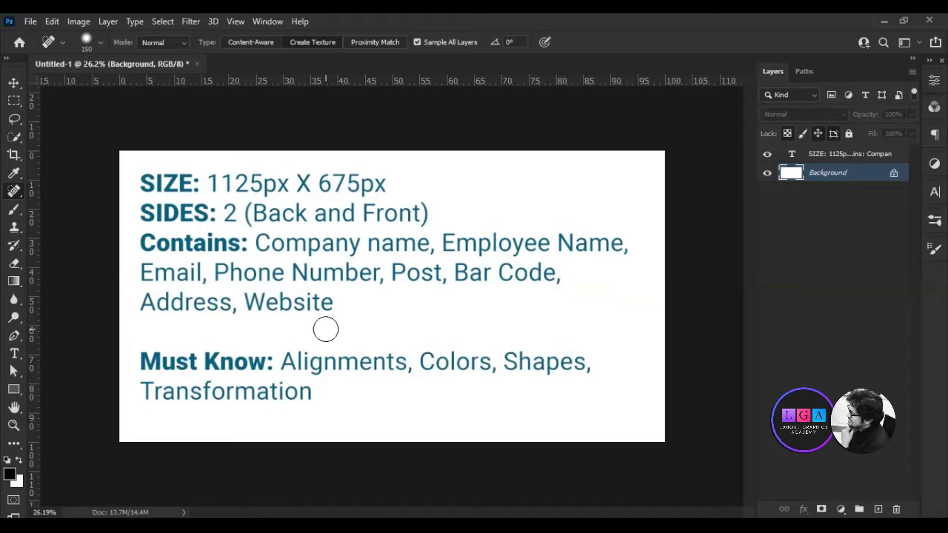
Try the Rectangle tool without drawing, and toggle the spec text's visibility off and on
click(14, 390)
click(264, 382)
click(187, 312)
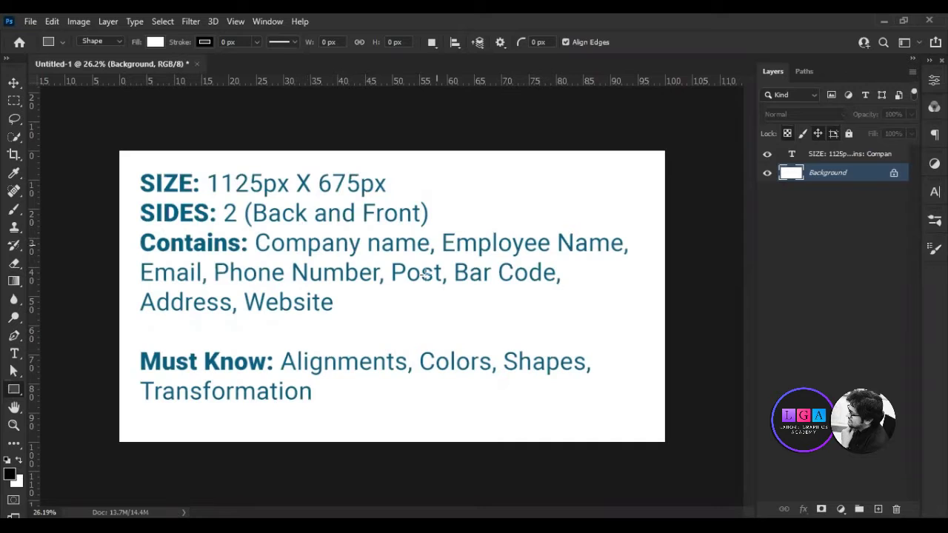
click(767, 154)
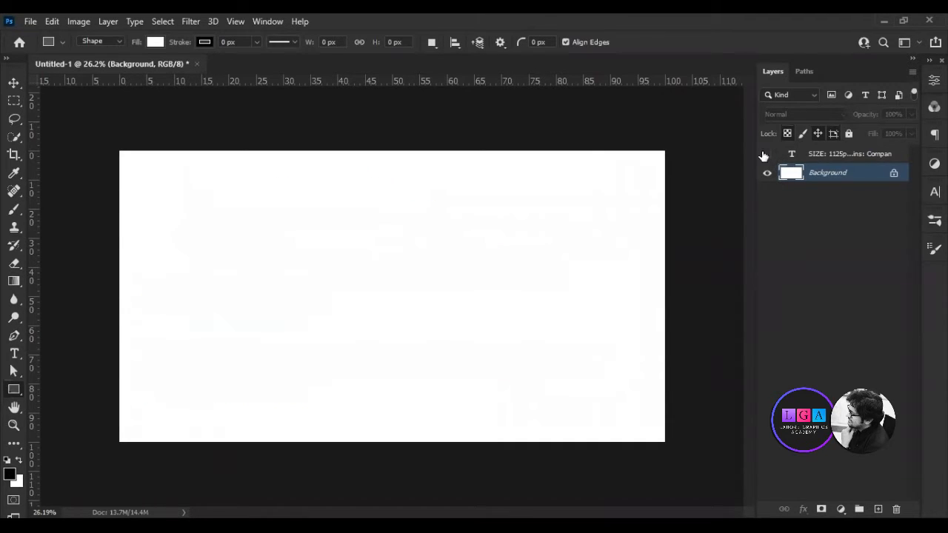
click(767, 154)
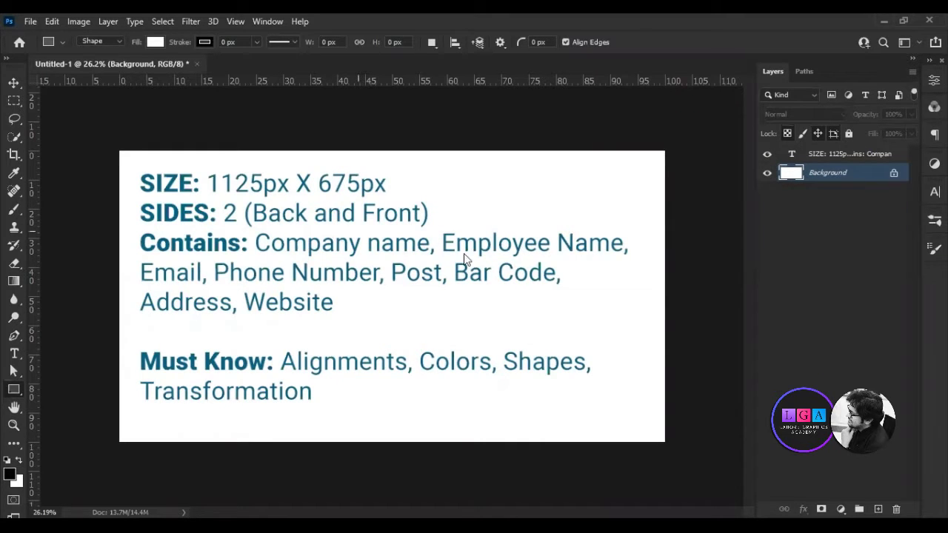
Resize the canvas to 1125 × 675 pixels and fit it in the window
key(ctrl+alt+c)
click(685, 191)
click(668, 217)
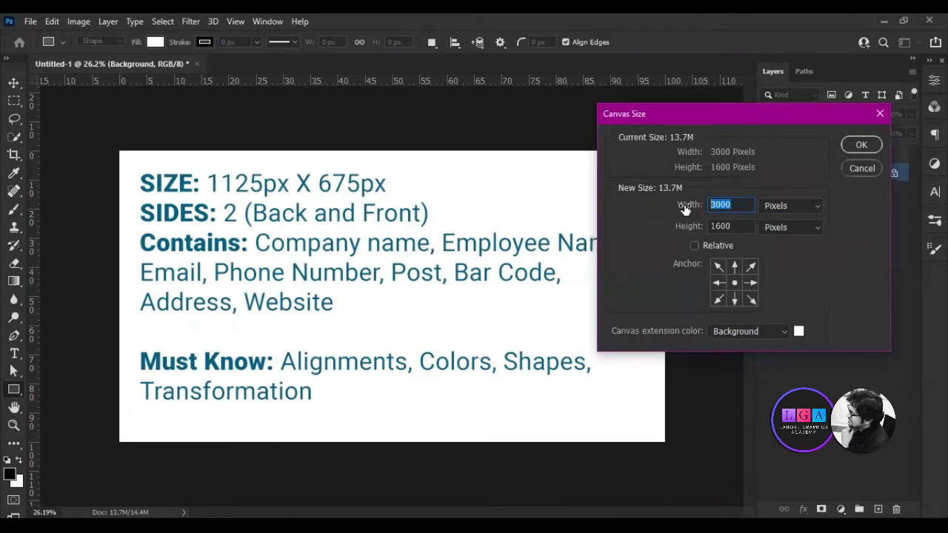
text(1125)
key(Tab)
text(675)
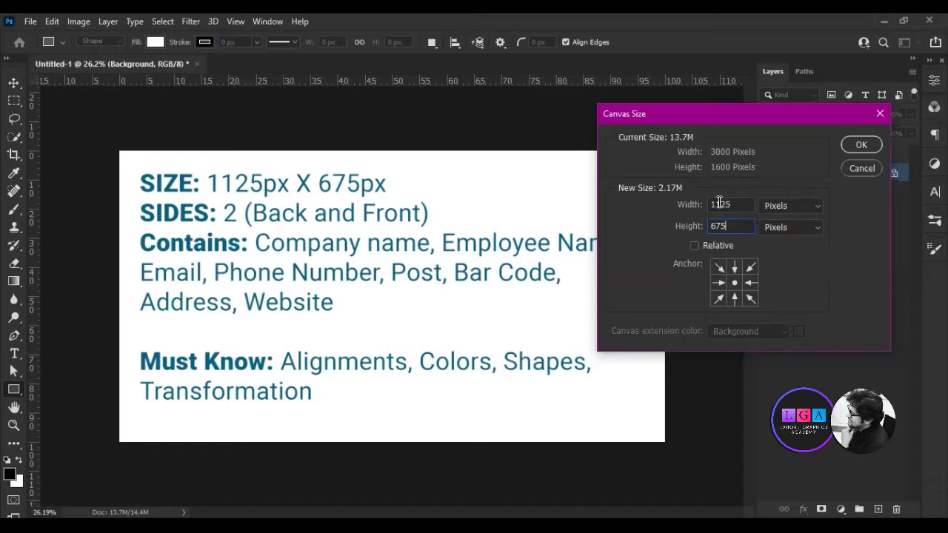
click(868, 146)
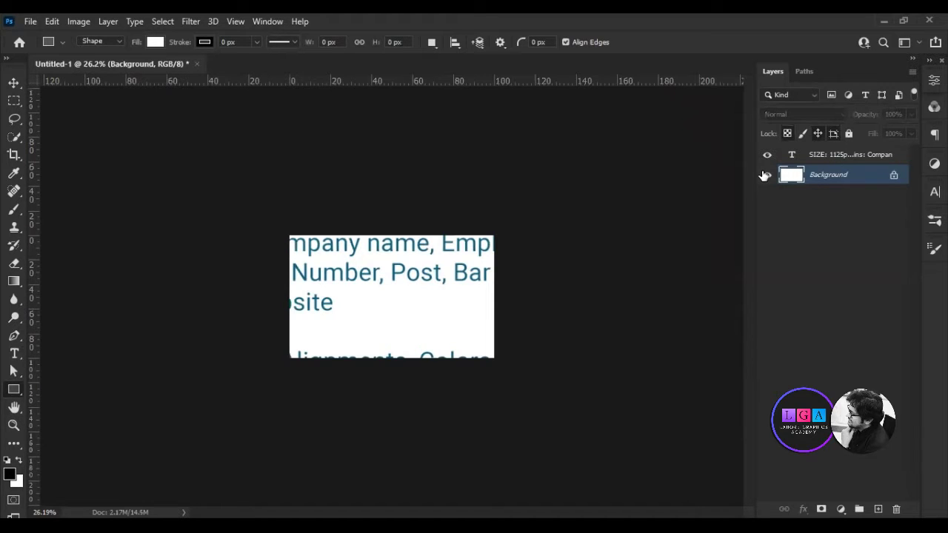
key(ctrl+0)
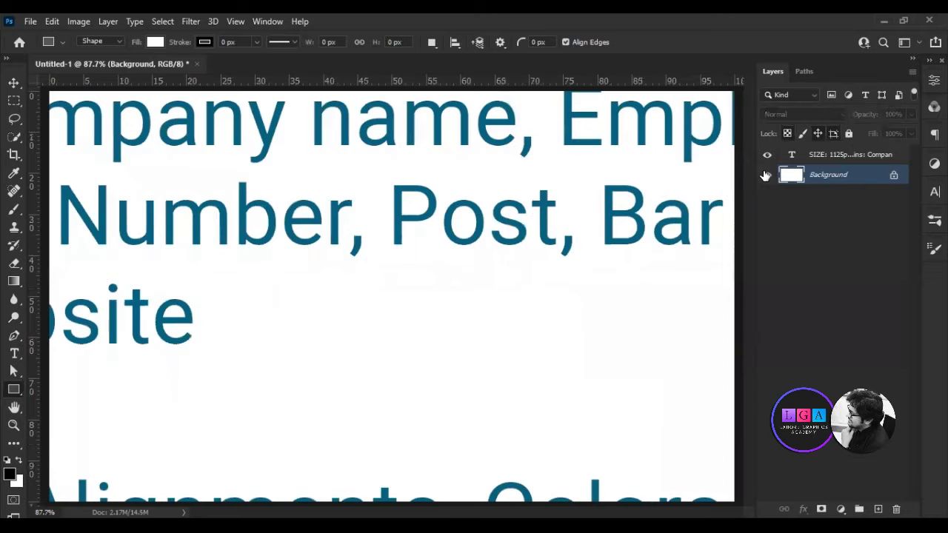
Scale the spec text layer down to 34% and hide it
click(837, 161)
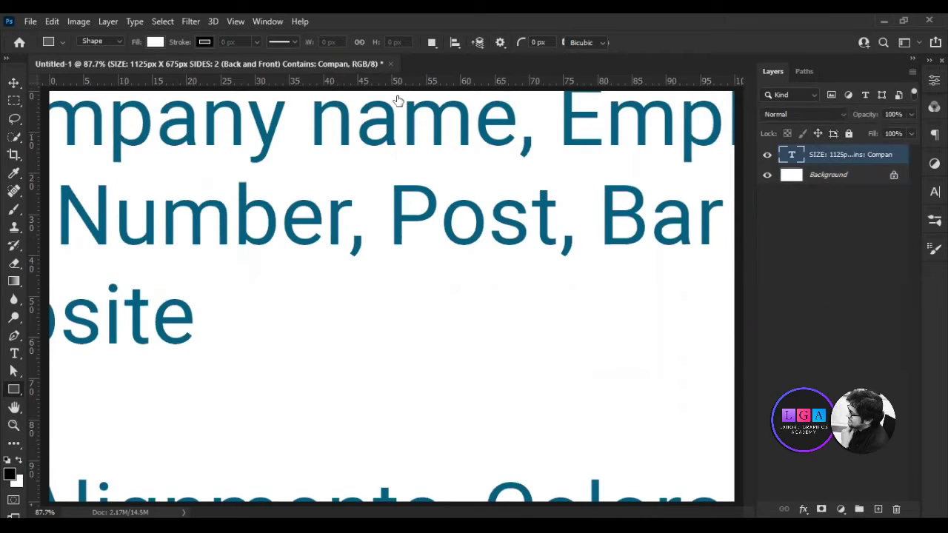
key(ctrl+t)
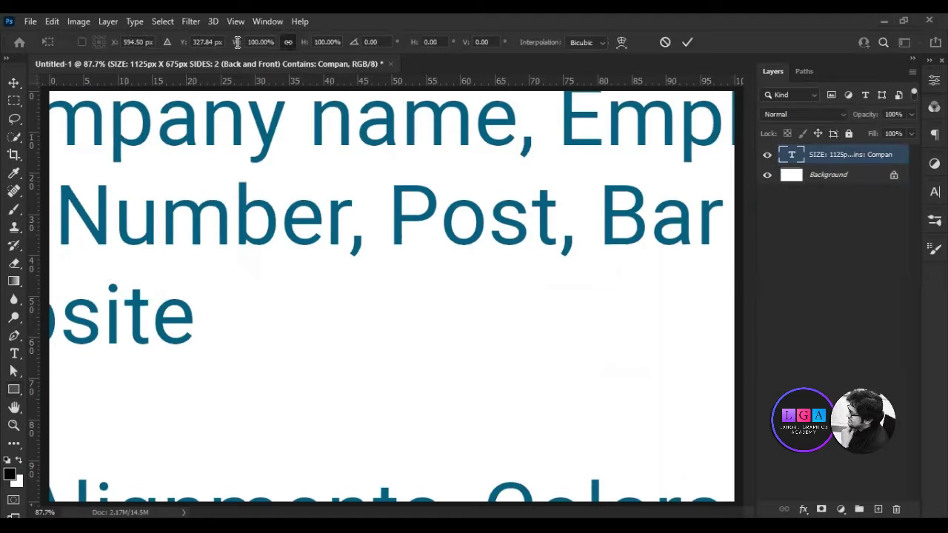
drag(237, 41, 195, 55)
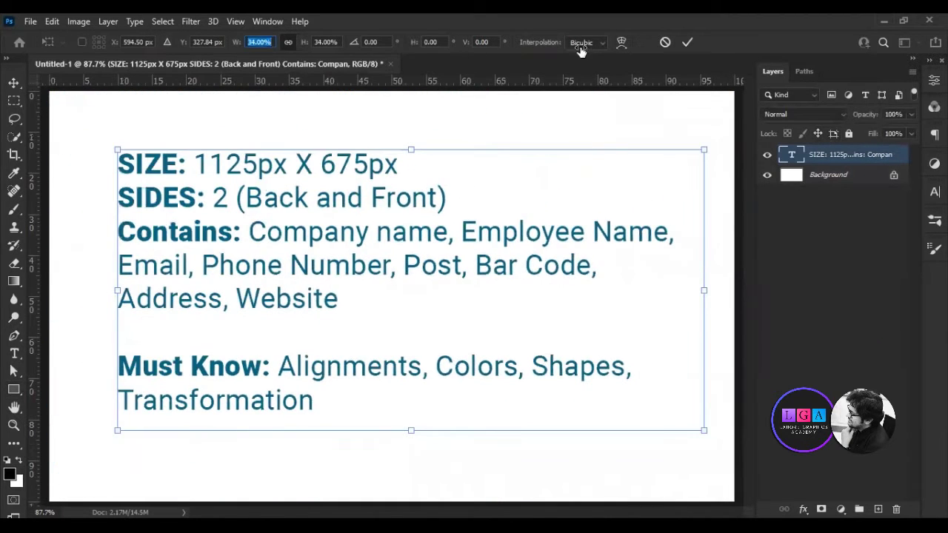
click(686, 43)
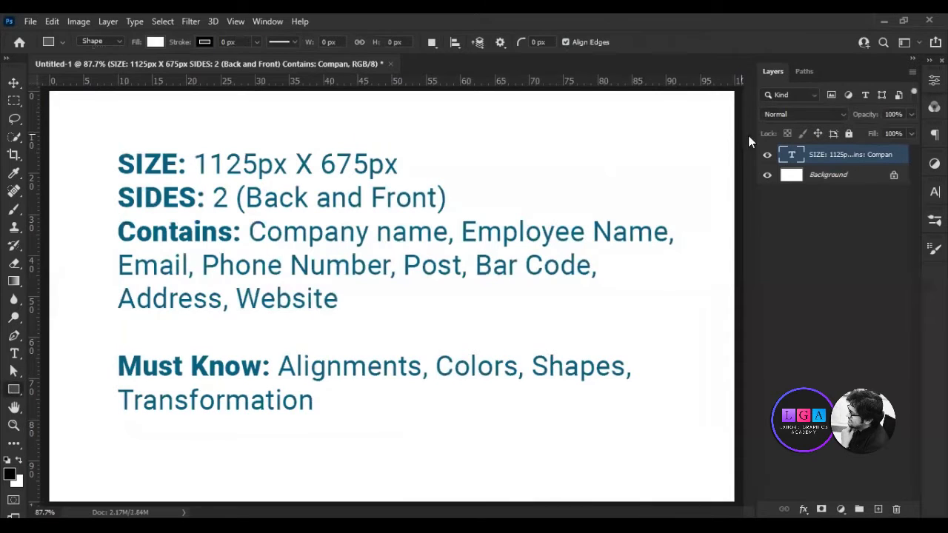
click(766, 154)
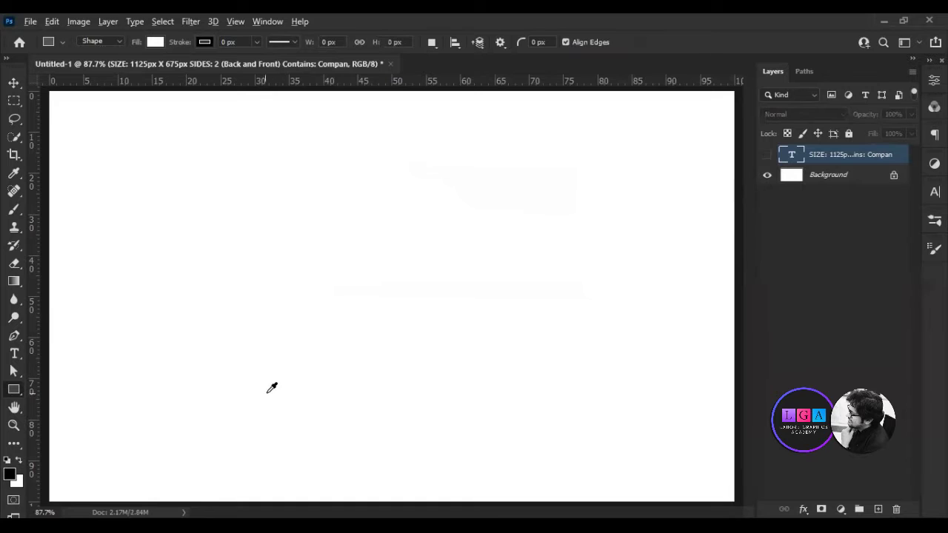
Draw a 58 px square near the top-left and name its layer 'Color 1'
scroll(270, 385, down, 2)
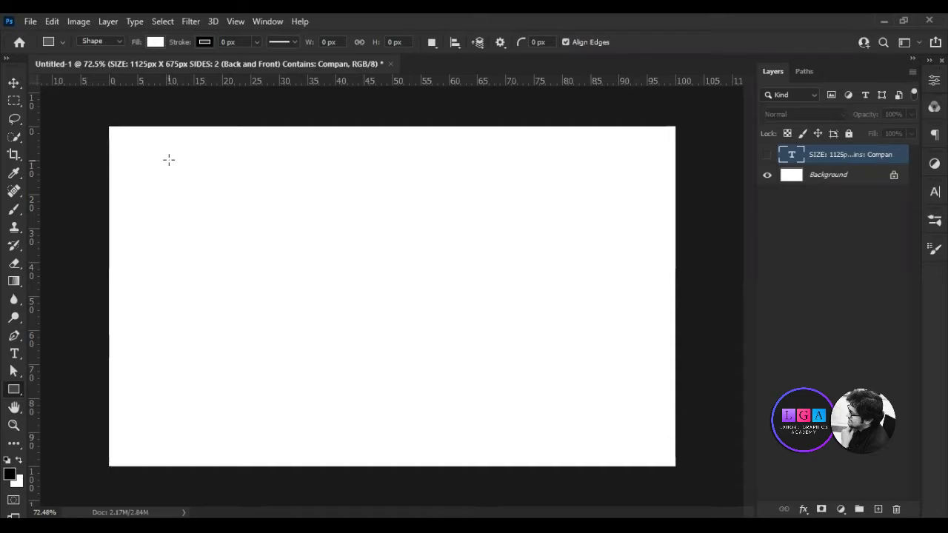
drag(150, 174, 159, 194)
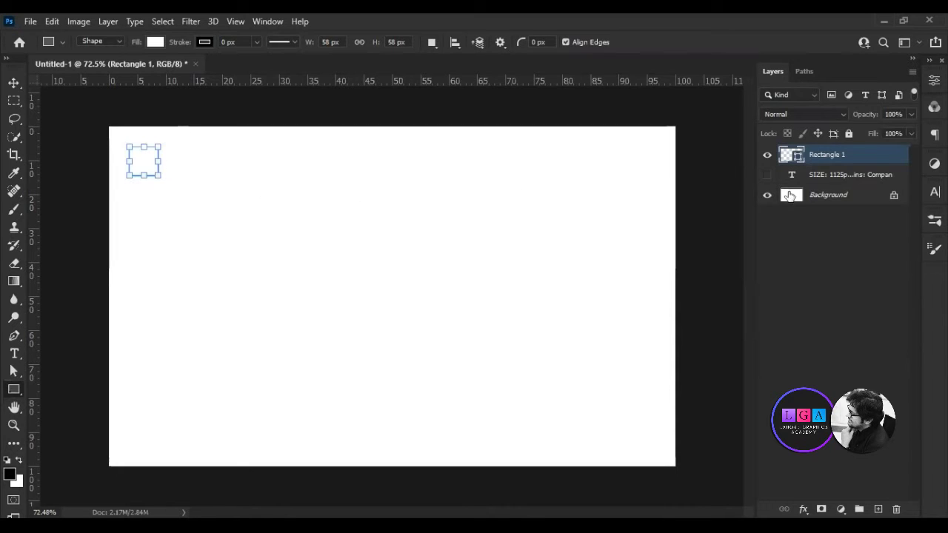
double_click(827, 156)
text(Color 1)
key(Return)
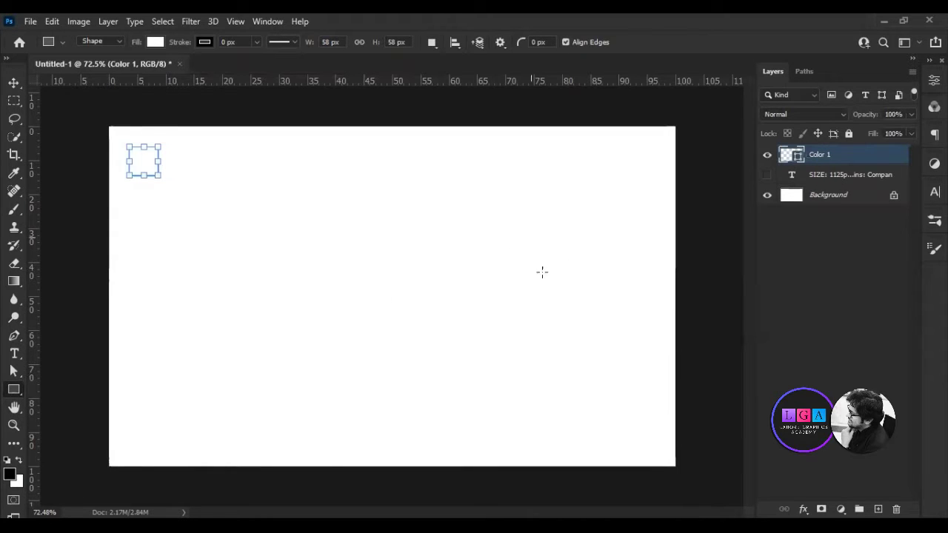
Duplicate the Color 1 square into a 'Color 1 copy' layer
click(860, 247)
click(839, 160)
key(ctrl+j)
key(v)
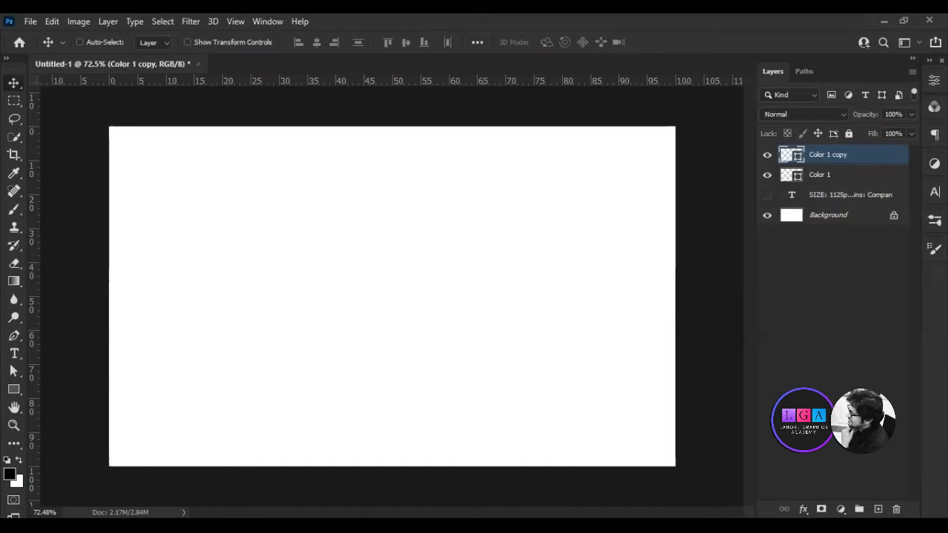
click(840, 509)
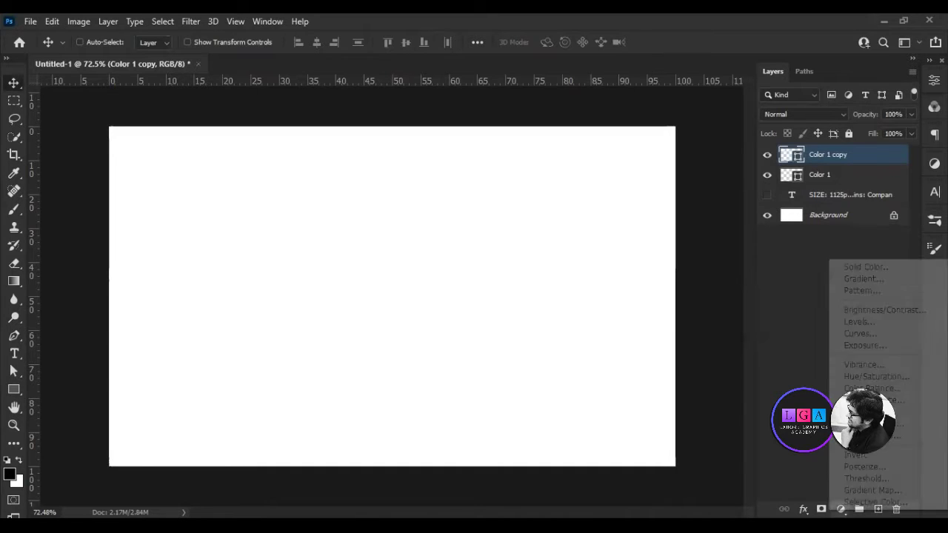
Add a near-black #010101 Solid Color fill layer beneath the squares
click(892, 267)
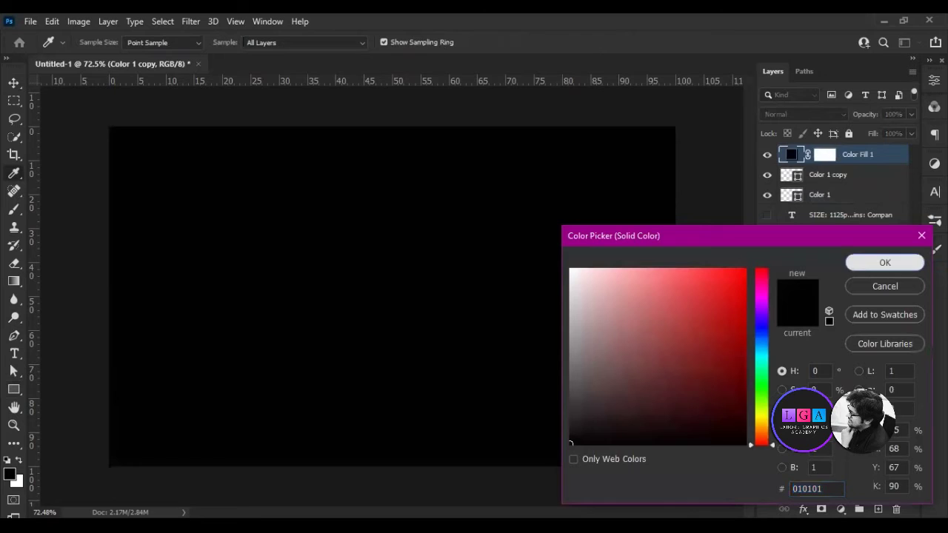
key(Return)
drag(858, 154, 810, 211)
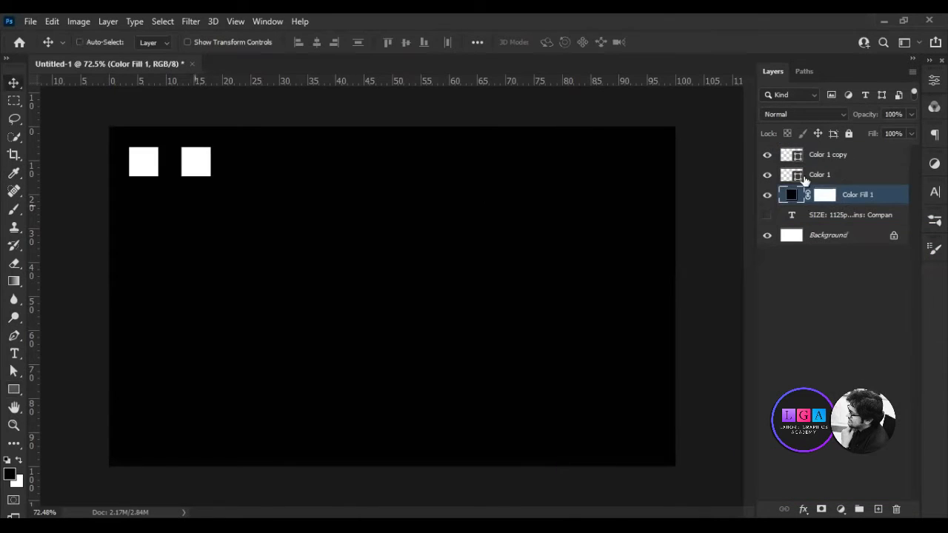
Duplicate Color 1 copy and place the third square to the right of the others
click(832, 157)
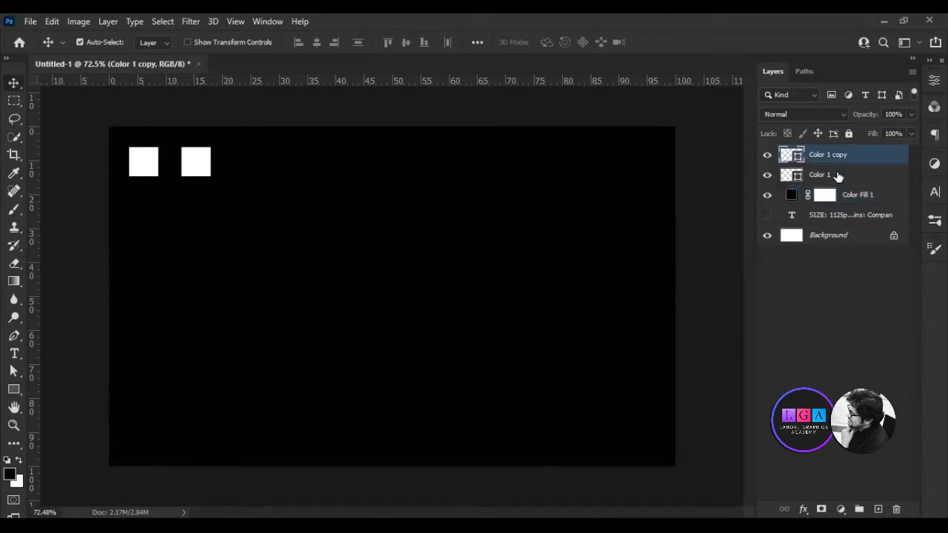
key(ctrl+j)
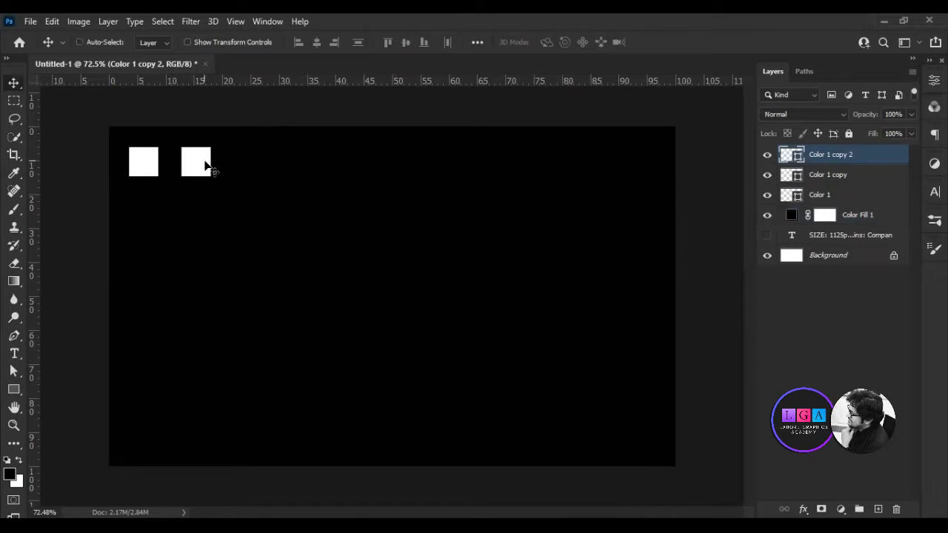
drag(207, 166, 259, 165)
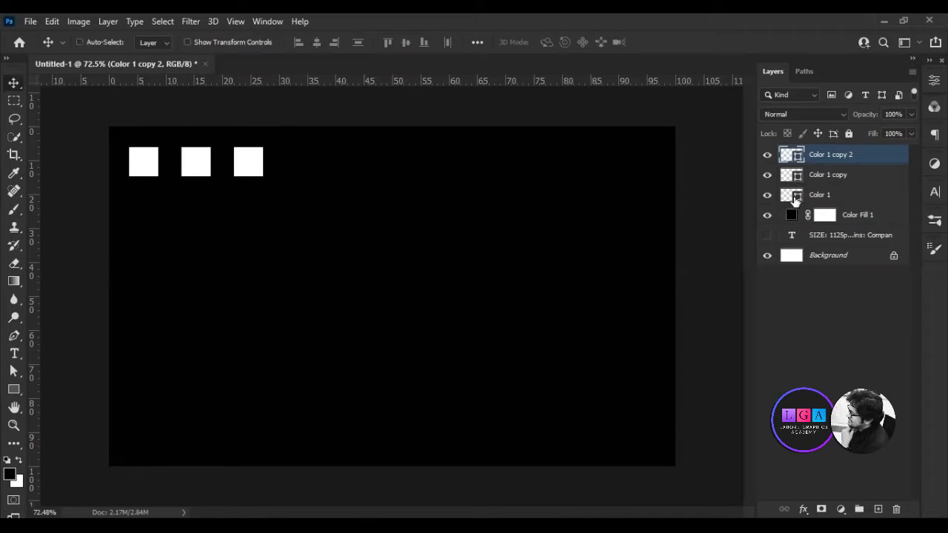
click(787, 194)
double_click(787, 194)
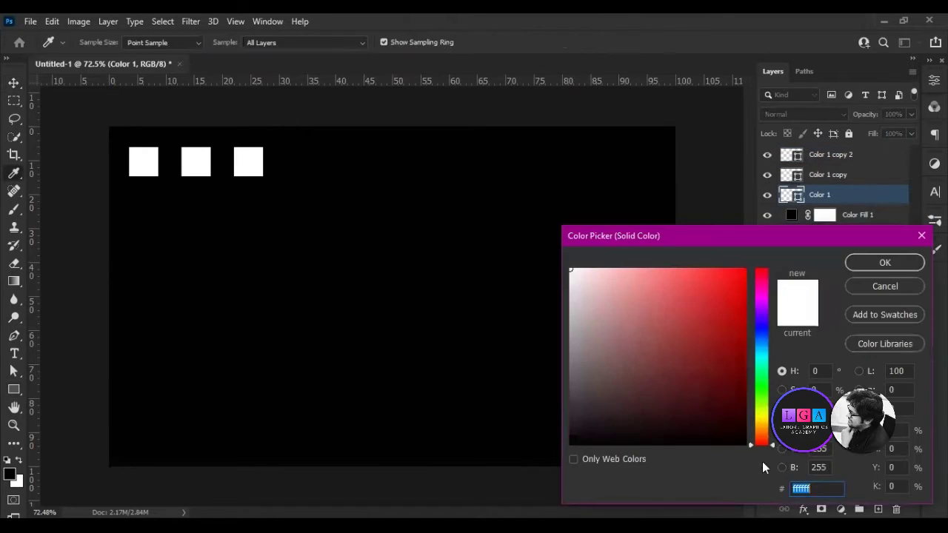
Adjust Color 1's fill in the Color Picker to vivid orange ff6600 and confirm
click(761, 424)
mouse_move(635, 375)
mouse_down()
mouse_move(662, 309)
mouse_move(666, 353)
mouse_up()
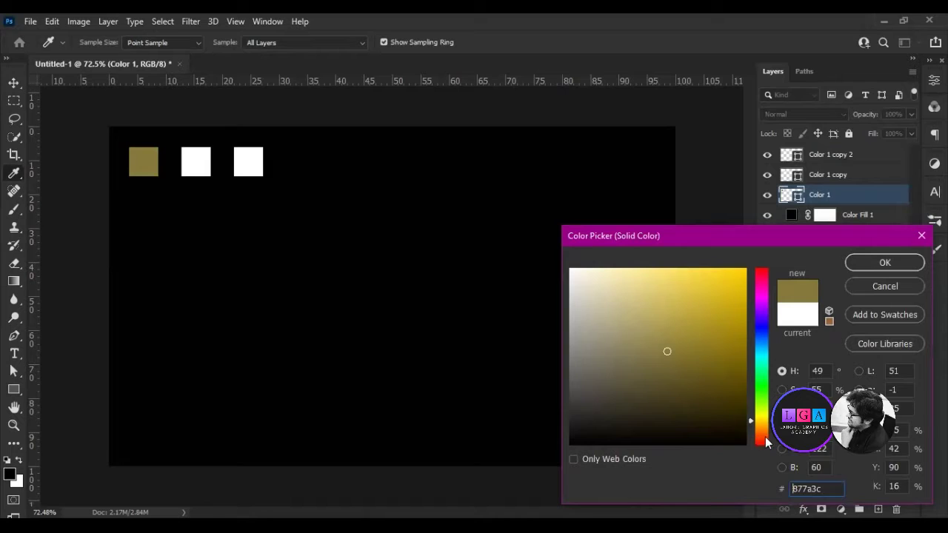
click(762, 432)
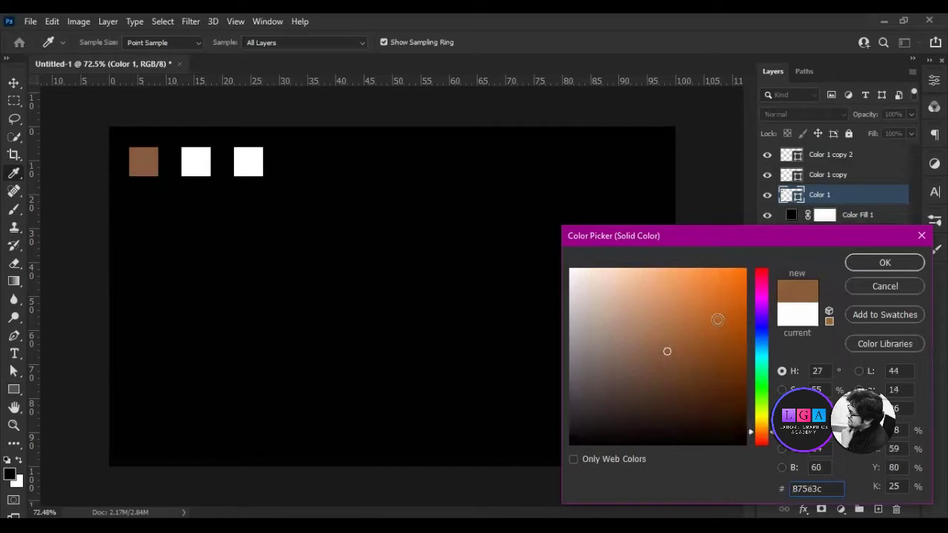
click(740, 273)
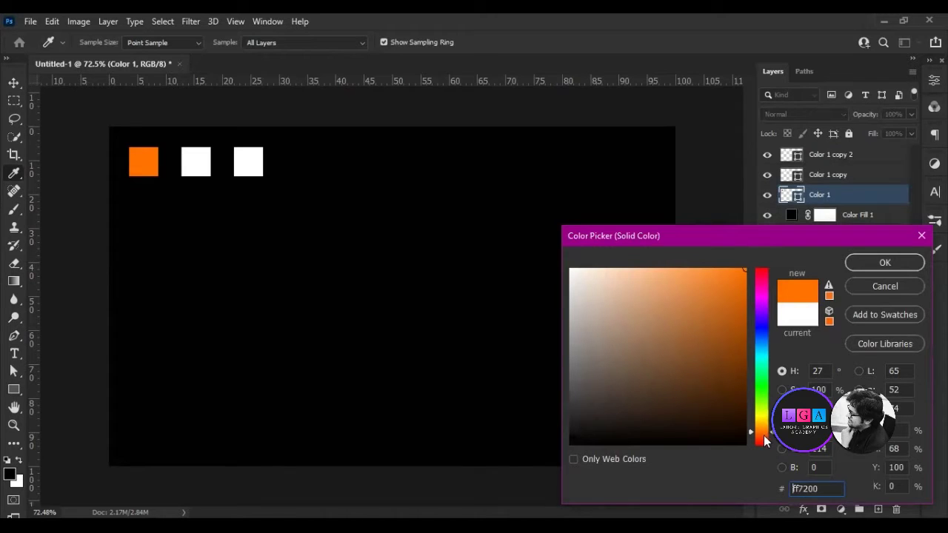
drag(768, 439, 758, 435)
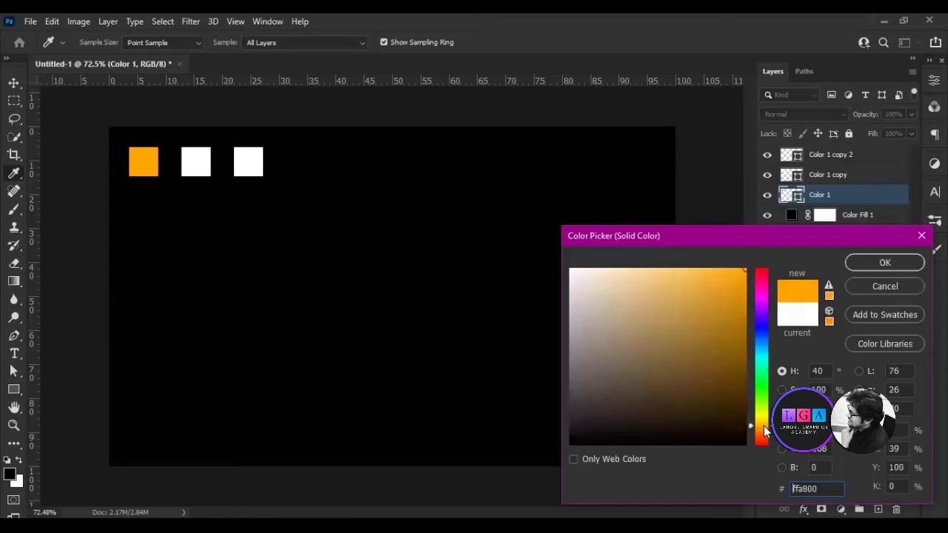
drag(759, 434, 758, 430)
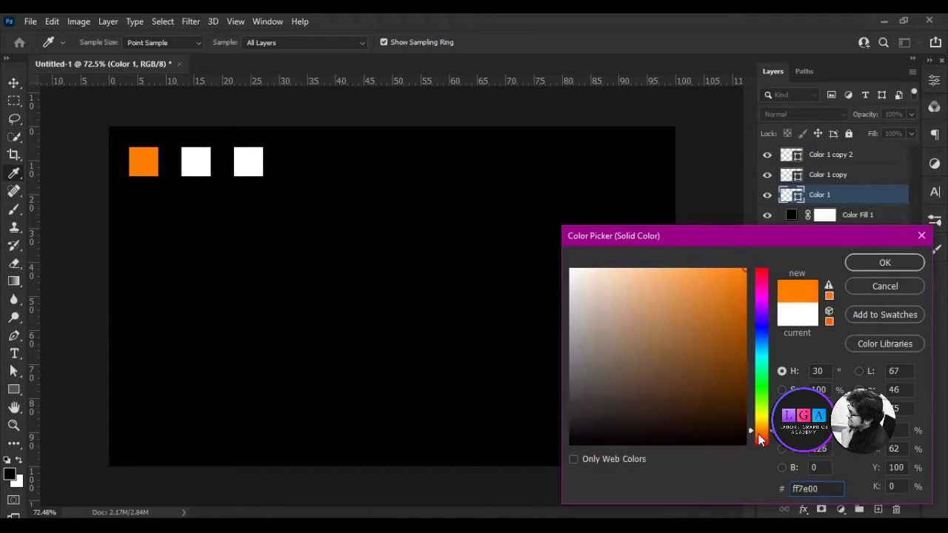
click(764, 442)
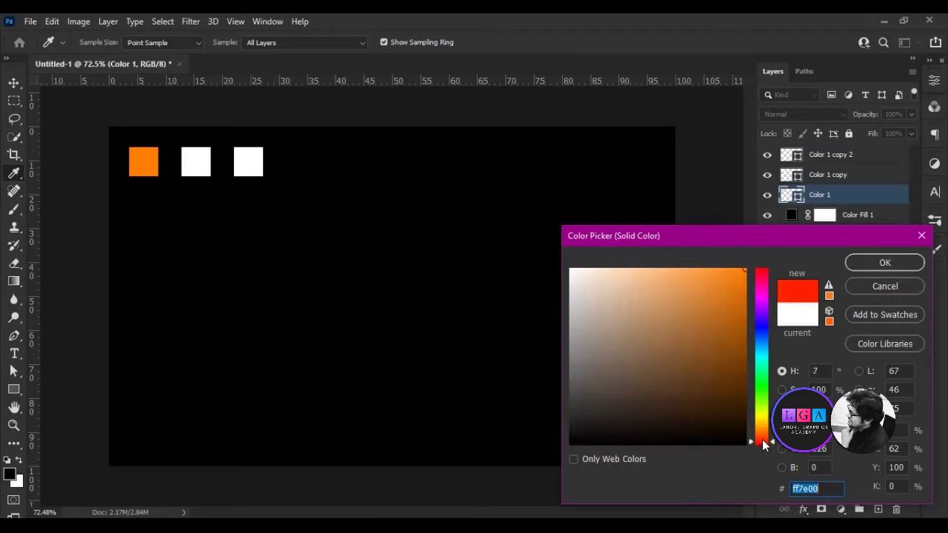
text(e95f2f)
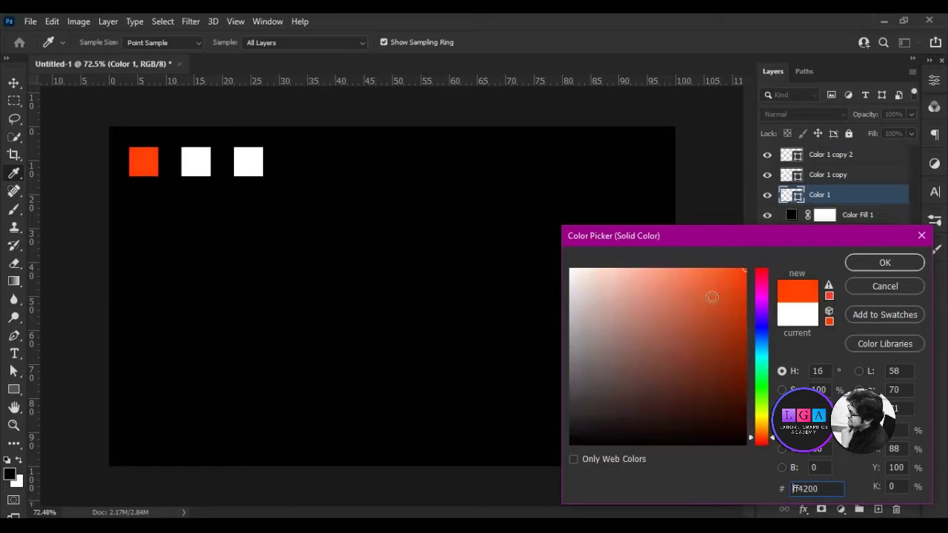
click(710, 269)
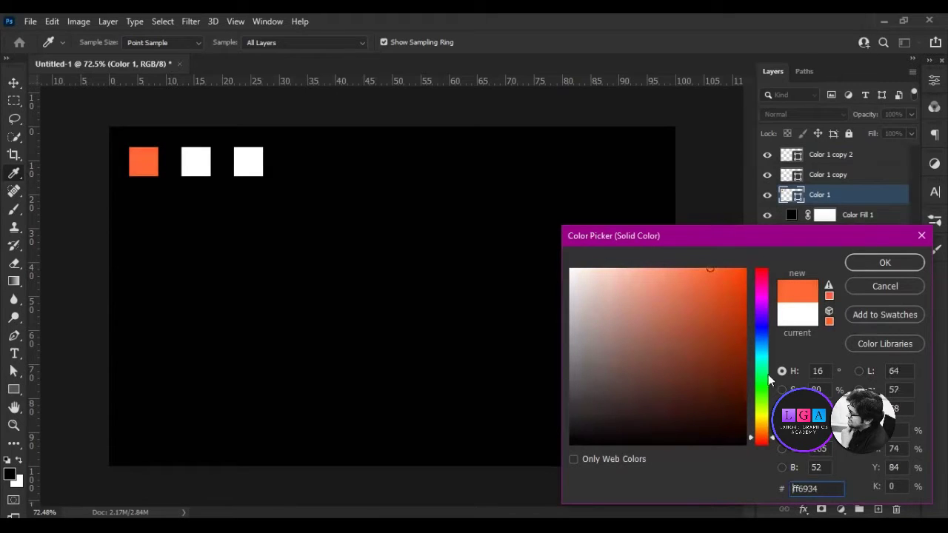
drag(763, 443, 763, 434)
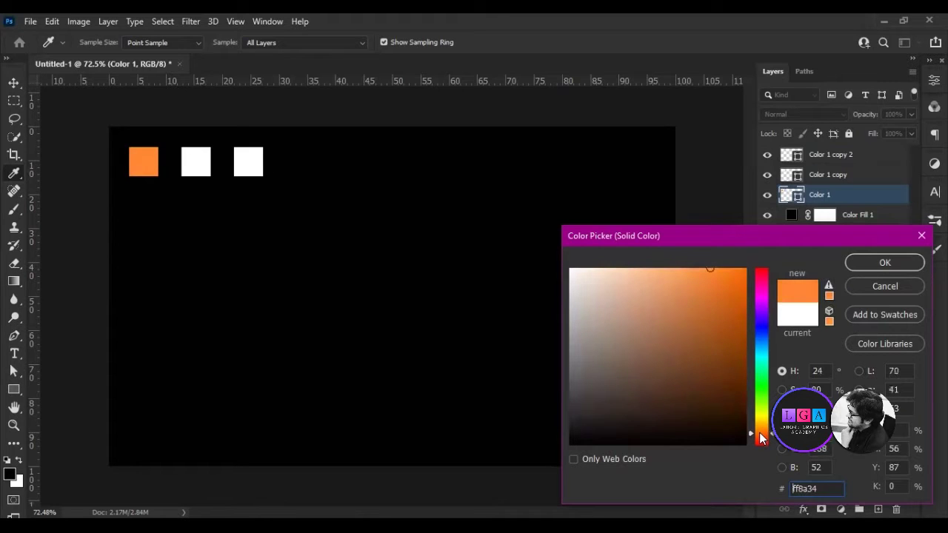
mouse_move(729, 307)
mouse_down()
mouse_move(737, 269)
mouse_move(748, 267)
mouse_up()
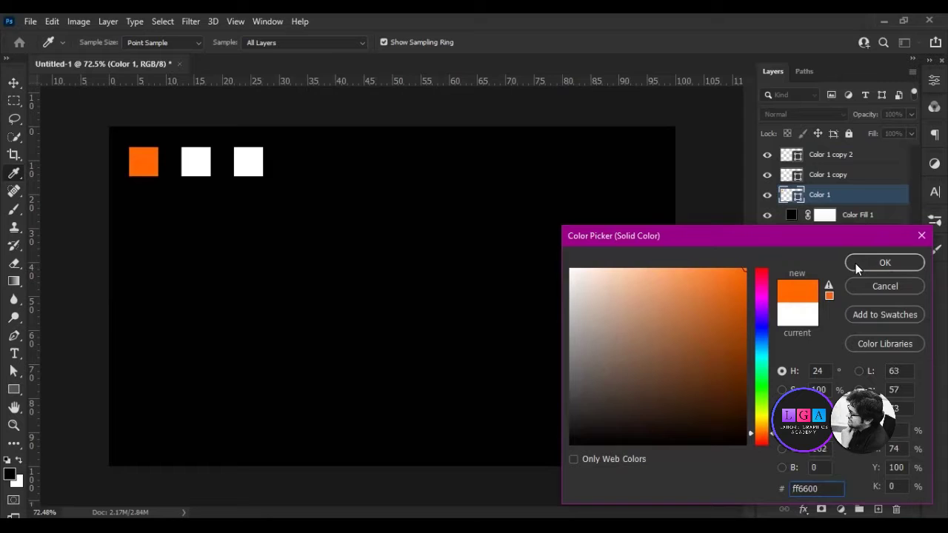
click(887, 260)
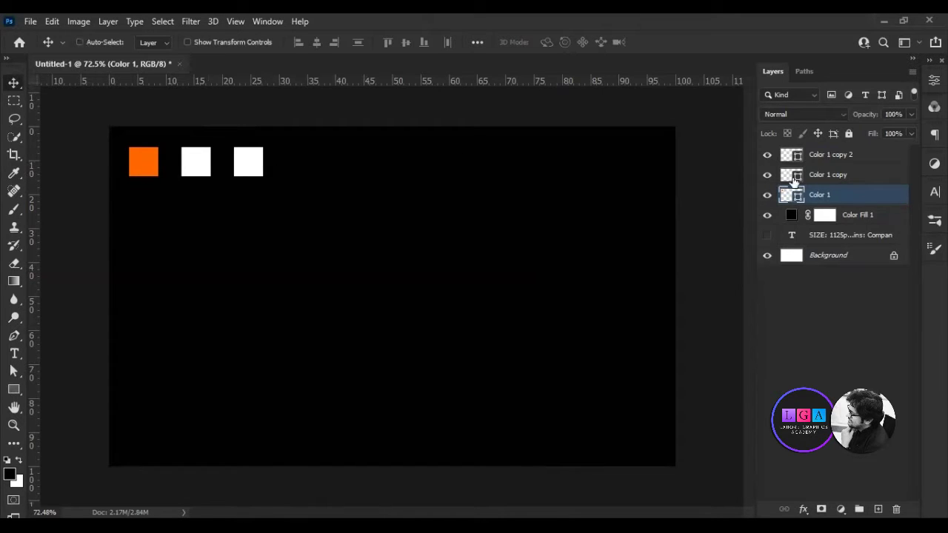
Fill the middle square, Color 1 copy, with dark grey #151515
click(793, 179)
double_click(793, 179)
drag(701, 362, 540, 428)
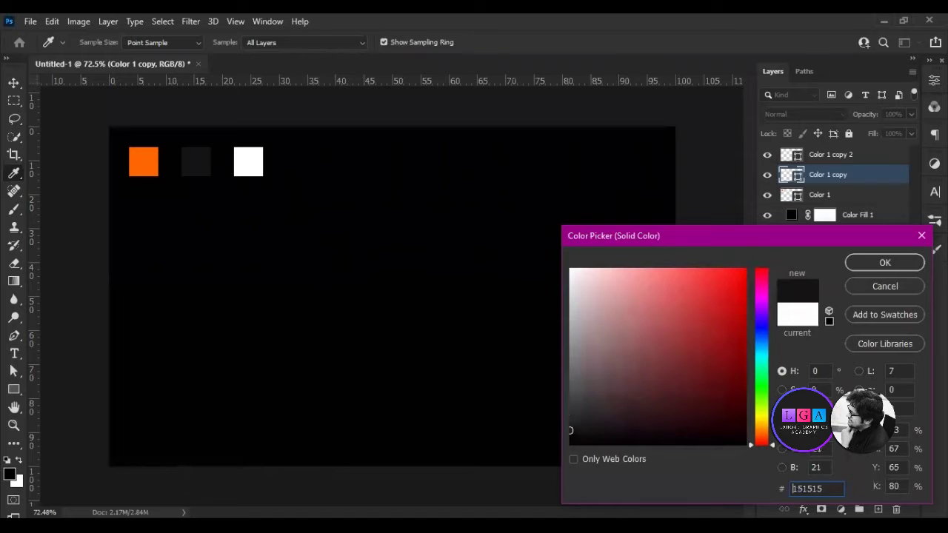
click(877, 262)
Slide the white square left, closer to the others, and select all three colour layers
key(v)
scroll(93, 128, up, 2)
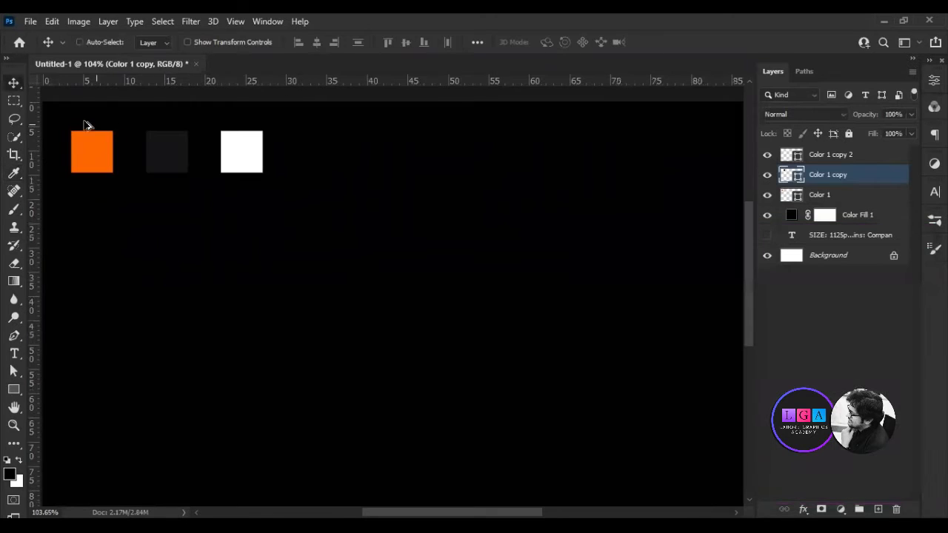
scroll(96, 130, up, 2)
scroll(97, 130, up, 1)
scroll(302, 326, up, 2)
scroll(302, 326, left, 3)
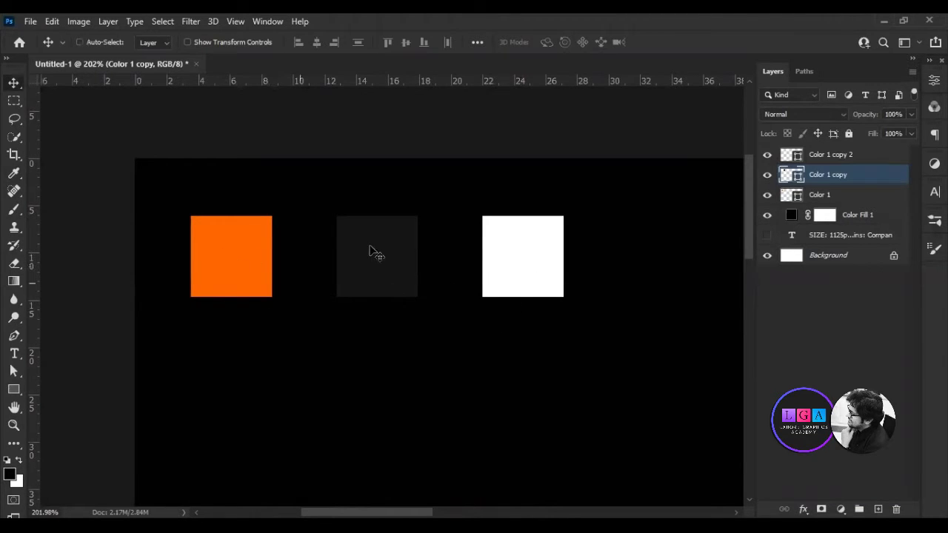
scroll(398, 191, up, 2)
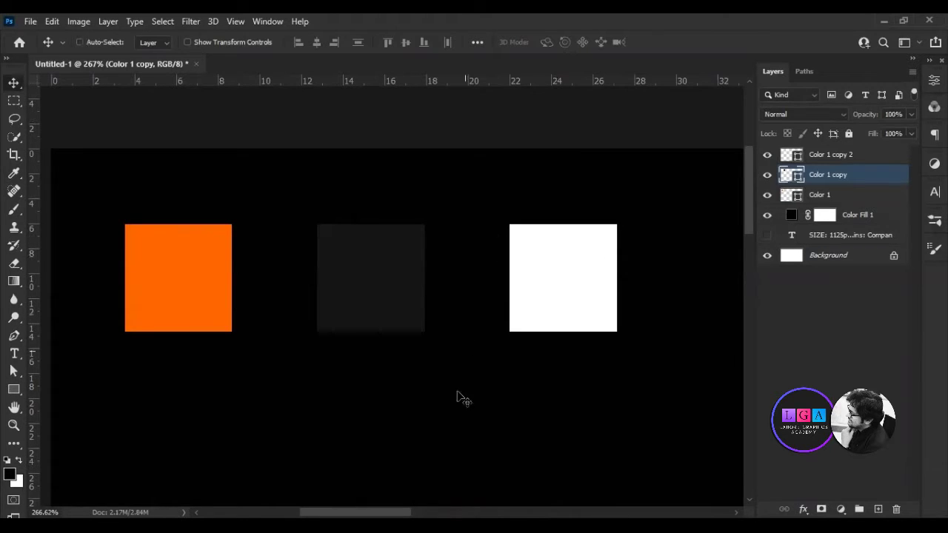
click(823, 197)
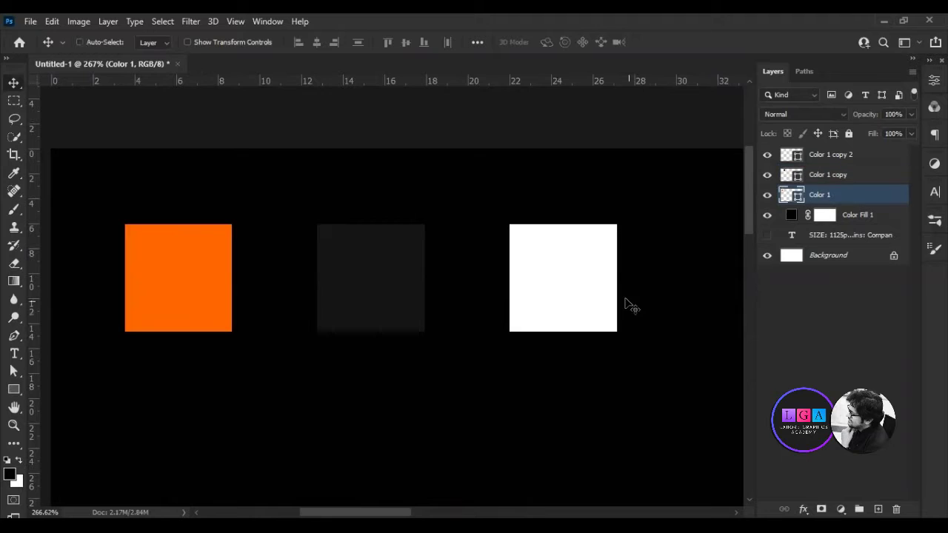
click(835, 154)
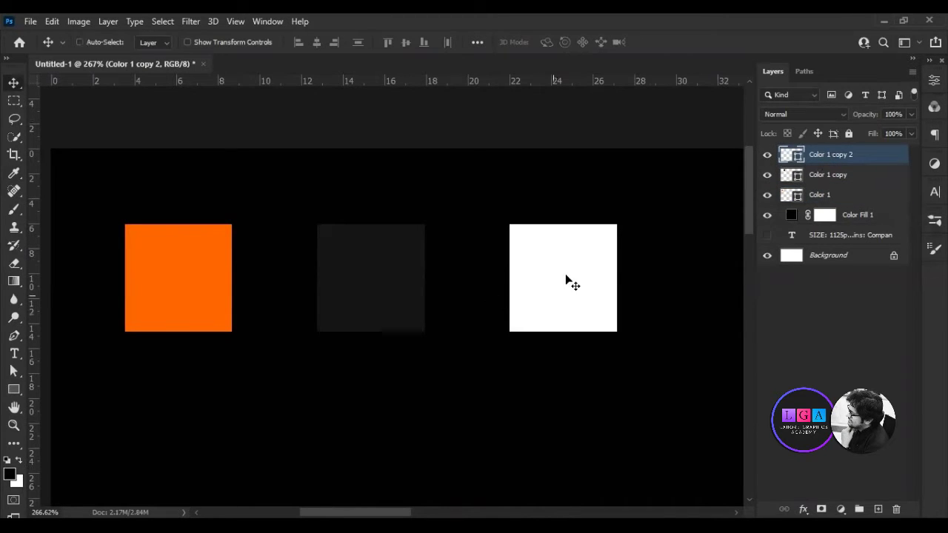
drag(566, 280, 499, 280)
shift+click(819, 195)
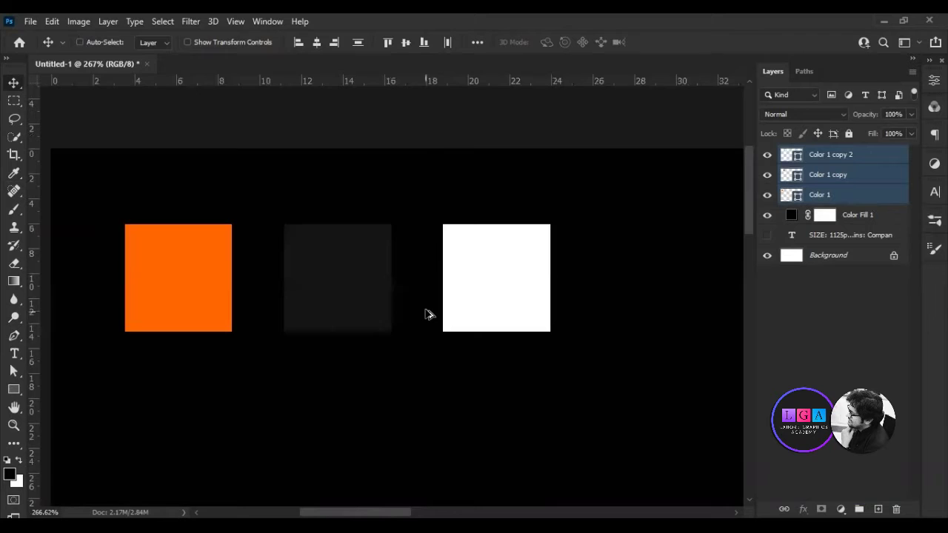
Bring the whole card back into view and group the three colour layers into Group 1
alt+scroll(426, 315, down, 3)
alt+scroll(517, 340, down, 2)
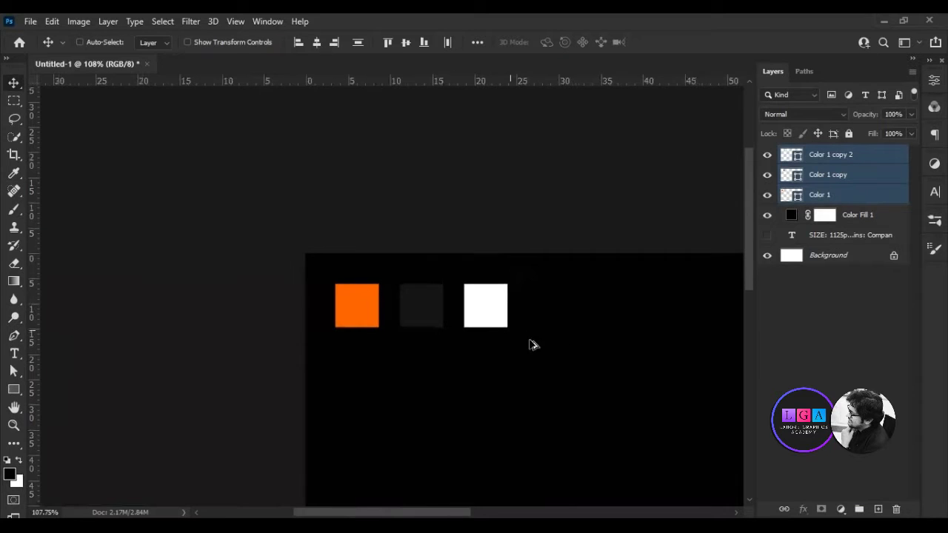
drag(747, 277, 747, 303)
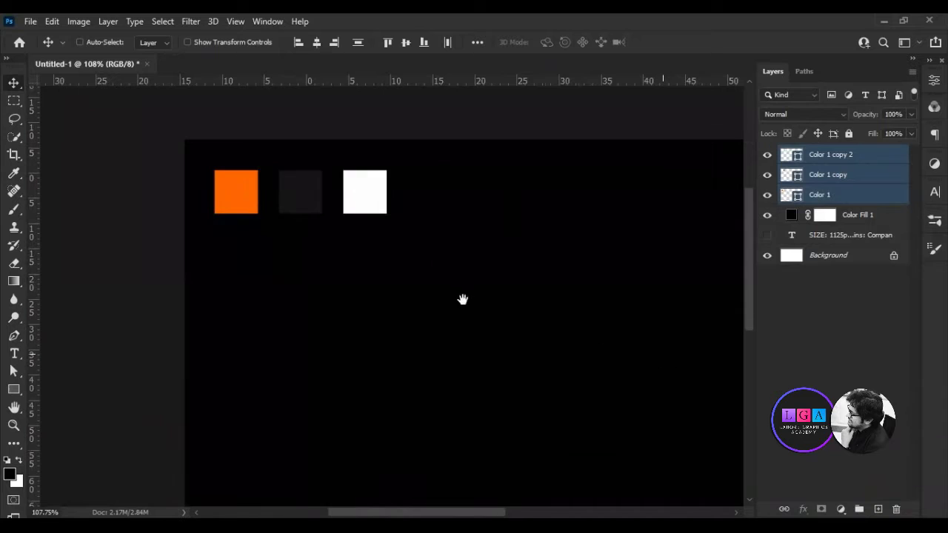
drag(662, 353, 431, 296)
alt+scroll(432, 297, down, 2)
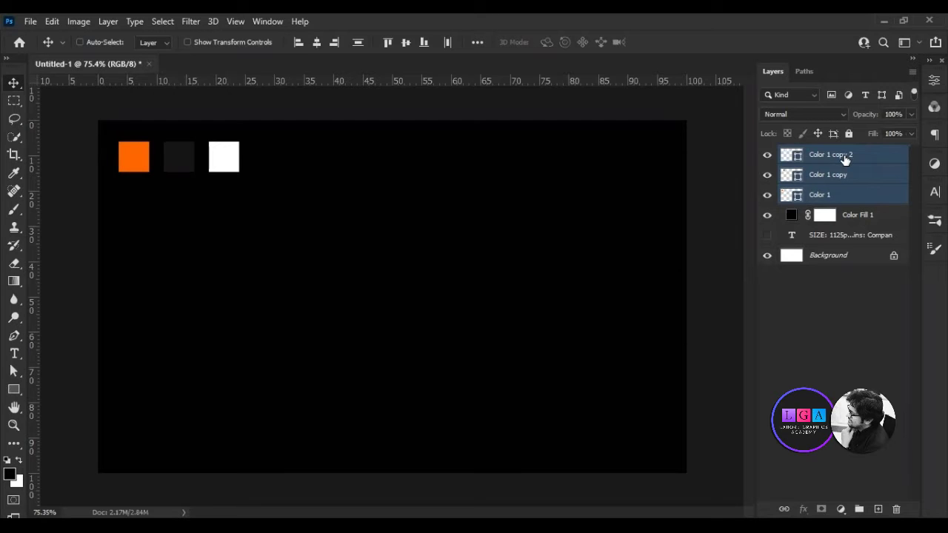
key(ctrl)
key(ctrl+g)
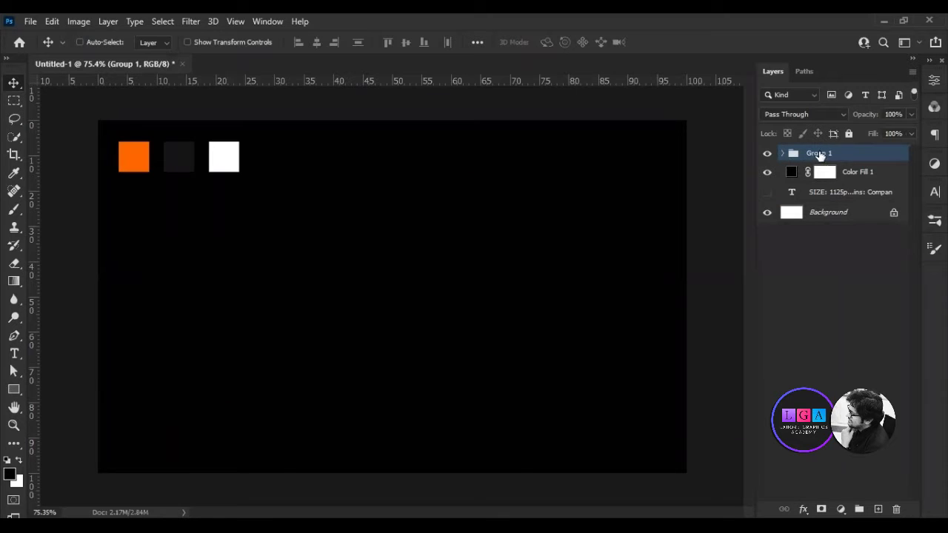
Rename Group 1 to 'My Color Template'
double_click(820, 153)
text(My Color Template)
key(Return)
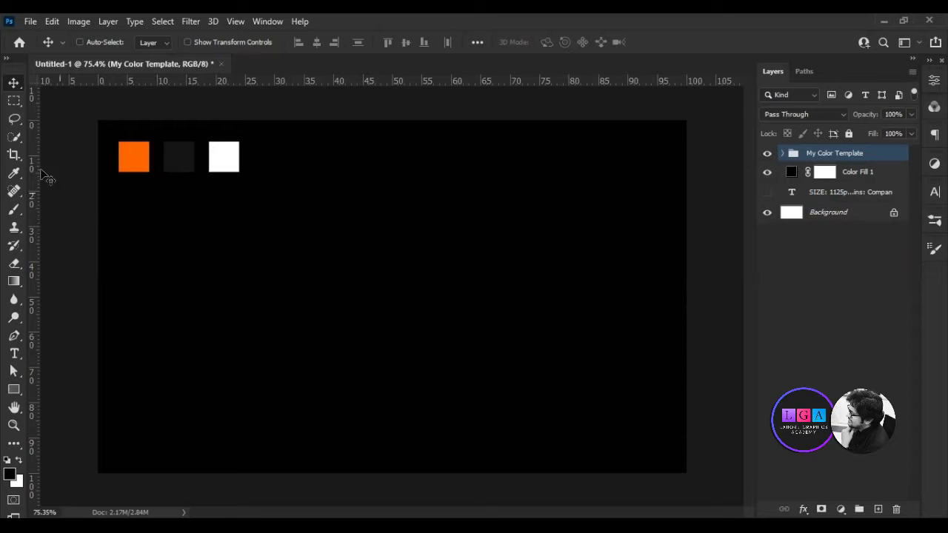
drag(17, 178, 85, 184)
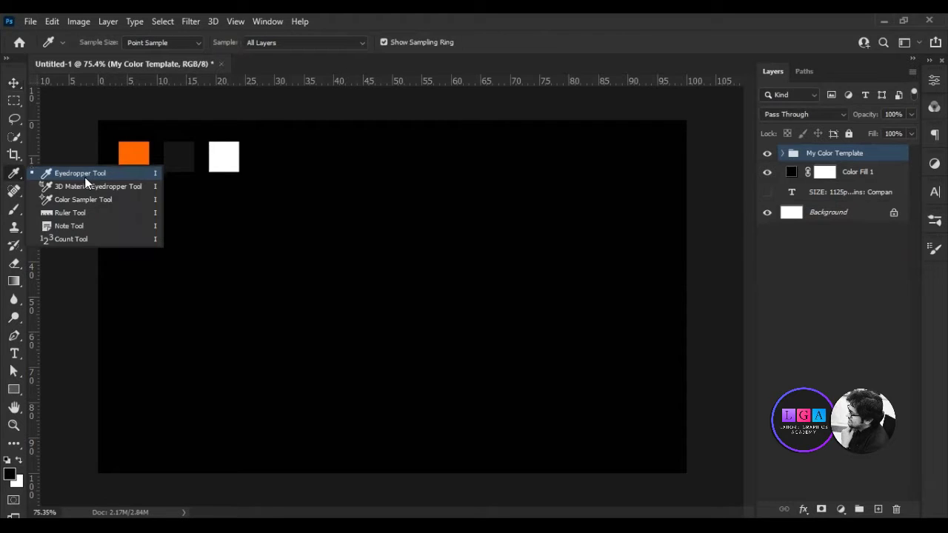
Sample the orange, dark grey and white squares with the Eyedropper, ending on white
click(131, 156)
click(130, 155)
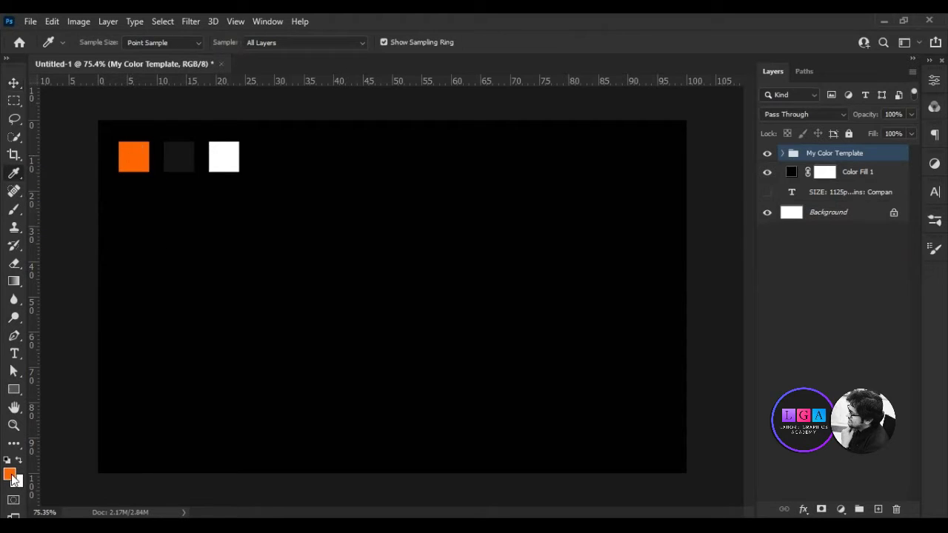
click(190, 163)
click(234, 157)
Look over the colour-sampling tool list, then hide the My Color Template group
right_click(11, 173)
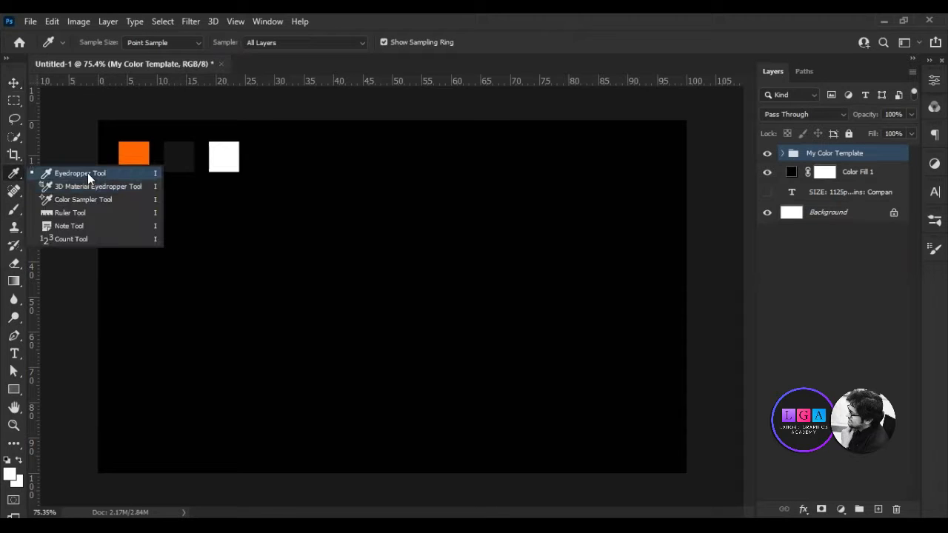
click(74, 309)
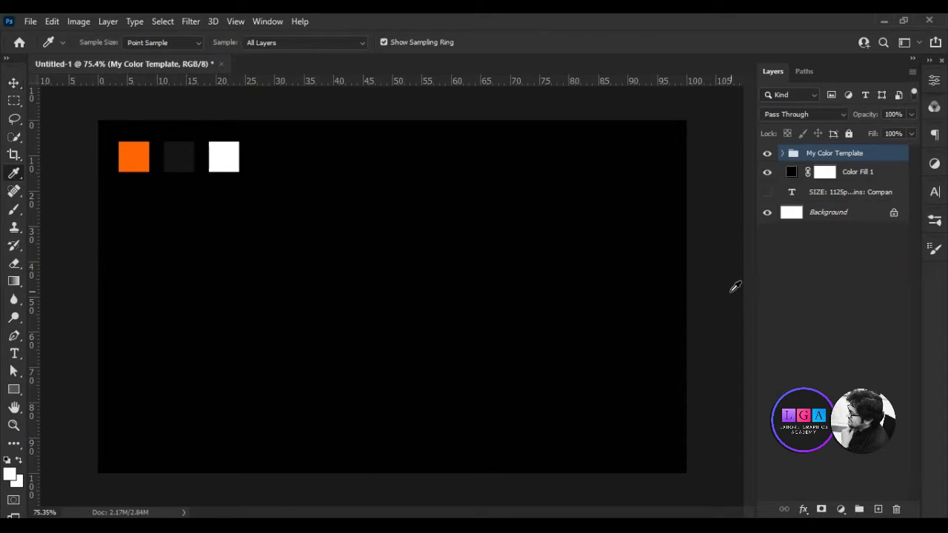
scroll(540, 220, down, 1)
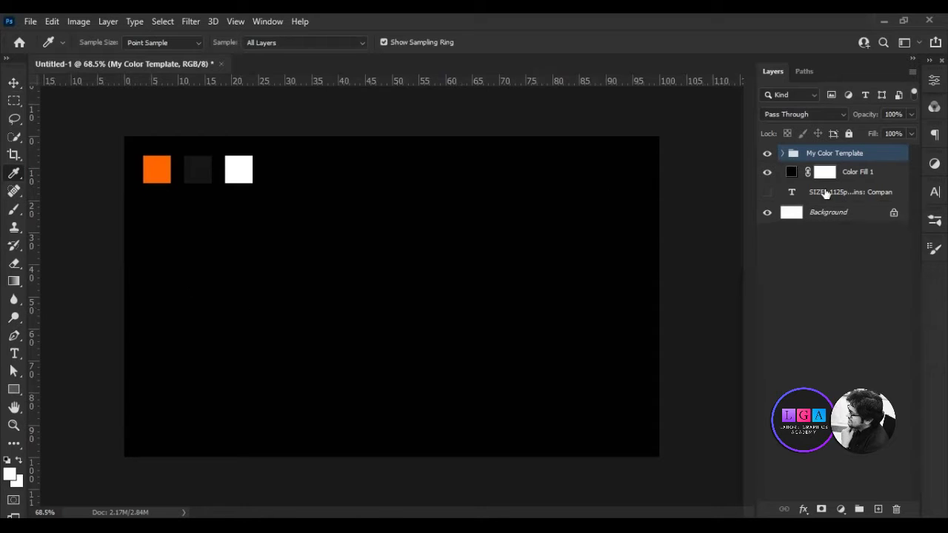
click(767, 171)
Hide Color Fill 1, check the ruler units, and place a vertical guide at the card's centre
click(768, 153)
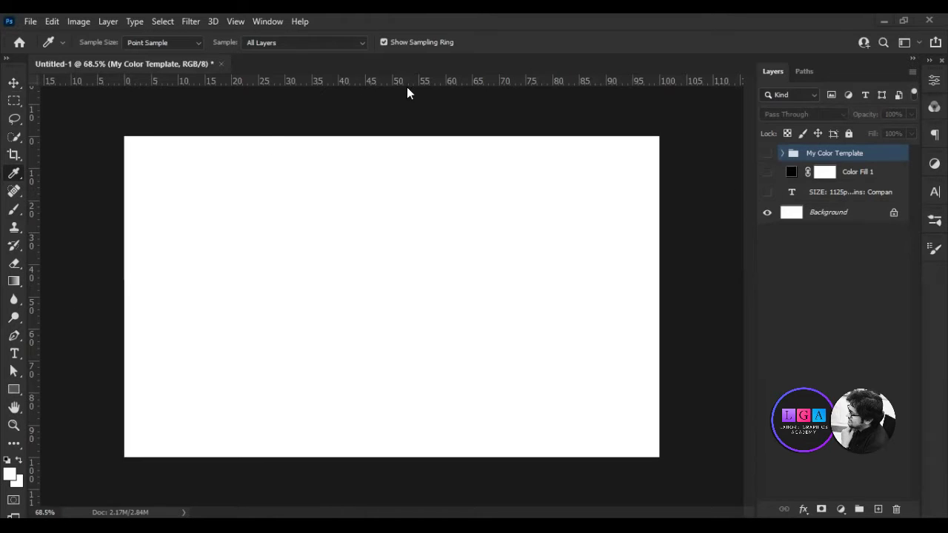
right_click(474, 82)
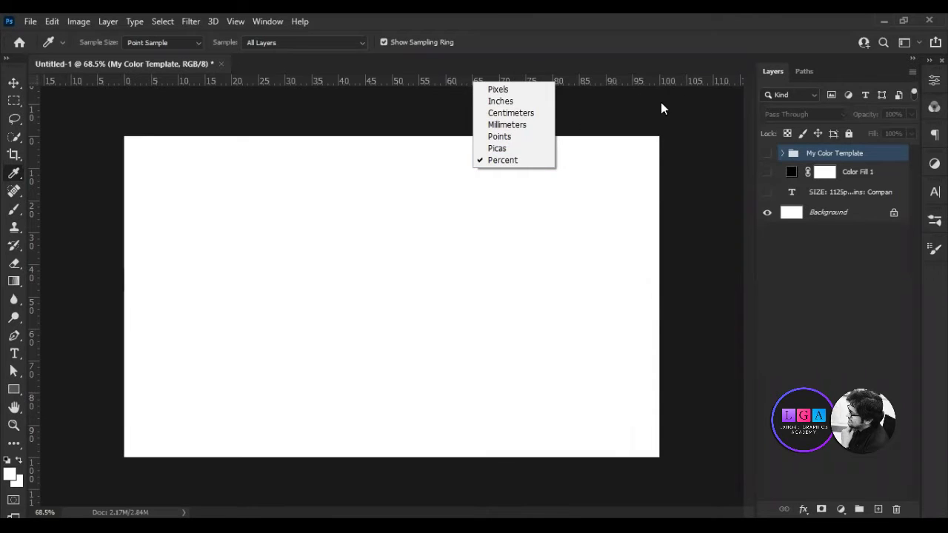
click(407, 86)
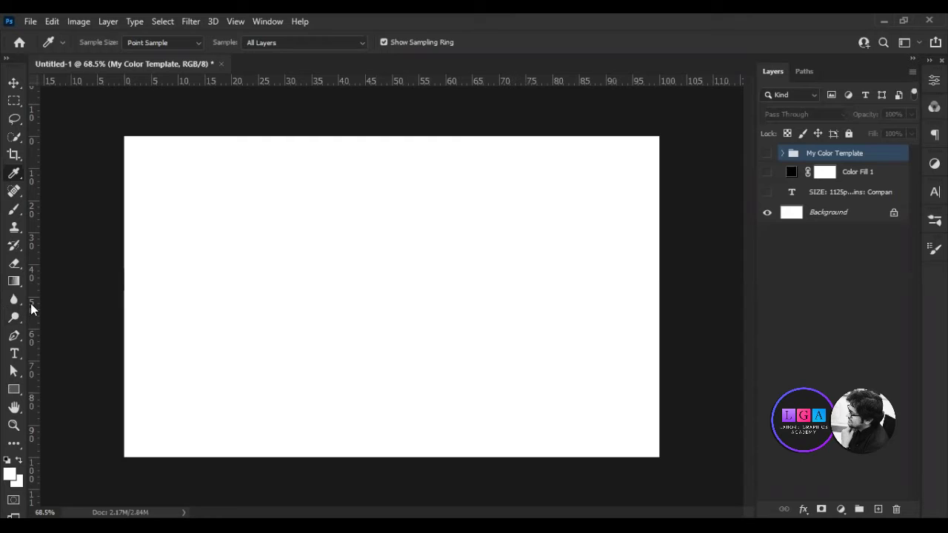
drag(35, 305, 130, 302)
drag(393, 374, 391, 355)
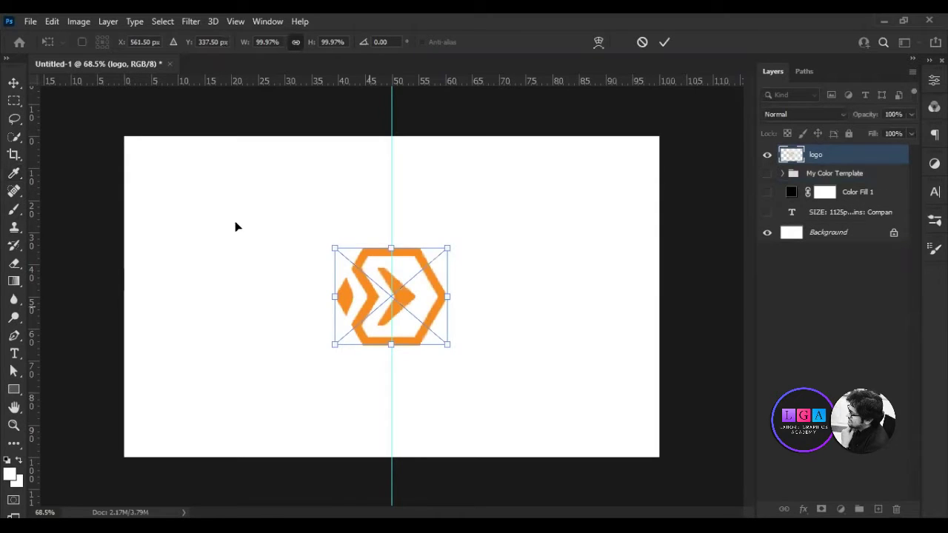
Scale the orange hexagon logo to about 73% and commit it in the upper-left area
drag(380, 311, 239, 252)
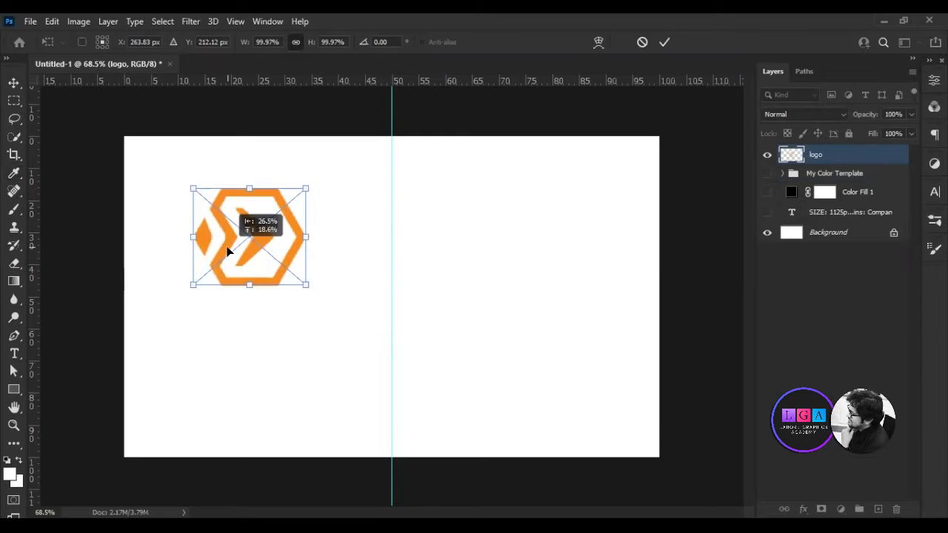
drag(252, 302, 264, 301)
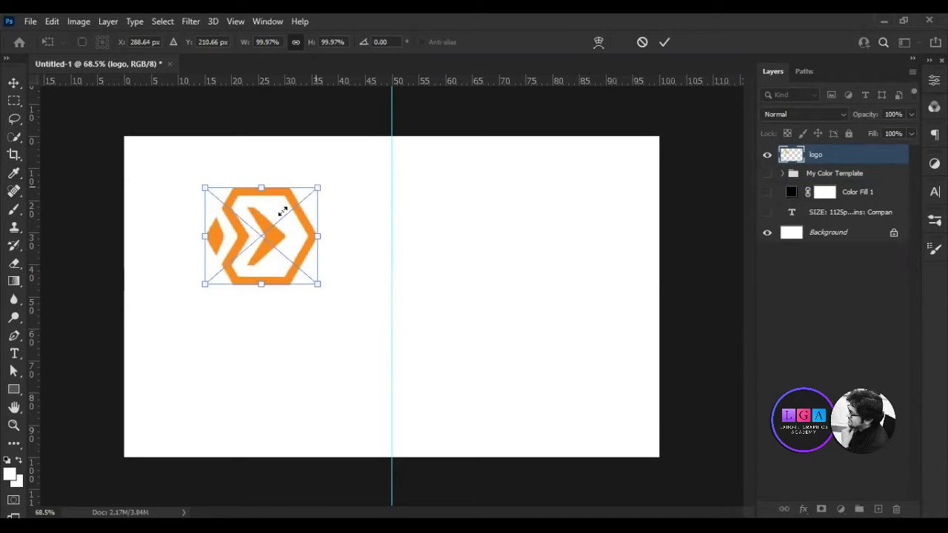
drag(316, 188, 284, 213)
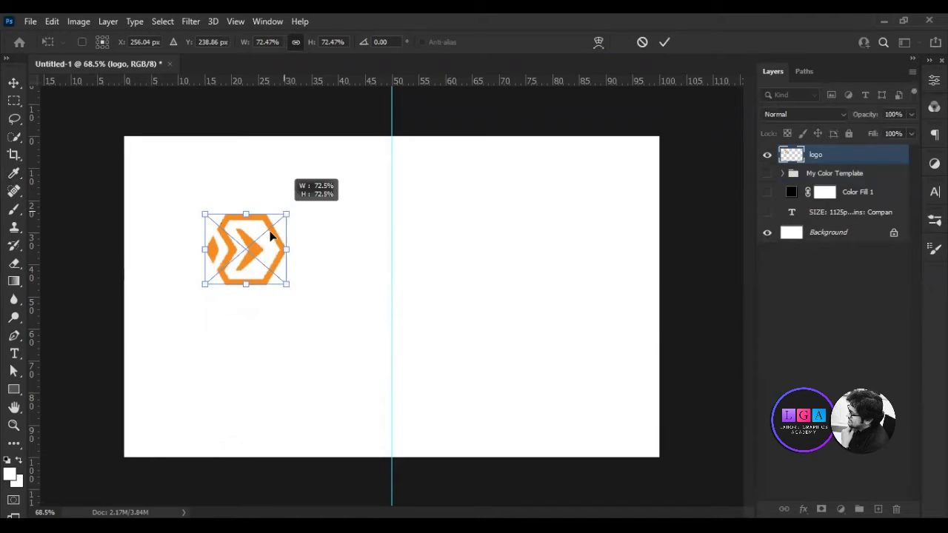
drag(262, 234, 268, 236)
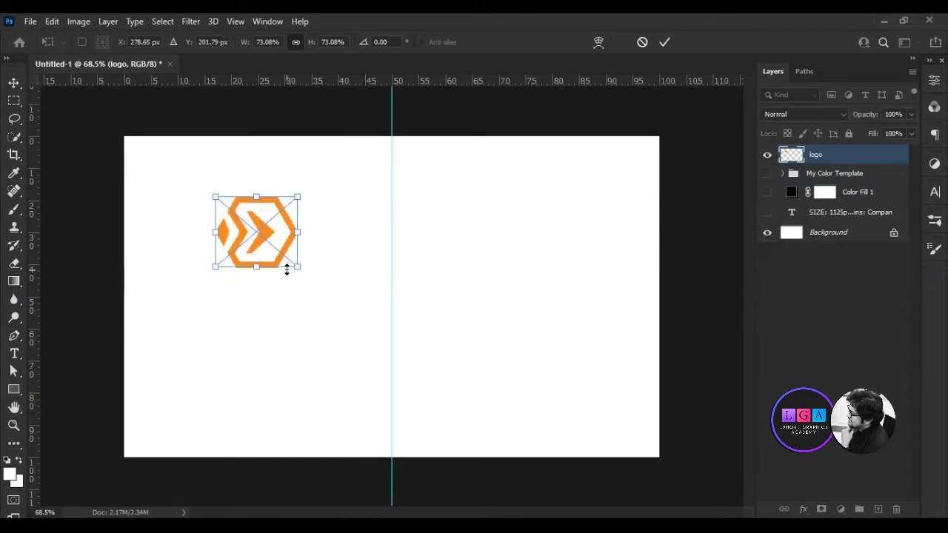
click(663, 42)
key(i)
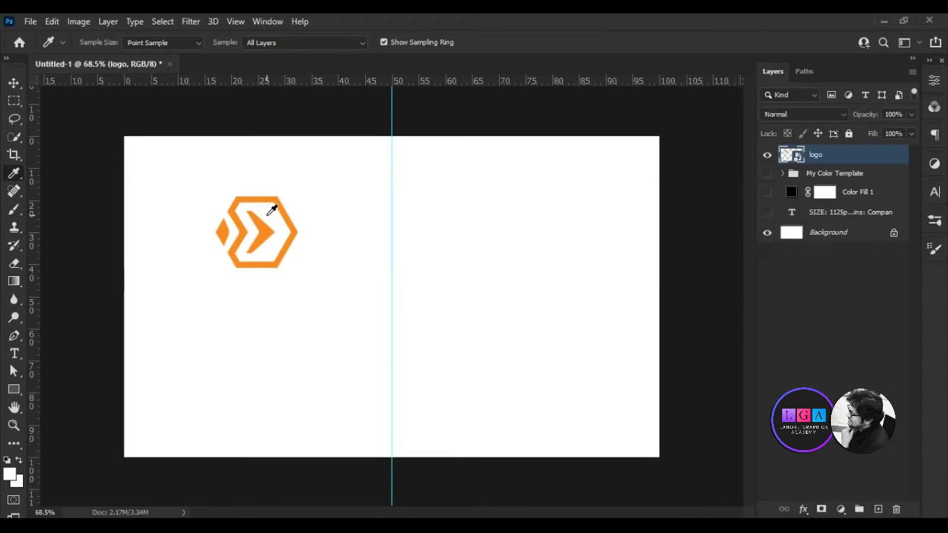
Hide the colour template swatches, then inspect the logo smart object and its layer style
click(767, 175)
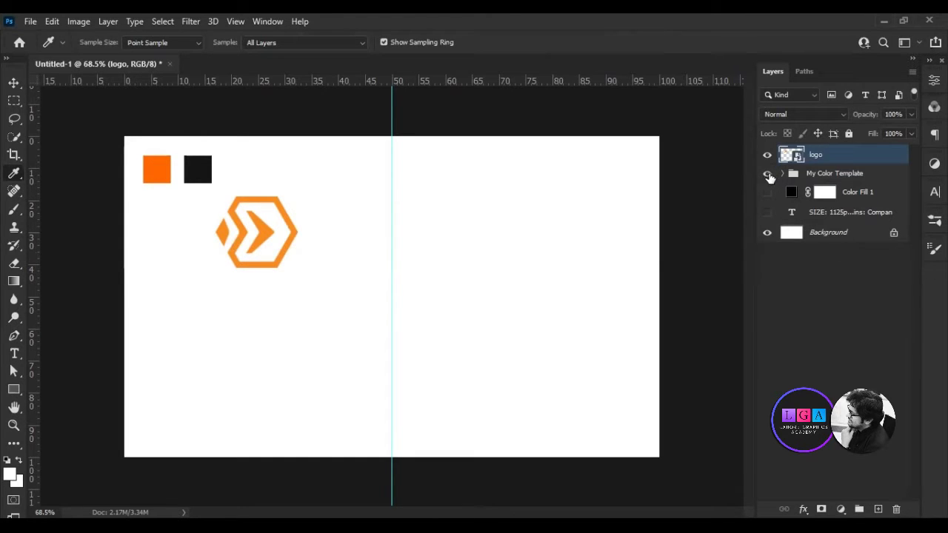
click(767, 175)
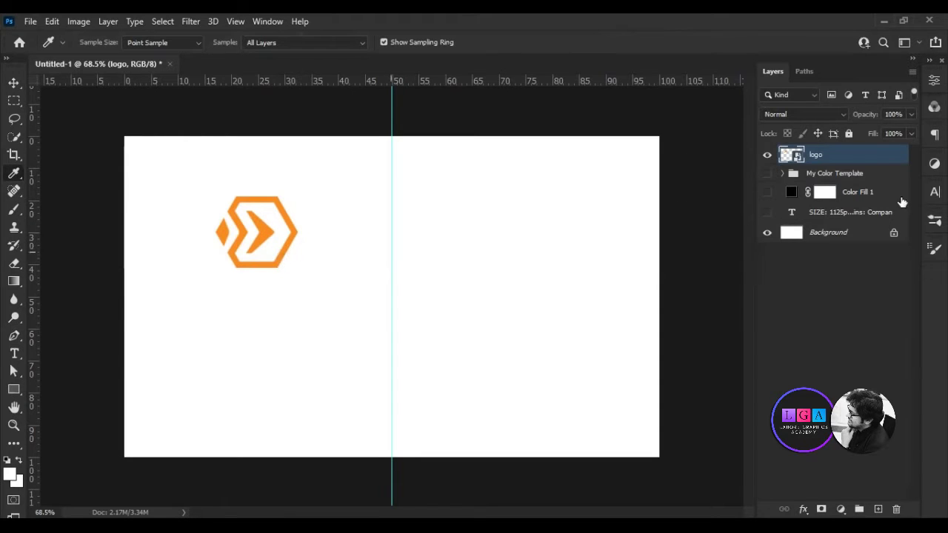
double_click(790, 160)
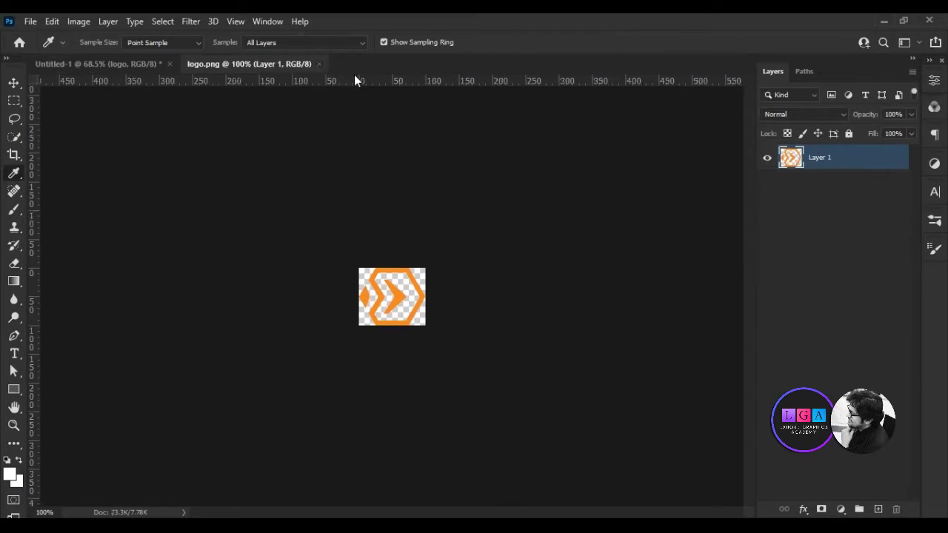
click(319, 63)
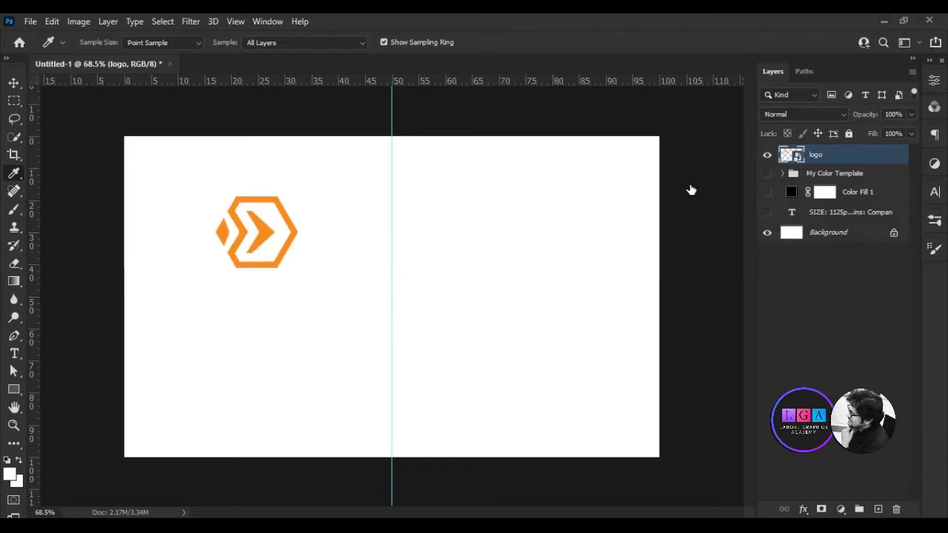
double_click(889, 155)
click(908, 158)
Peek into the logo smart object again, keep the name 'logo', and select that layer
double_click(791, 158)
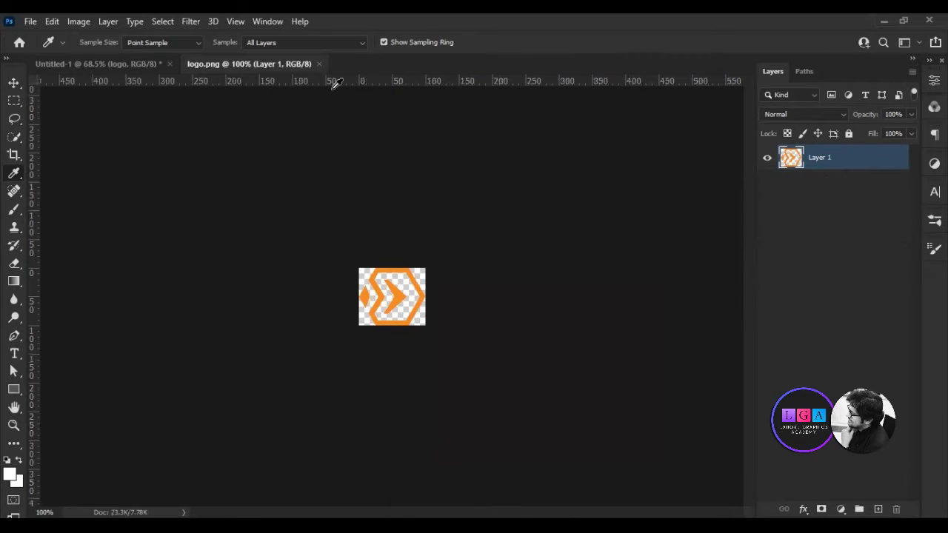
click(319, 64)
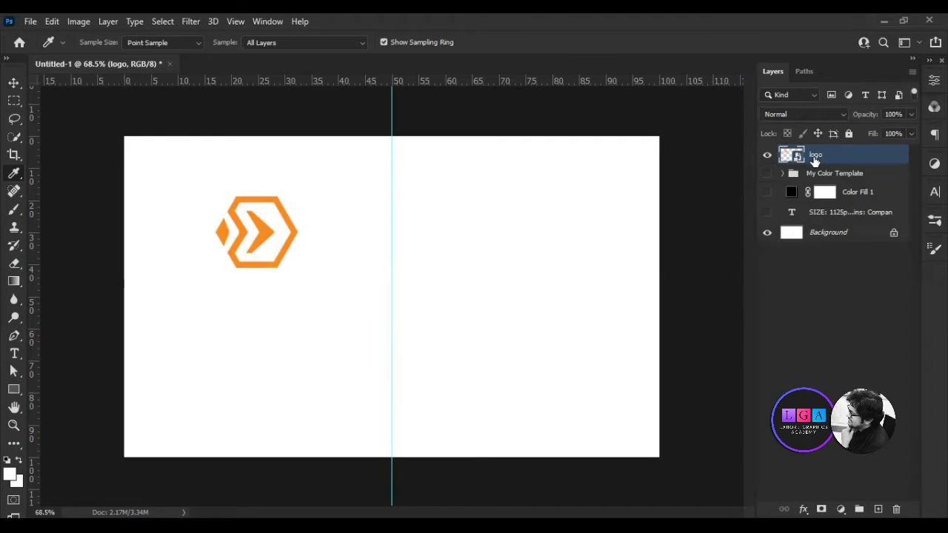
double_click(814, 156)
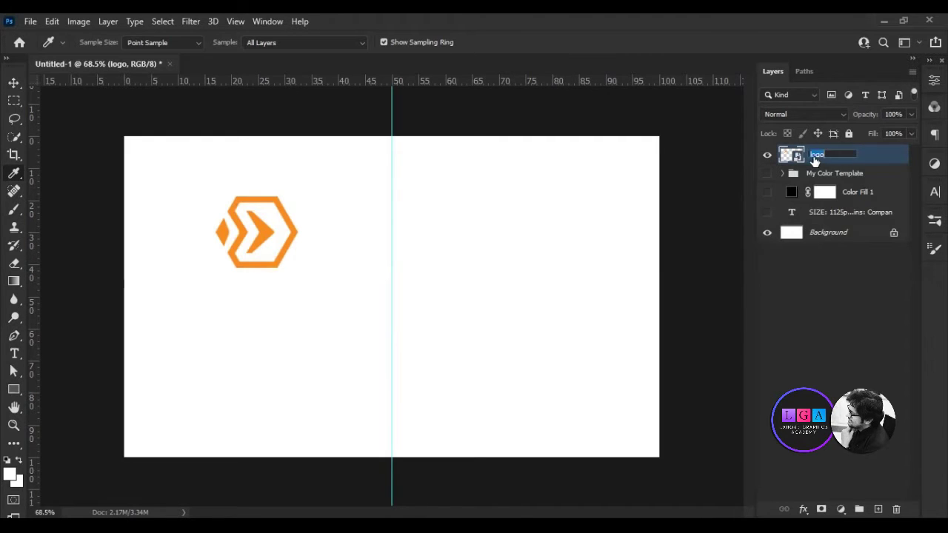
click(853, 280)
click(875, 163)
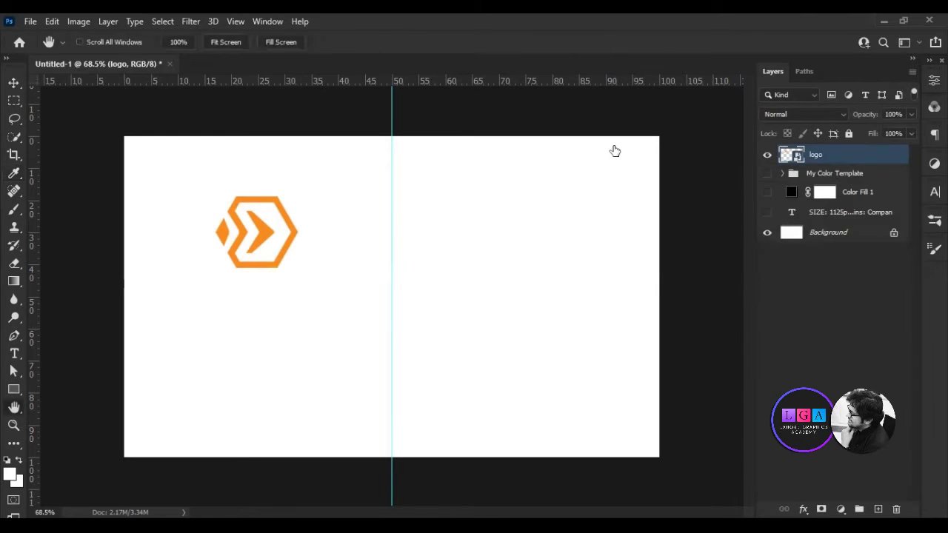
Cancel the logo's layer style and give the Rectangle tool a teal fill
double_click(492, 174)
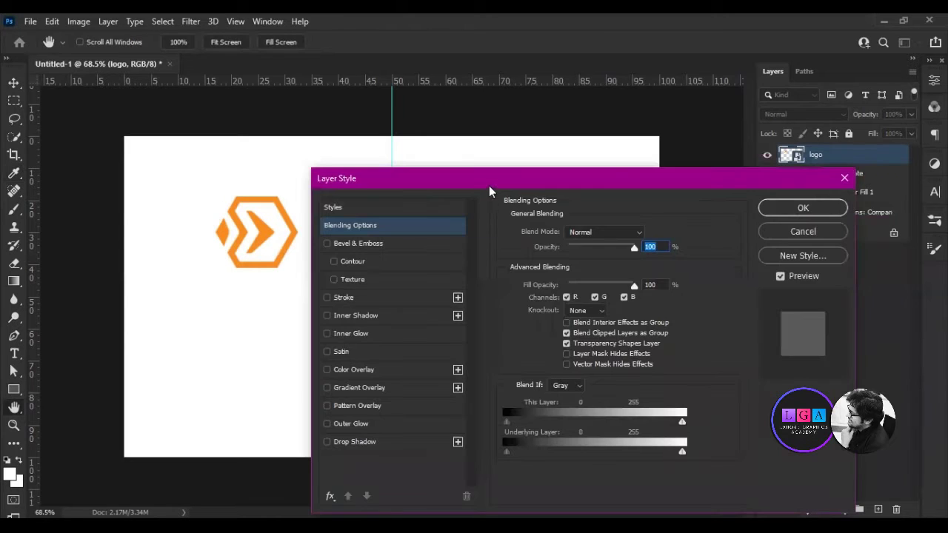
click(816, 231)
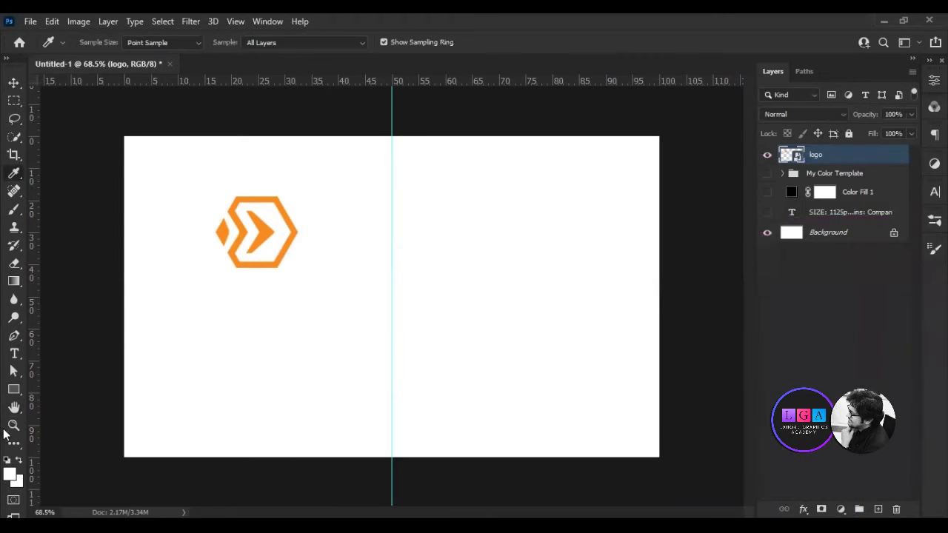
click(13, 391)
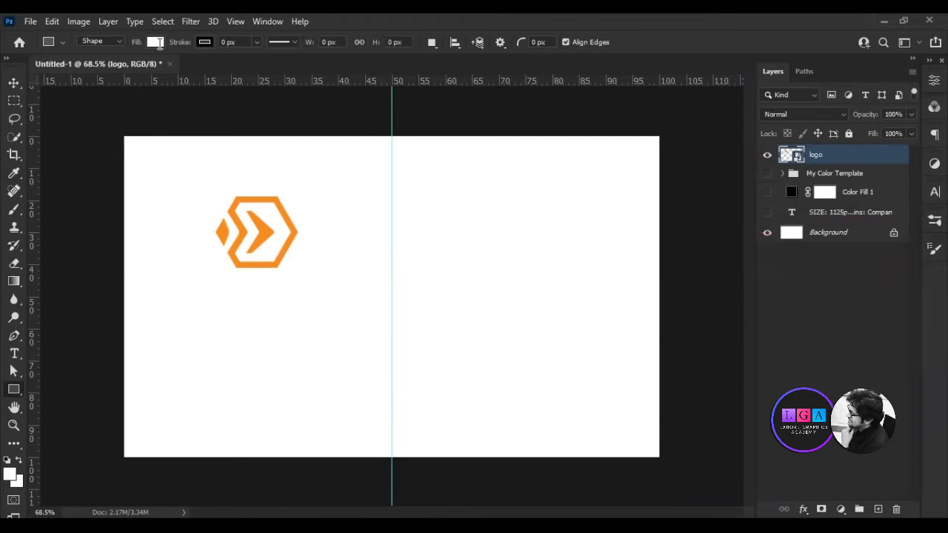
click(155, 42)
click(149, 113)
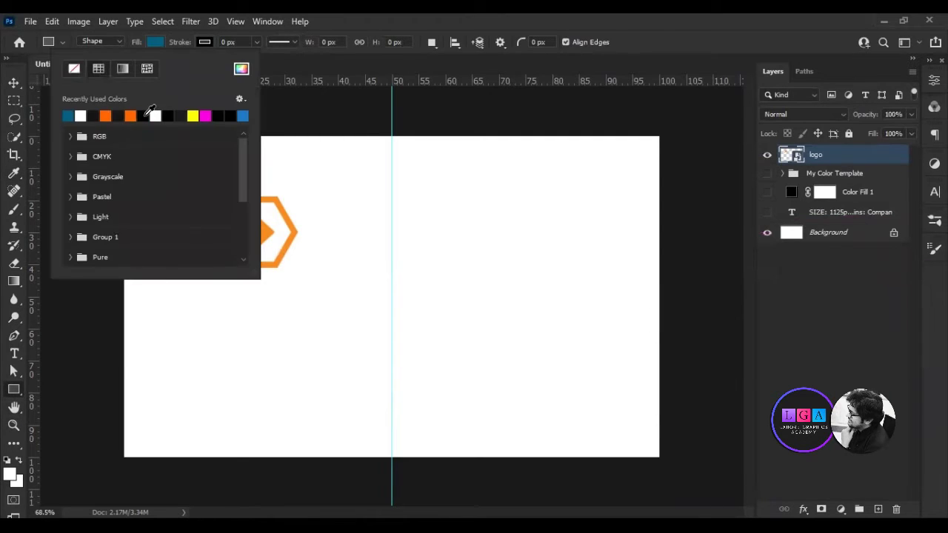
click(280, 213)
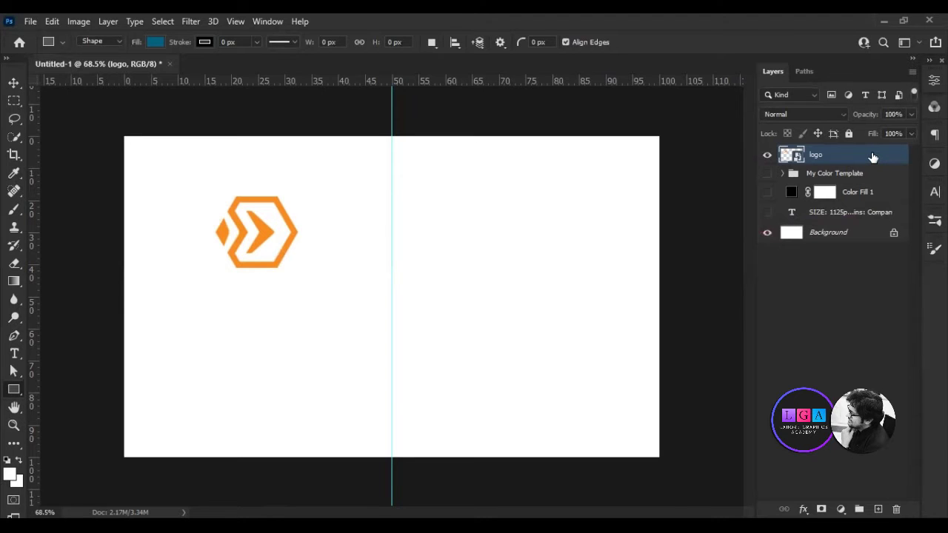
Add a Color Overlay effect to the logo layer, trying several colours in its picker
double_click(873, 157)
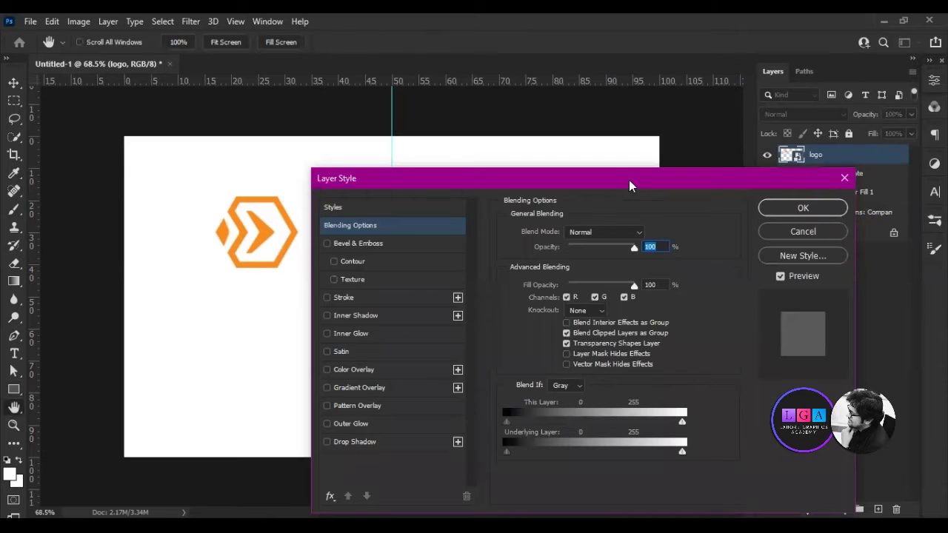
drag(629, 180, 696, 107)
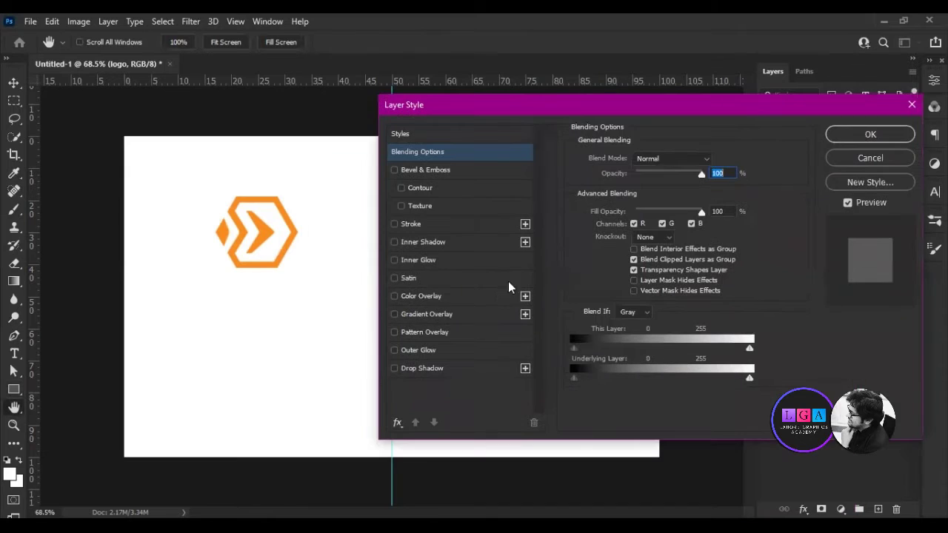
click(417, 296)
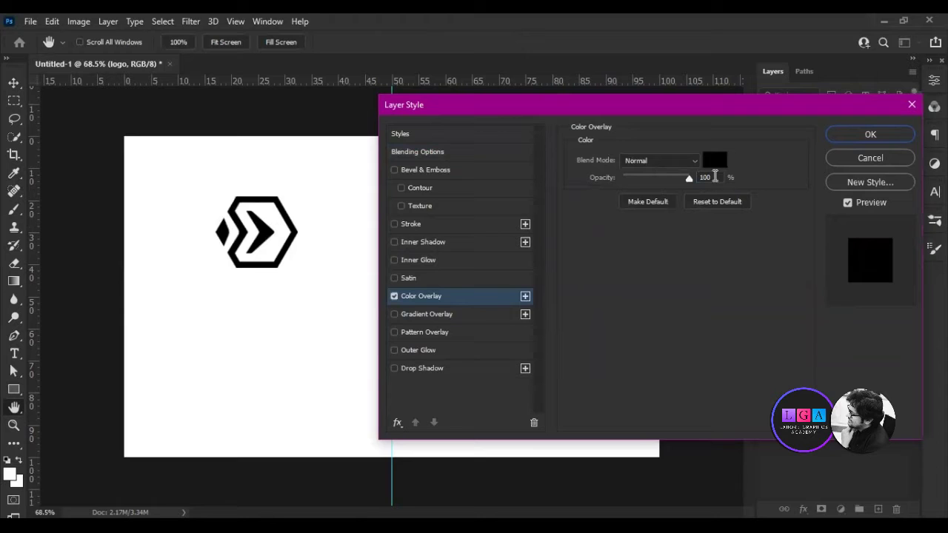
click(712, 160)
click(710, 333)
click(586, 285)
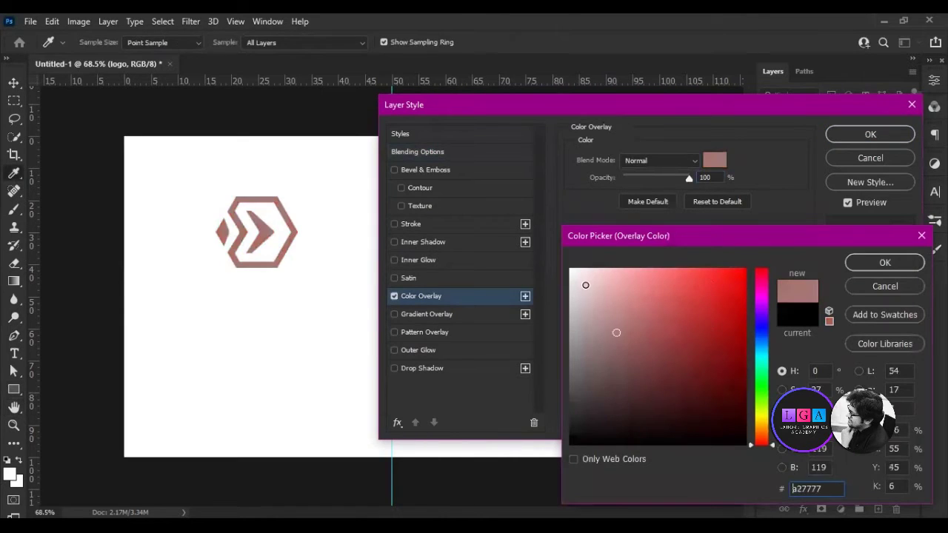
click(759, 369)
click(759, 386)
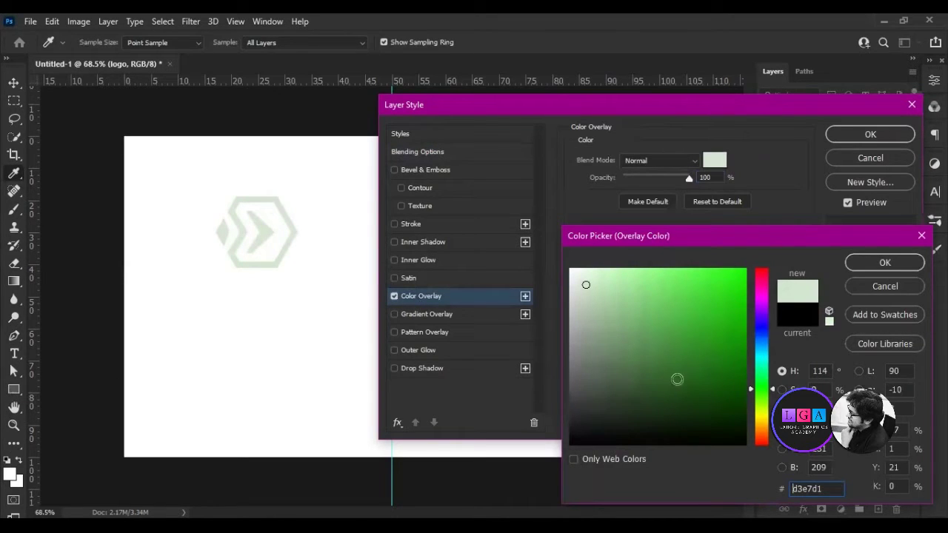
click(740, 352)
Set the overlay colour to bright orange ff7200 and apply the layer style
text(875805)
click(761, 443)
drag(761, 441, 761, 432)
drag(731, 344, 764, 259)
click(885, 262)
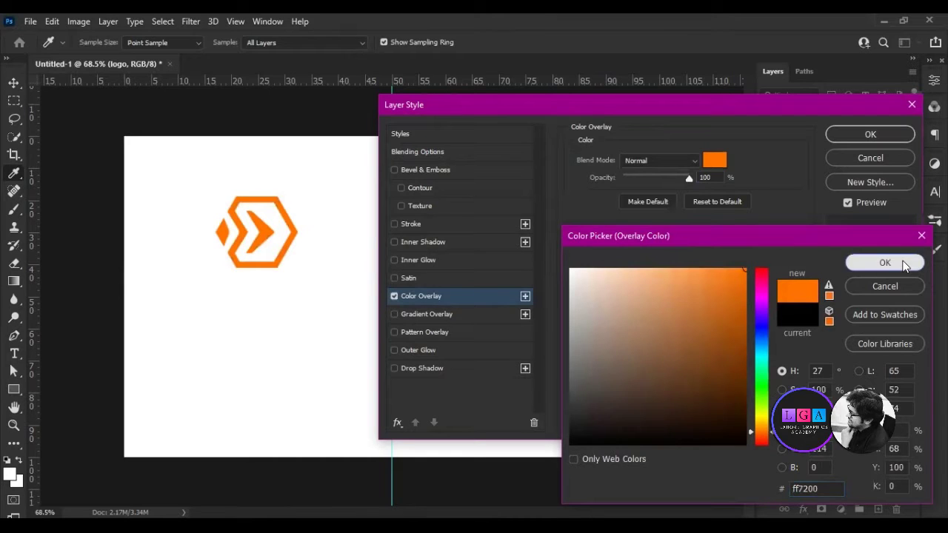
click(870, 134)
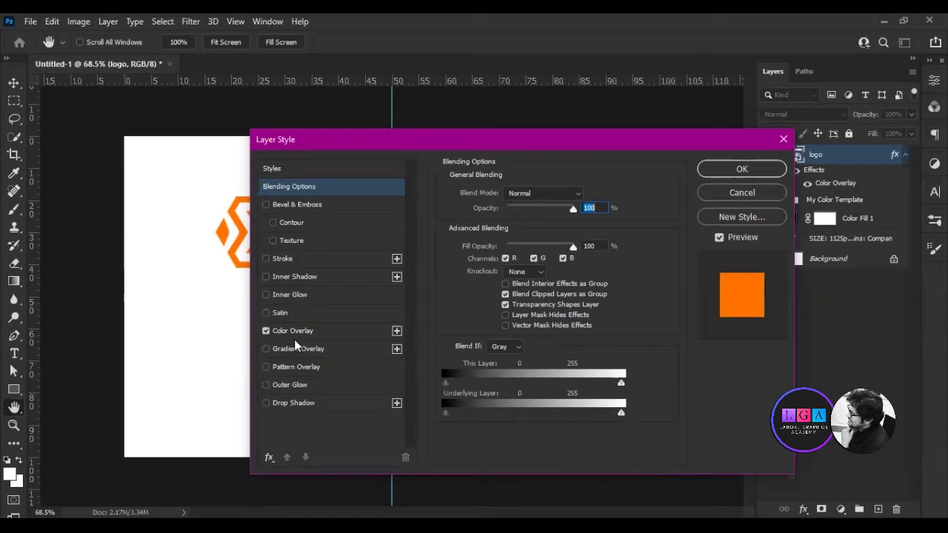
click(765, 173)
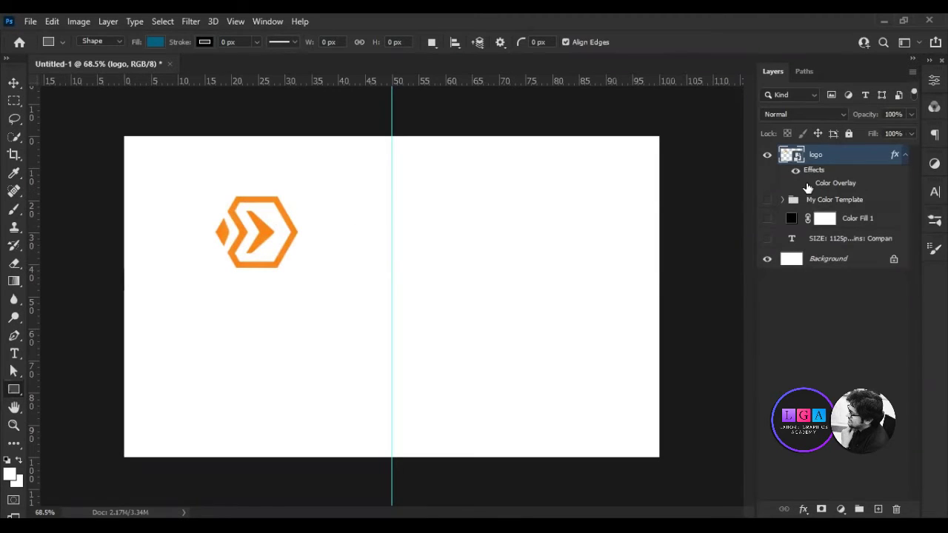
Change the logo's colour overlay to magenta ff00d8, then switch the logo's effects off
click(807, 183)
double_click(822, 183)
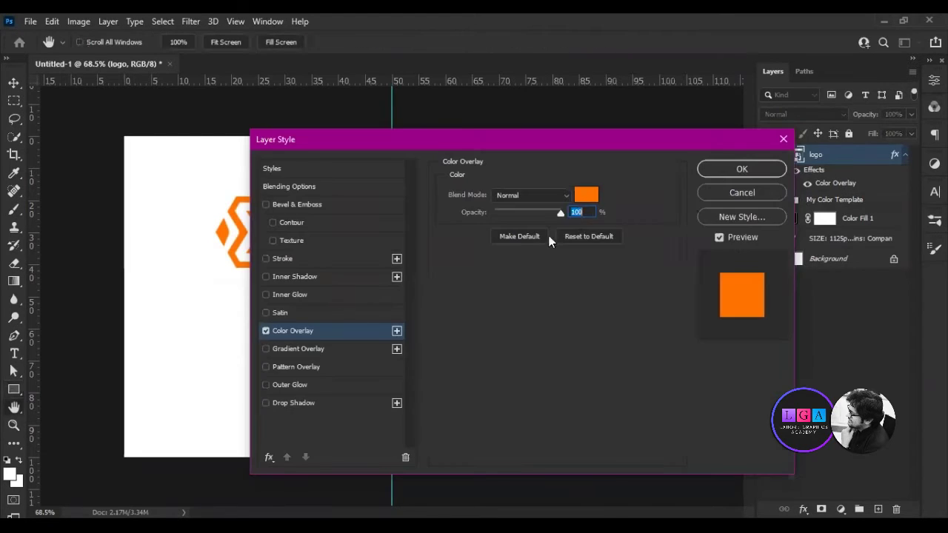
click(583, 201)
text(ff00d8)
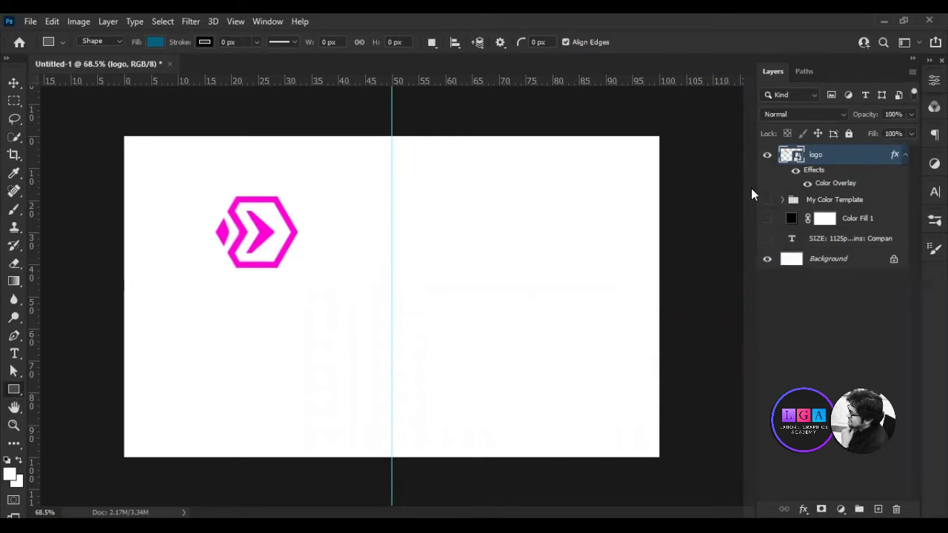
click(808, 184)
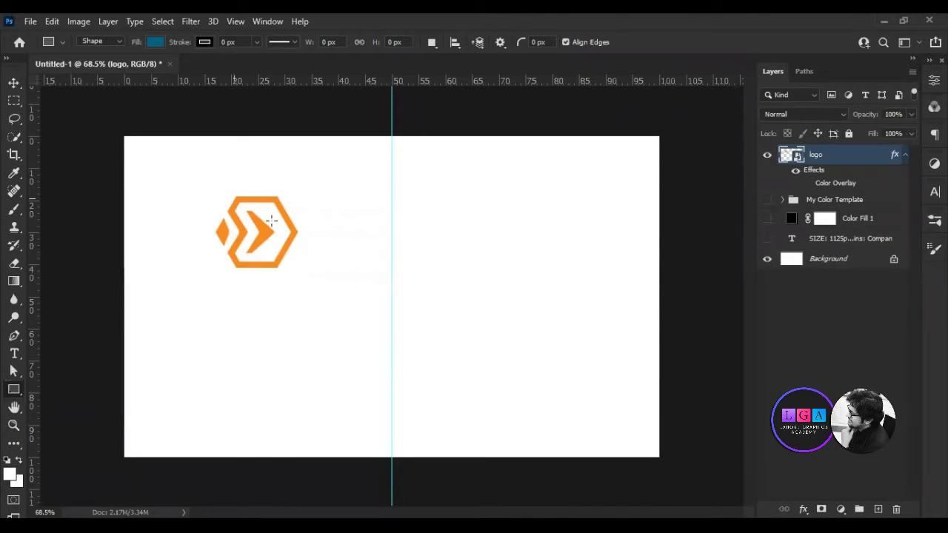
click(807, 182)
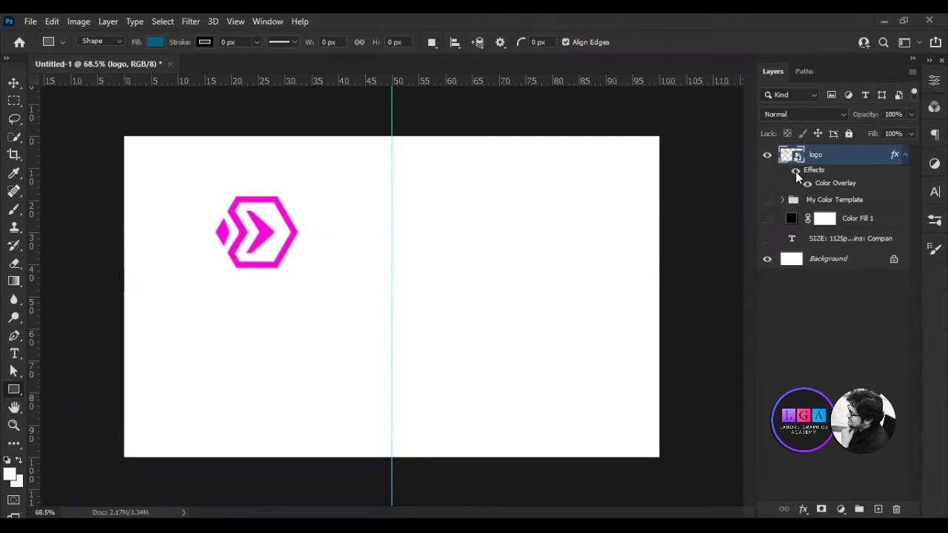
click(796, 171)
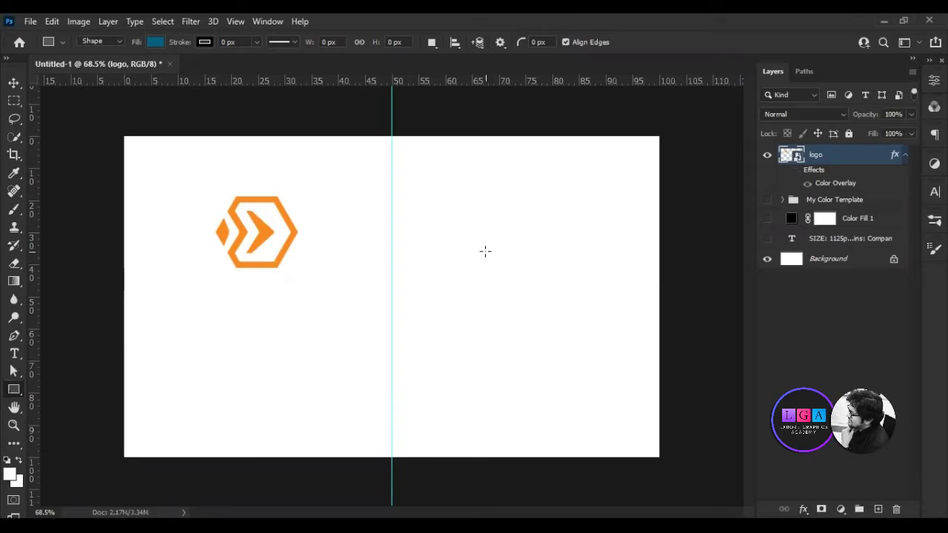
Show the My Color Template swatches again and move the Layer Style dialog right of the logo
click(766, 200)
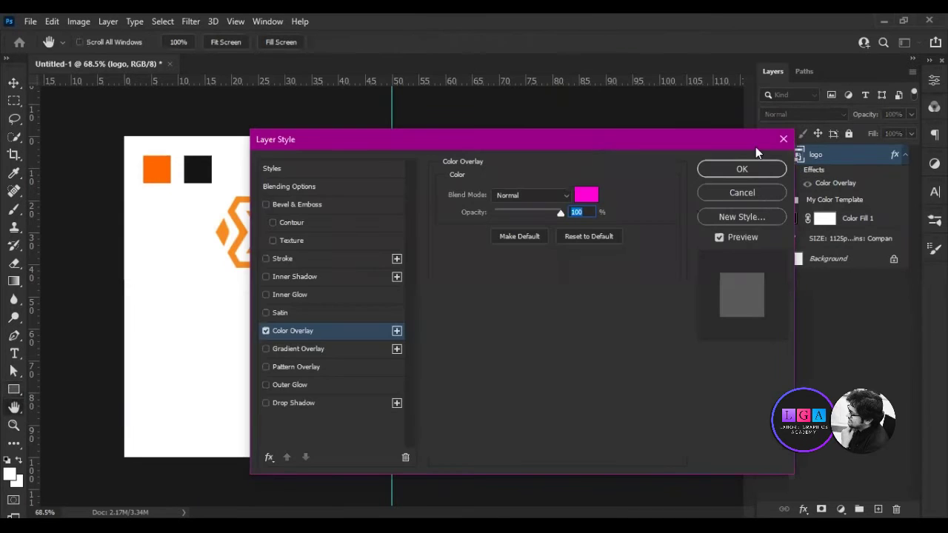
drag(532, 149, 711, 155)
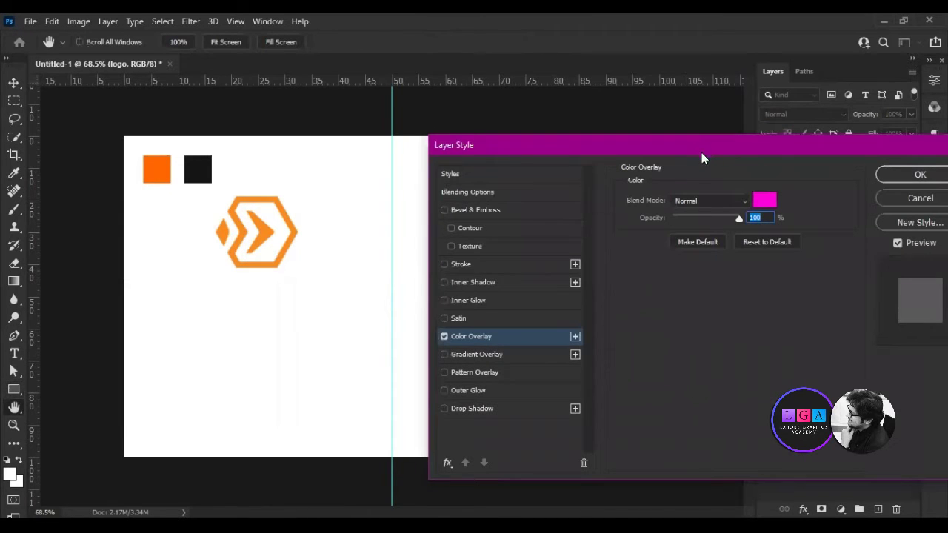
Eyedrop the orange swatch (ff6600) as the logo's overlay colour and confirm both dialogs
click(768, 200)
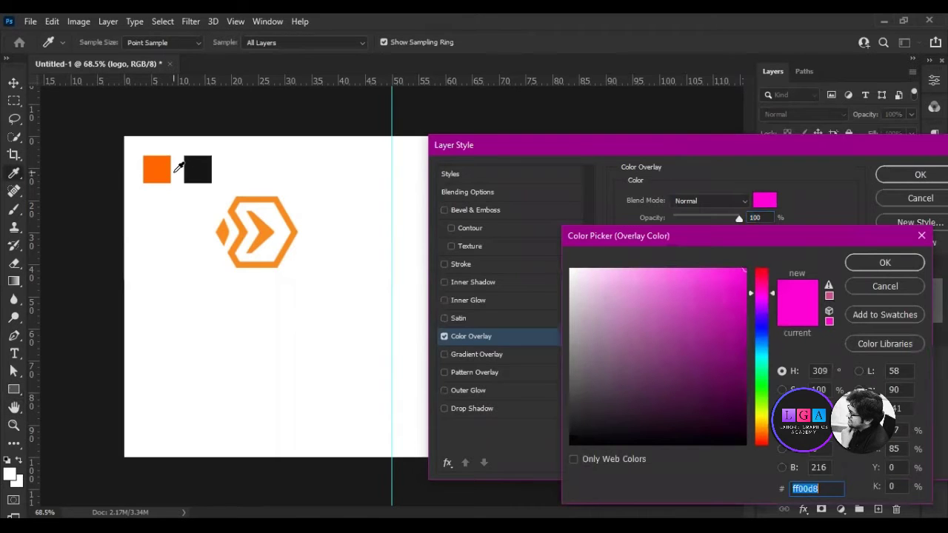
click(170, 173)
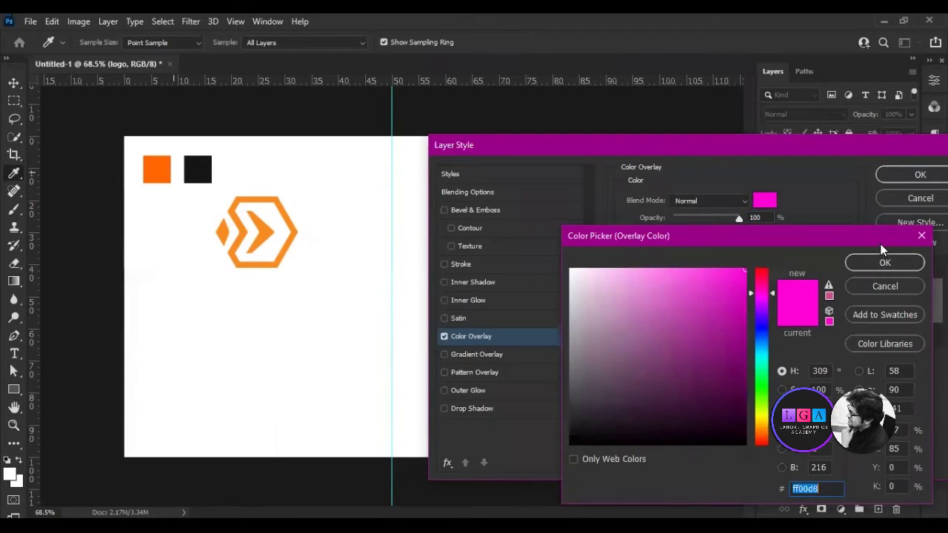
key(Return)
click(911, 169)
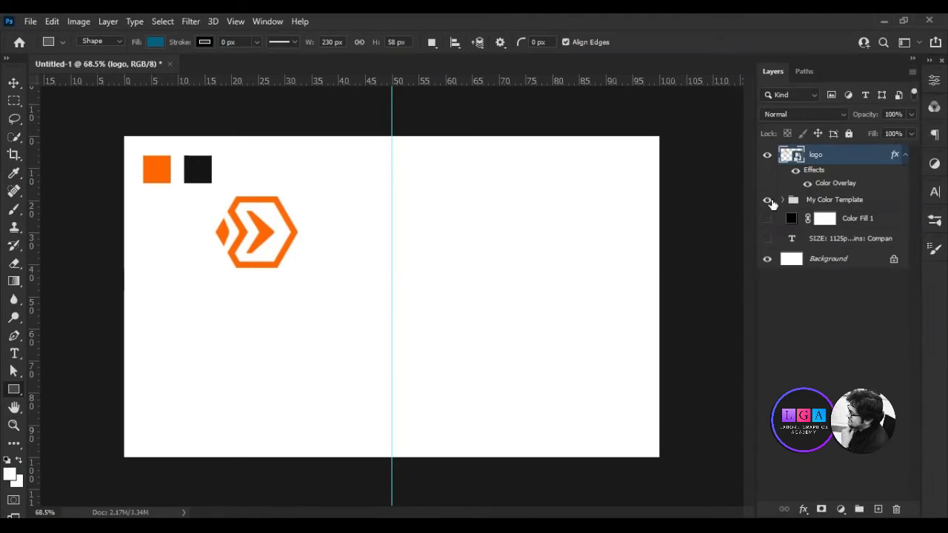
Delete the My Color Template group
click(767, 200)
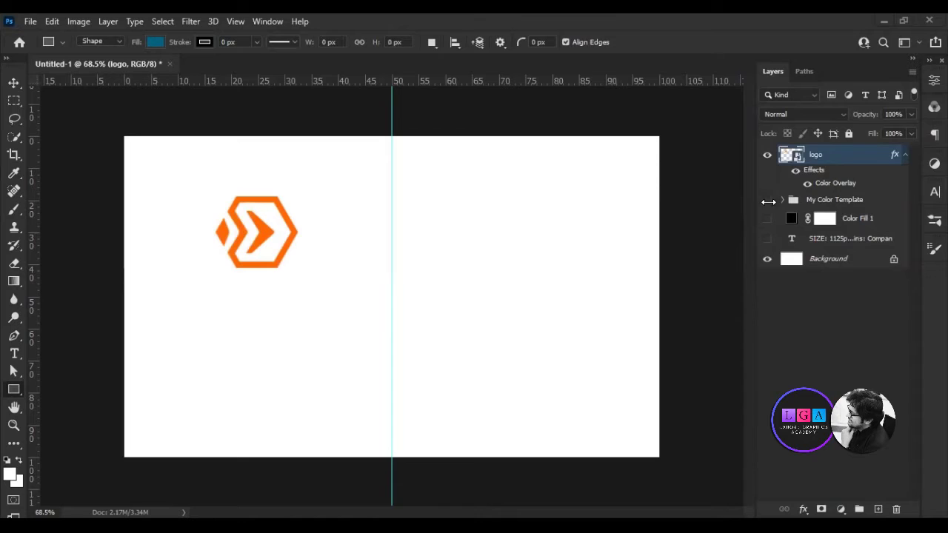
click(767, 200)
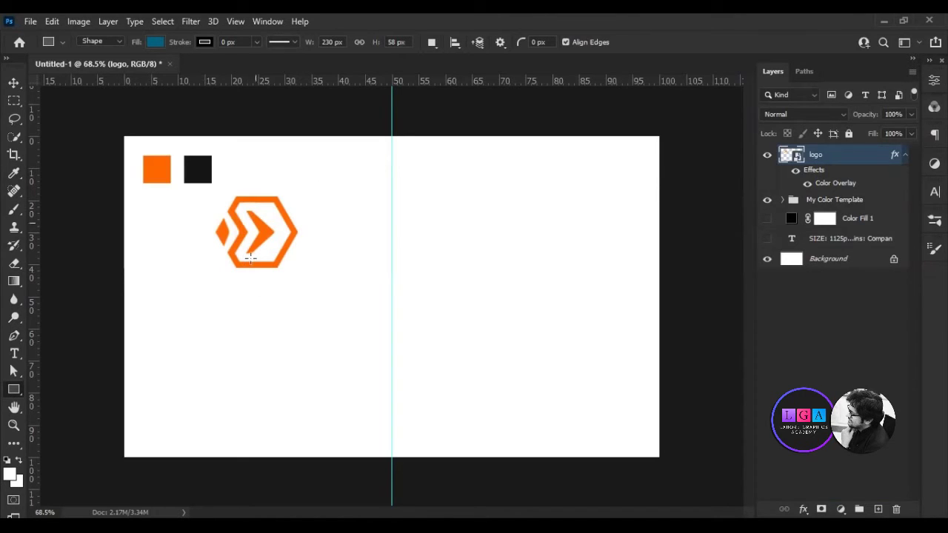
click(829, 199)
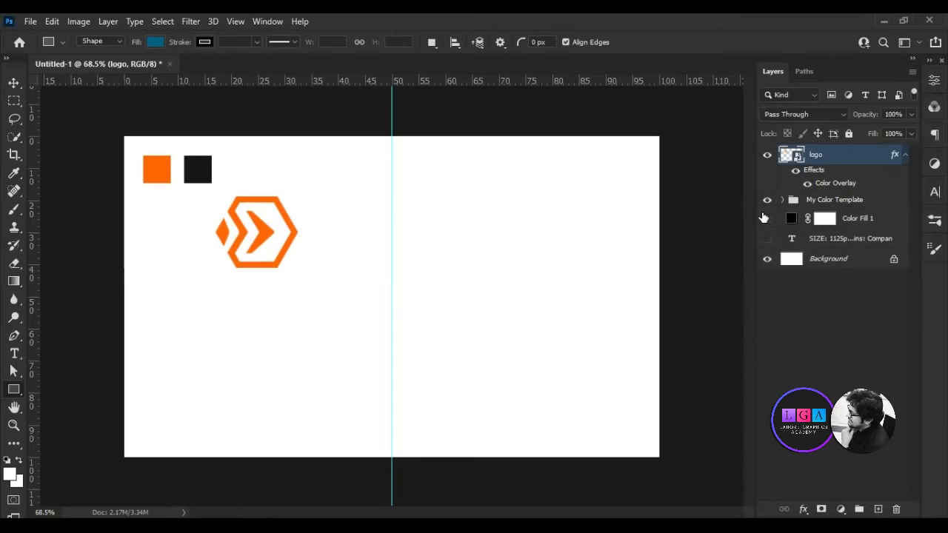
click(767, 200)
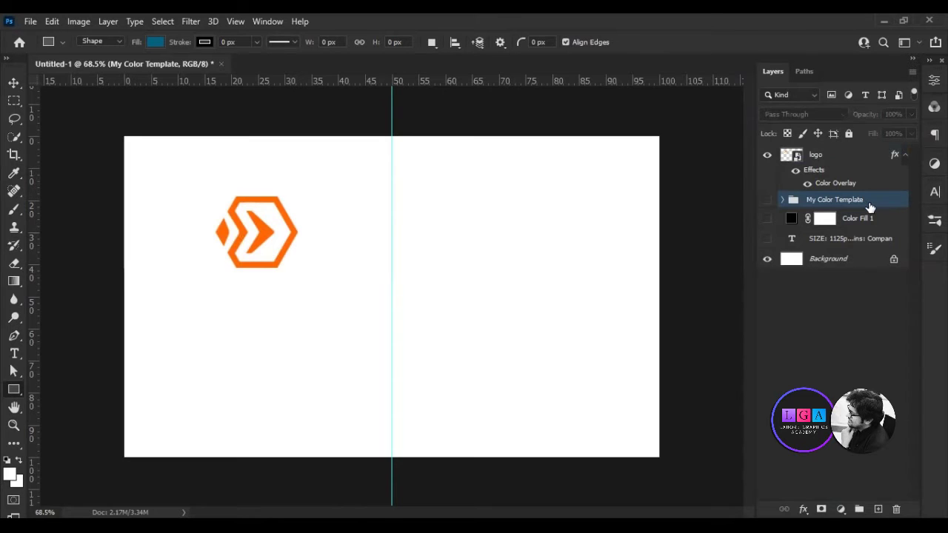
key(Delete)
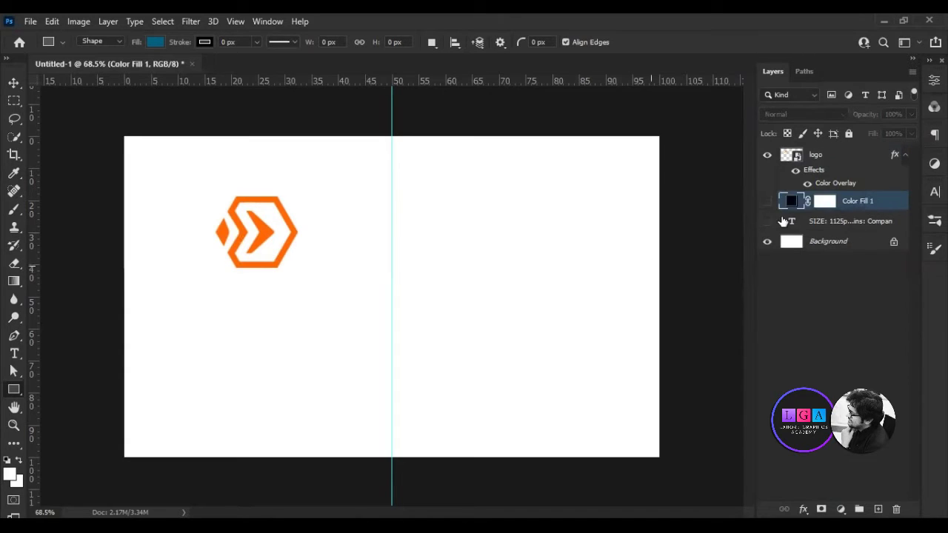
Delete the Color Fill 1 layer, keep the SIZE notes hidden, and reselect the logo layer
click(768, 201)
click(768, 202)
key(Delete)
click(768, 202)
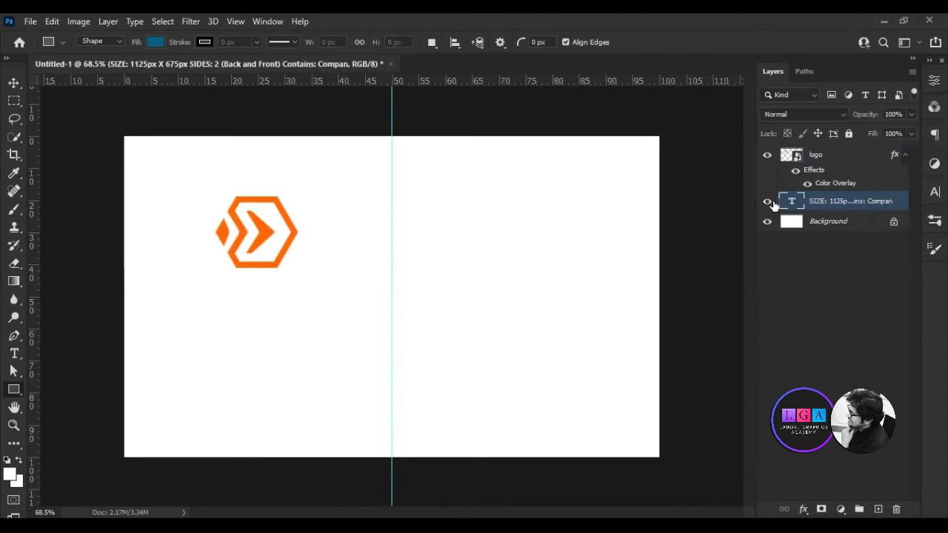
click(768, 203)
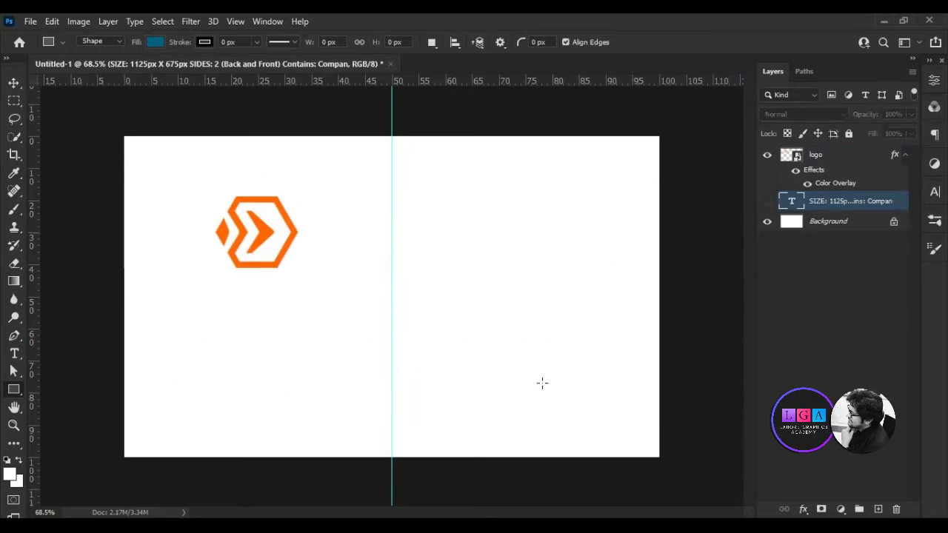
click(905, 155)
click(820, 163)
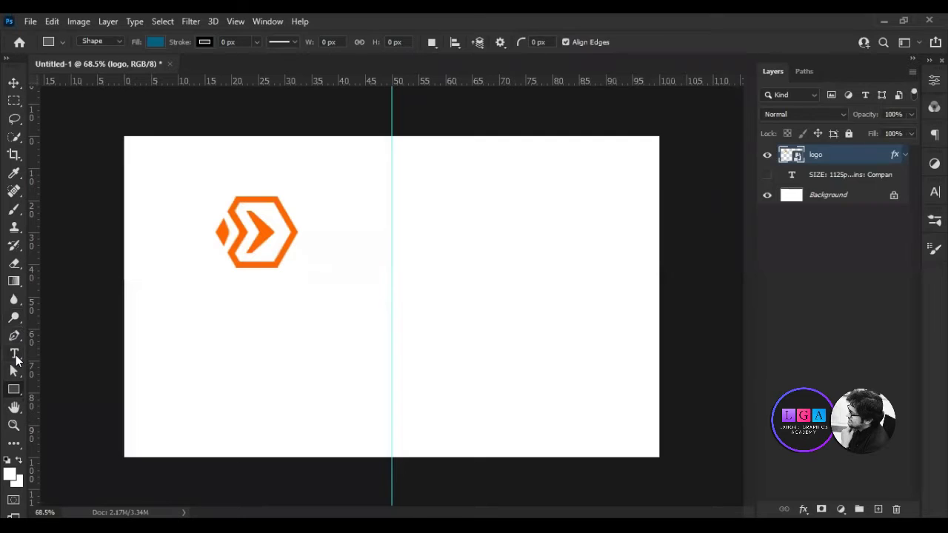
Add a Nexa Bold 31 pt text line just below the logo reading 'Lahore'
click(15, 356)
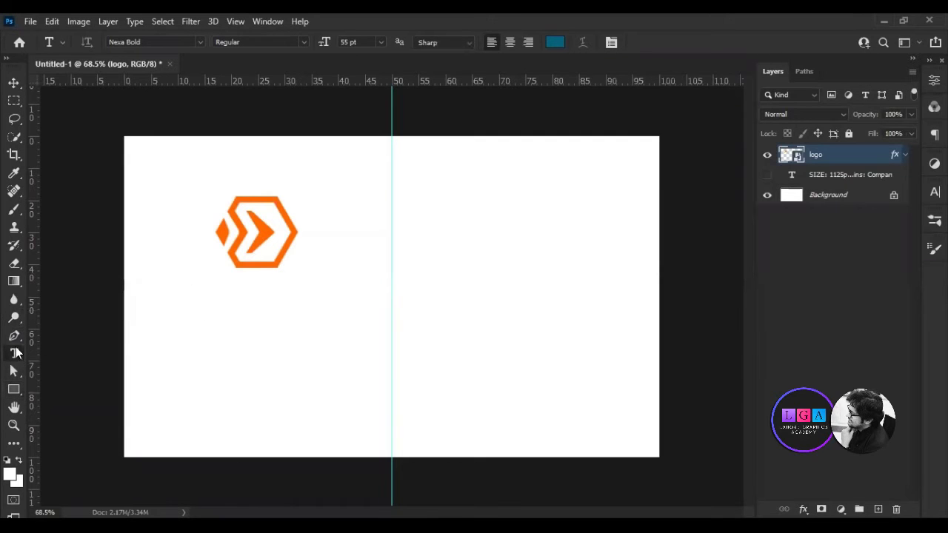
click(171, 329)
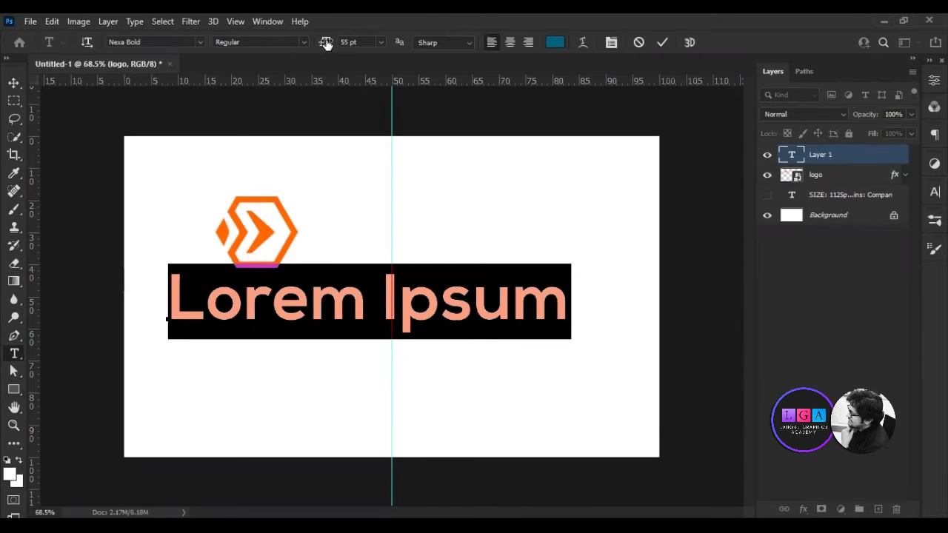
drag(326, 43, 316, 47)
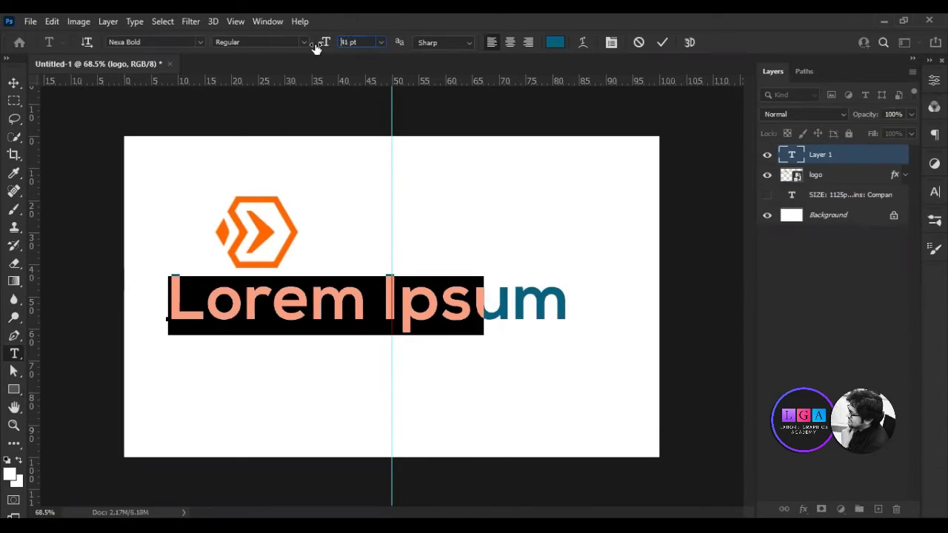
drag(315, 47, 310, 47)
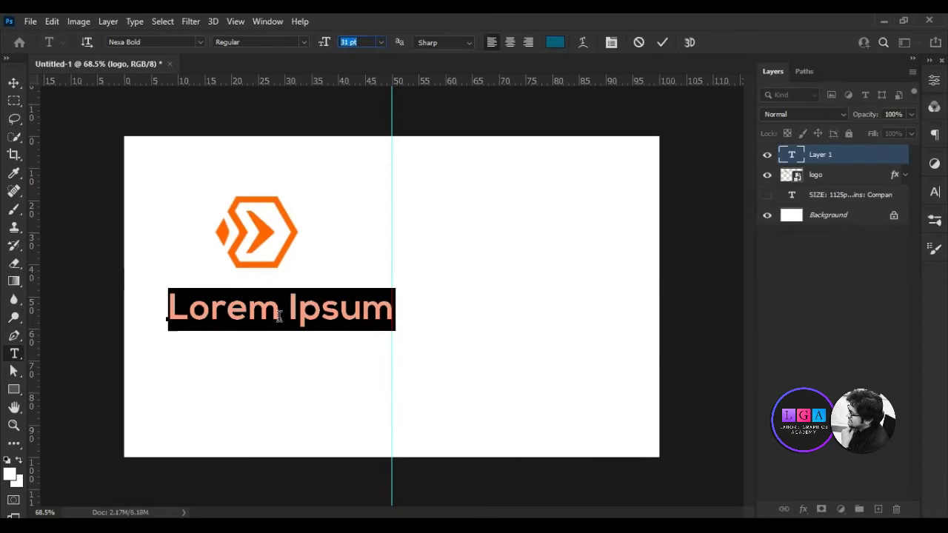
drag(290, 360, 269, 350)
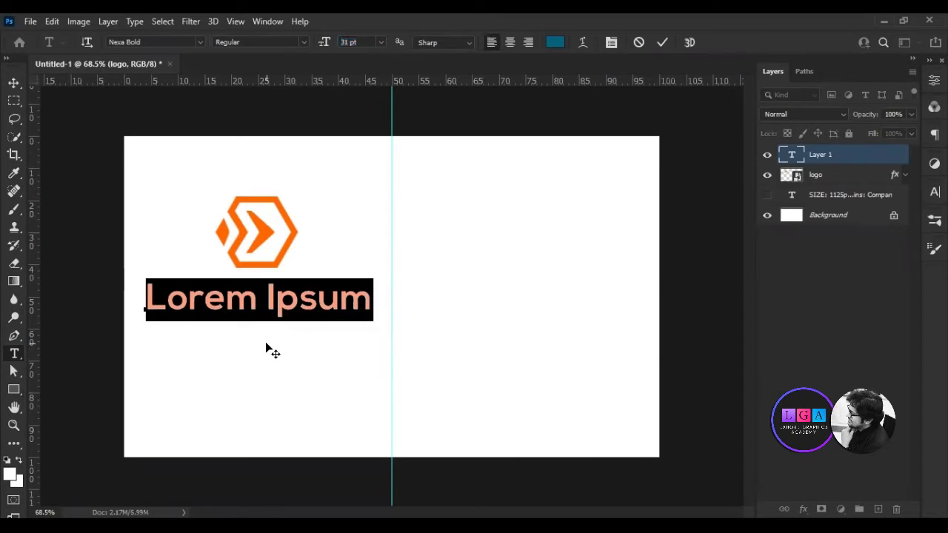
triple_click(288, 293)
text(Lahore)
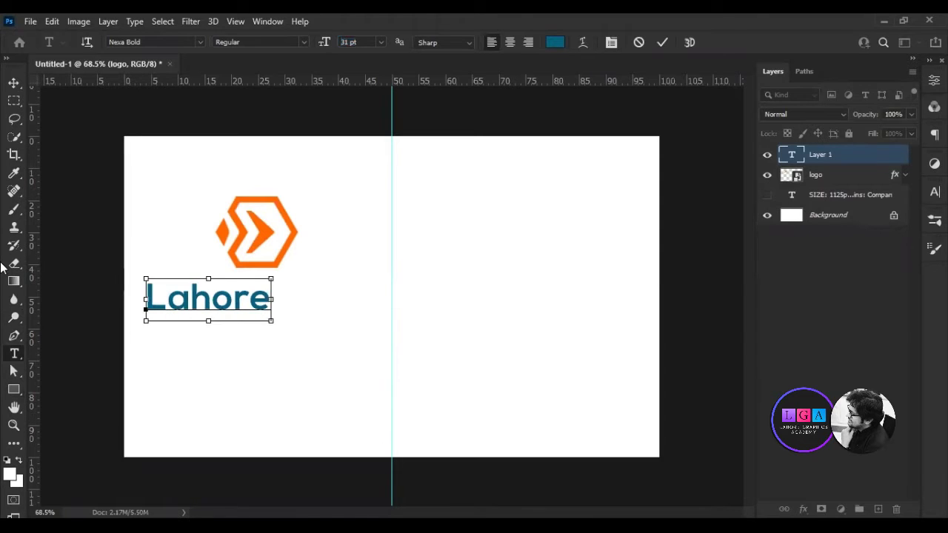
Extend the text to 'LahoreGraphics', fixing the doubled h, and select the whole word
key(ctrl+a)
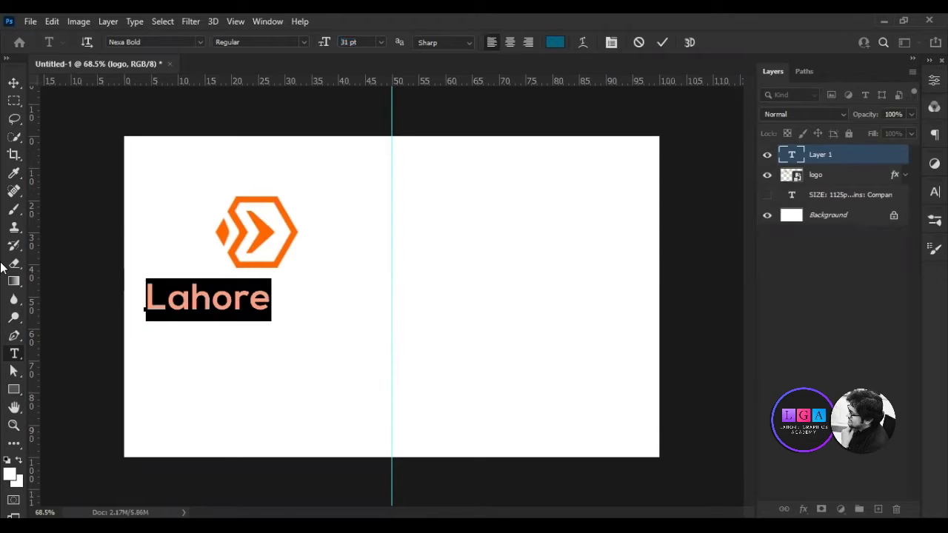
key(Right)
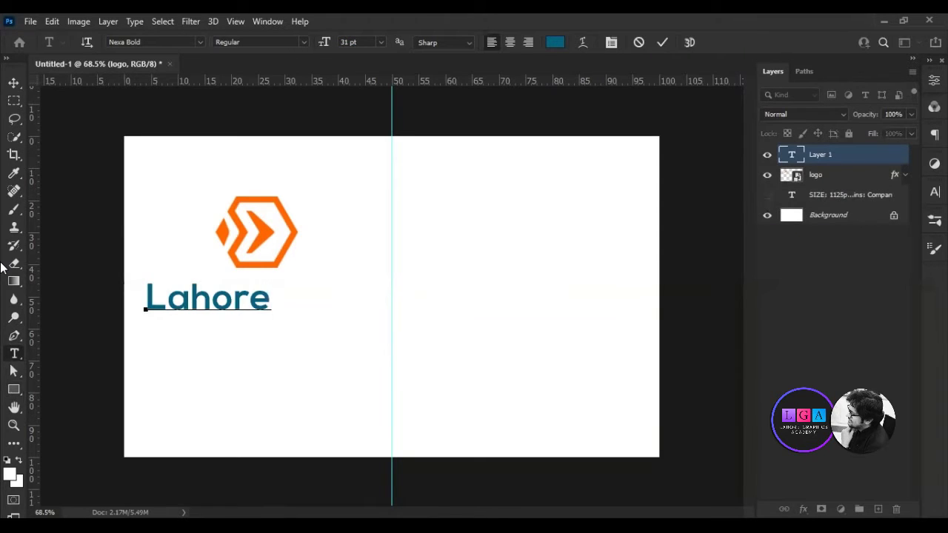
text(Graphhic)
key(Left)
key(Left)
key(Delete)
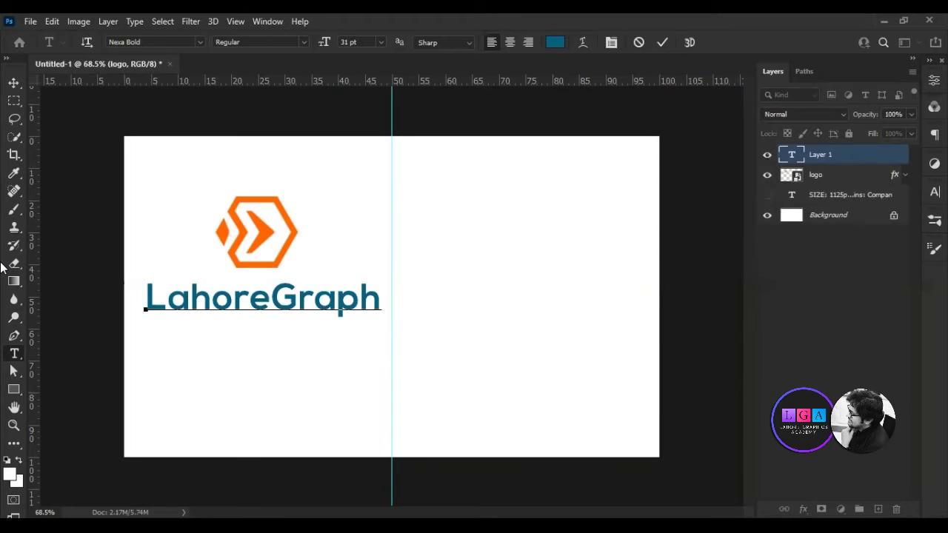
text(ics)
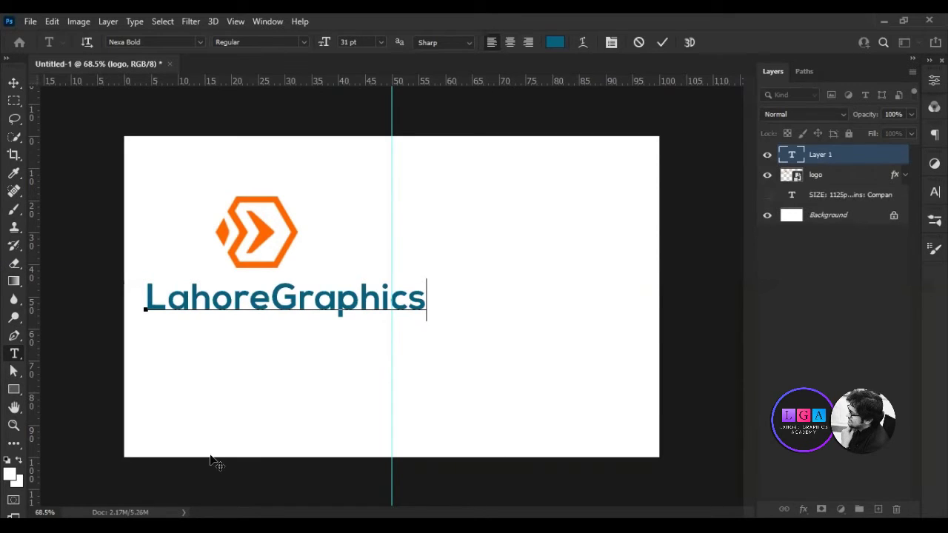
click(295, 300)
double_click(293, 301)
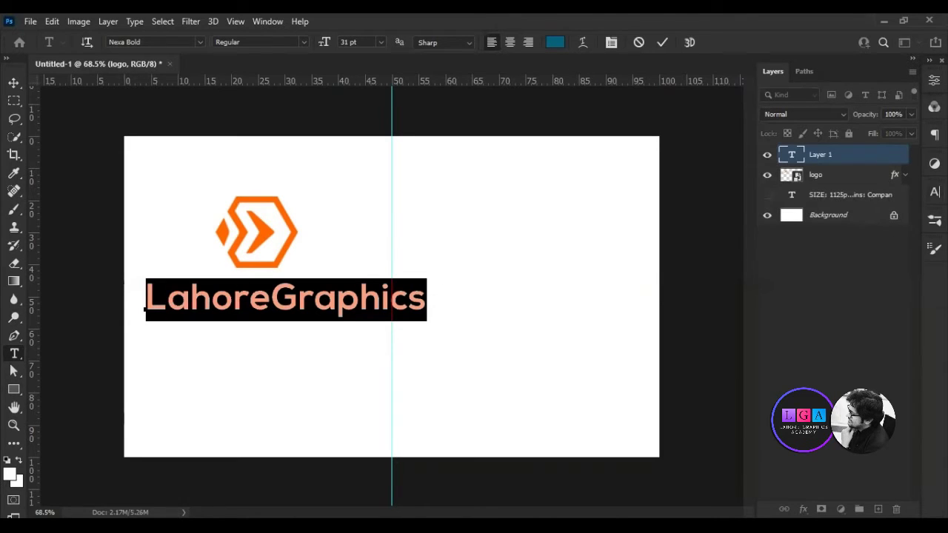
Open the Character panel and apply All Caps so the wordmark reads LAHOREGRAPHICS
click(935, 192)
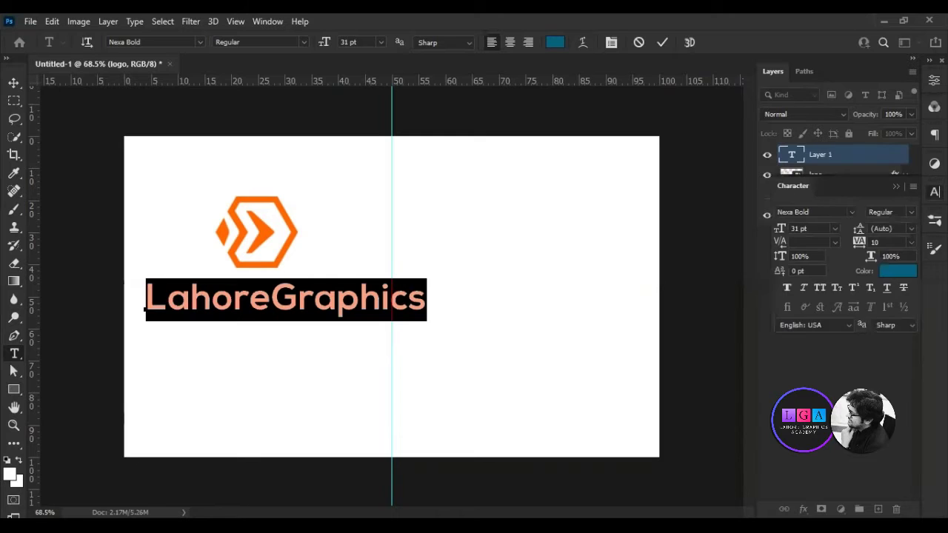
click(934, 192)
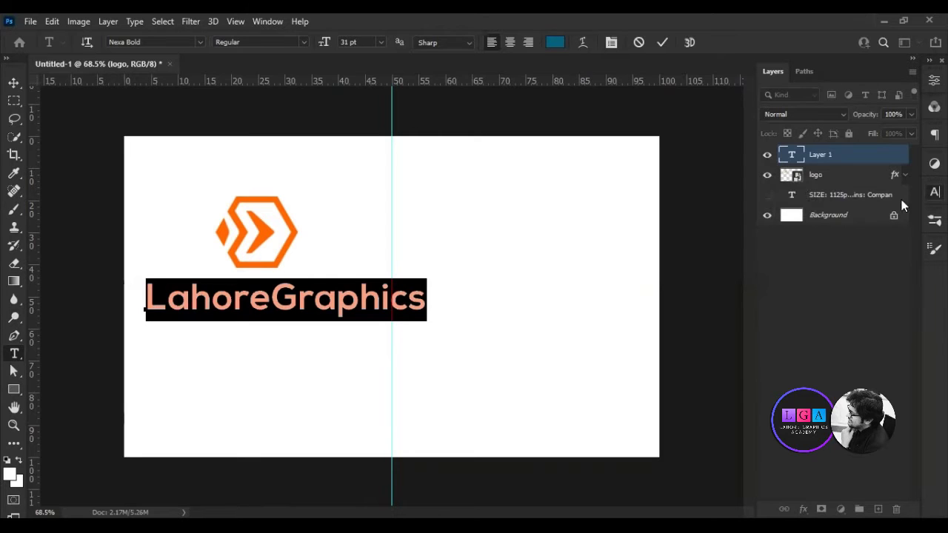
click(266, 22)
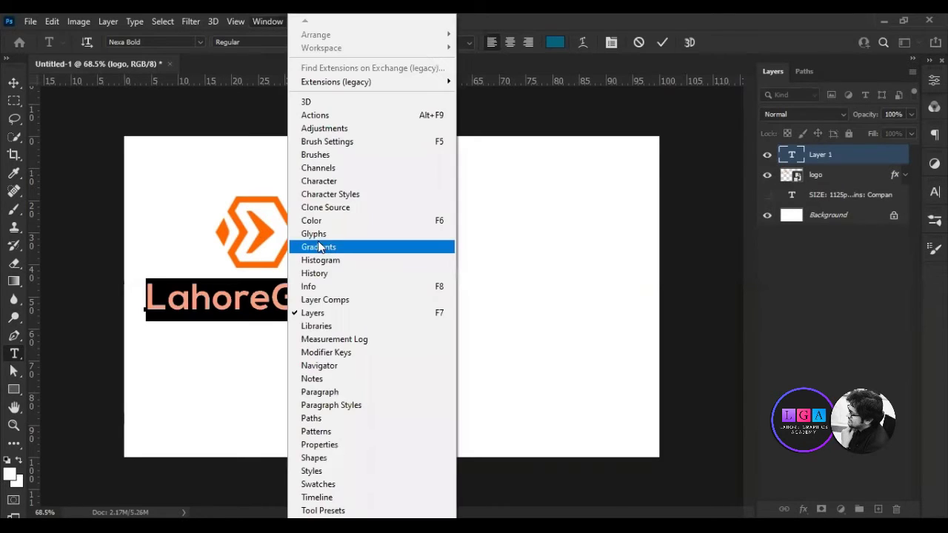
click(326, 182)
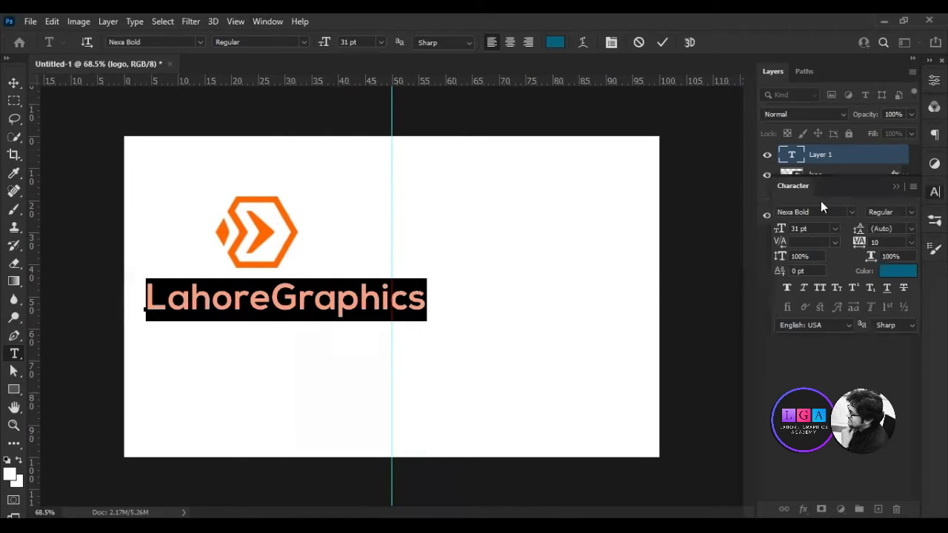
click(820, 286)
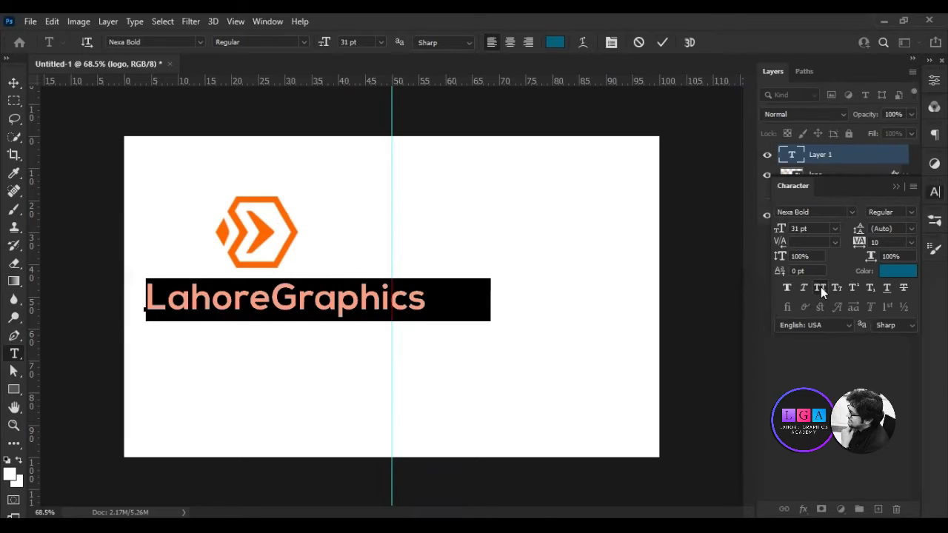
mouse_move(147, 292)
mouse_down()
mouse_move(498, 290)
mouse_move(508, 311)
mouse_up()
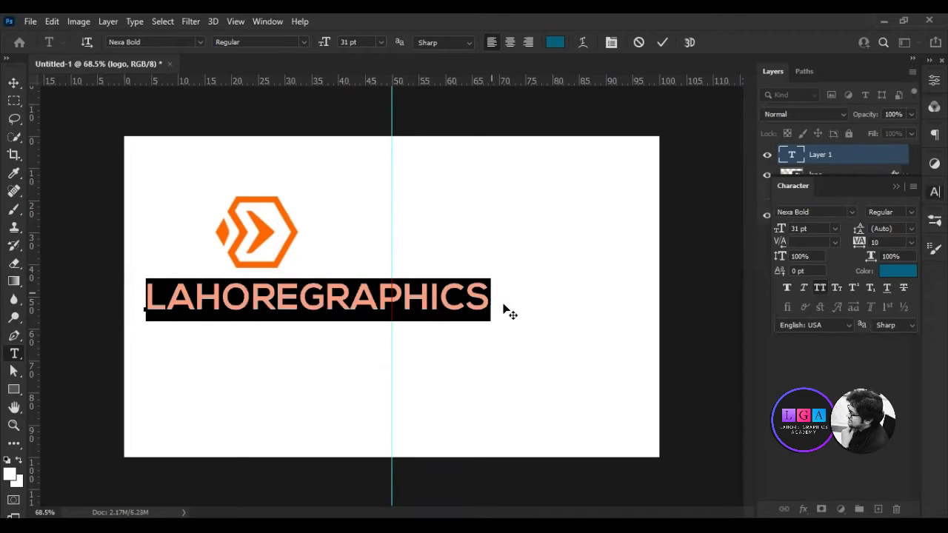
click(300, 294)
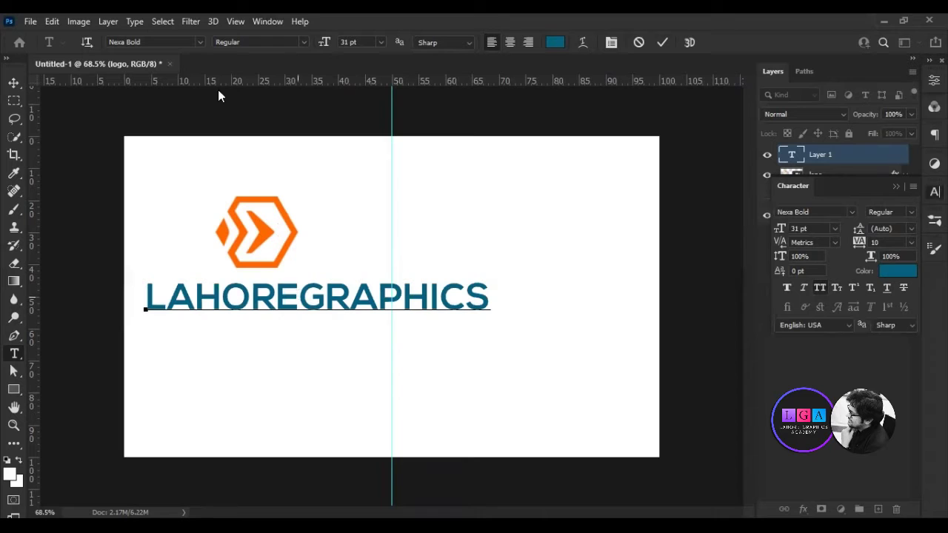
Browse the font families and the GRAPHICS font styles without changing the wordmark
key(ctrl+a)
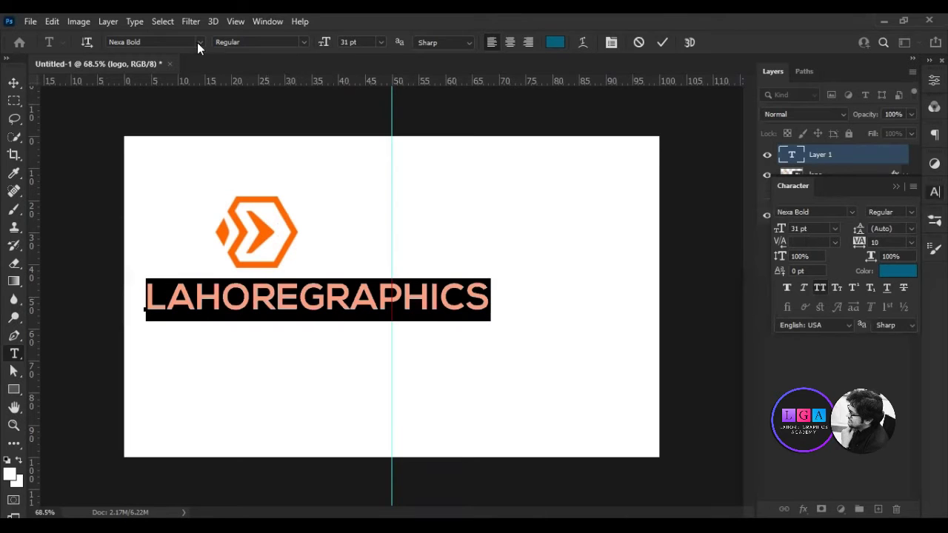
click(199, 42)
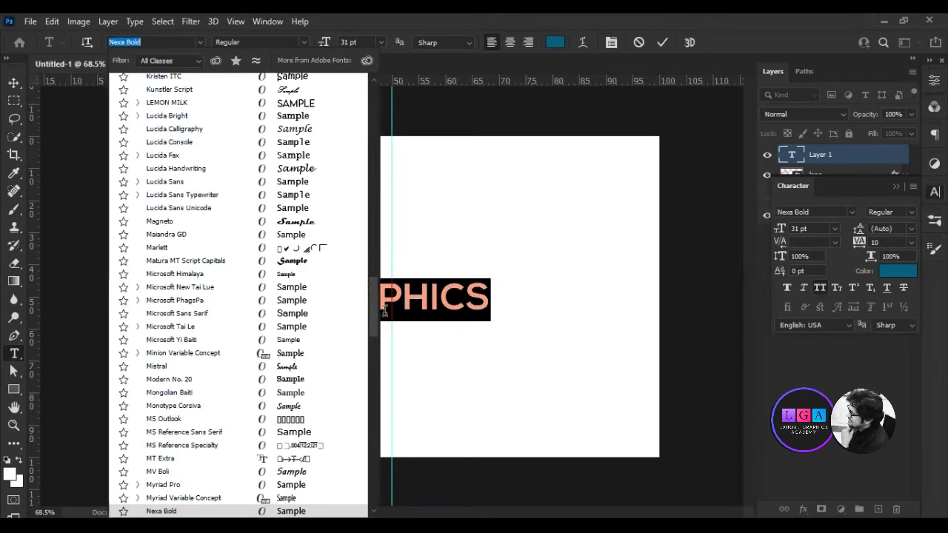
drag(375, 311, 373, 285)
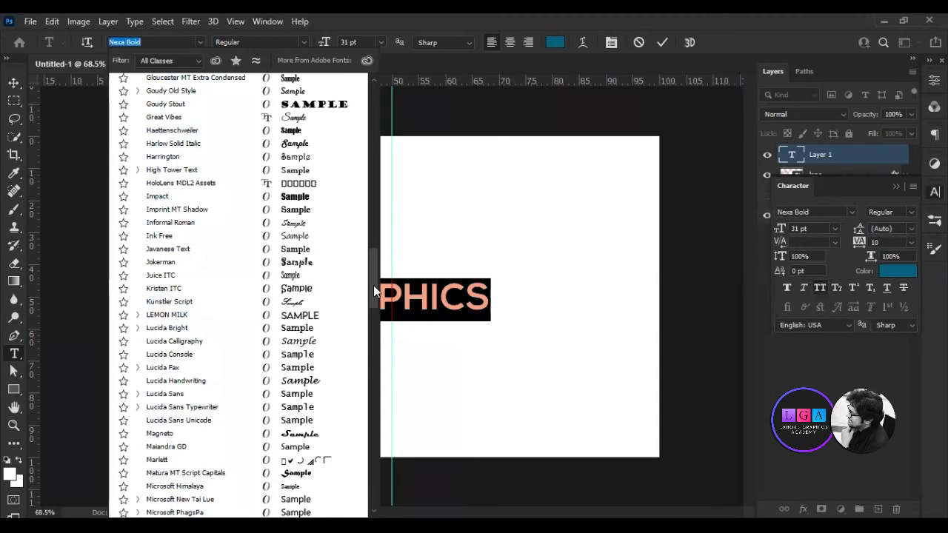
click(429, 294)
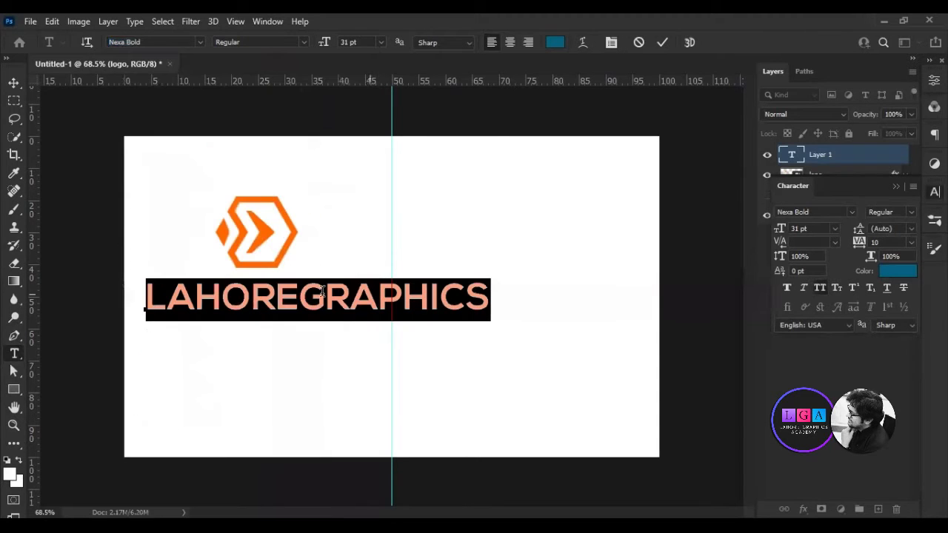
drag(300, 291, 488, 296)
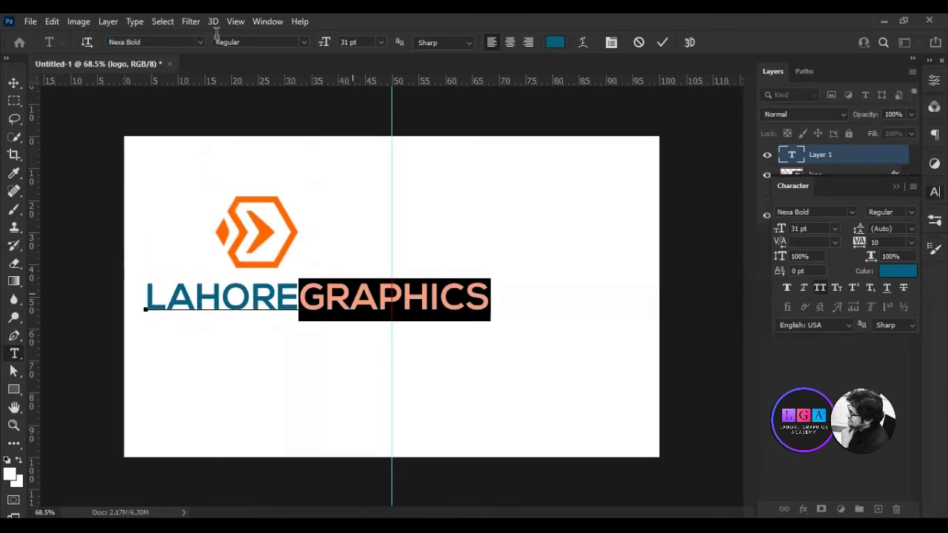
click(300, 42)
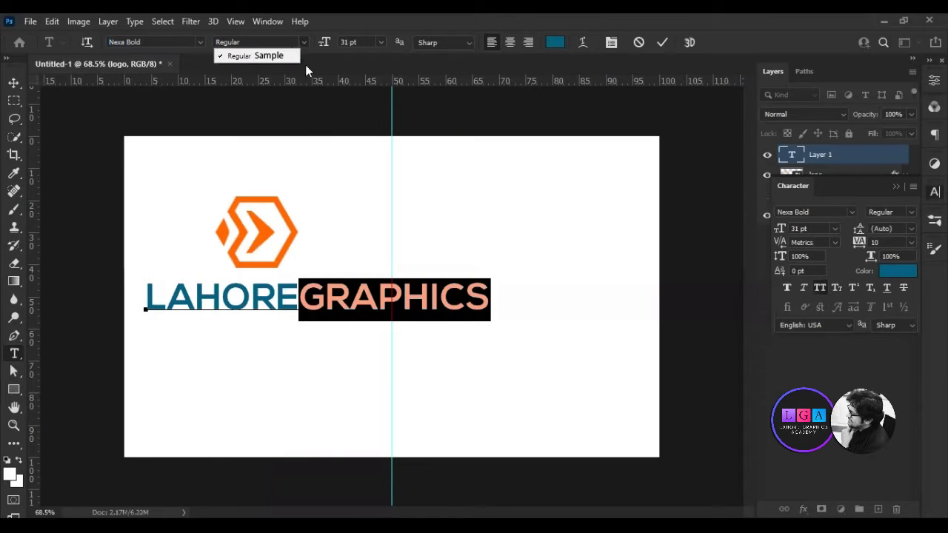
click(201, 53)
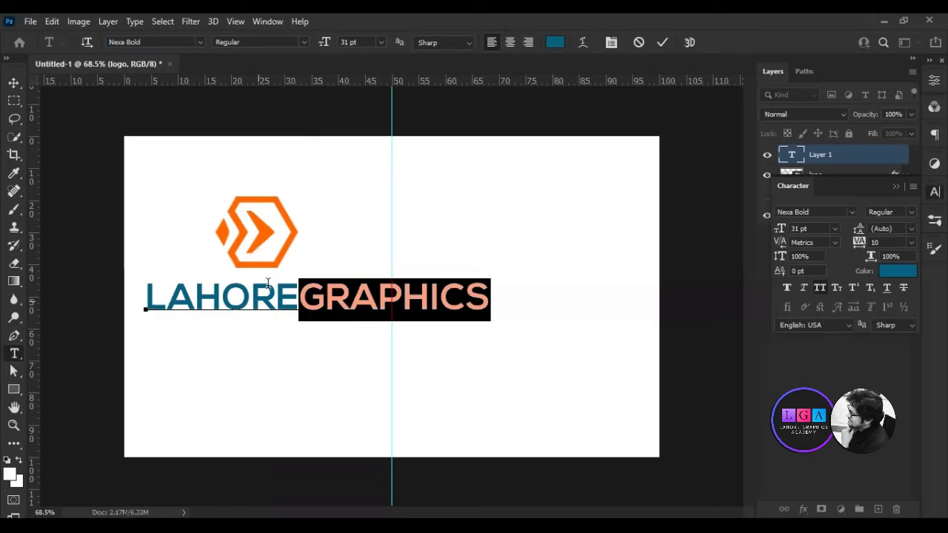
Set the whole LAHOREGRAPHICS wordmark in Raleway after briefly trying Roboto
key(ctrl+a)
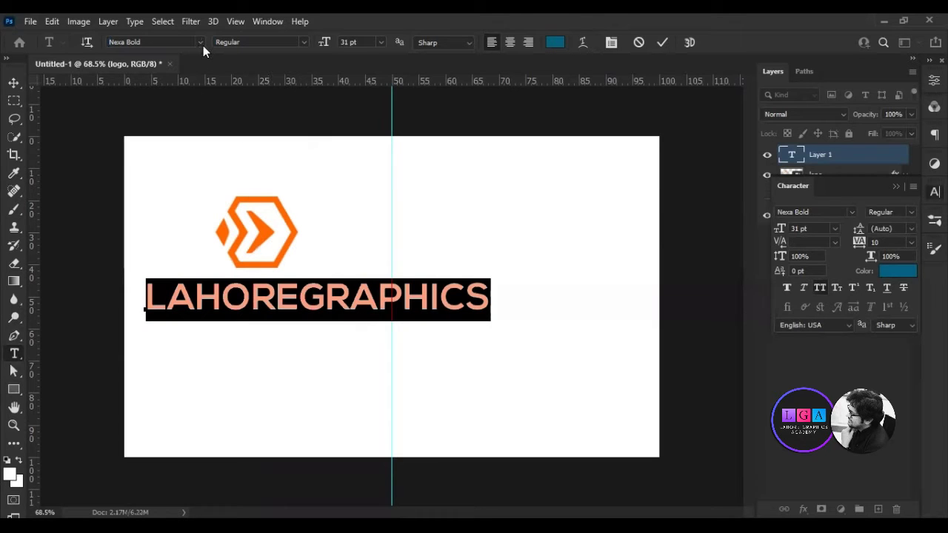
click(199, 42)
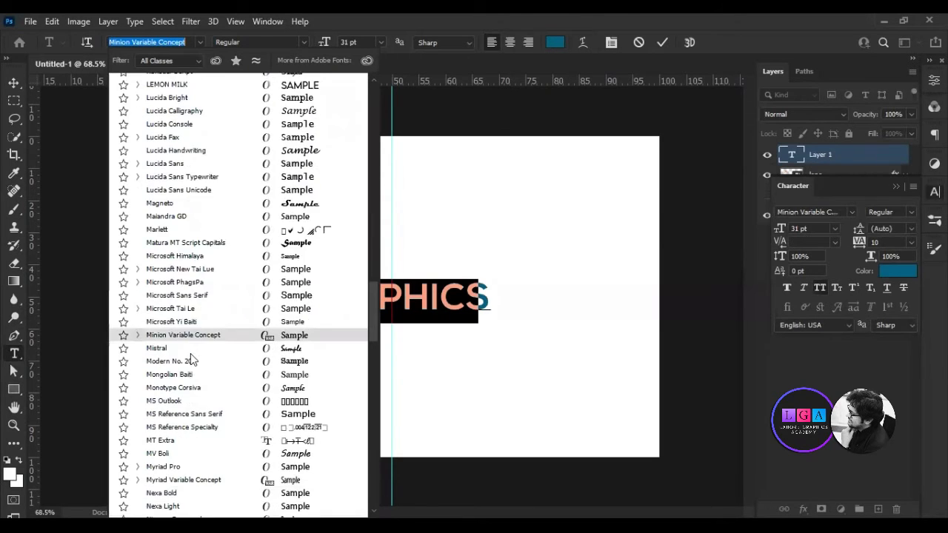
scroll(190, 353, down, 3)
scroll(189, 362, down, 1)
scroll(188, 364, down, 2)
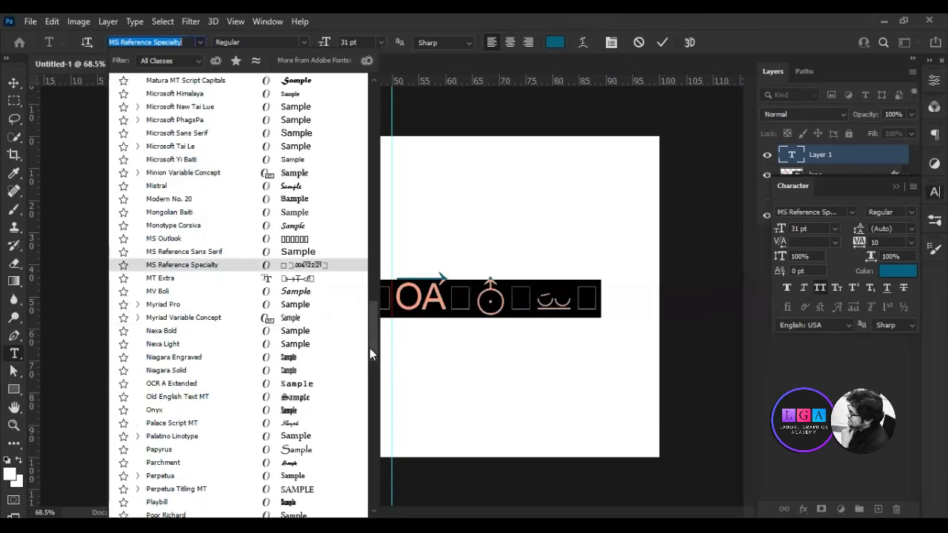
drag(370, 358, 361, 399)
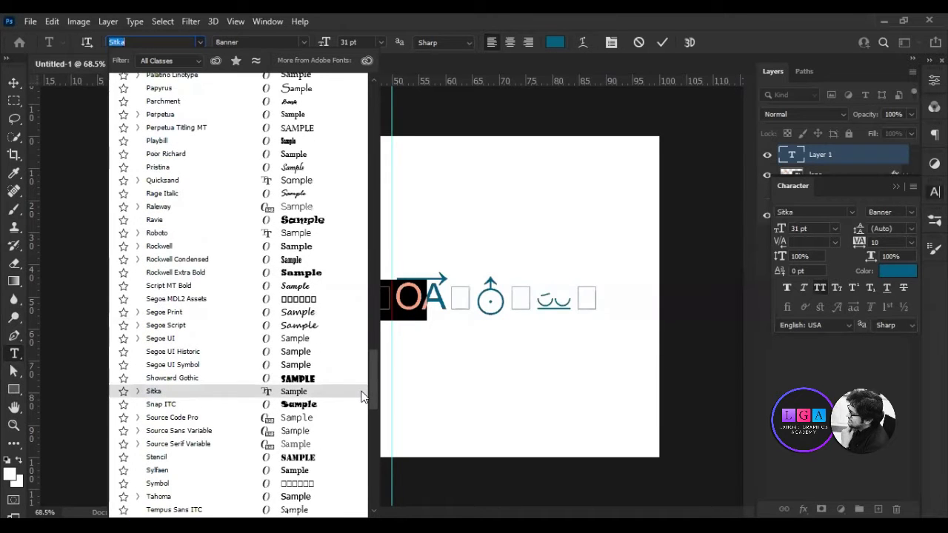
click(172, 229)
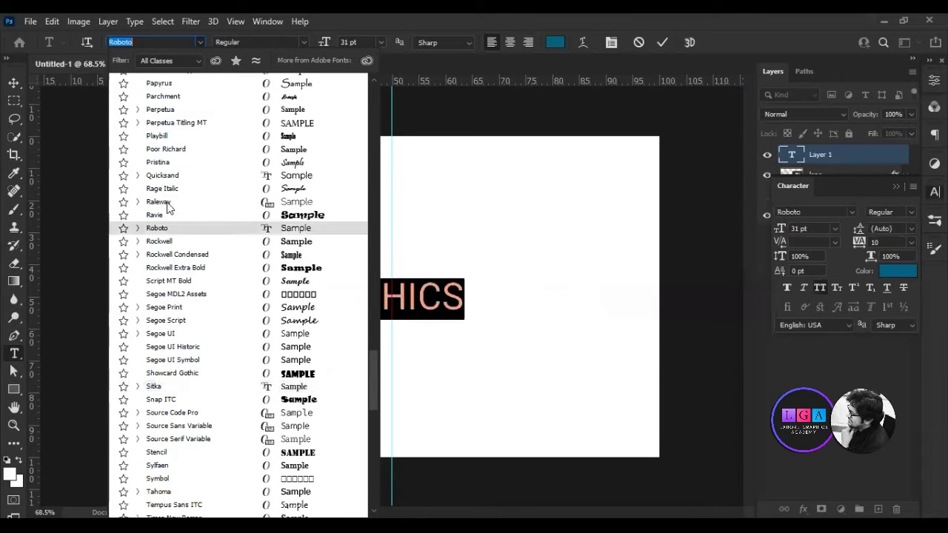
click(166, 202)
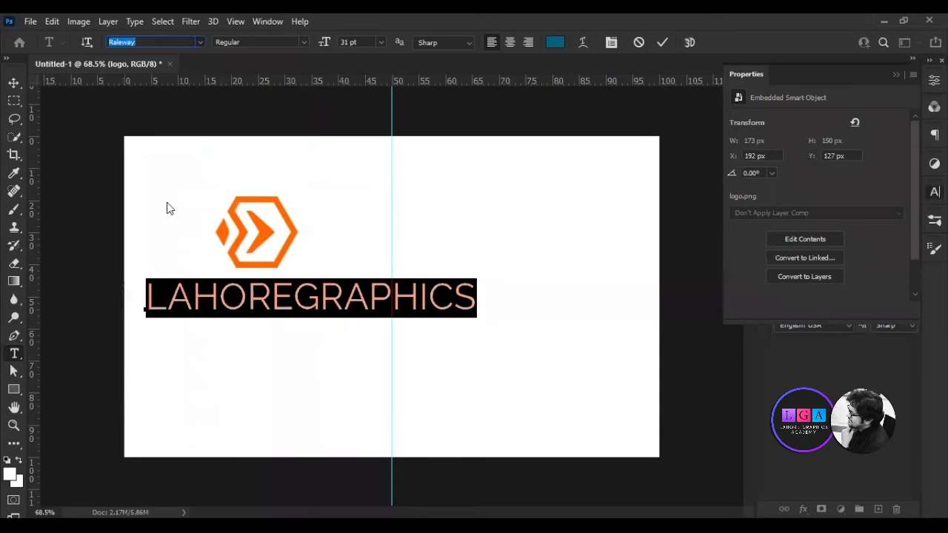
click(292, 292)
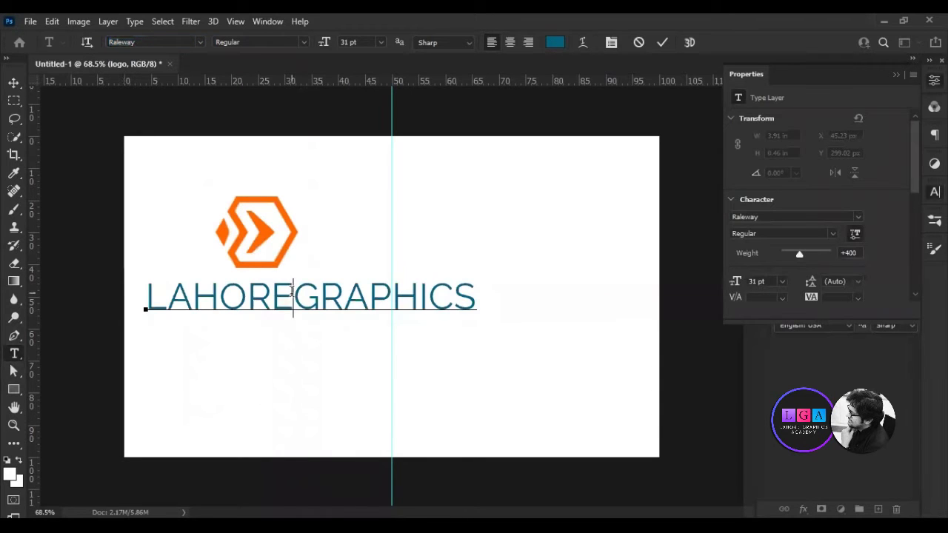
drag(290, 297, 29, 282)
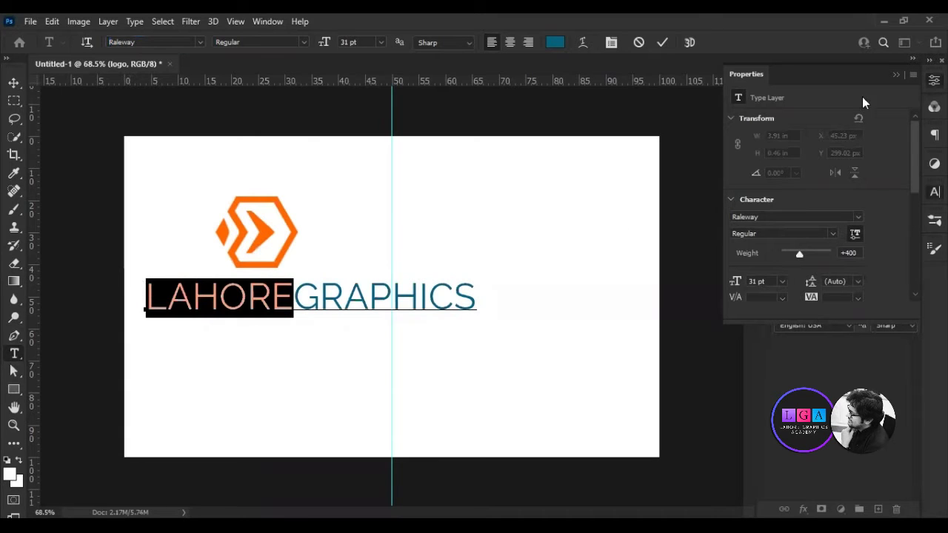
Set the word LAHORE in the Raleway Black weight
click(894, 77)
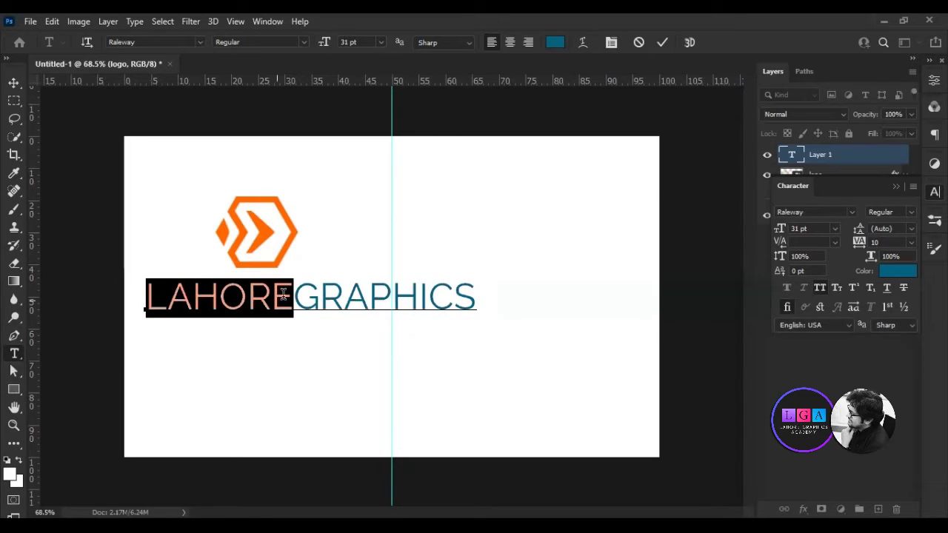
key(Right)
key(ctrl+a)
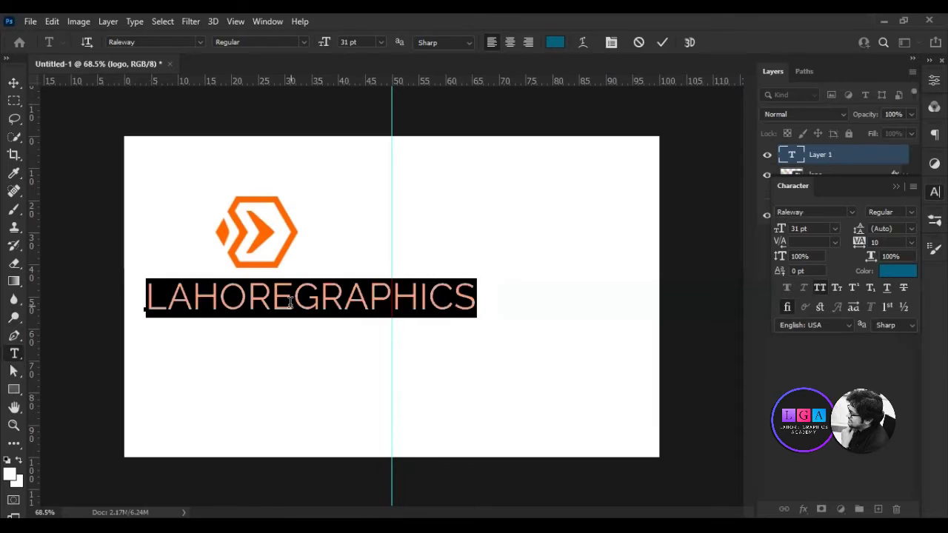
drag(294, 305, 134, 299)
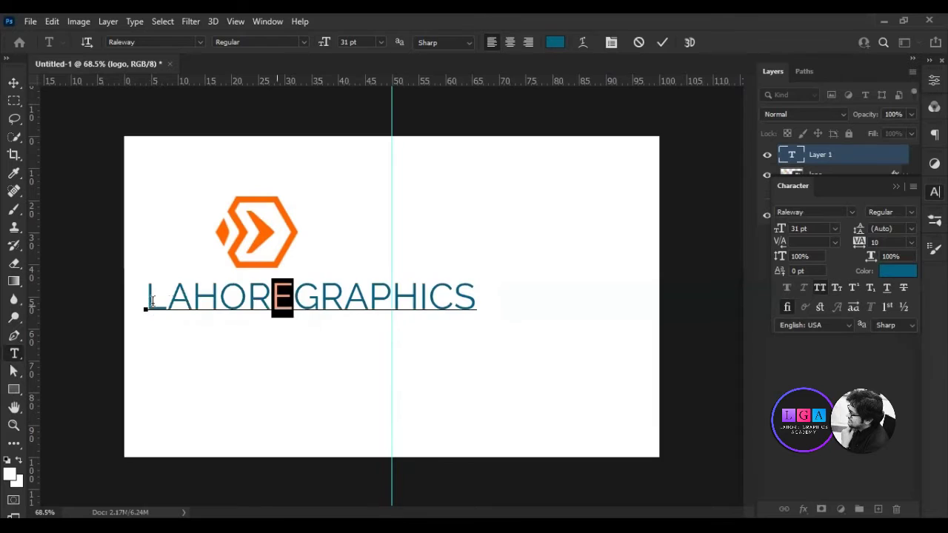
click(303, 42)
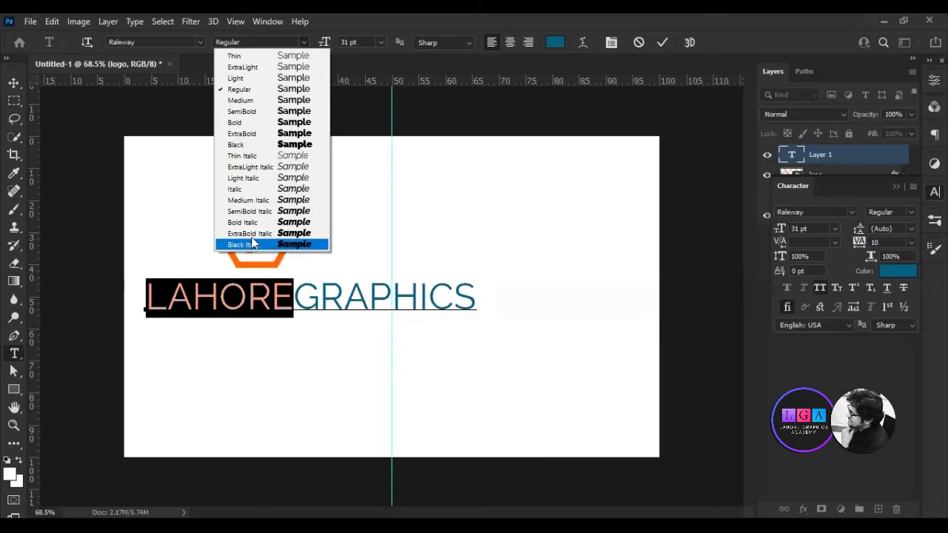
click(240, 145)
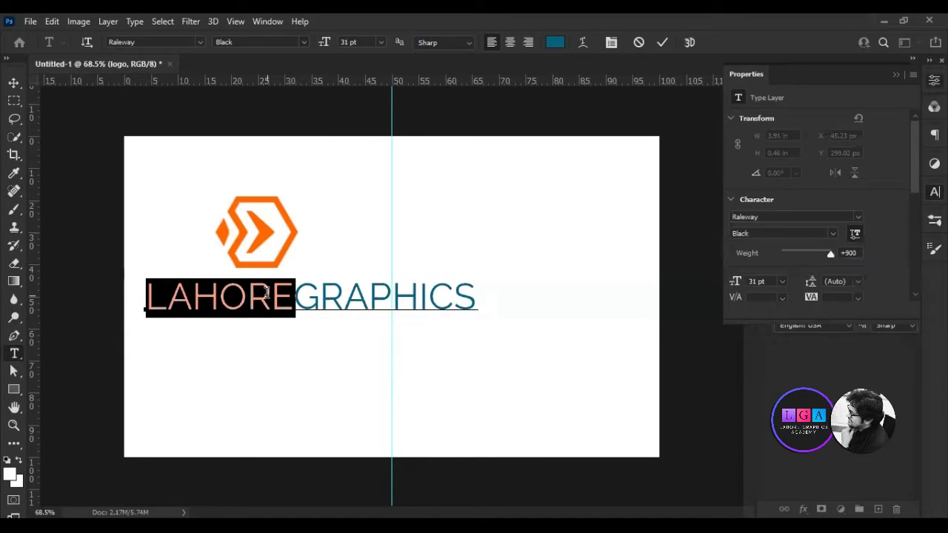
click(296, 300)
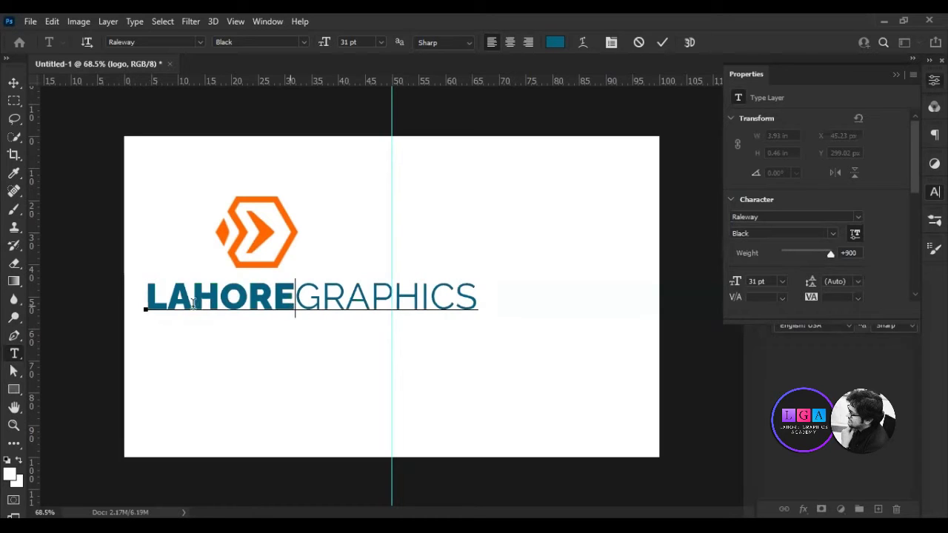
drag(294, 300, 147, 300)
click(219, 300)
Set the word GRAPHICS in the Raleway Light weight
drag(296, 299, 478, 300)
click(305, 43)
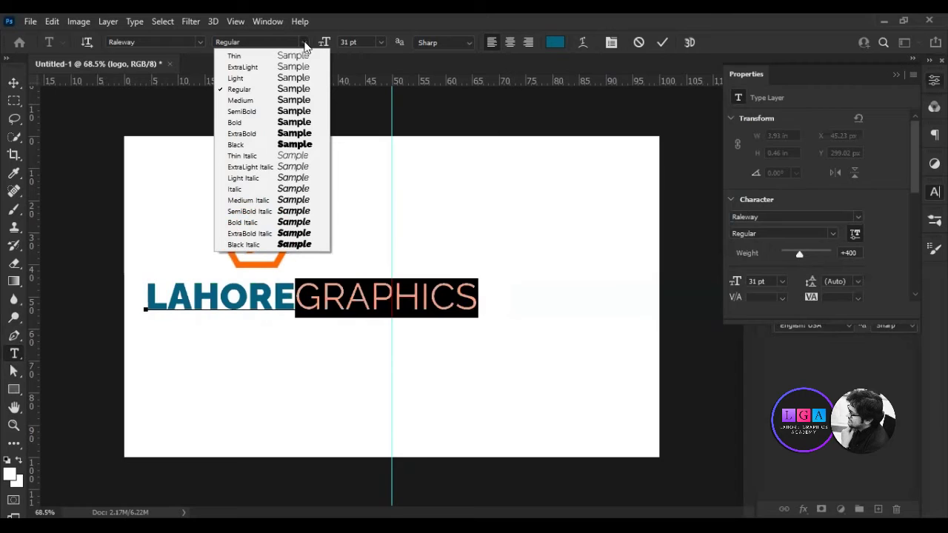
click(276, 77)
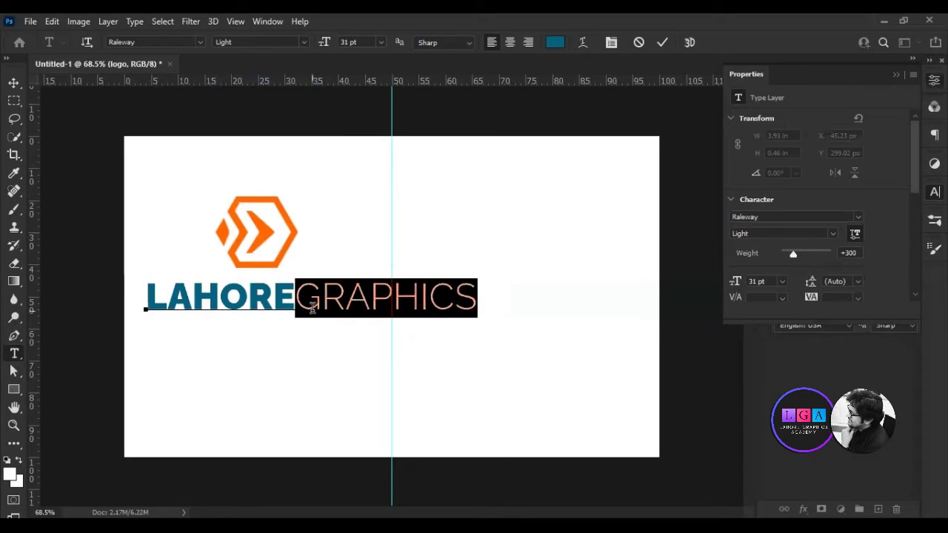
click(317, 335)
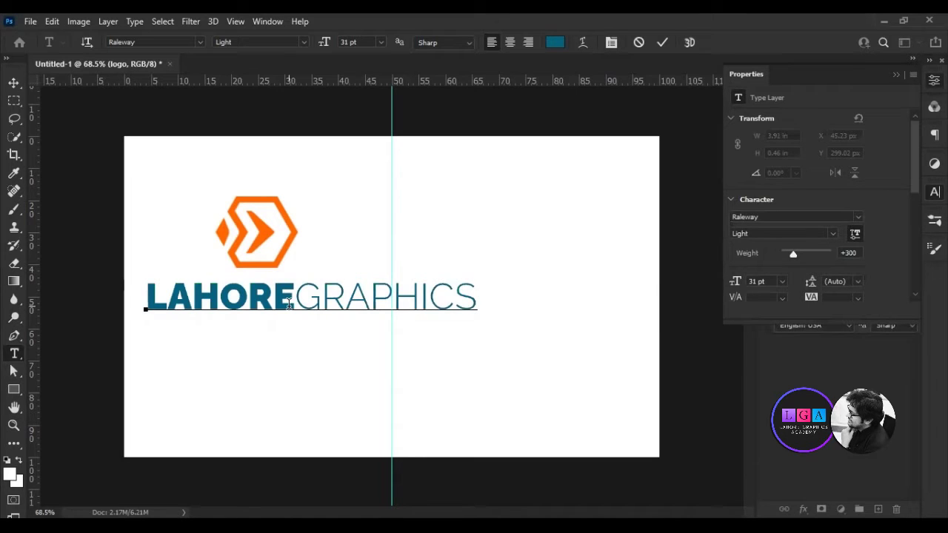
key(ctrl+a)
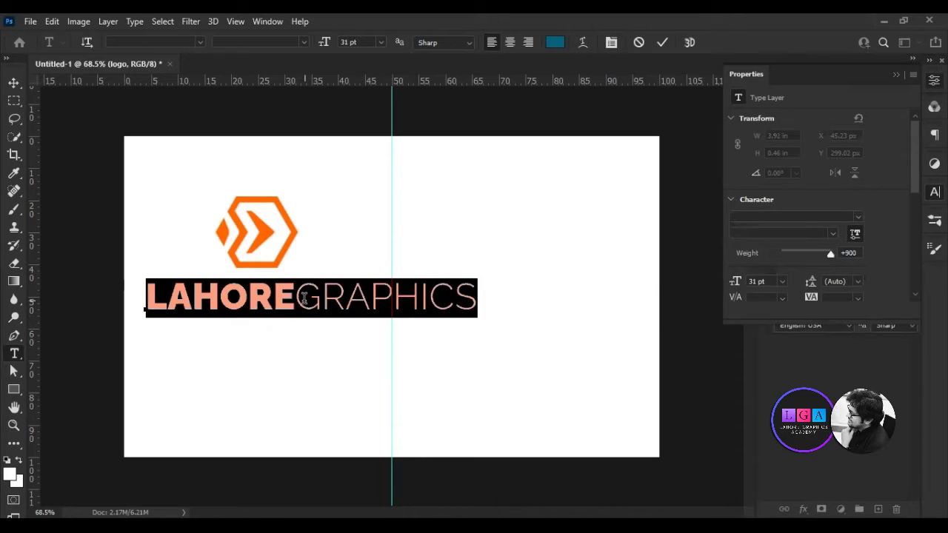
Make the wordmark black (000000), shrink it to 19 pt, and move it up under the logo
click(558, 43)
text(000000)
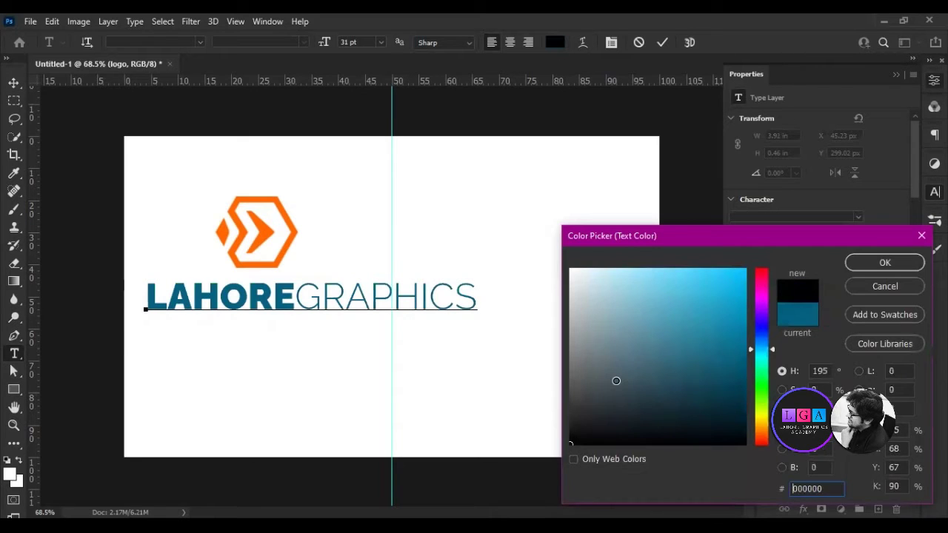
click(873, 263)
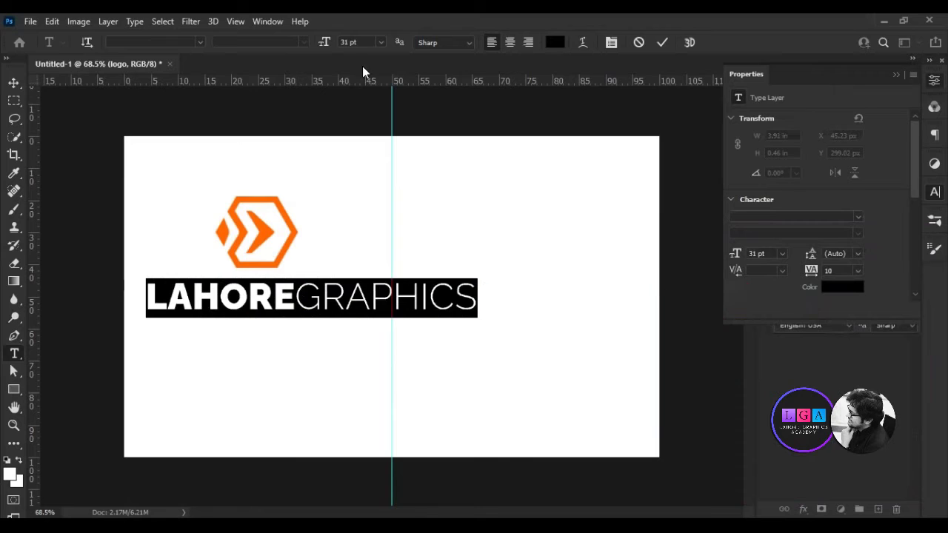
drag(326, 43, 314, 43)
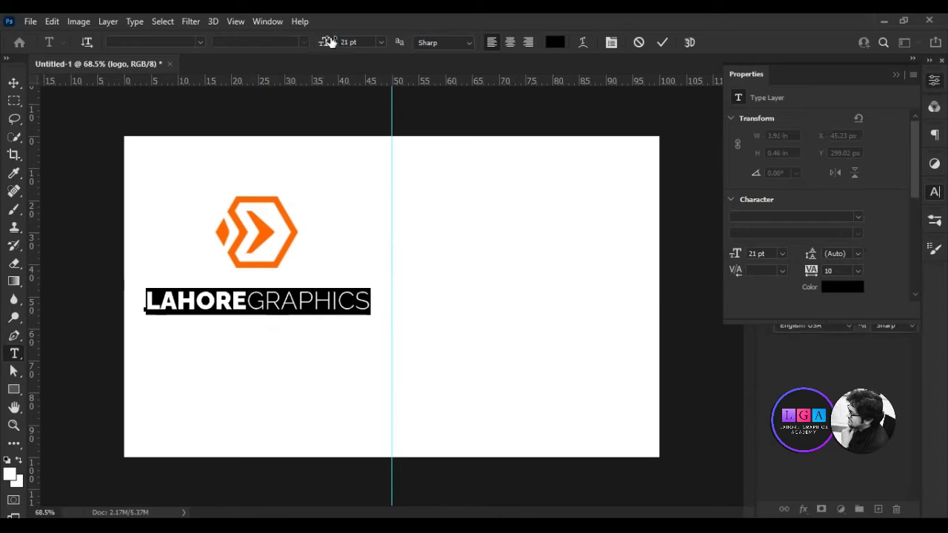
drag(329, 42, 321, 42)
drag(252, 352, 268, 340)
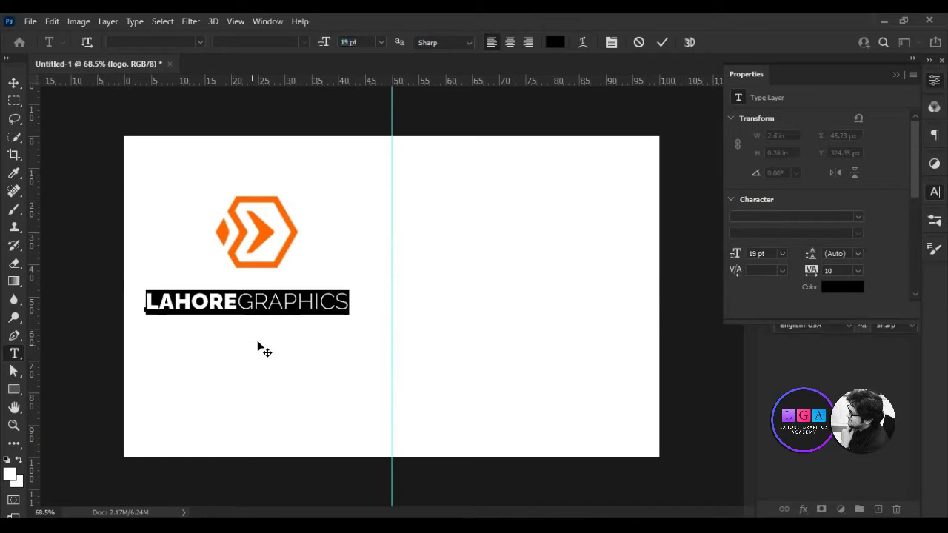
click(662, 44)
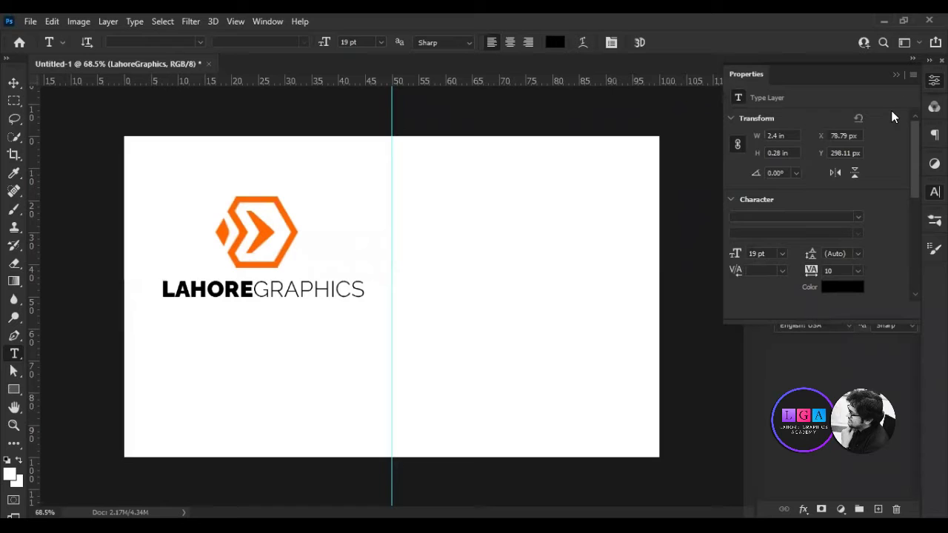
Recolour the wordmark text to a near-black charcoal and commit the edit
click(893, 76)
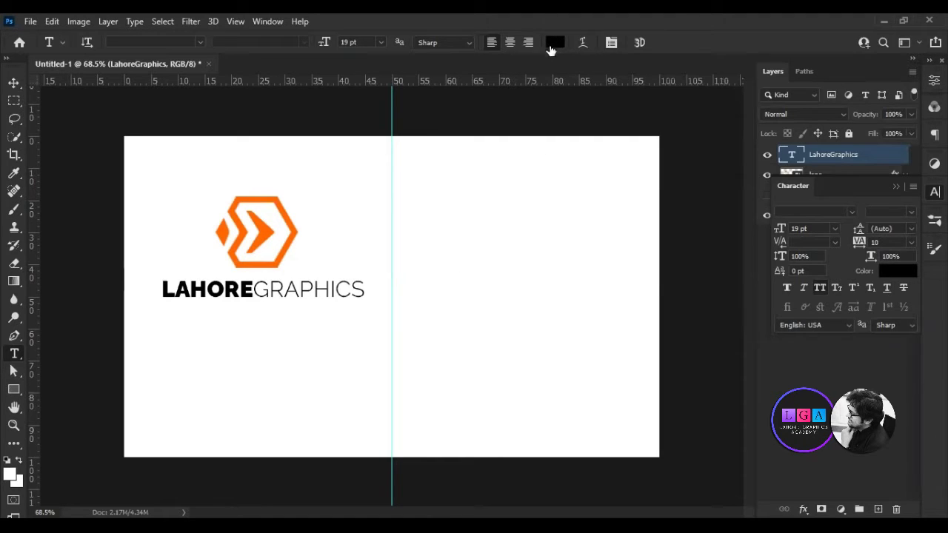
click(896, 186)
click(312, 290)
key(ctrl+a)
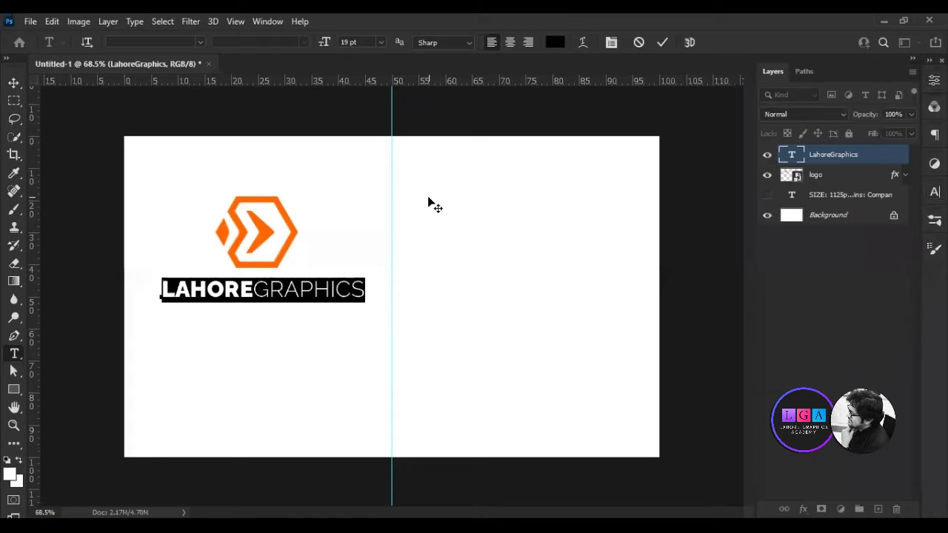
click(557, 43)
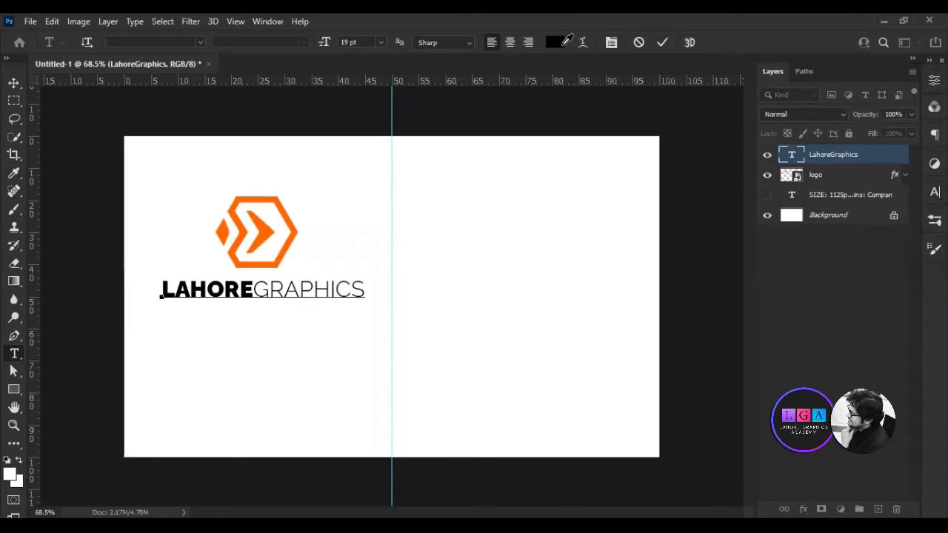
click(570, 442)
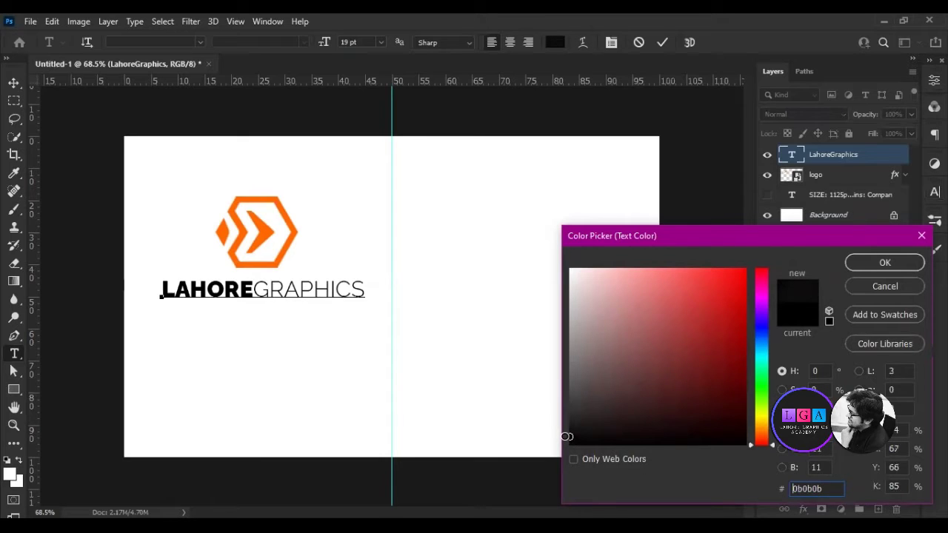
drag(566, 441, 567, 432)
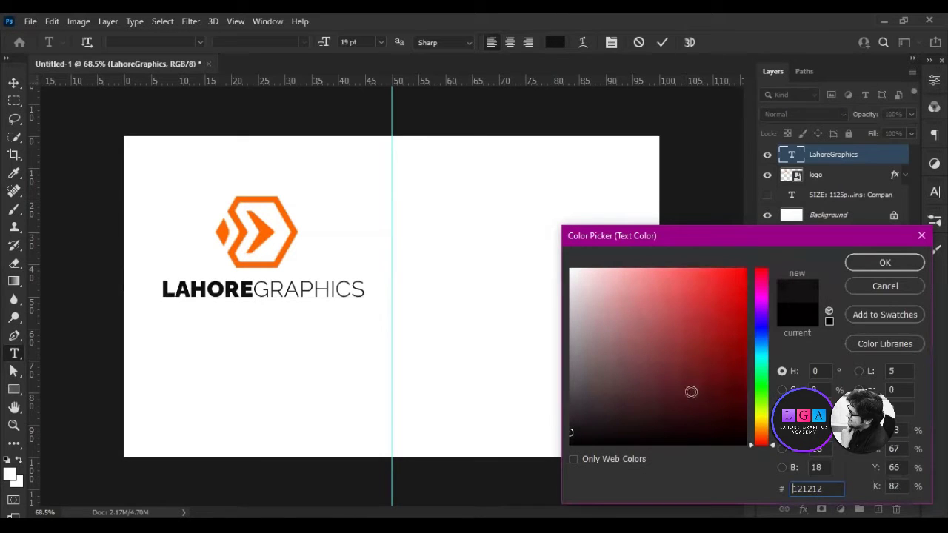
key(Return)
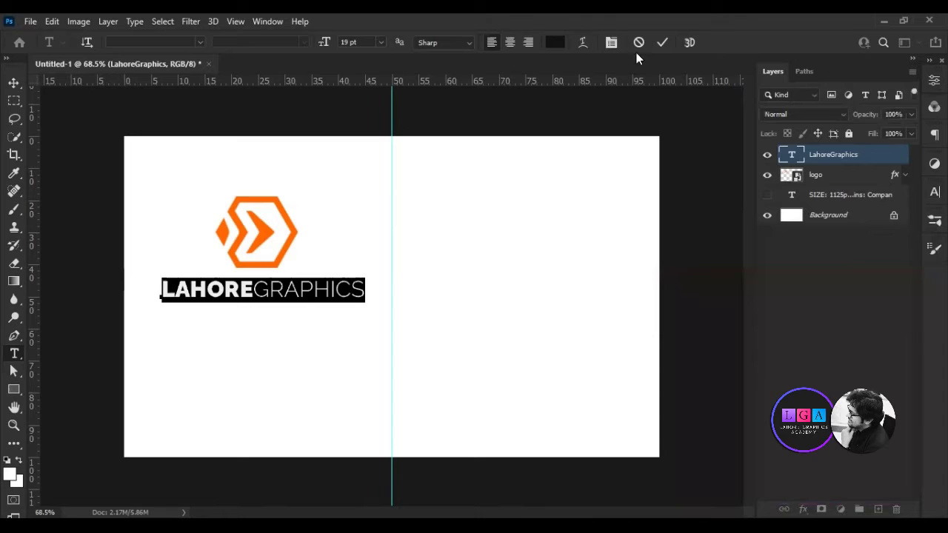
click(661, 42)
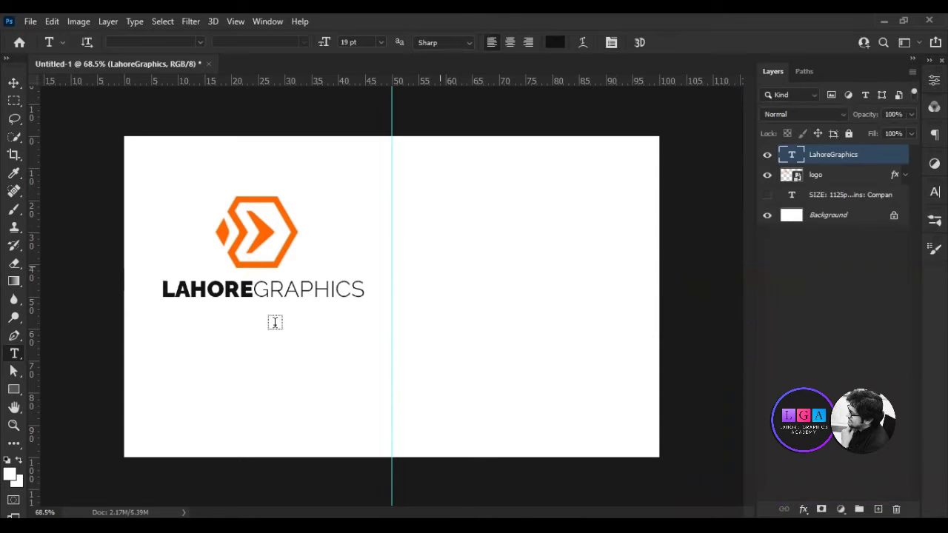
Reapply a dark charcoal #171717 colour to the whole wordmark and commit
scroll(368, 408, up, 1)
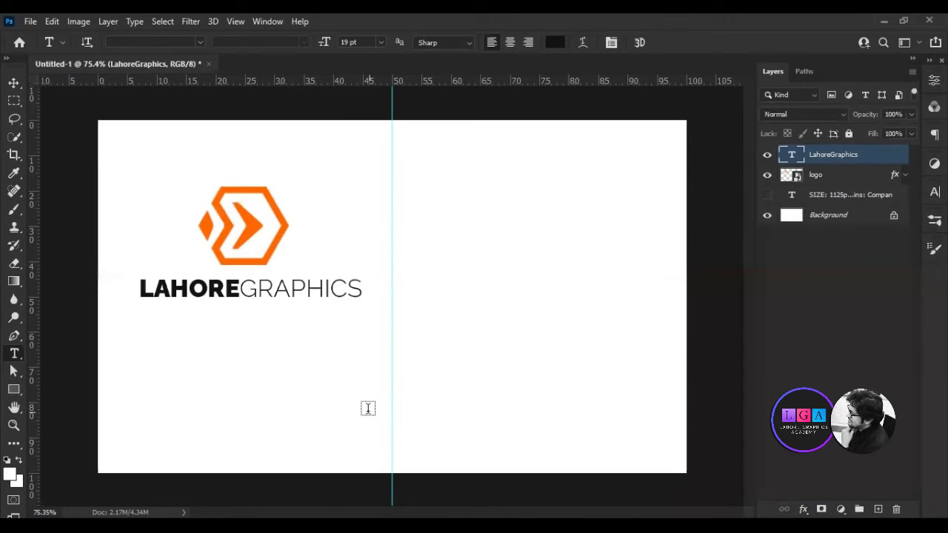
scroll(368, 408, up, 1)
scroll(207, 324, up, 1)
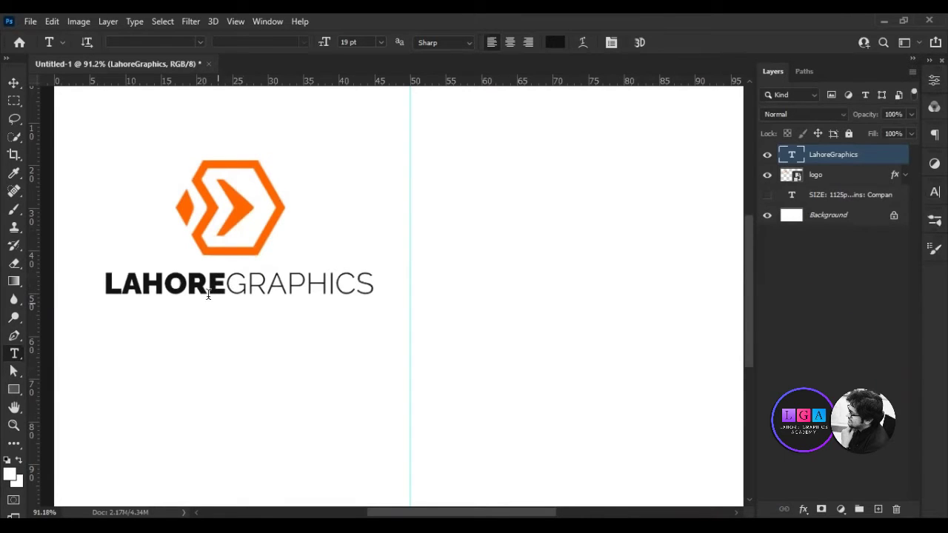
click(209, 293)
key(ctrl+a)
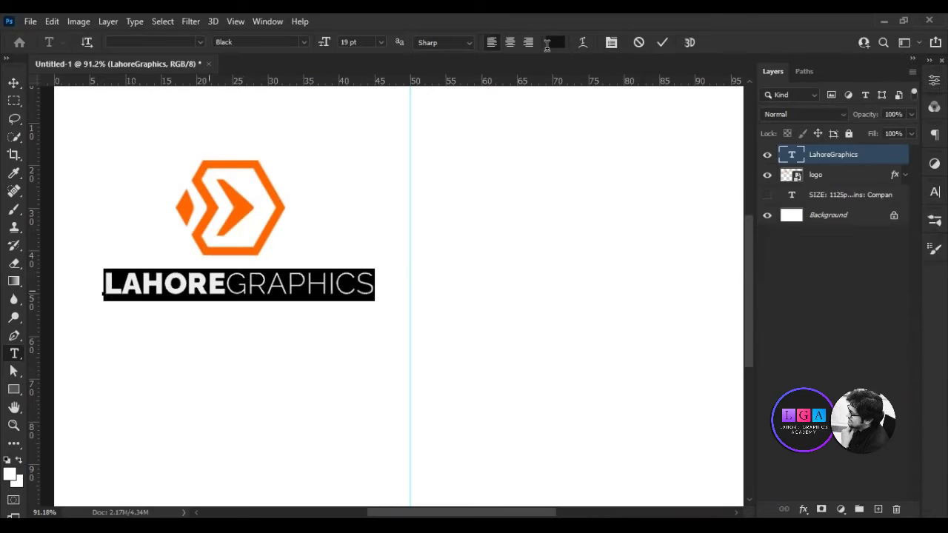
click(554, 42)
click(569, 429)
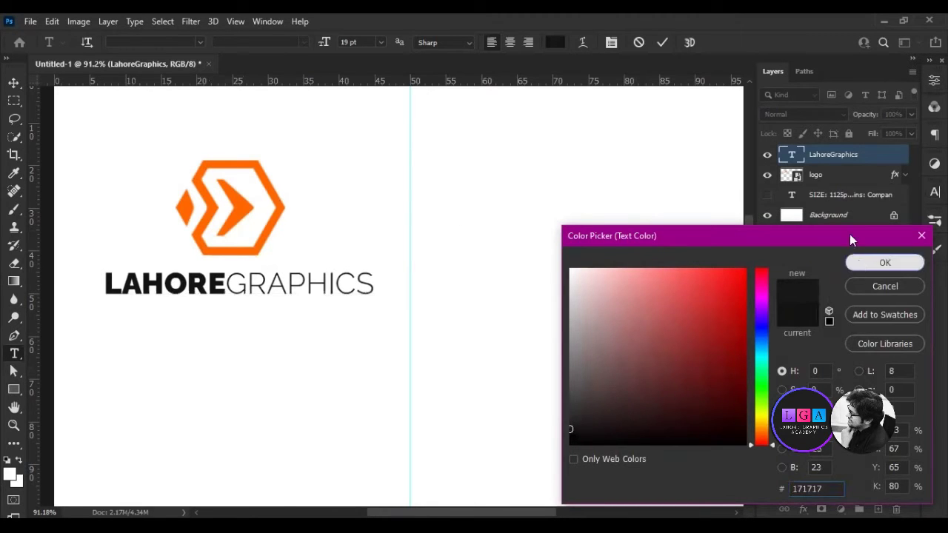
key(Return)
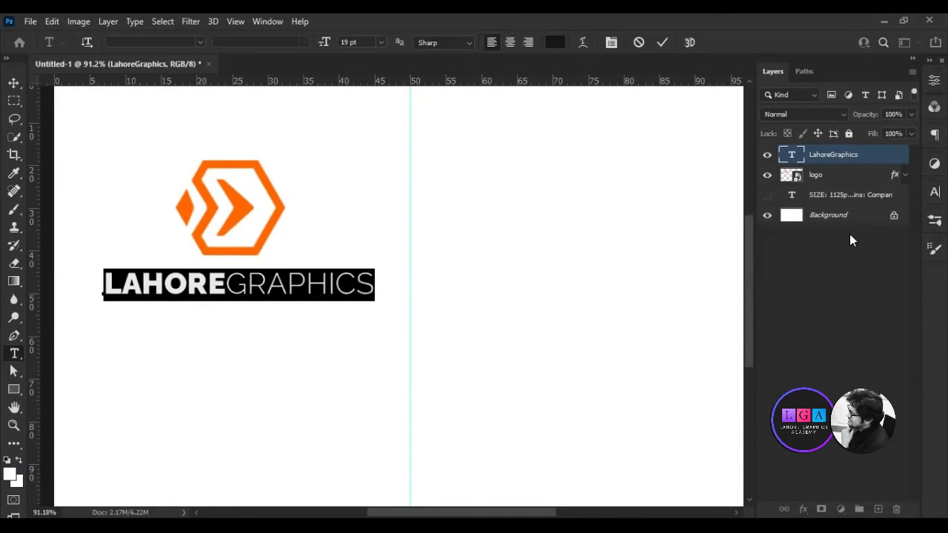
click(658, 41)
key(ctrl+minus)
key(ctrl+minus)
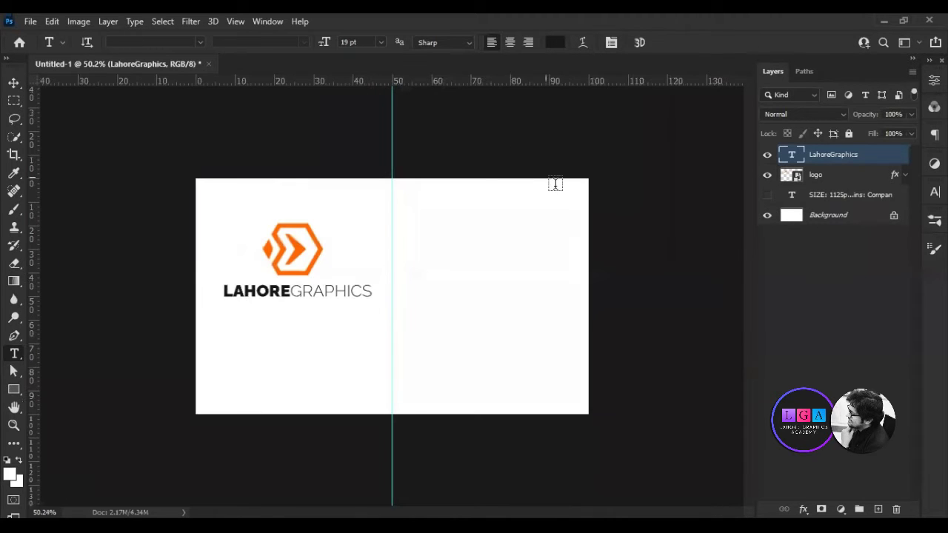
Nudge the wordmark slightly left and start a new text line beneath it
scroll(404, 258, down, 2)
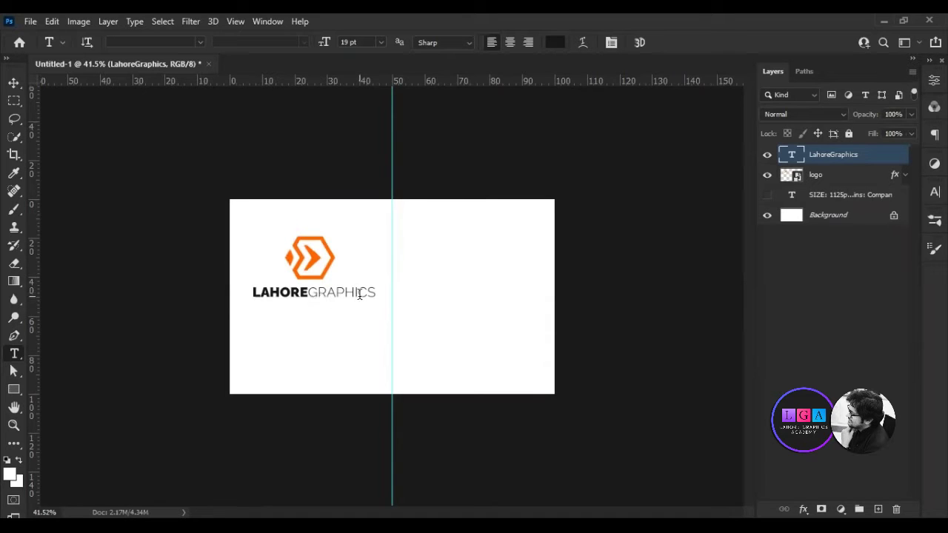
scroll(360, 296, up, 3)
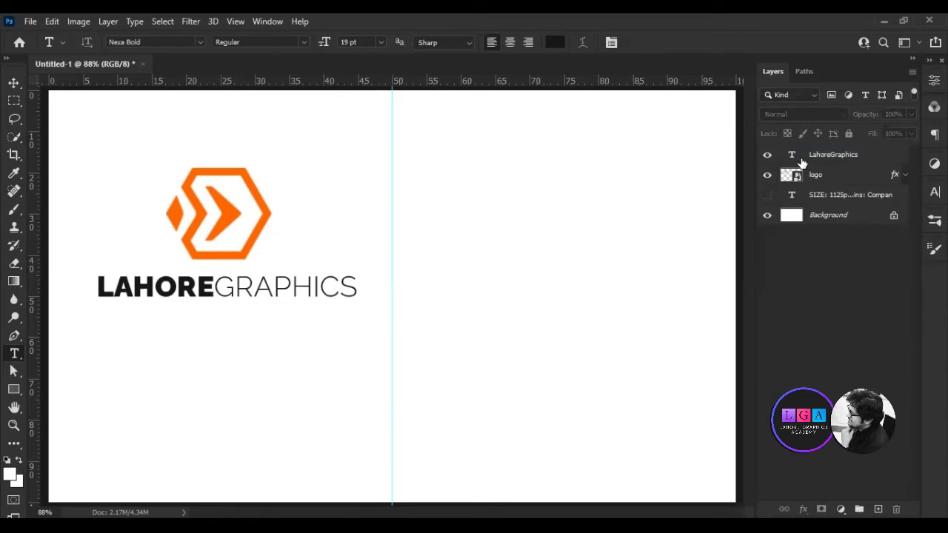
key(v)
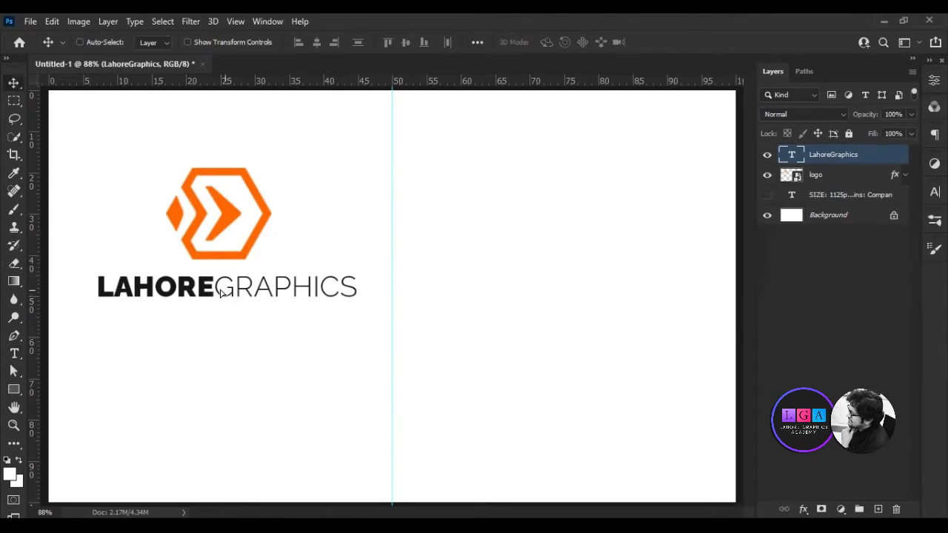
key(Left)
key(Left)
key(Left)
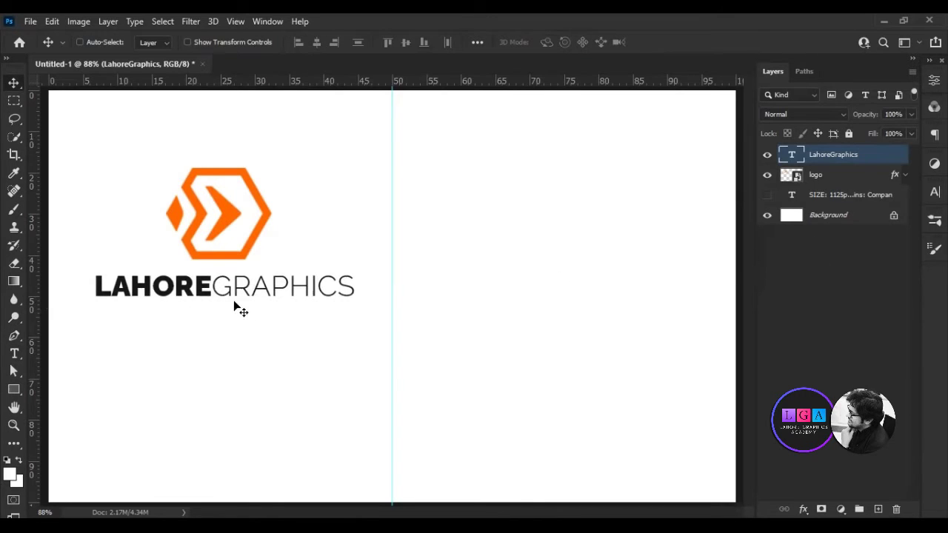
click(239, 309)
click(14, 354)
click(98, 322)
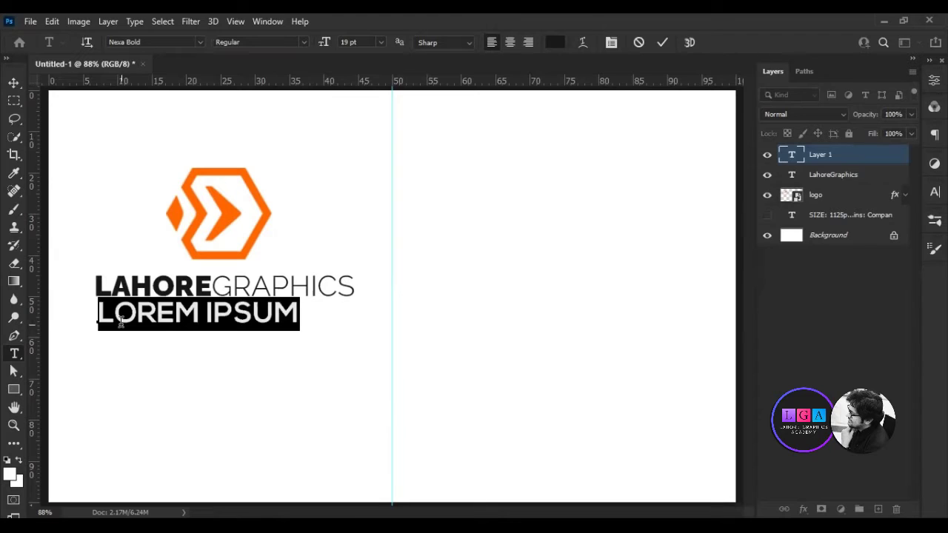
Add a 'LEARNING ACADEMY' tagline in Nexa Light 12 pt, centred under the wordmark
text(LEARN)
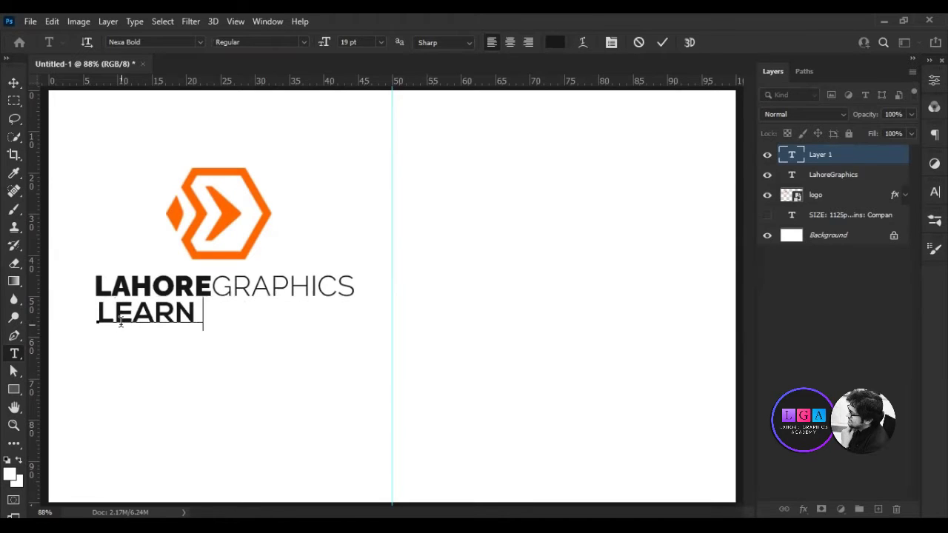
text(ING )
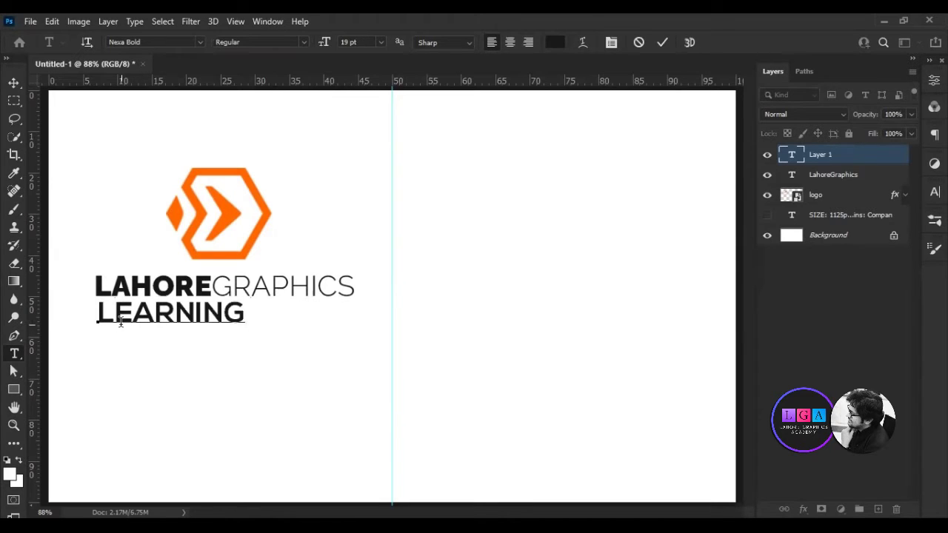
text(ACADEMY)
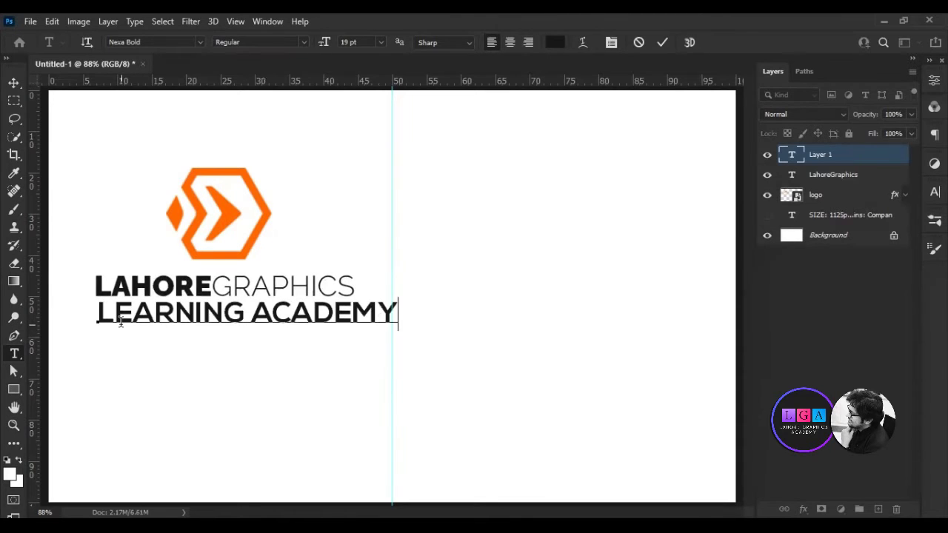
key(ctrl+a)
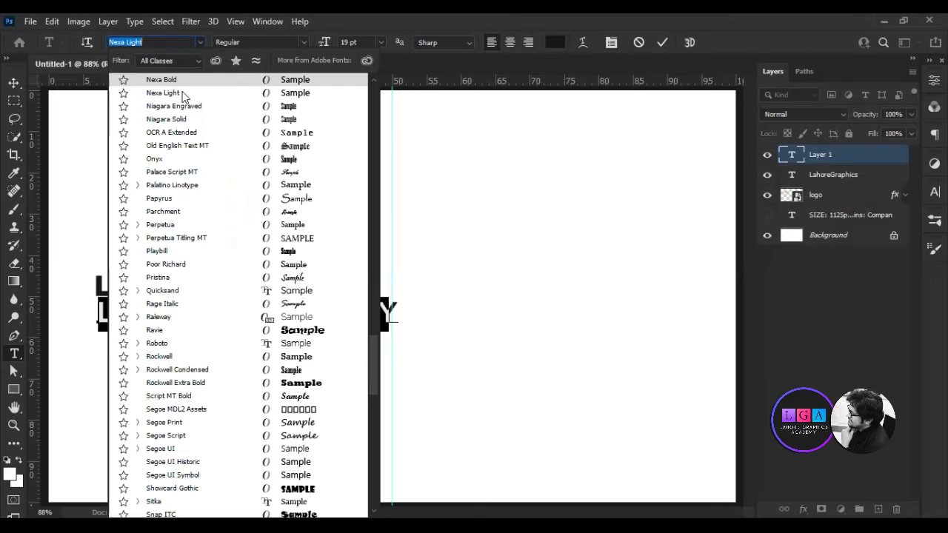
click(184, 93)
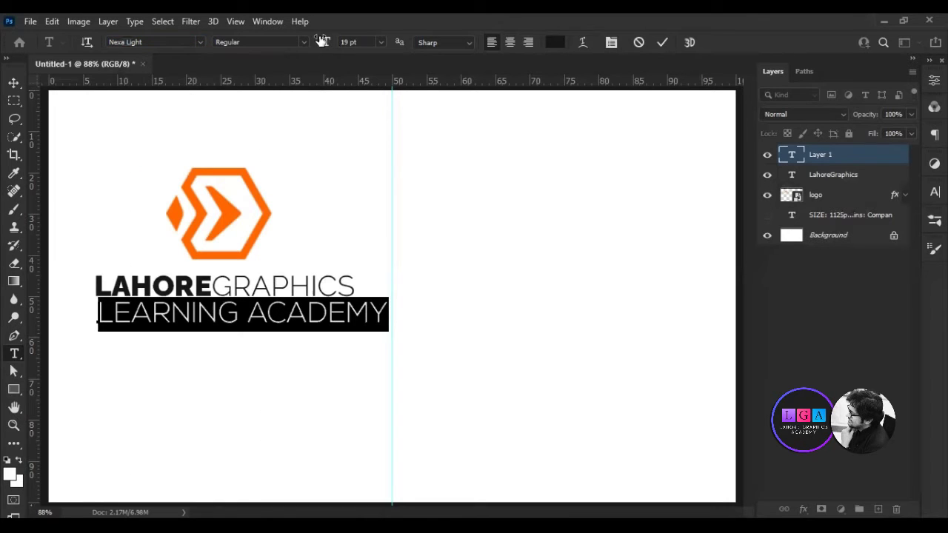
drag(322, 41, 323, 45)
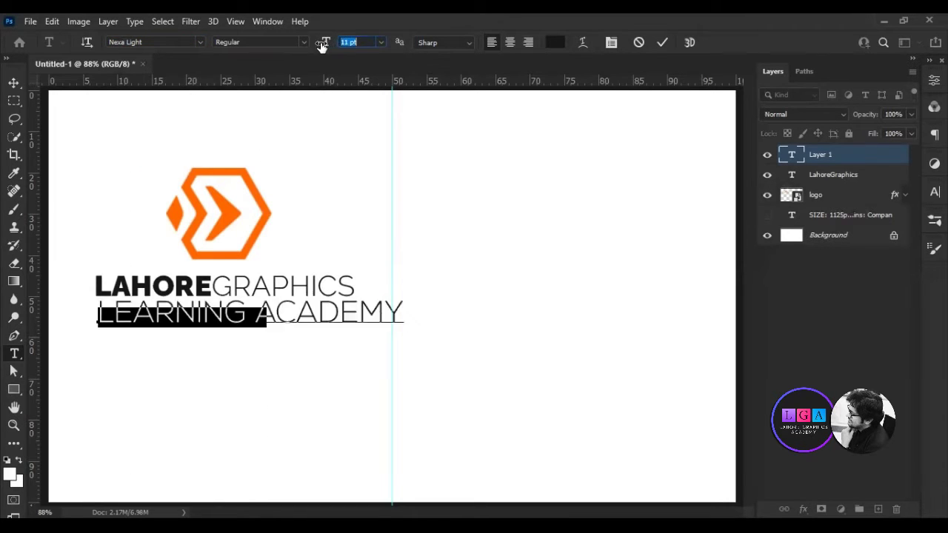
drag(322, 43, 325, 43)
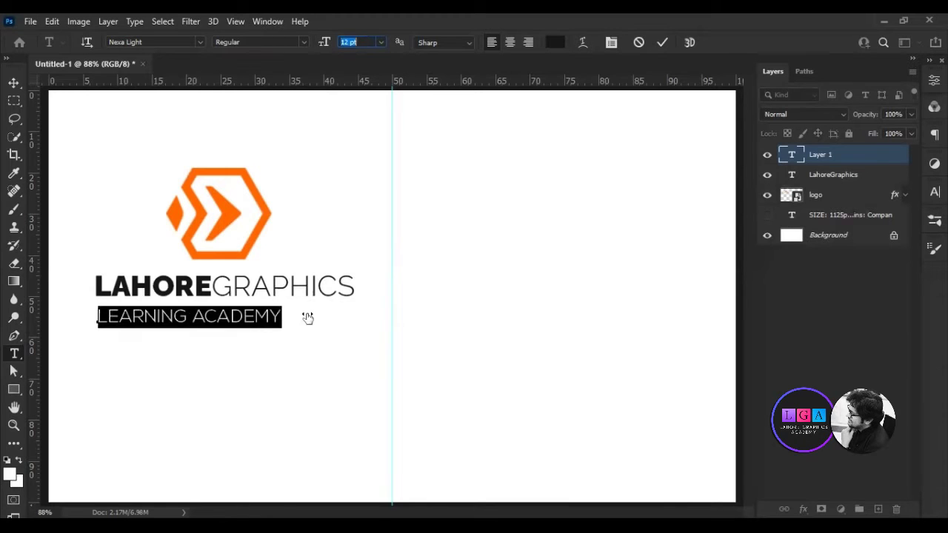
drag(223, 369, 242, 364)
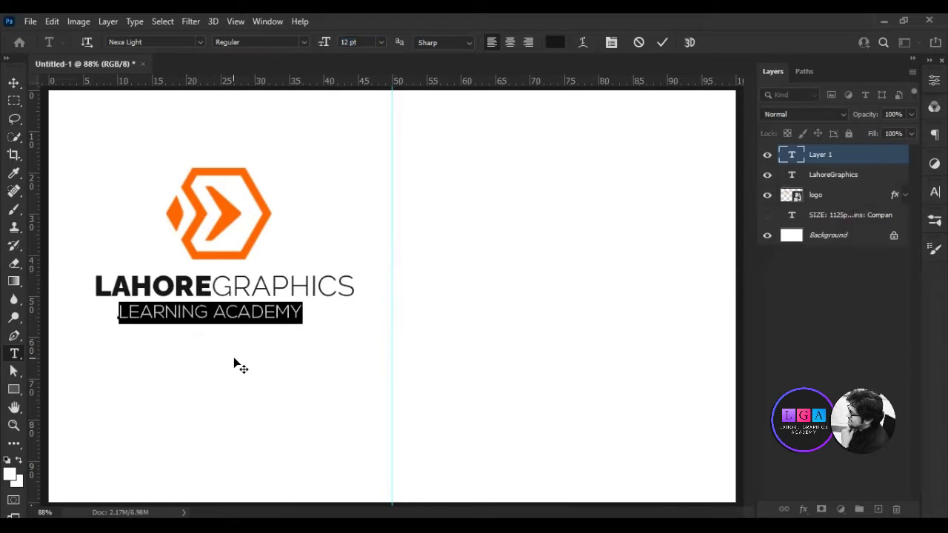
click(227, 310)
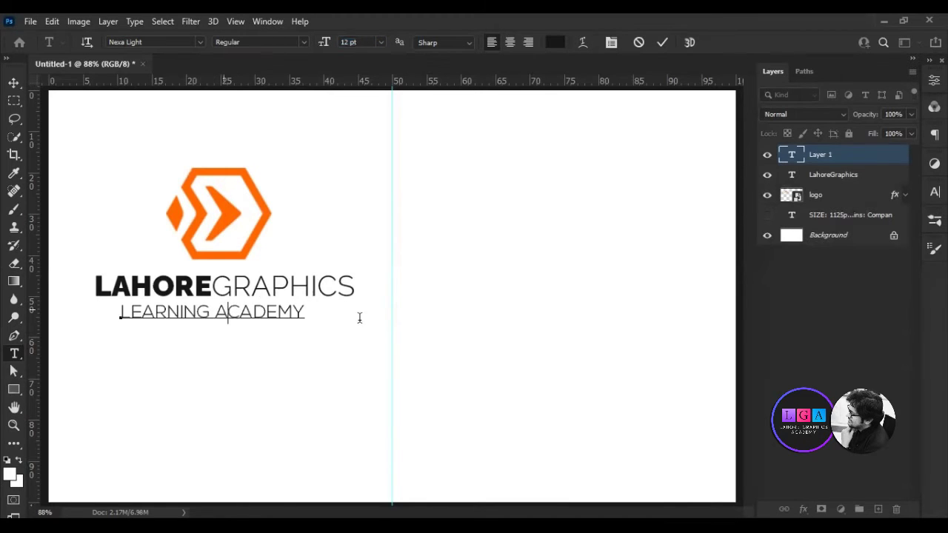
click(662, 42)
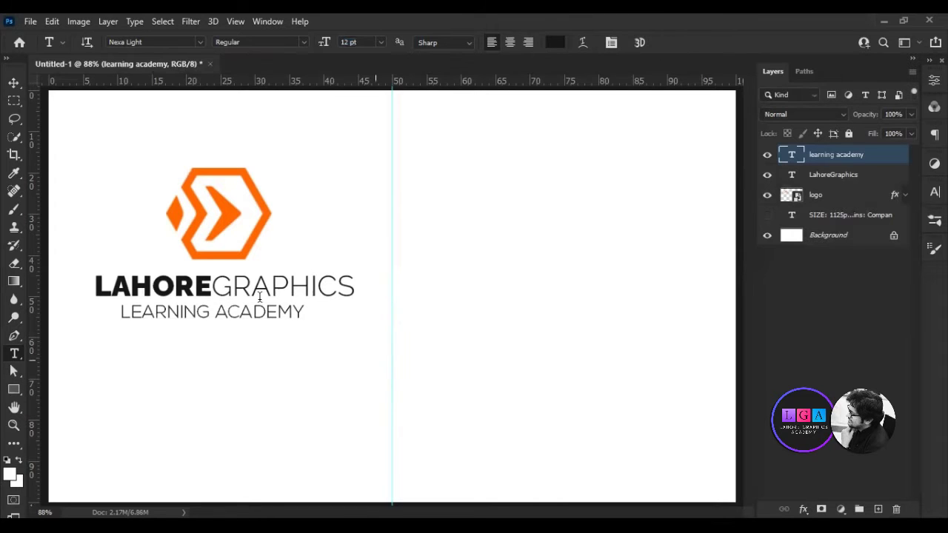
scroll(259, 306, down, 1)
key(ctrl+plus)
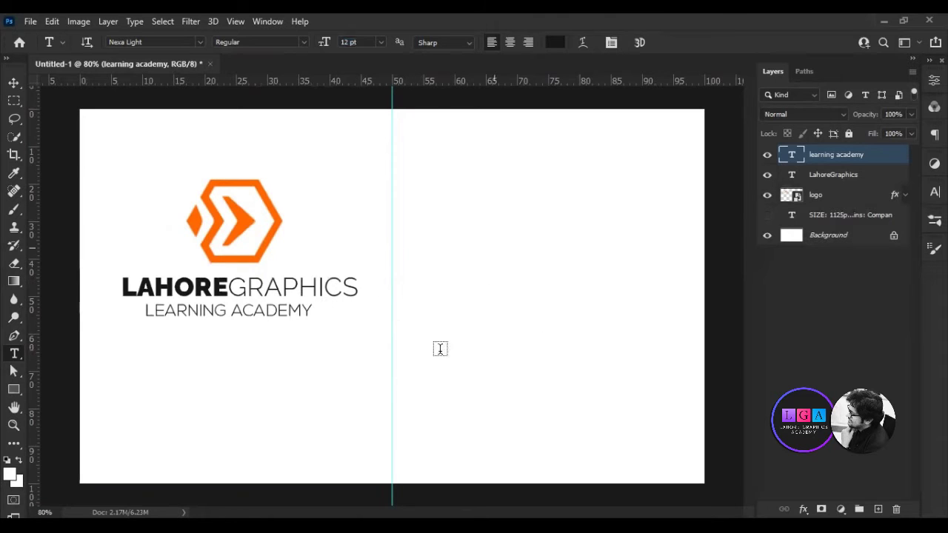
key(ctrl+minus)
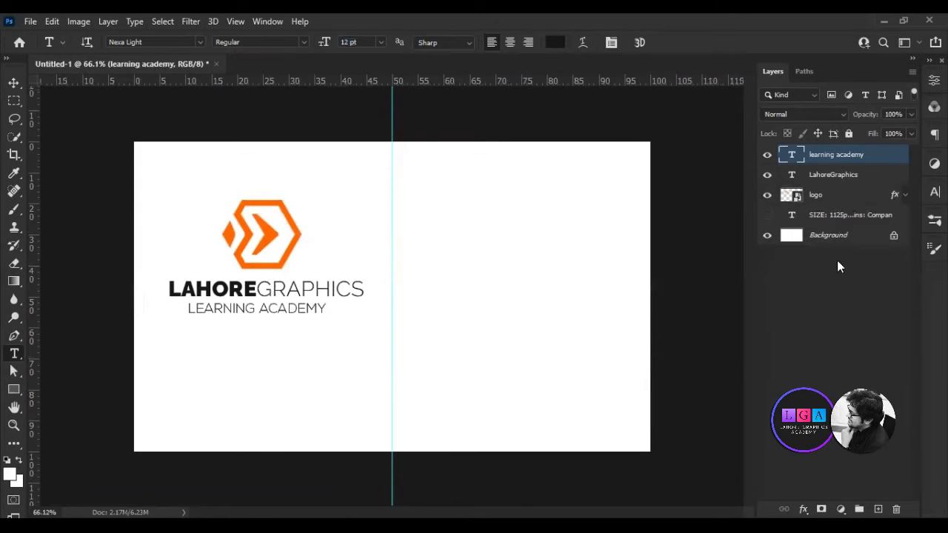
click(823, 204)
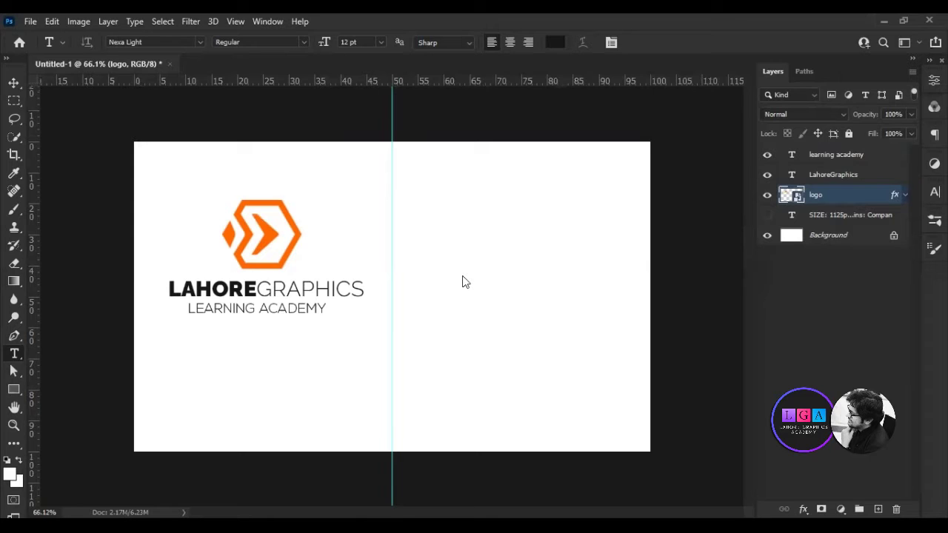
Place the QR code image at about 59% scale below the tagline in the left column
drag(250, 430, 294, 389)
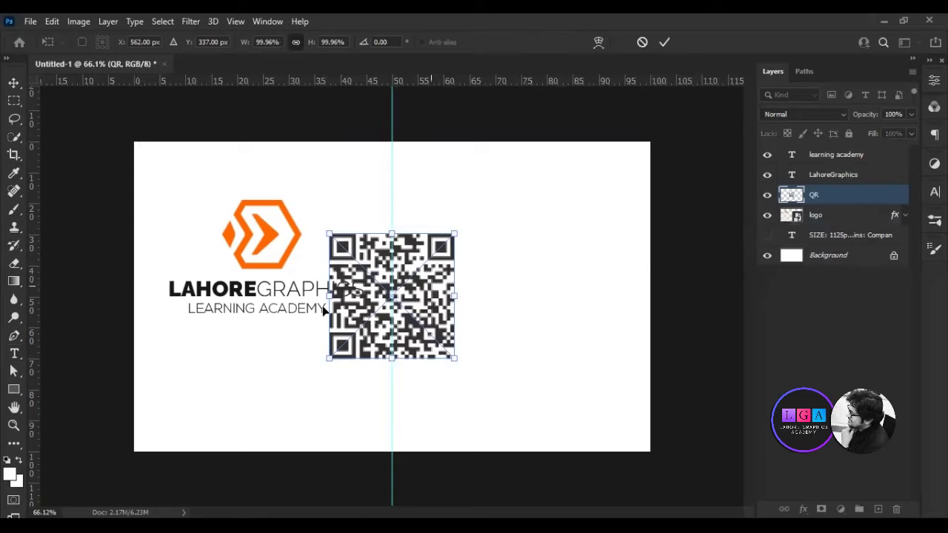
click(664, 42)
key(t)
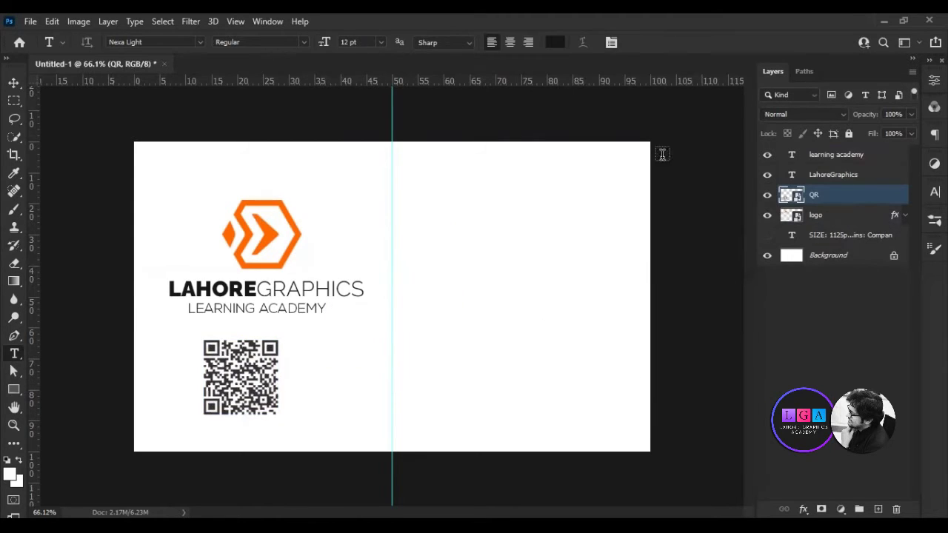
click(261, 375)
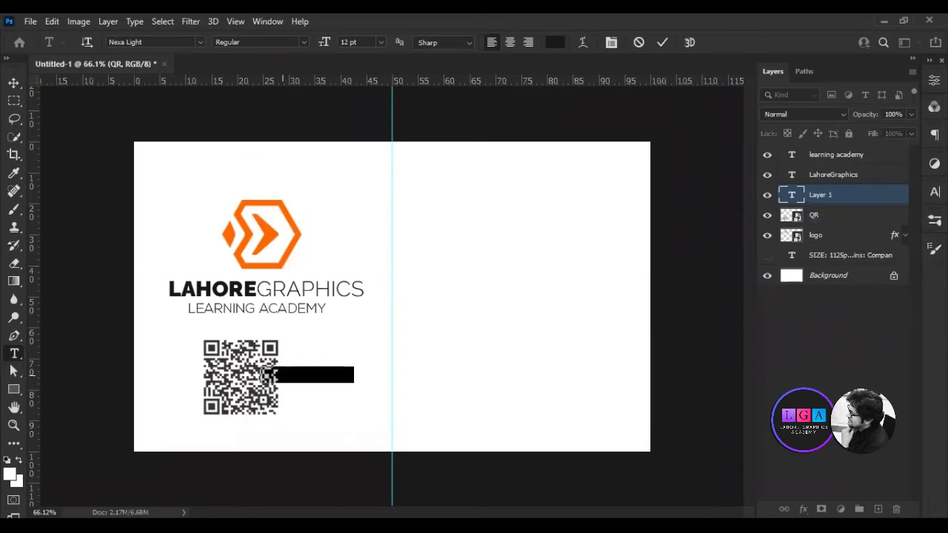
Hide the logo, wordmark, tagline and QR layers to review the brief's Must Know items
click(813, 209)
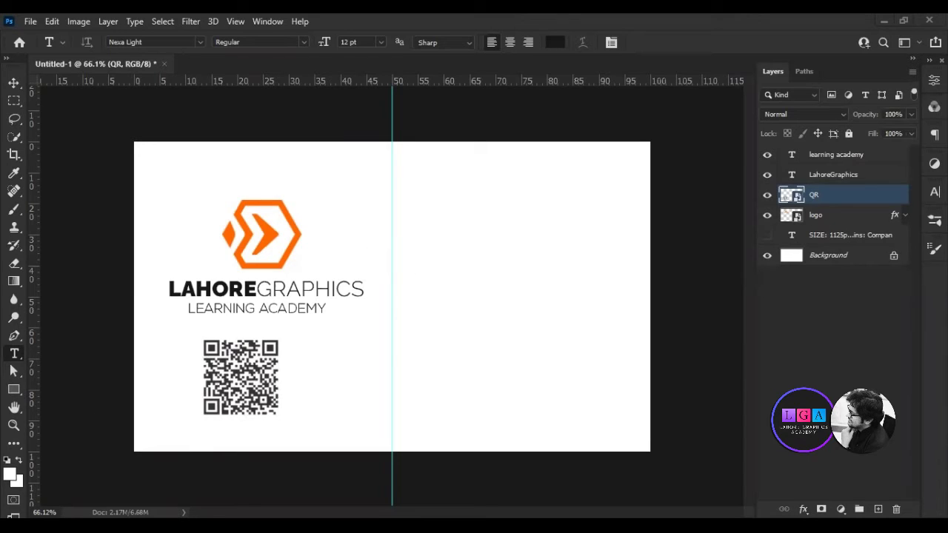
click(800, 271)
drag(767, 215, 772, 160)
click(767, 234)
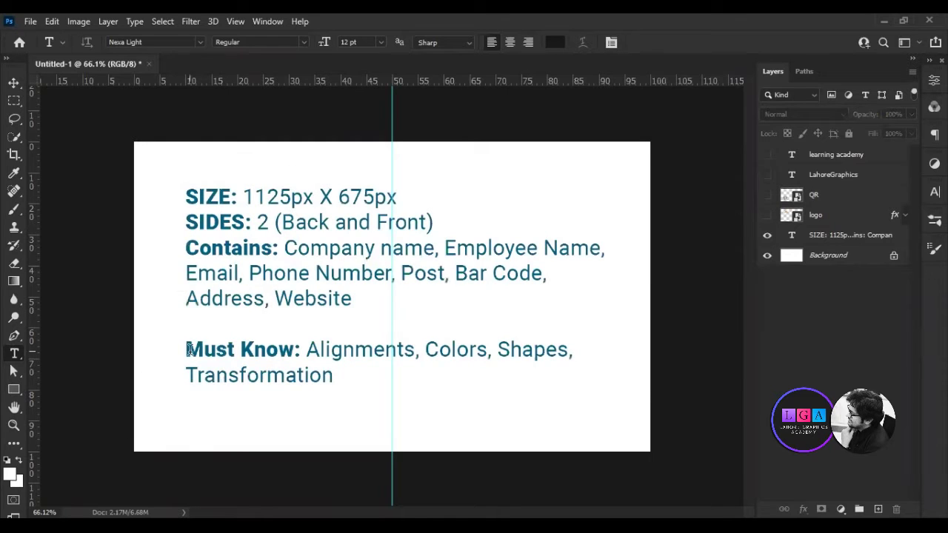
mouse_move(186, 350)
mouse_down()
mouse_move(354, 375)
mouse_move(305, 350)
mouse_up()
shift+click(423, 345)
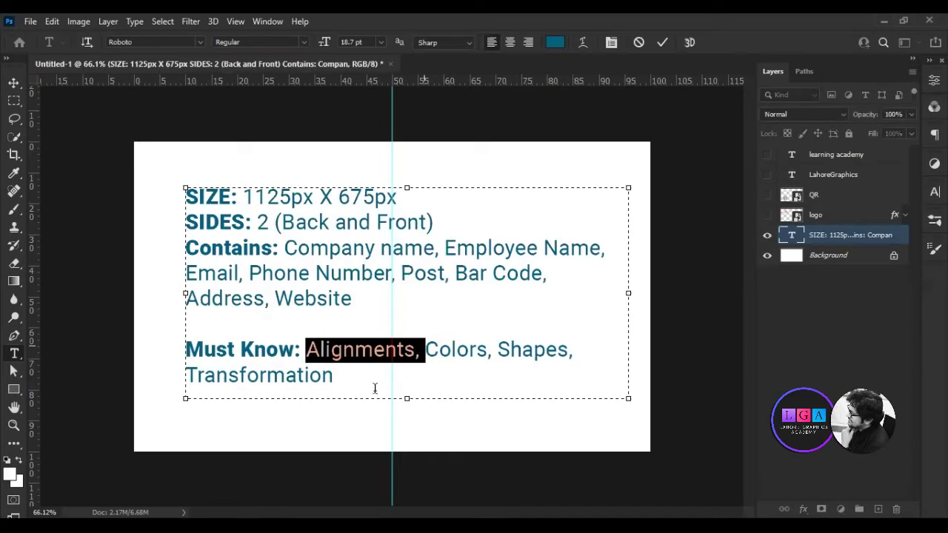
click(364, 383)
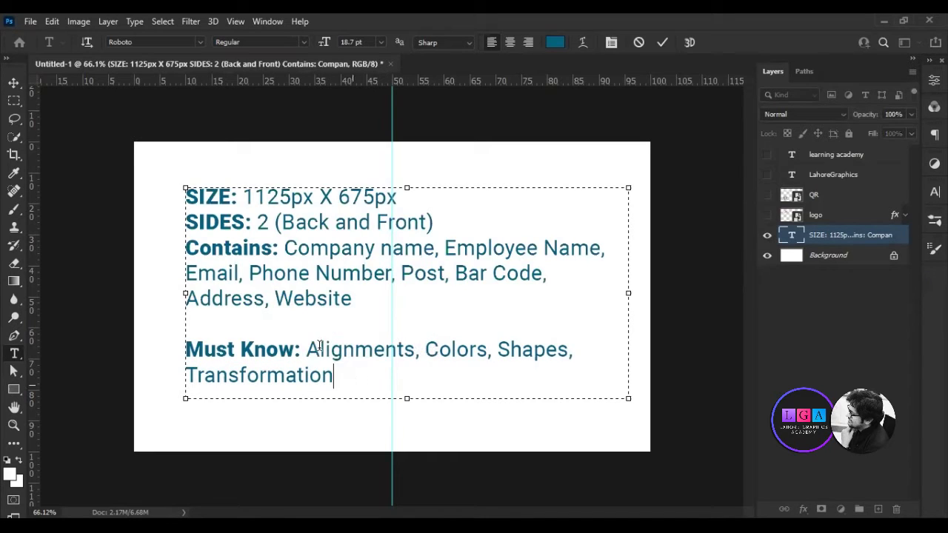
drag(305, 348, 422, 348)
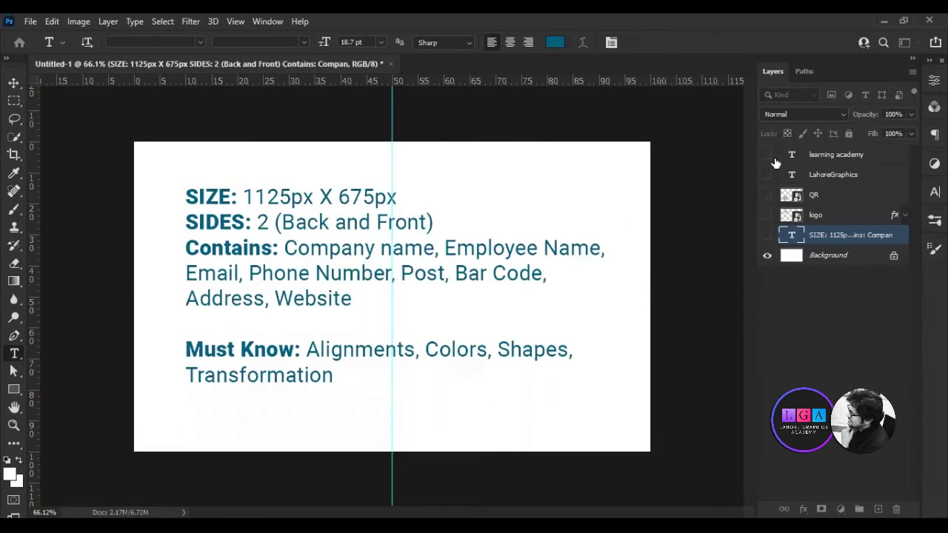
Show the wordmark, tagline, QR and logo layers on the card again
drag(767, 154, 767, 195)
click(767, 215)
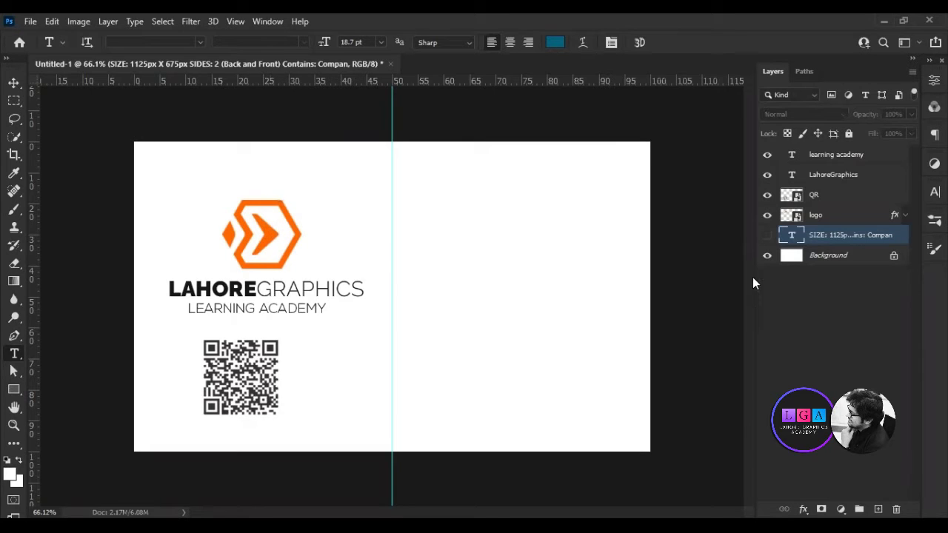
click(826, 219)
Align the logo, wordmark, tagline and QR layers on their horizontal centres
shift+click(844, 154)
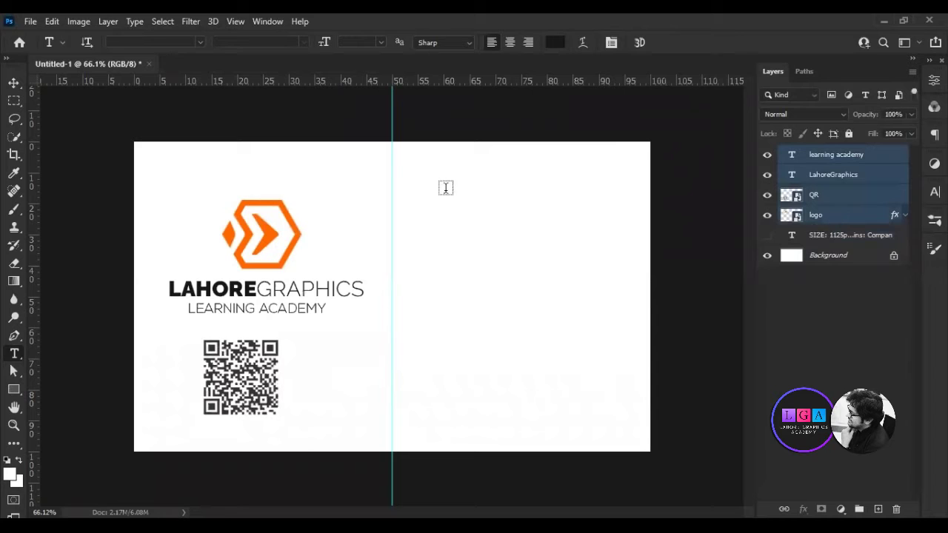
click(14, 83)
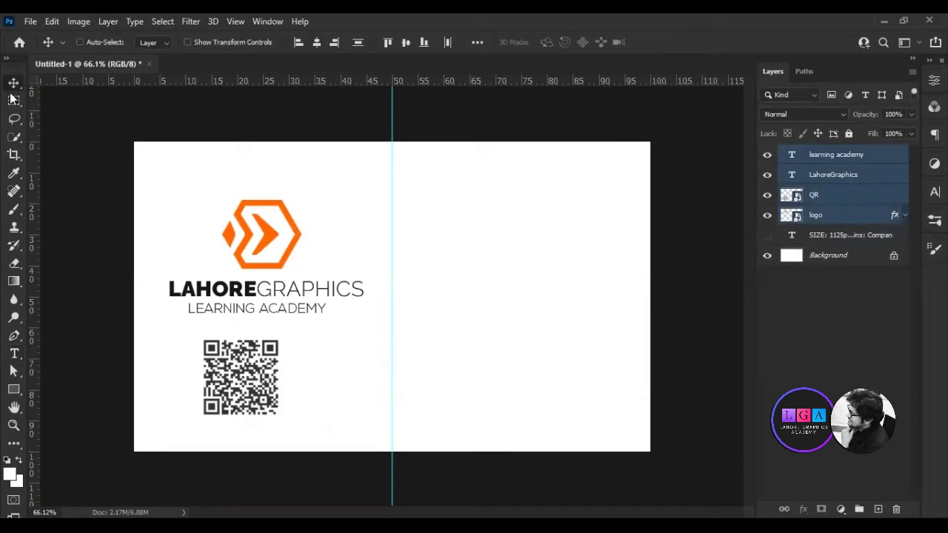
click(321, 42)
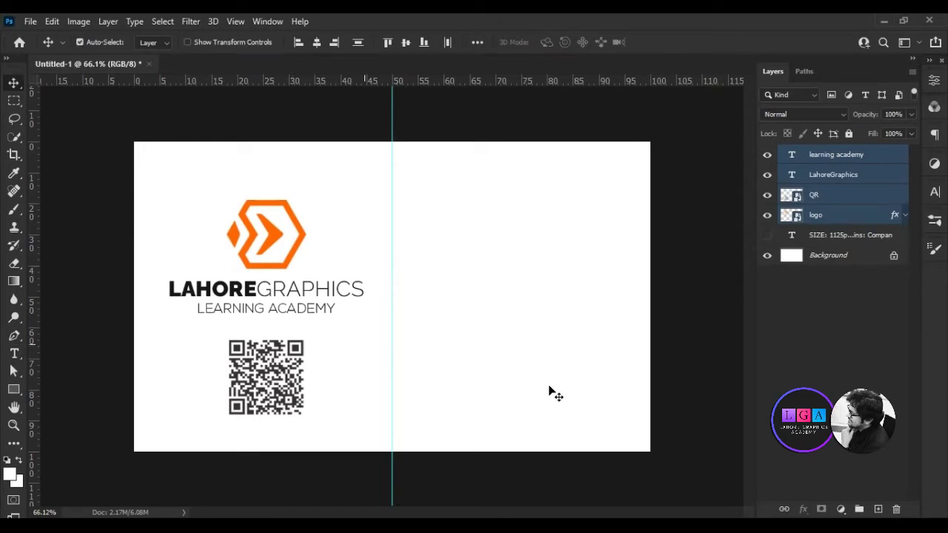
click(316, 42)
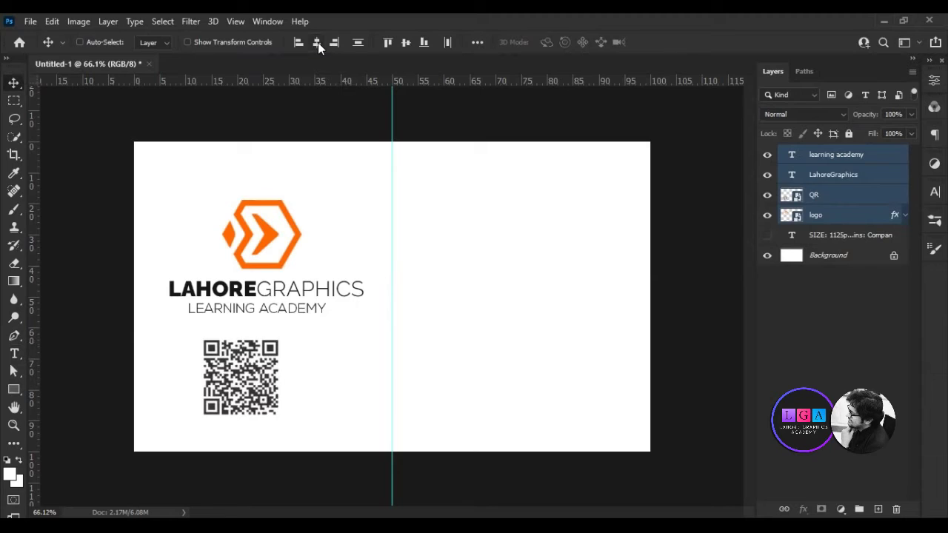
click(316, 43)
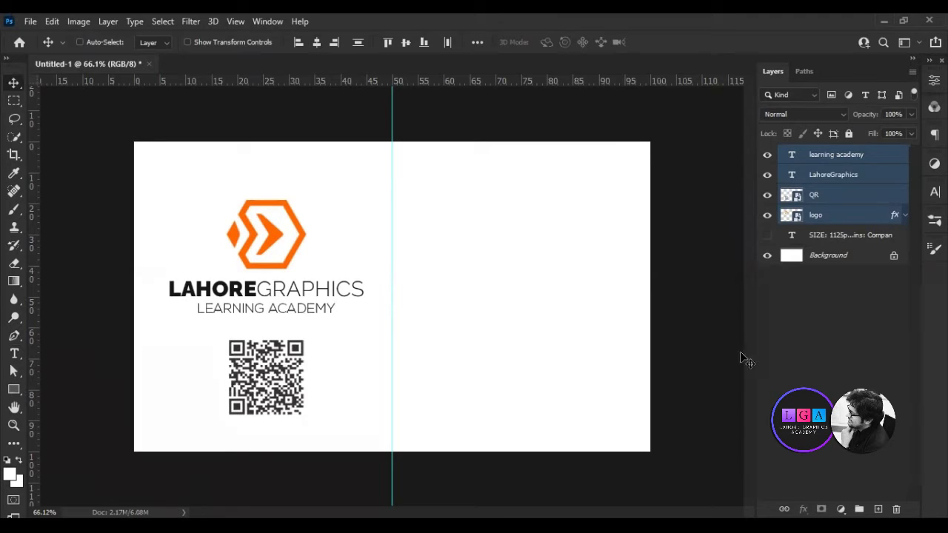
click(219, 381)
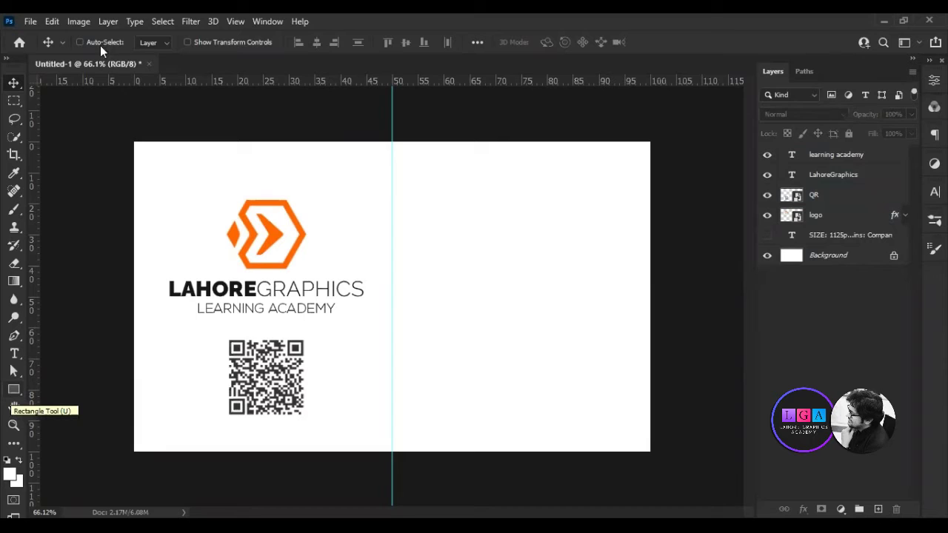
key(u)
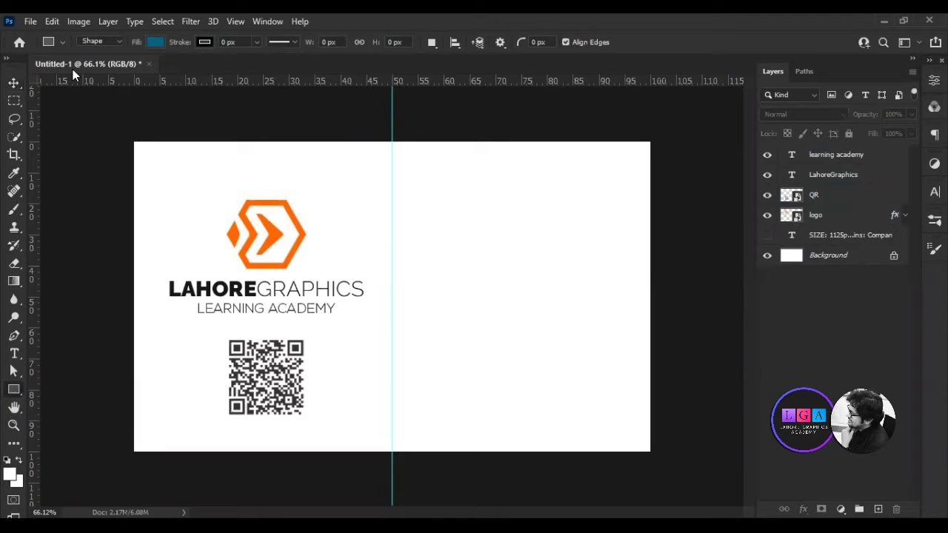
Draw a no-fill, 4 px stroke rectangle around the QR code, then fill it white
click(72, 69)
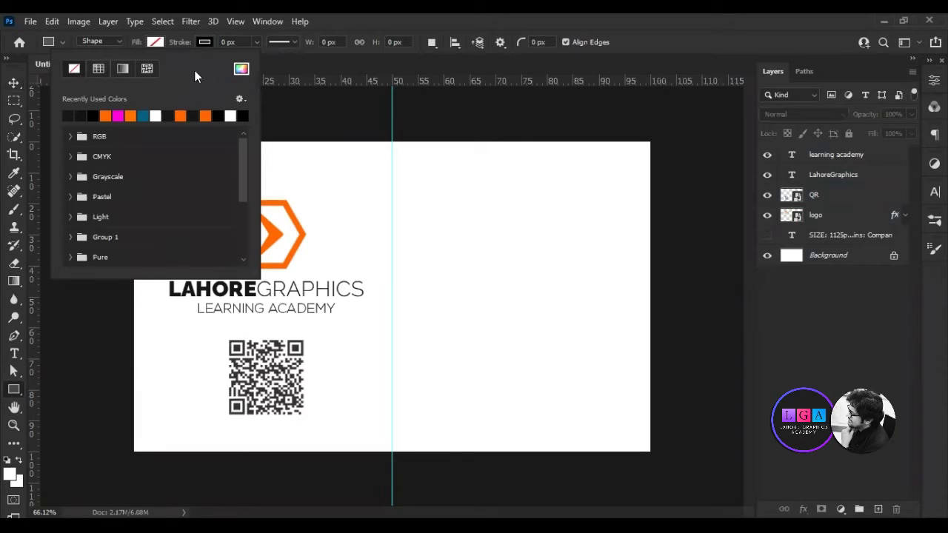
click(240, 42)
text(4)
key(Return)
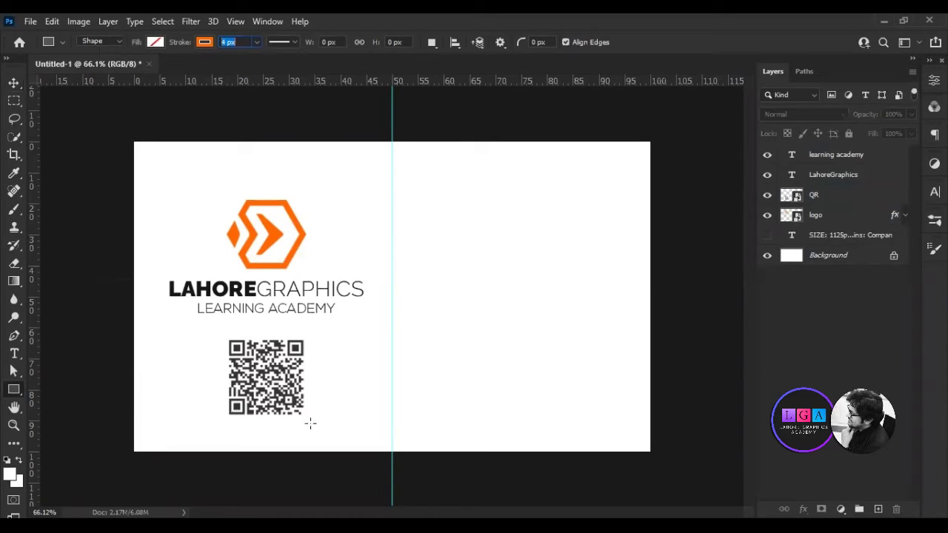
drag(310, 423, 312, 426)
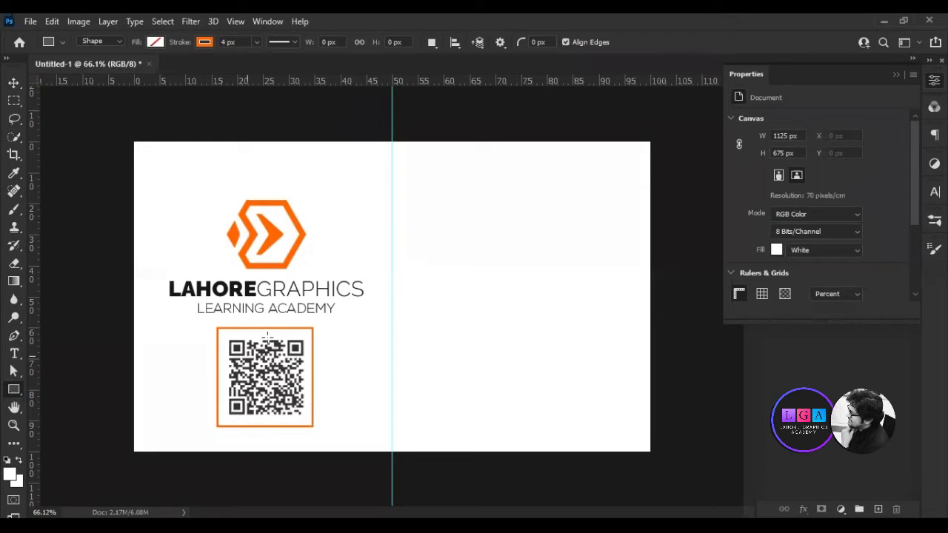
click(155, 42)
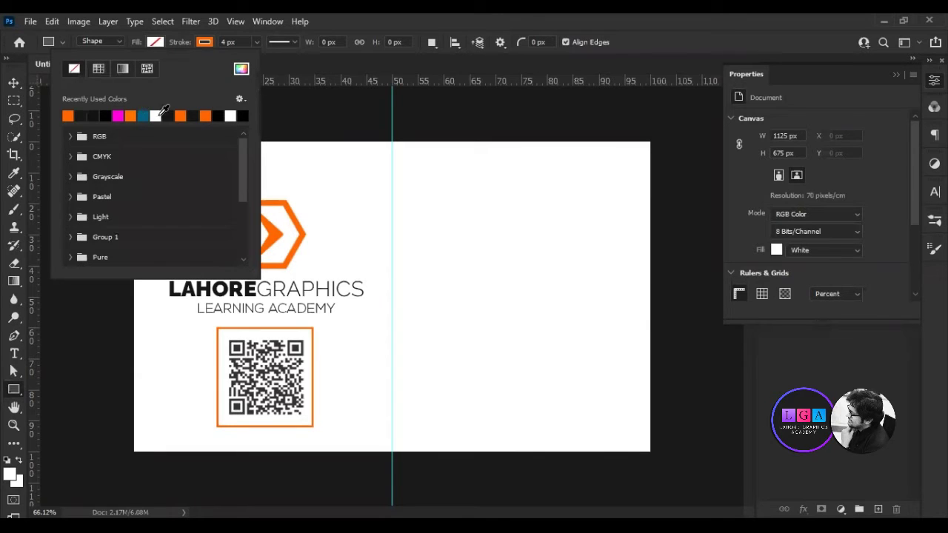
click(155, 115)
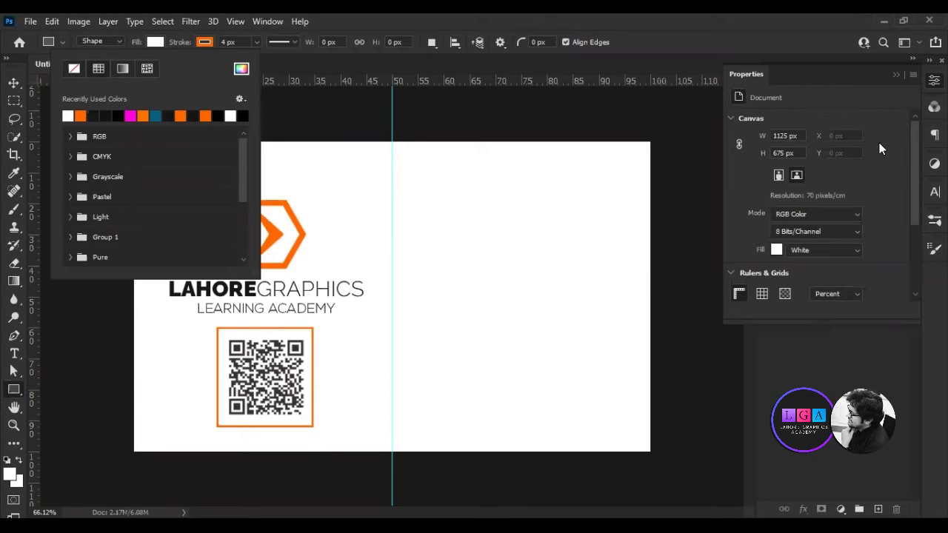
key(Escape)
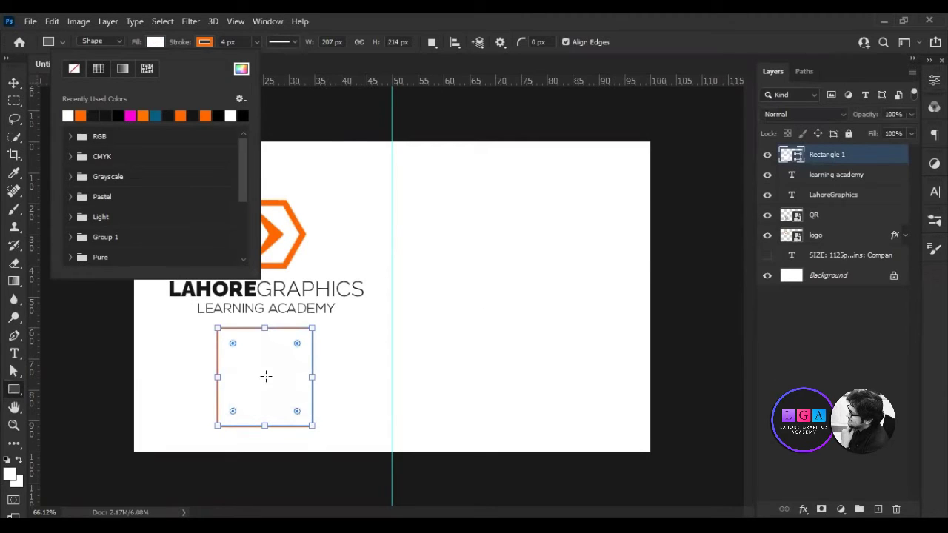
Solo Rectangle 1 and set its fill to No Color, leaving only the orange frame
key(Escape)
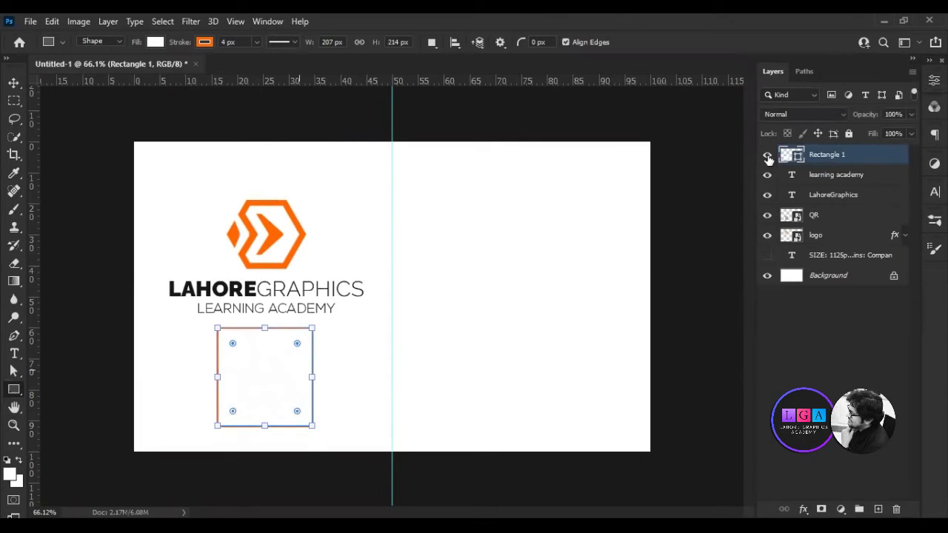
alt+click(767, 155)
key(Escape)
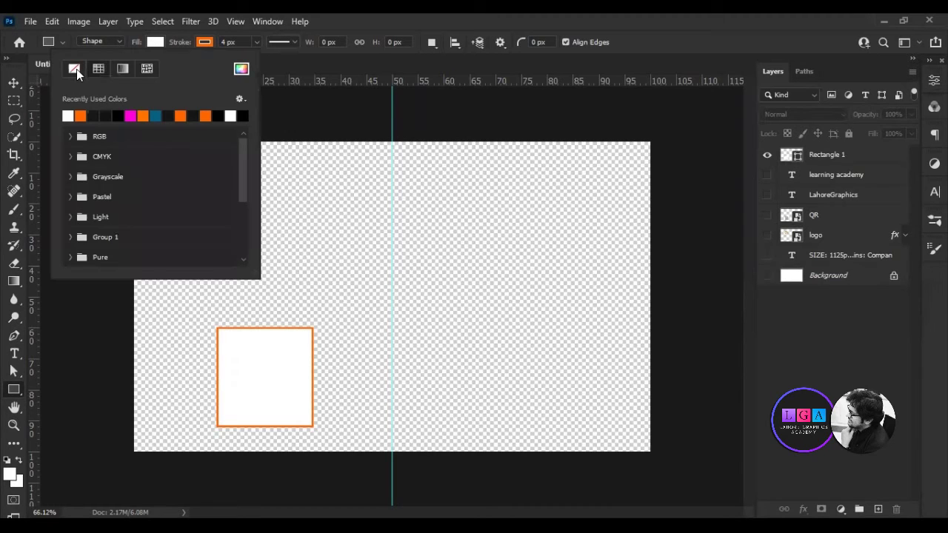
click(75, 69)
key(Escape)
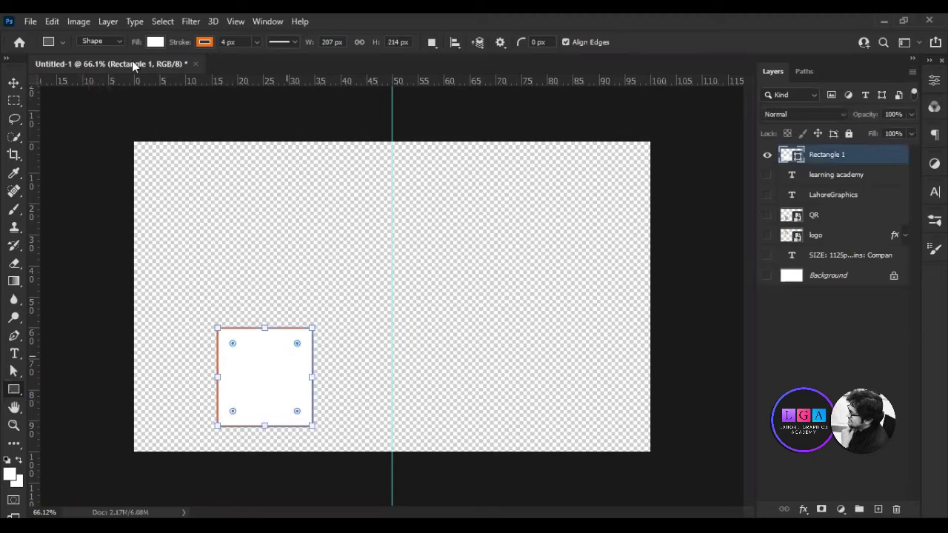
click(154, 42)
click(74, 68)
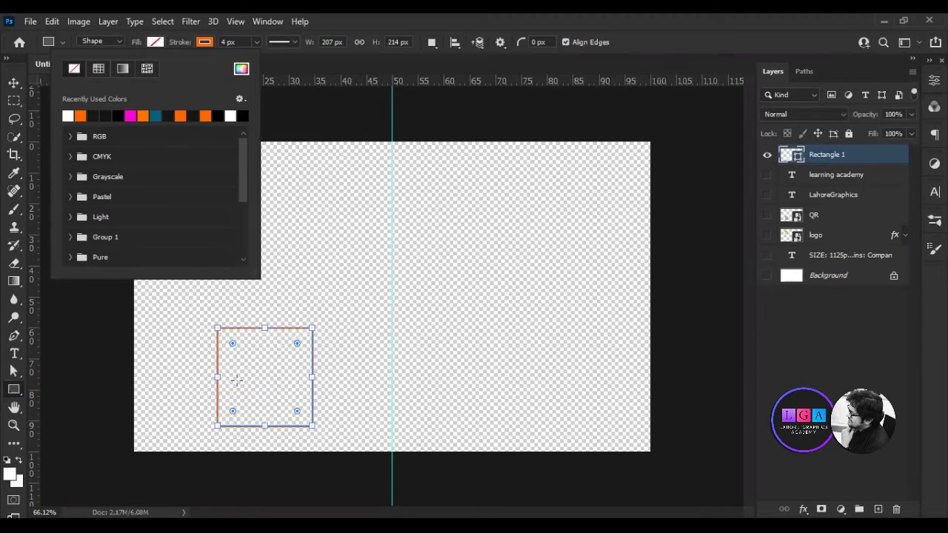
Turn the logo, text, QR and white background layers back on and reselect Rectangle 1
click(643, 391)
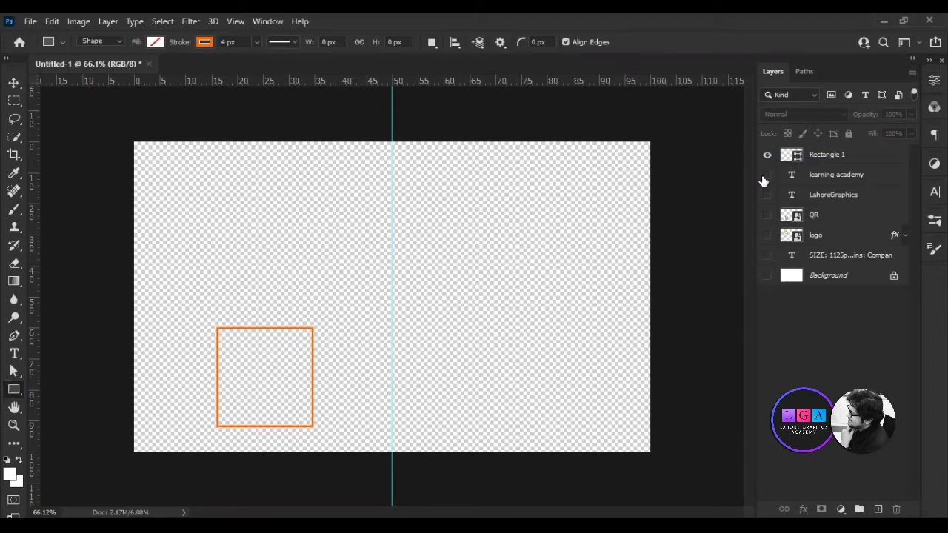
drag(766, 175, 767, 235)
click(766, 275)
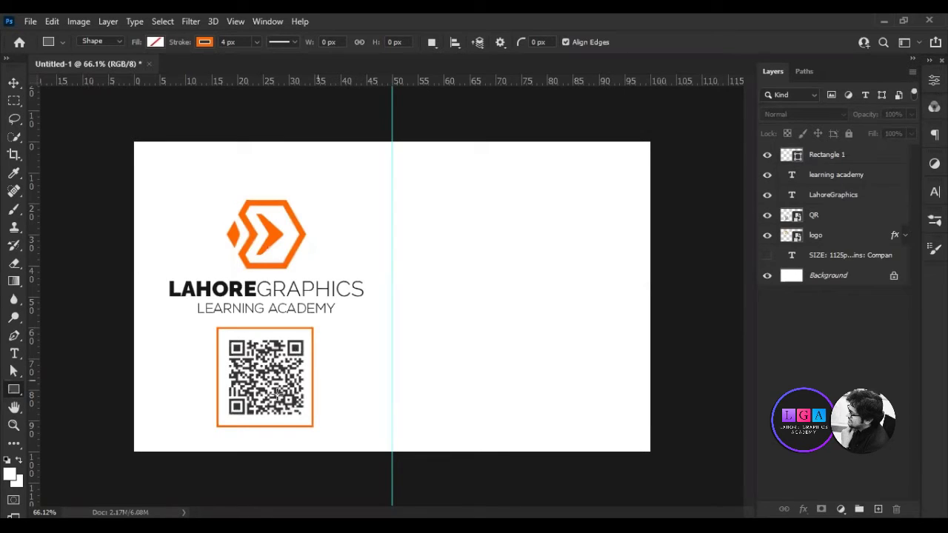
click(830, 155)
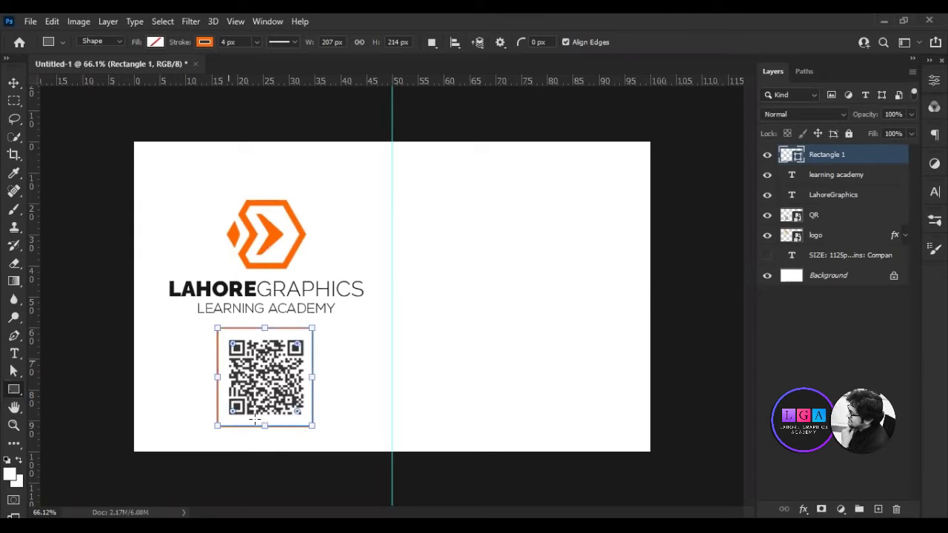
Shrink the orange frame's corner closer around the QR code and confirm it
scroll(267, 444, up, 2)
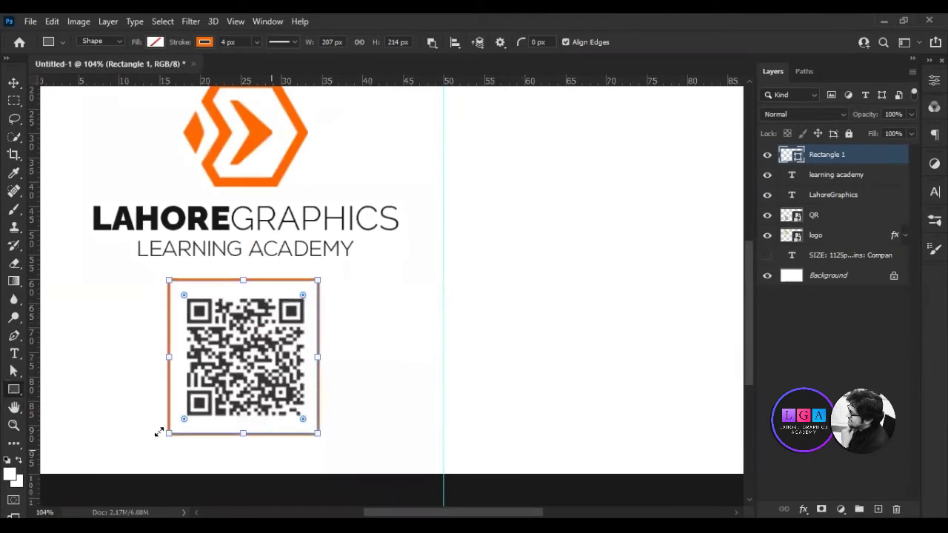
scroll(160, 432, up, 1)
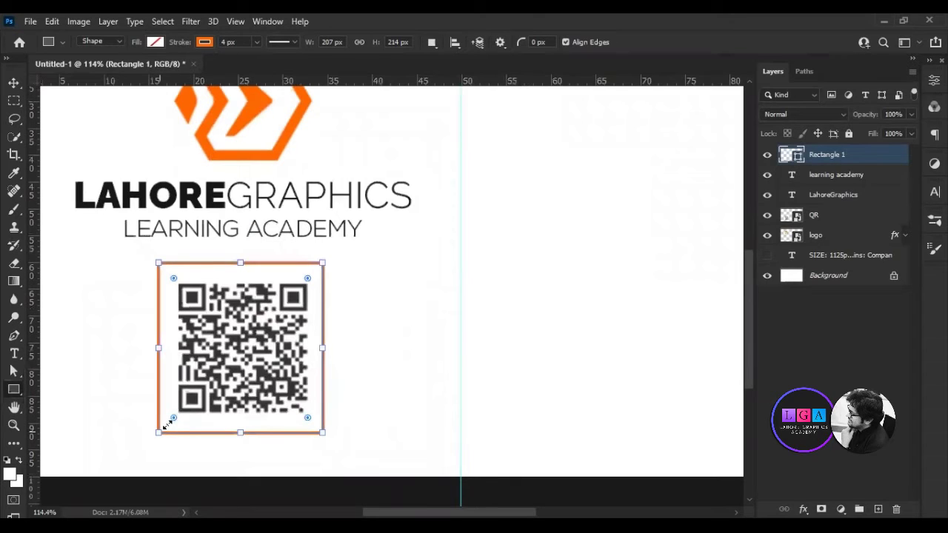
drag(166, 426, 174, 419)
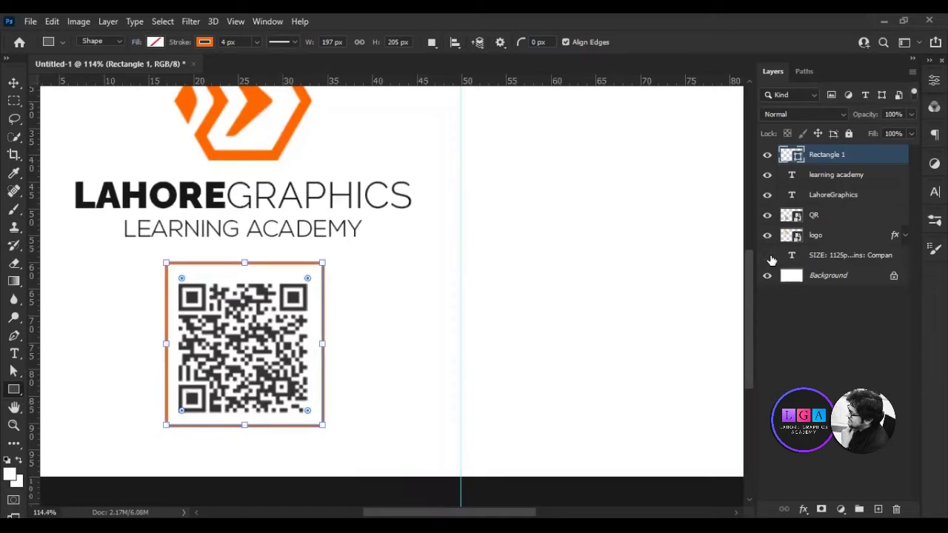
key(Return)
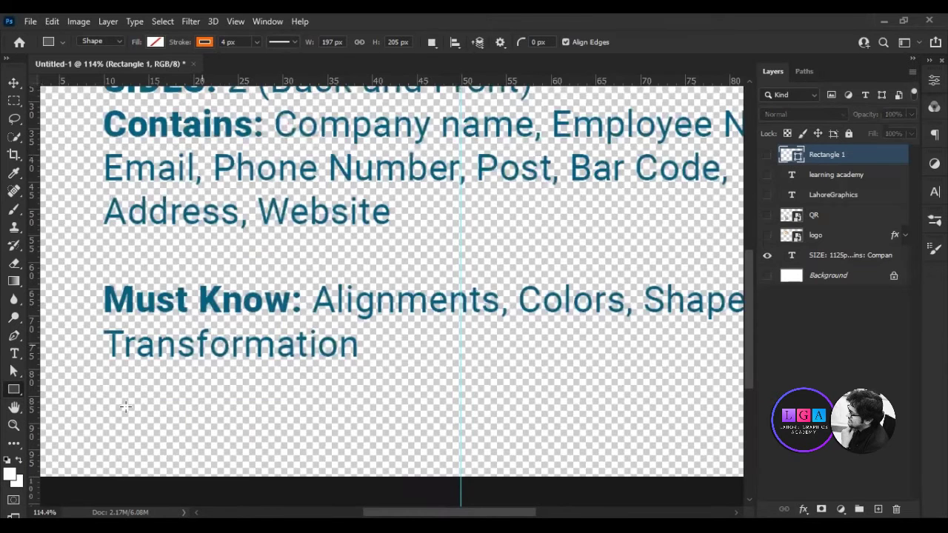
key(ctrl+0)
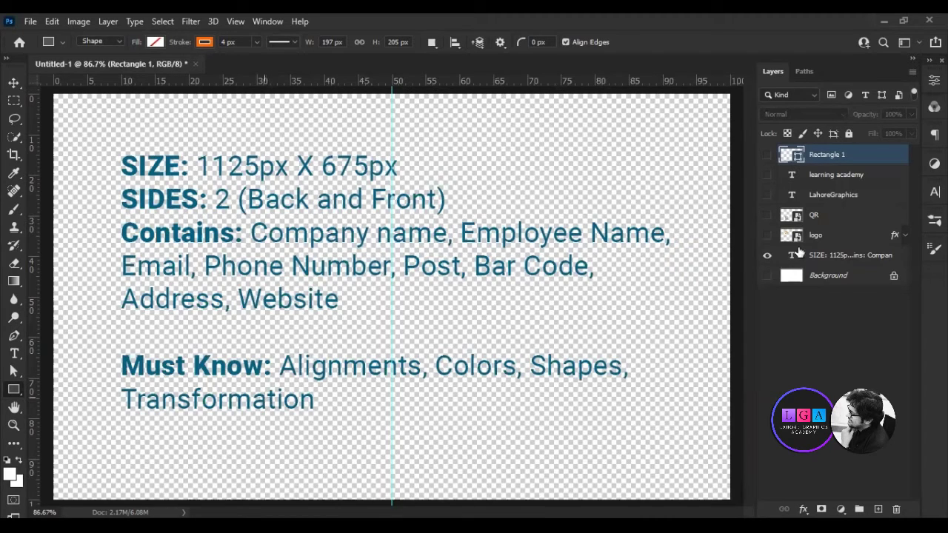
Restore all layers and tighten the frame's top and right edges to about 192 × 198 px
click(767, 255)
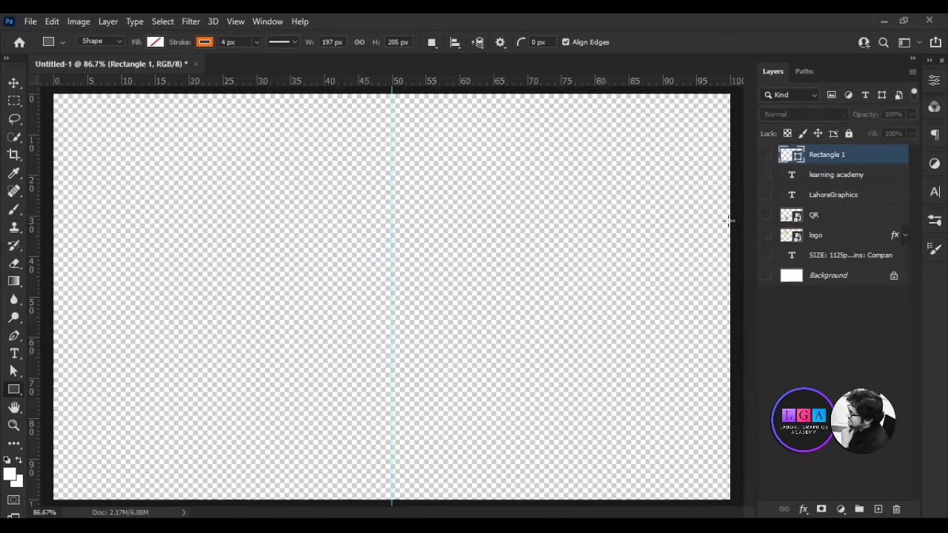
alt+click(767, 255)
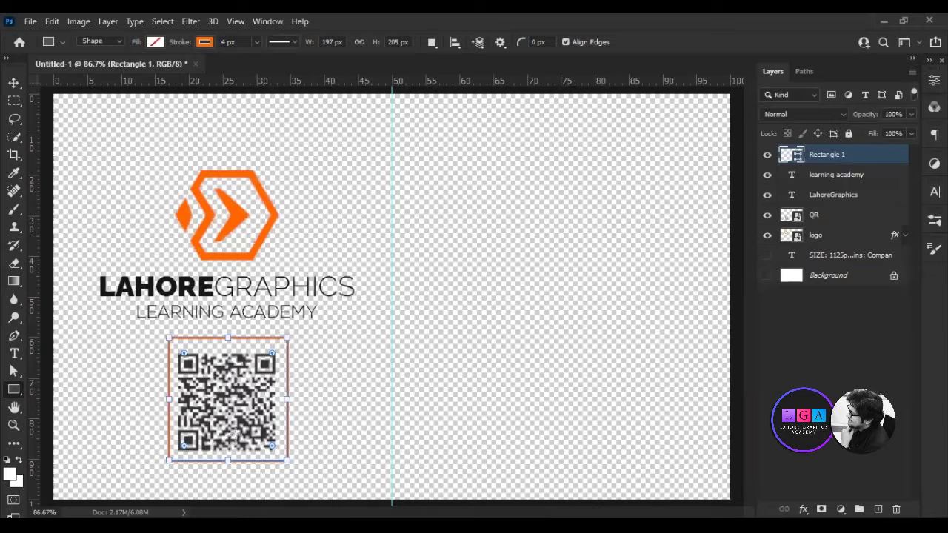
click(767, 275)
scroll(234, 433, up, 2)
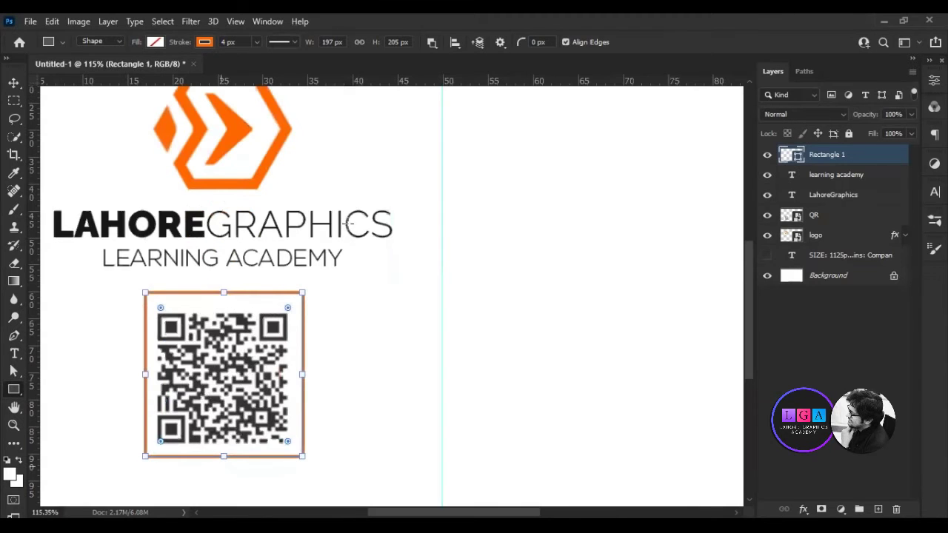
scroll(332, 231, up, 2)
drag(330, 236, 331, 242)
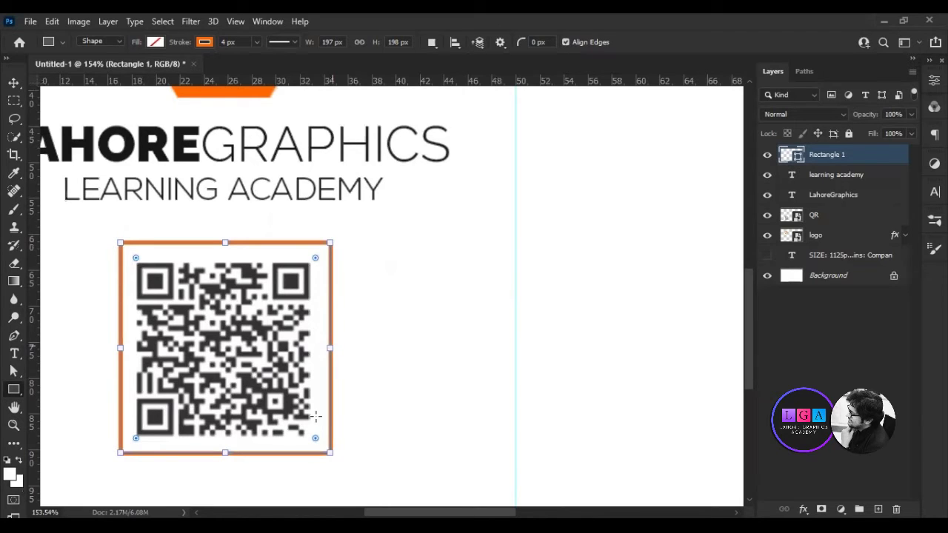
drag(316, 416, 310, 416)
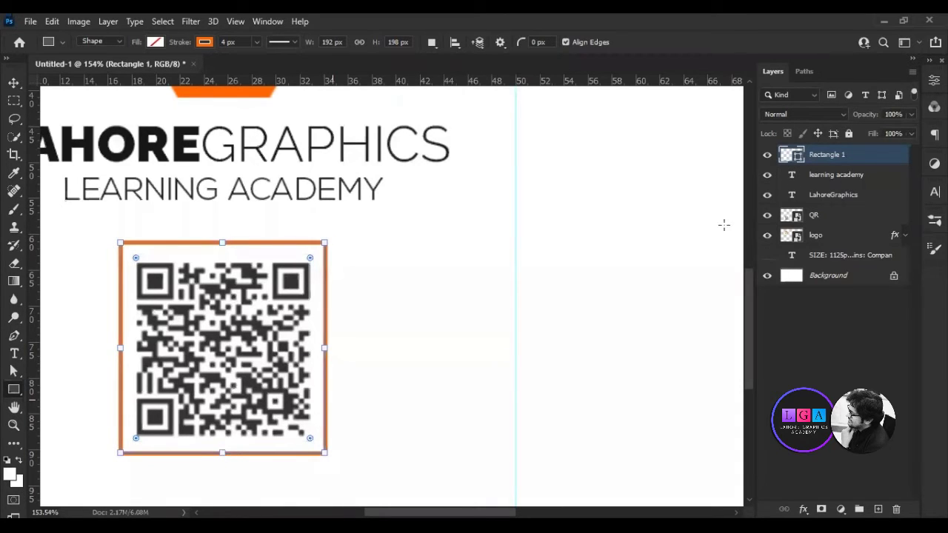
click(797, 350)
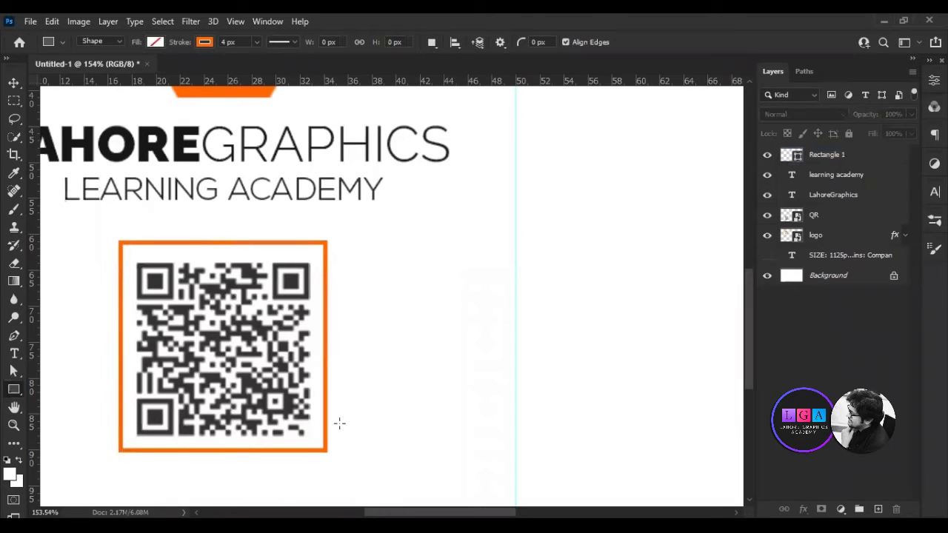
key(ctrl+0)
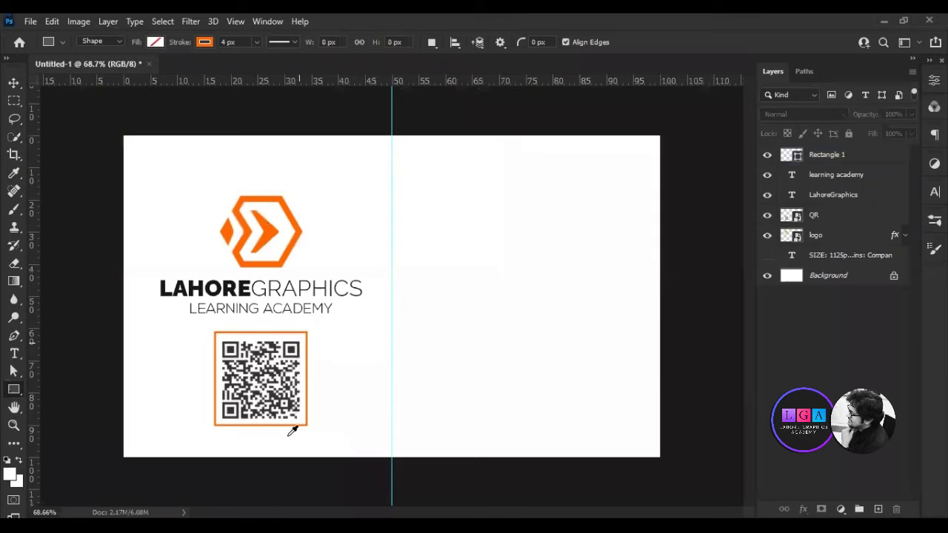
Align the horizontal centres of the logo, QR code, and both text layers
scroll(176, 392, up, 2)
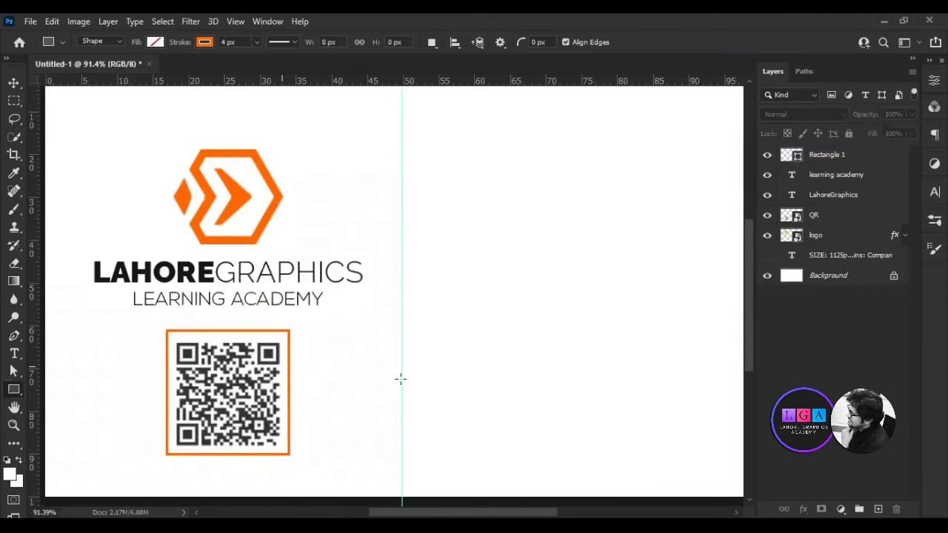
scroll(373, 326, down, 2)
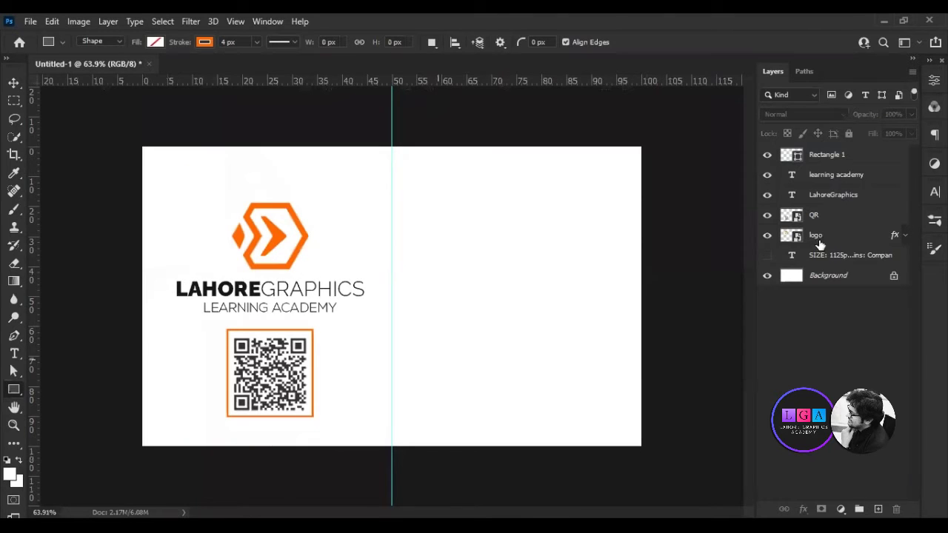
click(874, 234)
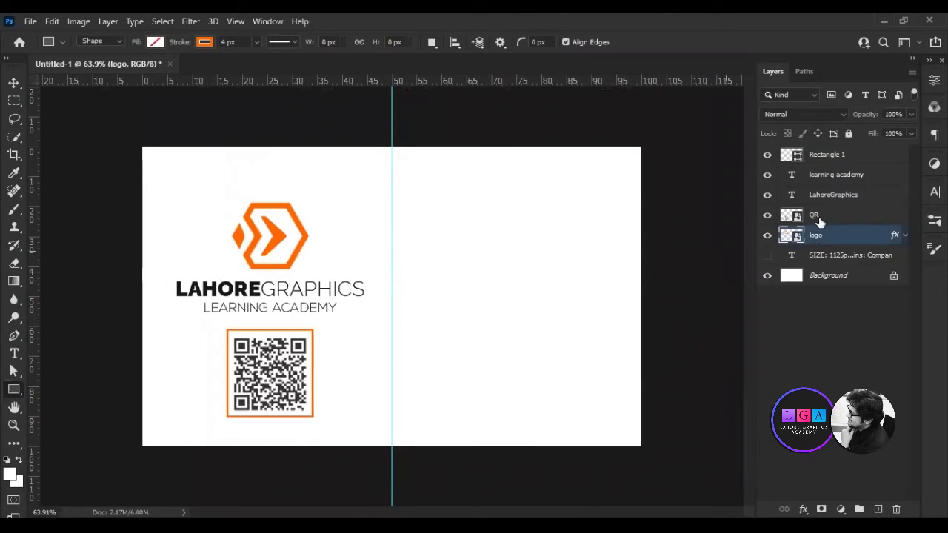
shift+click(816, 216)
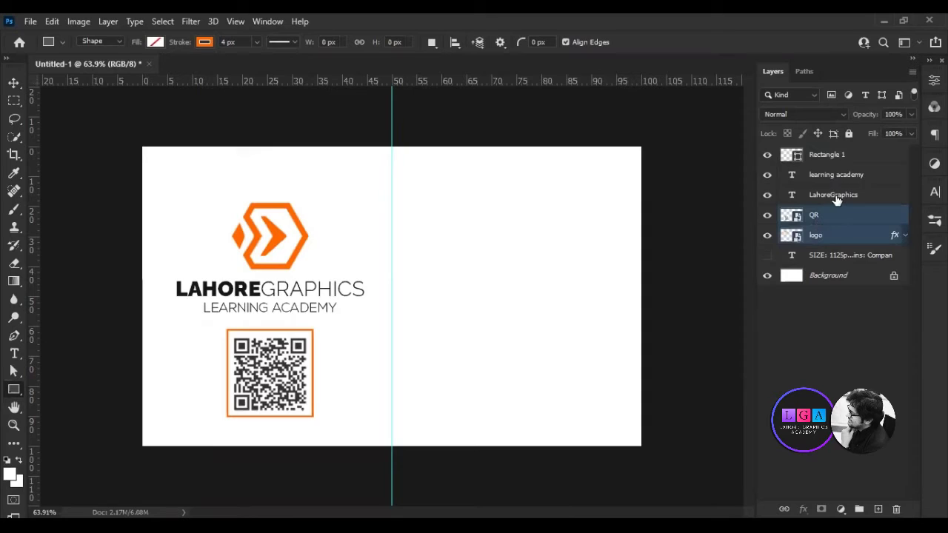
shift+click(844, 194)
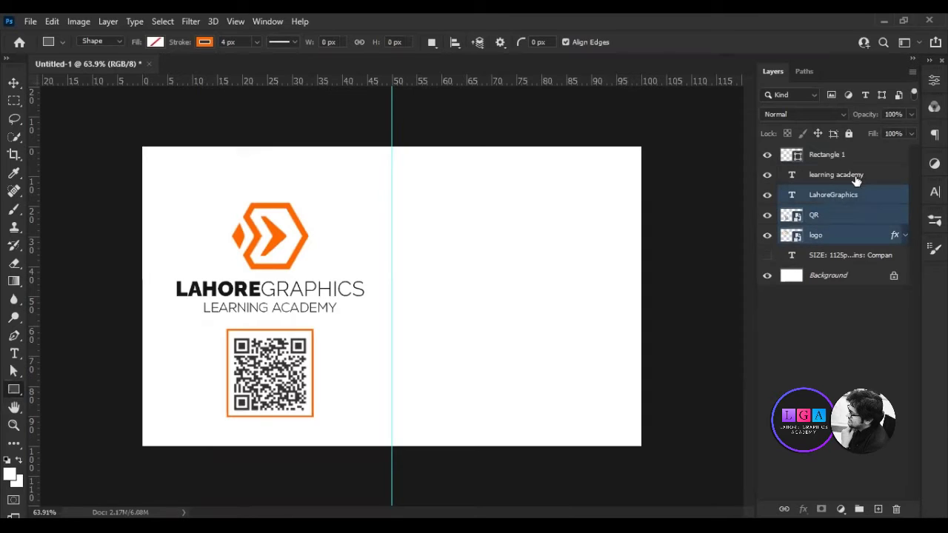
shift+click(855, 177)
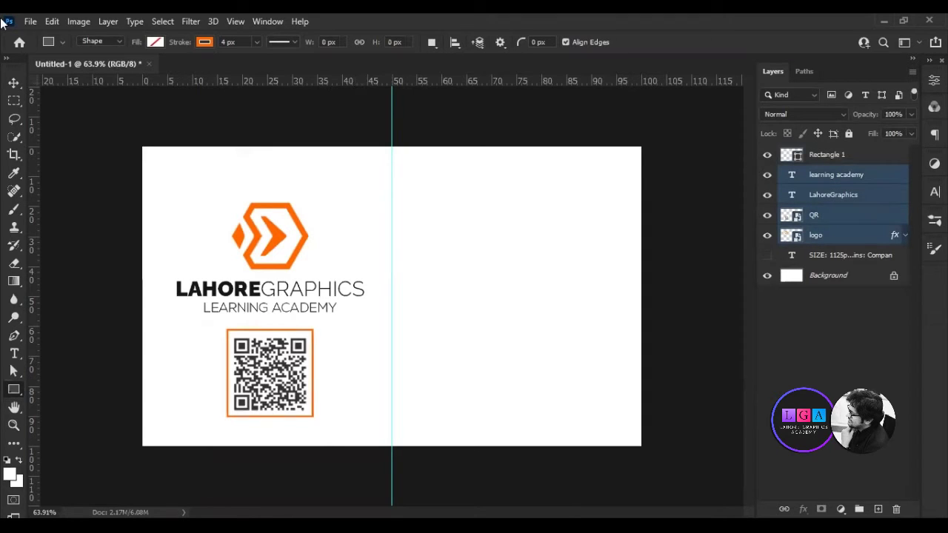
key(v)
click(316, 42)
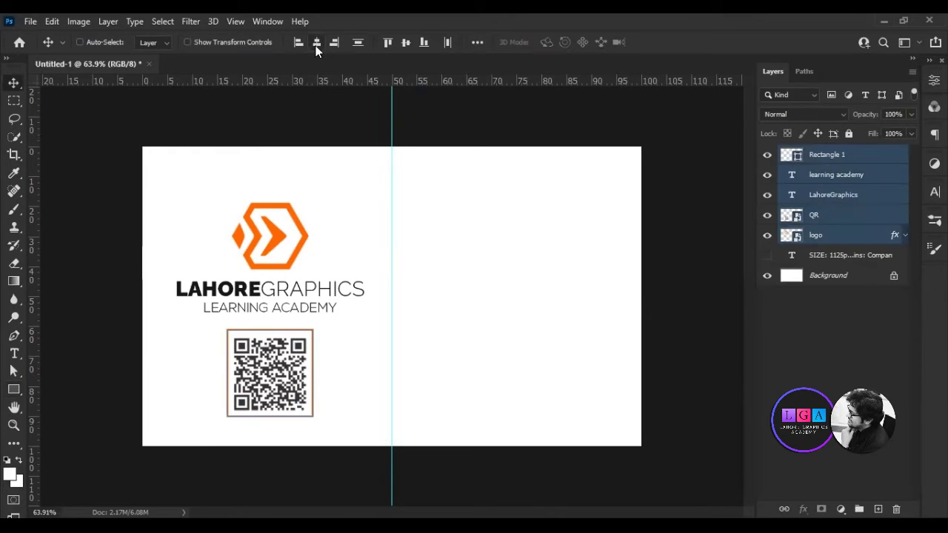
Group the five layers from Rectangle 1 to the logo and check the group's contents
click(860, 321)
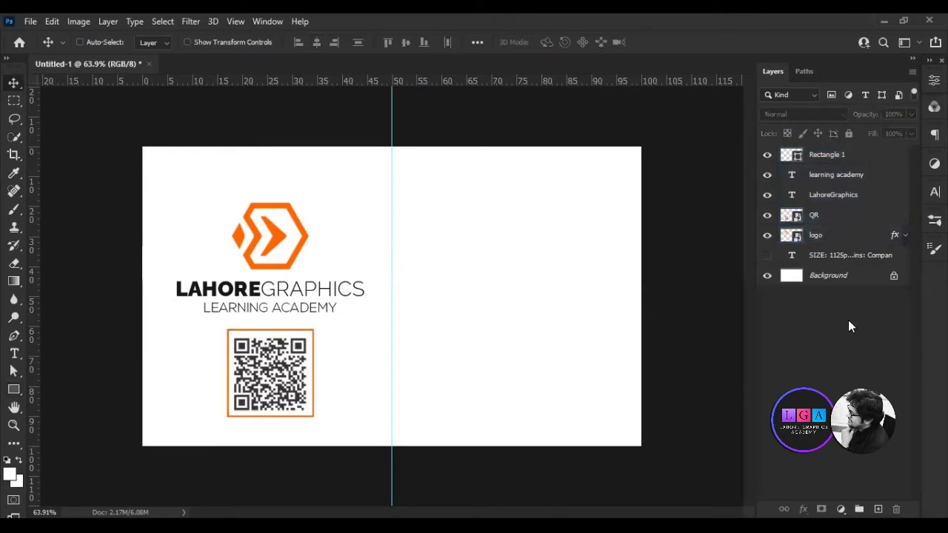
click(827, 237)
shift+click(828, 156)
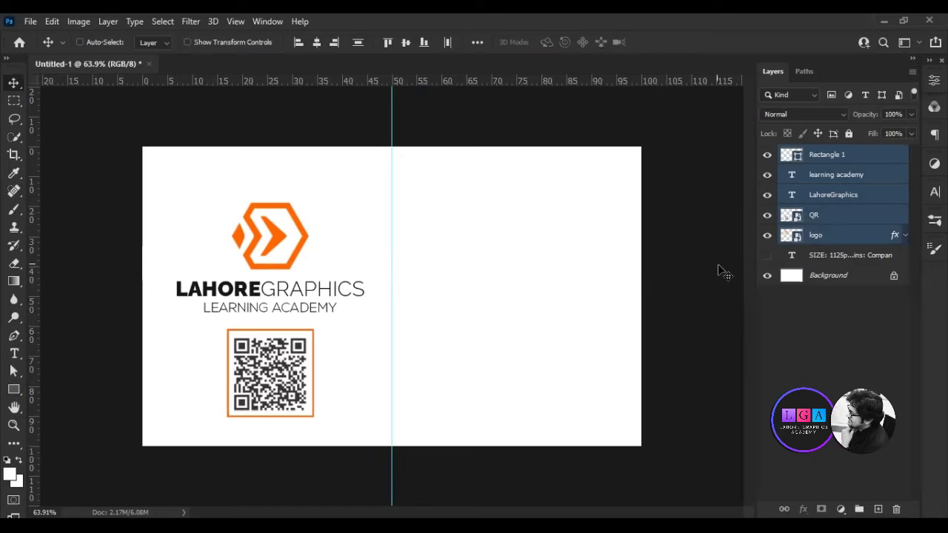
key(ctrl)
key(ctrl+g)
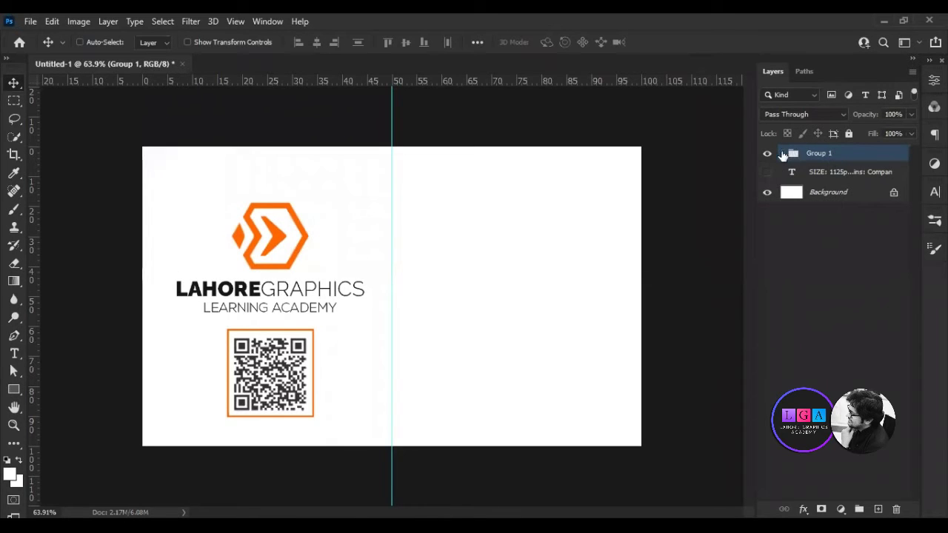
click(782, 154)
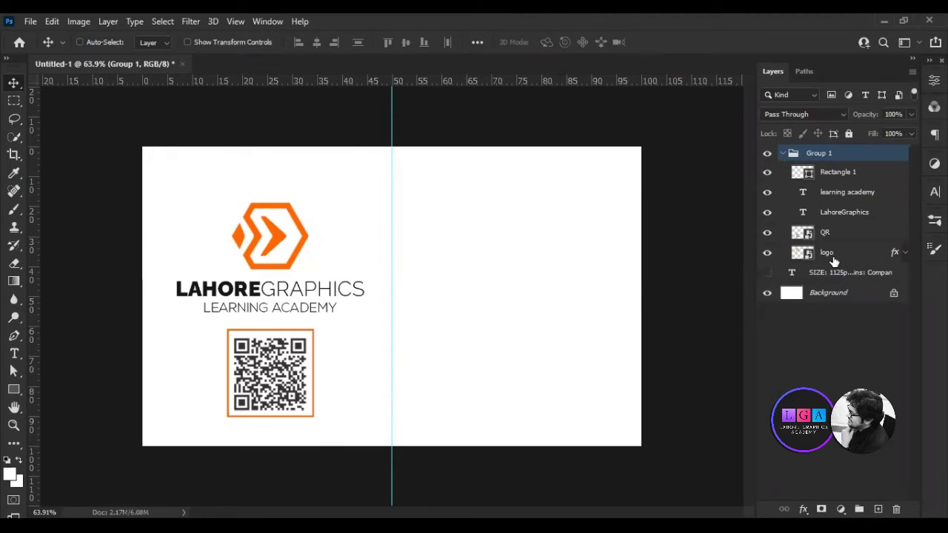
click(783, 153)
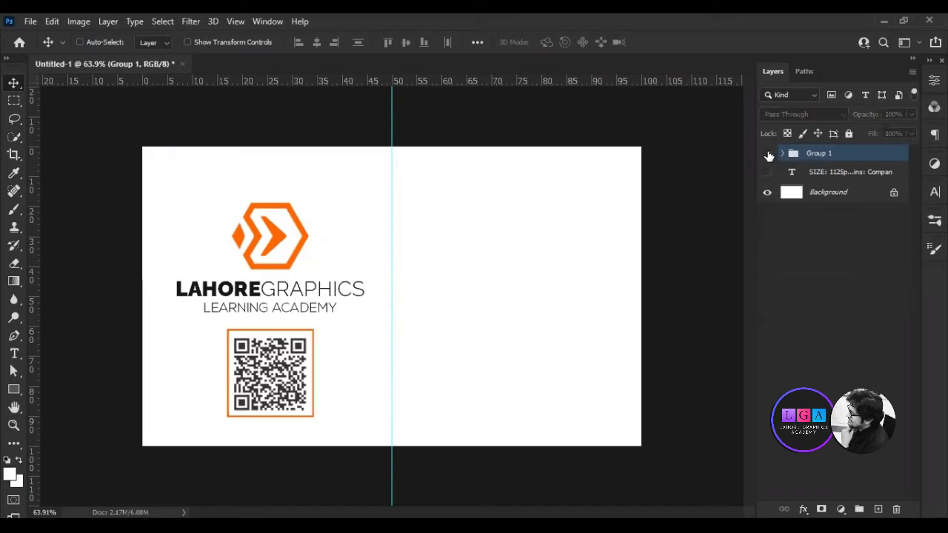
click(767, 153)
click(767, 153)
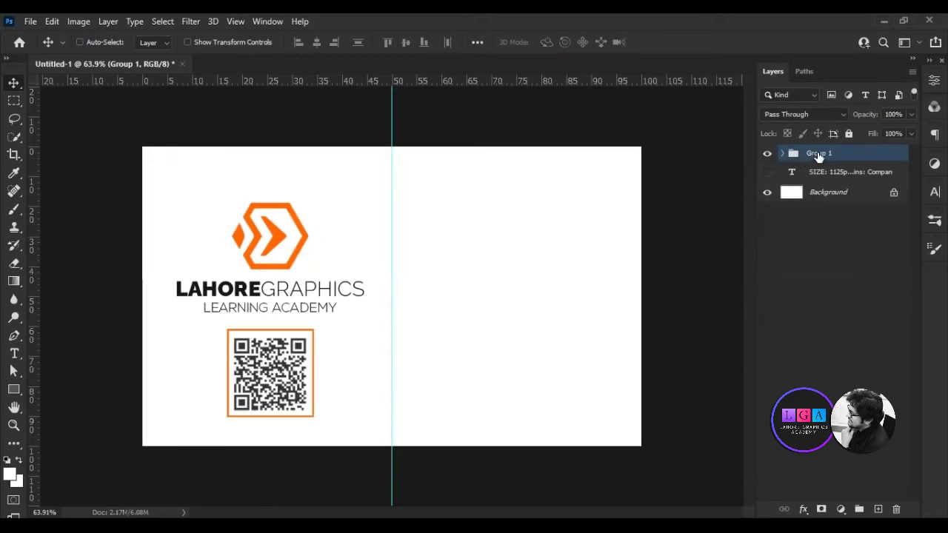
Nudge the group slightly upward and rename it 'Left Column'
right_click(17, 89)
click(59, 87)
key(shift+Up)
key(shift+Up)
key(shift+Up)
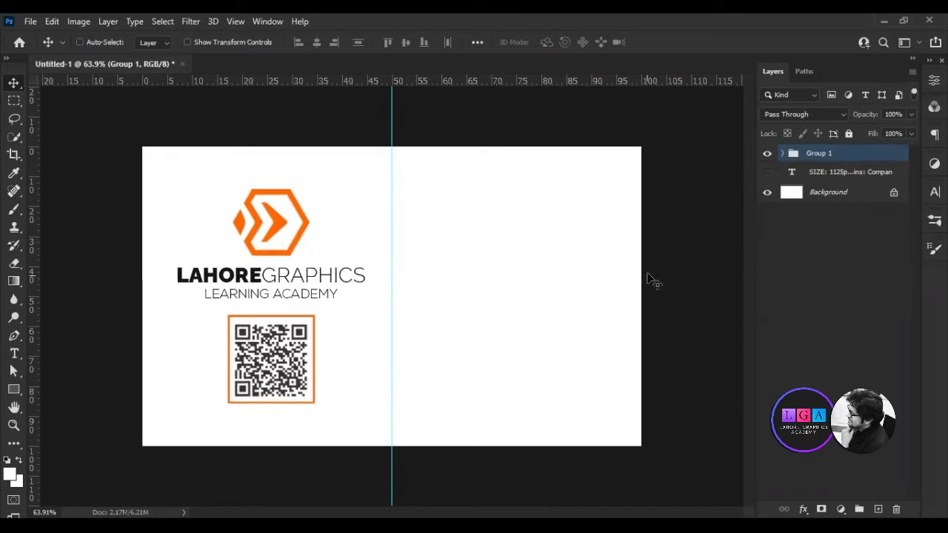
click(892, 260)
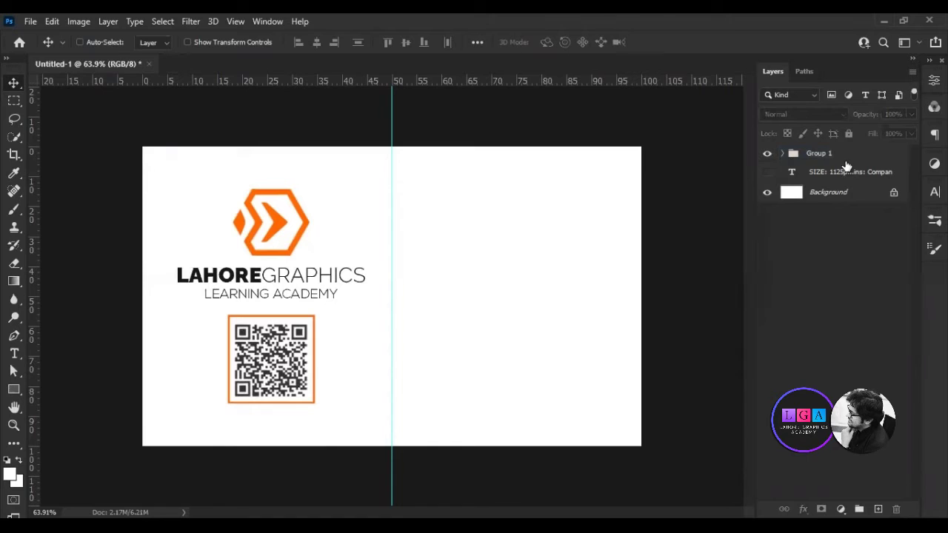
double_click(819, 154)
text(L)
text(eft Sidlumn)
key(Return)
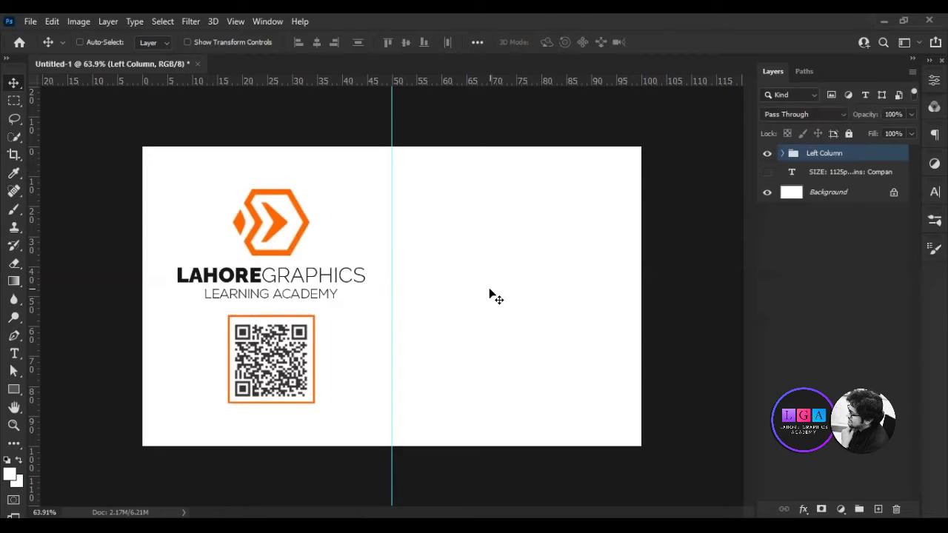
alt+click(767, 173)
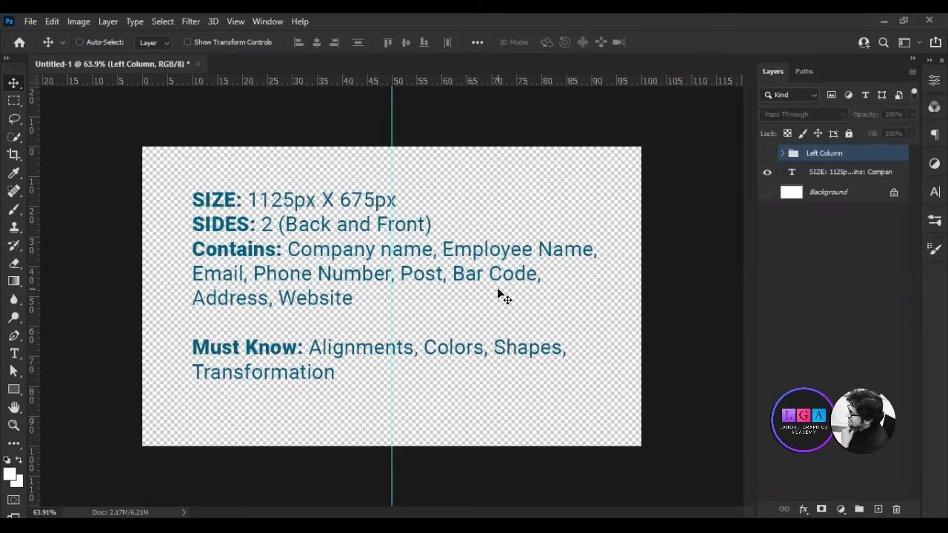
click(767, 152)
click(767, 171)
click(767, 192)
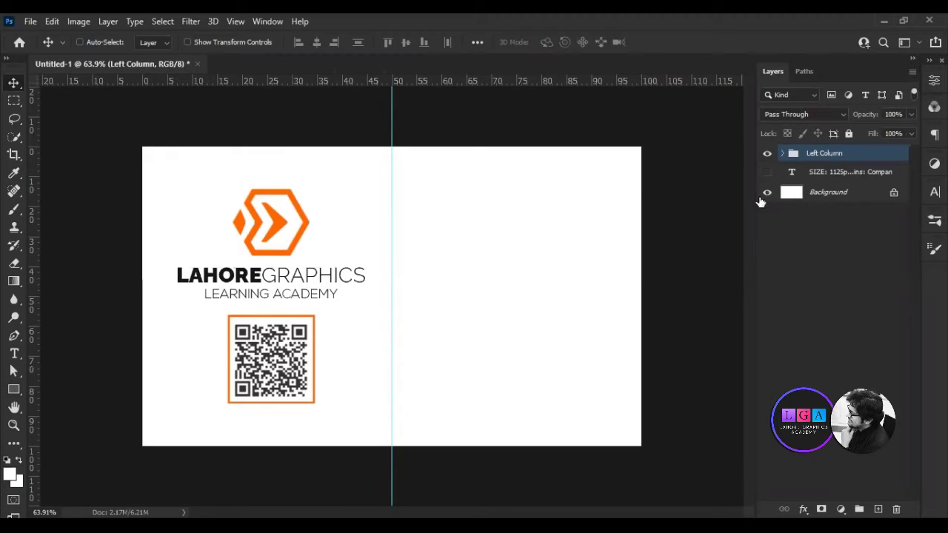
click(14, 392)
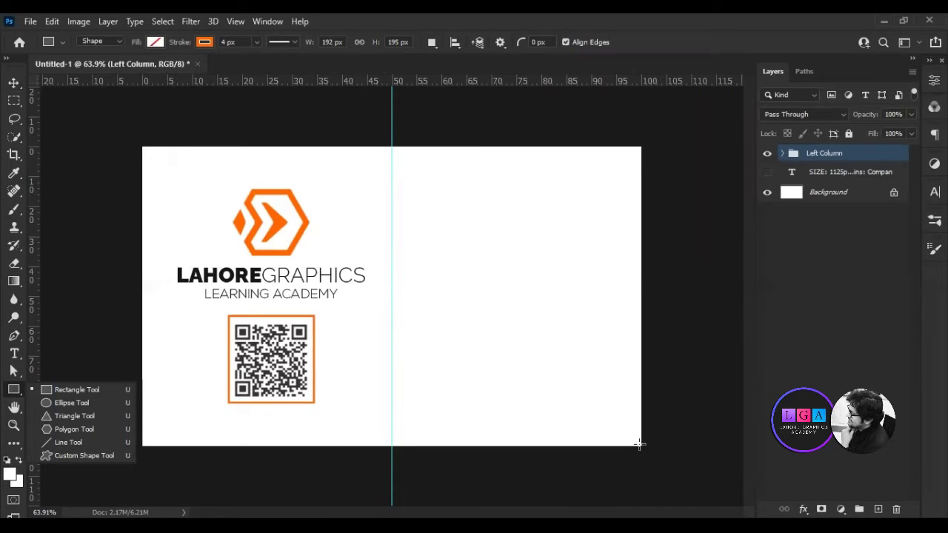
Draw a rectangle over the card's right half with a 0 px stroke
drag(639, 444, 640, 444)
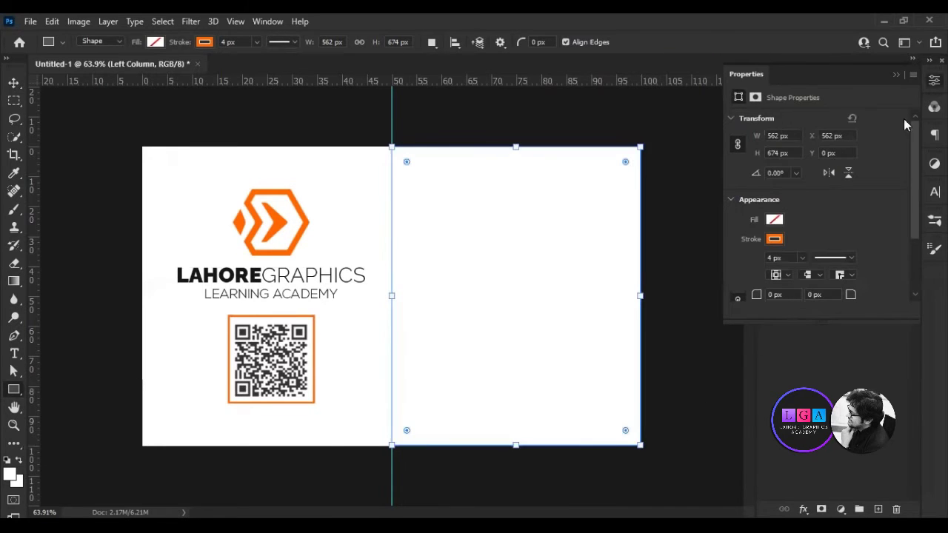
click(895, 75)
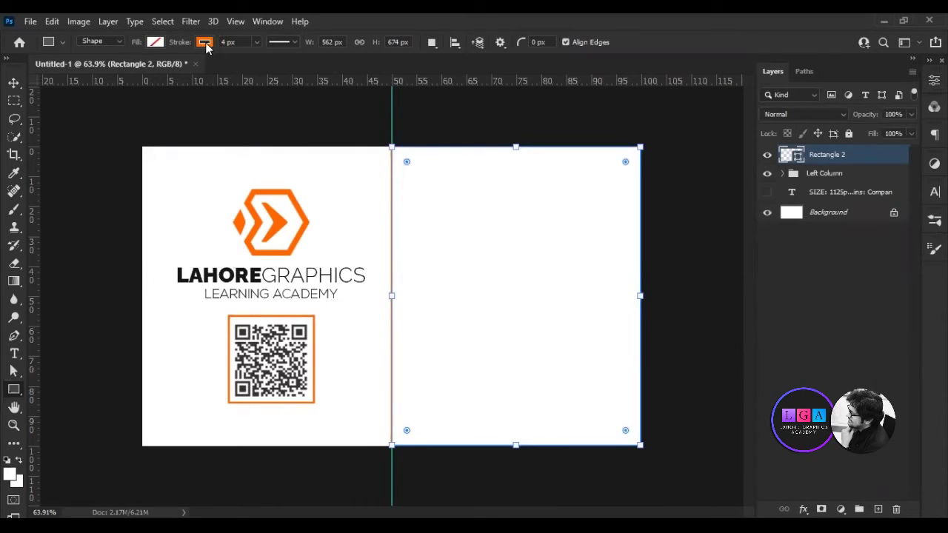
click(231, 42)
text(0)
key(Return)
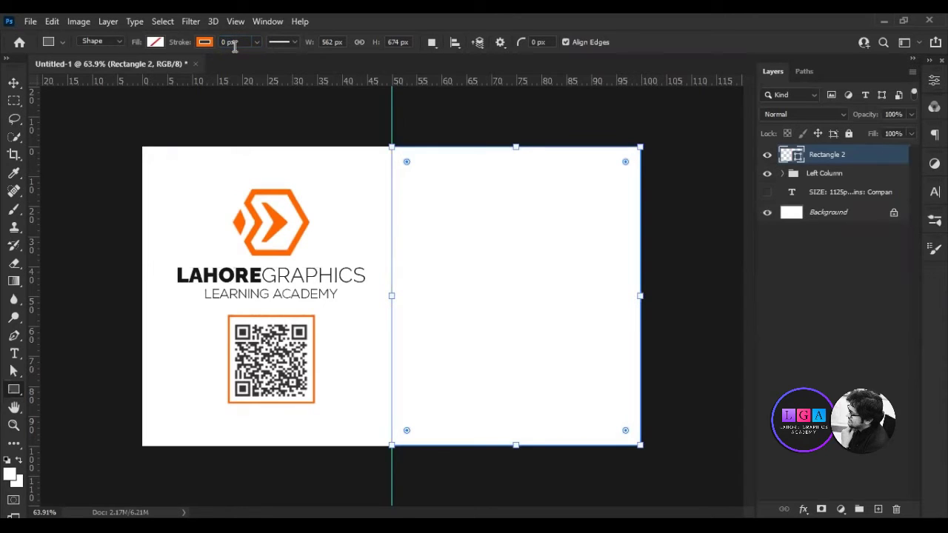
Fill the rectangle with charcoal #181818 and deselect it
click(154, 42)
click(241, 69)
click(570, 428)
click(884, 264)
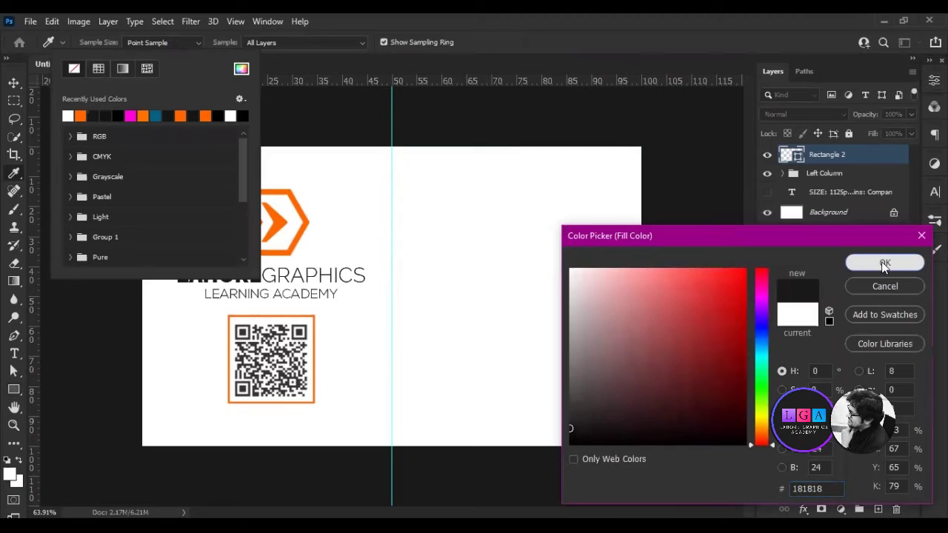
click(741, 343)
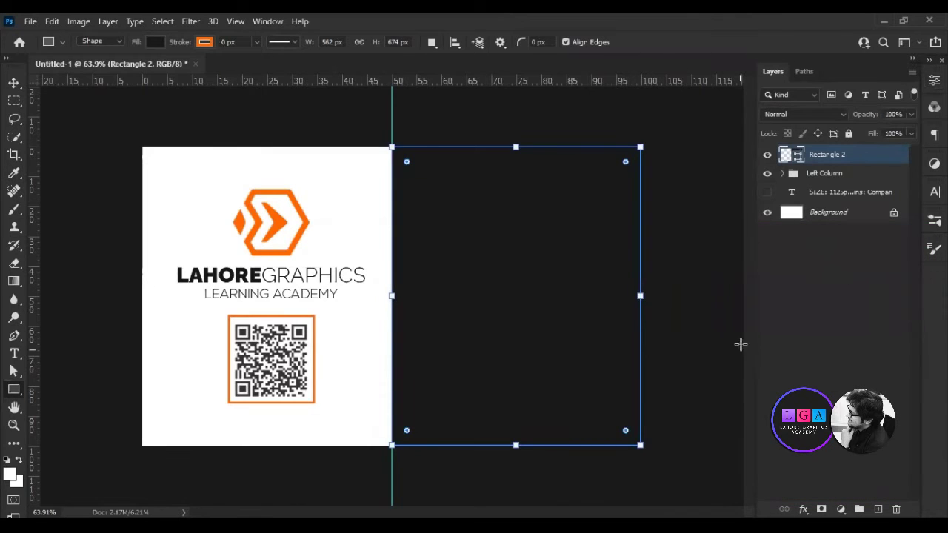
click(781, 318)
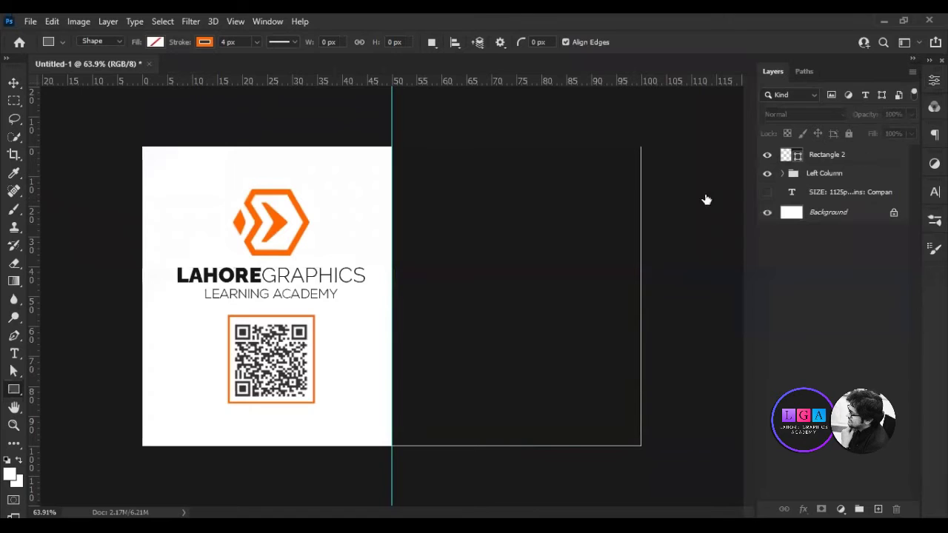
Free-transform Rectangle 2, dragging its lower-right corner toward the card's bottom-right corner
scroll(674, 361, down, 1)
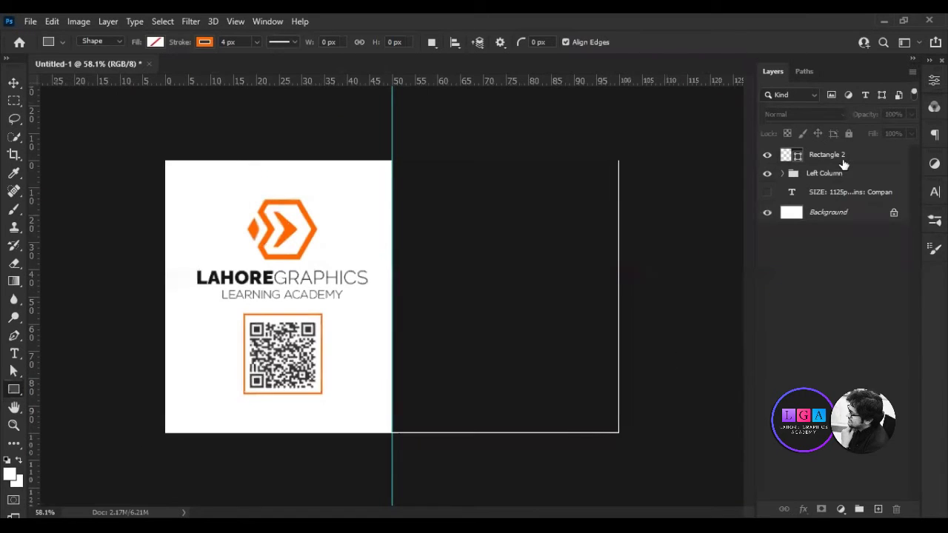
click(826, 155)
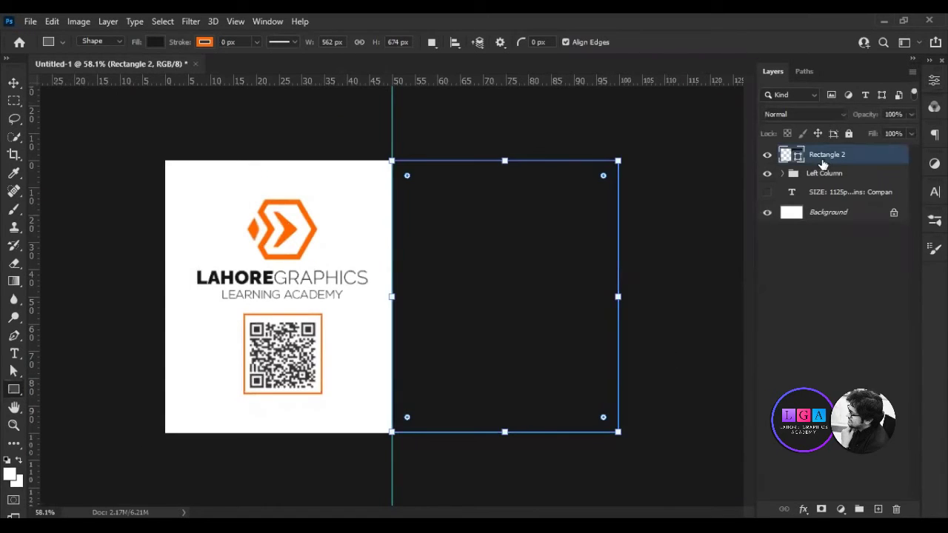
alt+click(767, 193)
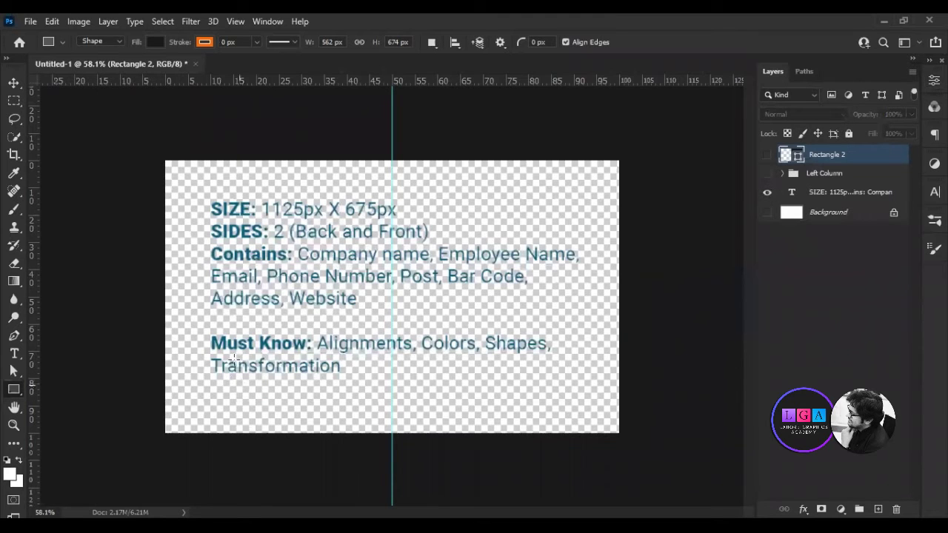
alt+click(767, 192)
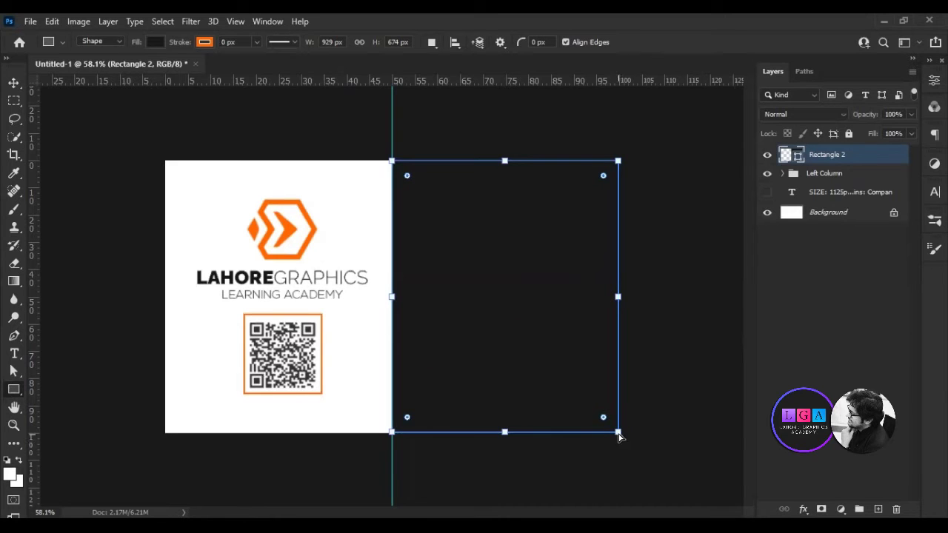
key(ctrl+t)
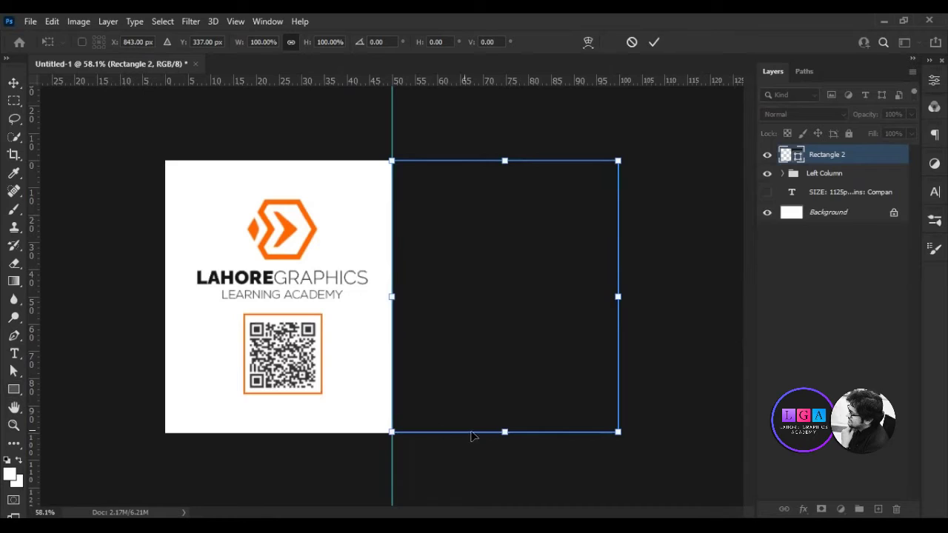
drag(615, 431, 535, 332)
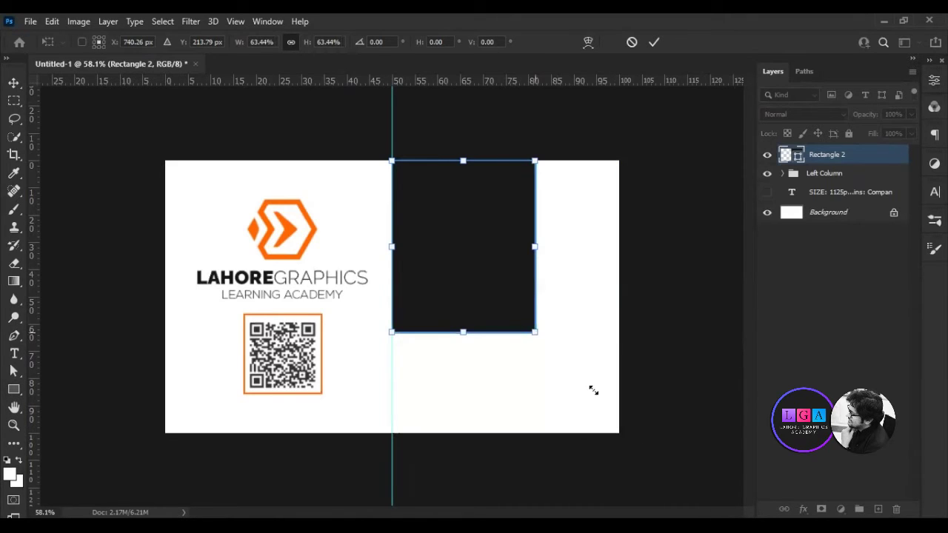
drag(619, 416, 626, 427)
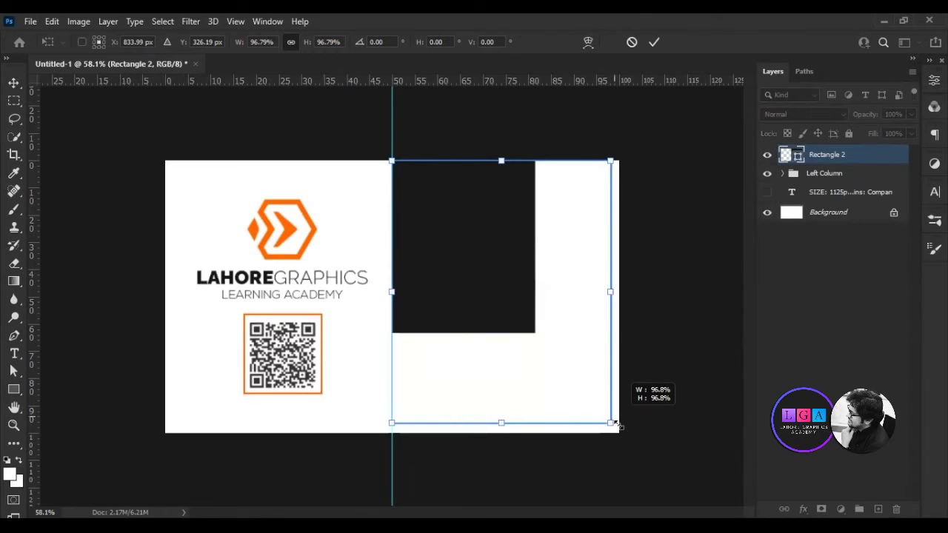
drag(614, 424, 619, 432)
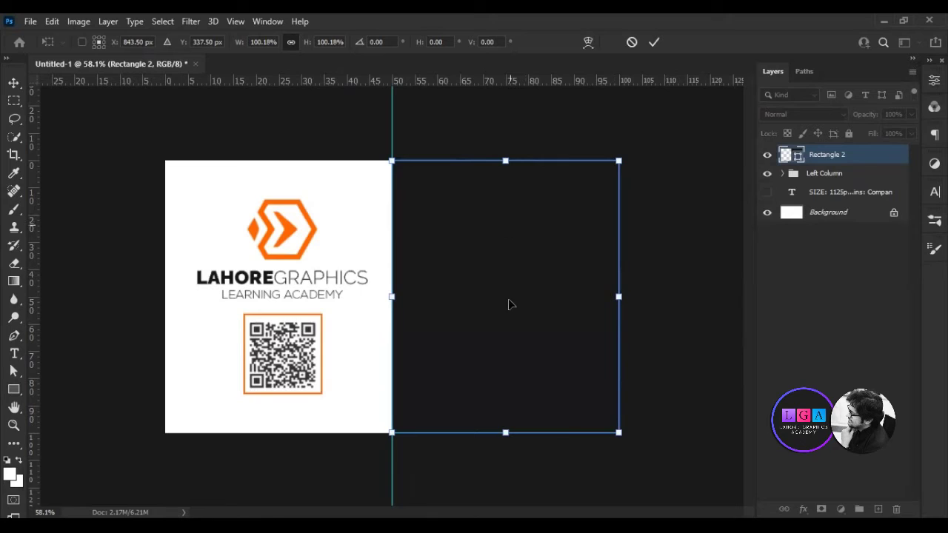
drag(618, 432, 590, 375)
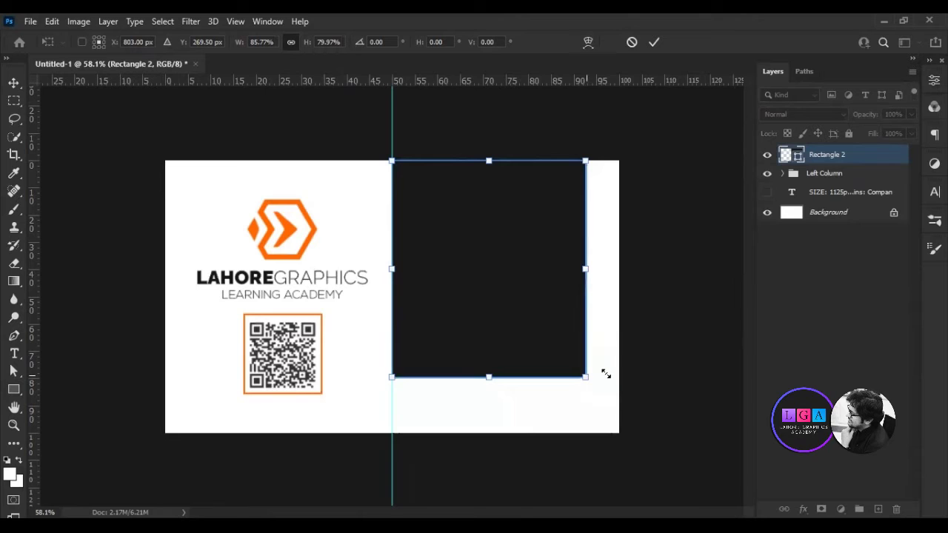
Rescale the rectangle to reach the card's right and bottom edges and commit it
scroll(635, 390, up, 3)
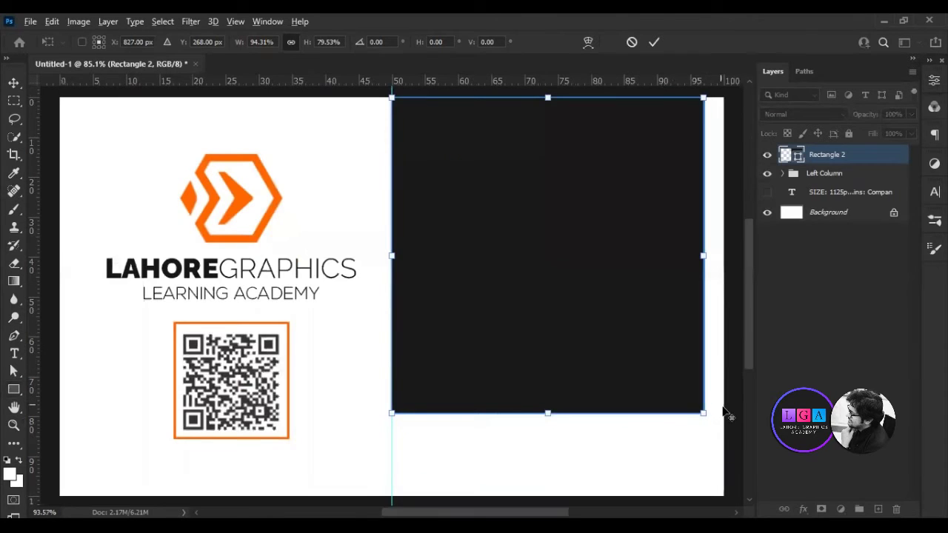
drag(613, 383, 506, 377)
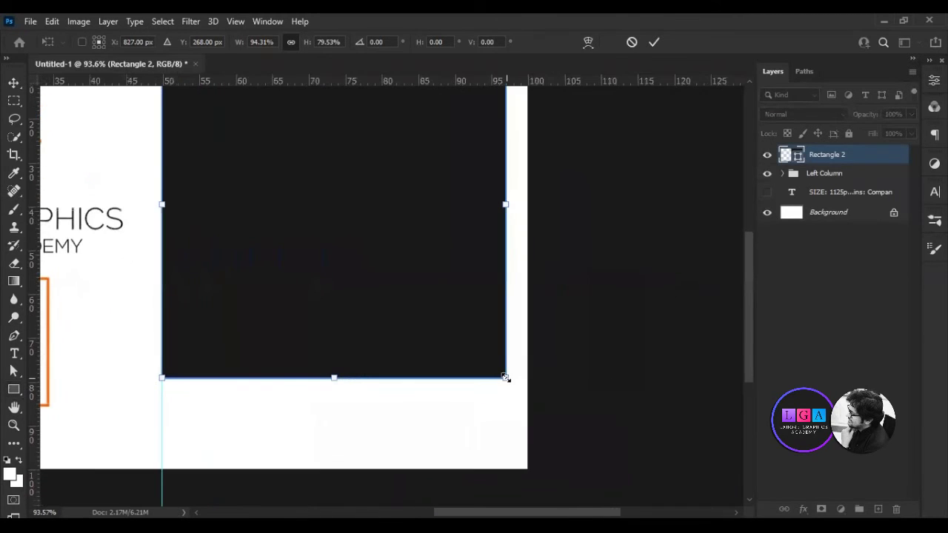
mouse_move(505, 378)
mouse_down()
mouse_move(451, 325)
mouse_move(457, 334)
mouse_up()
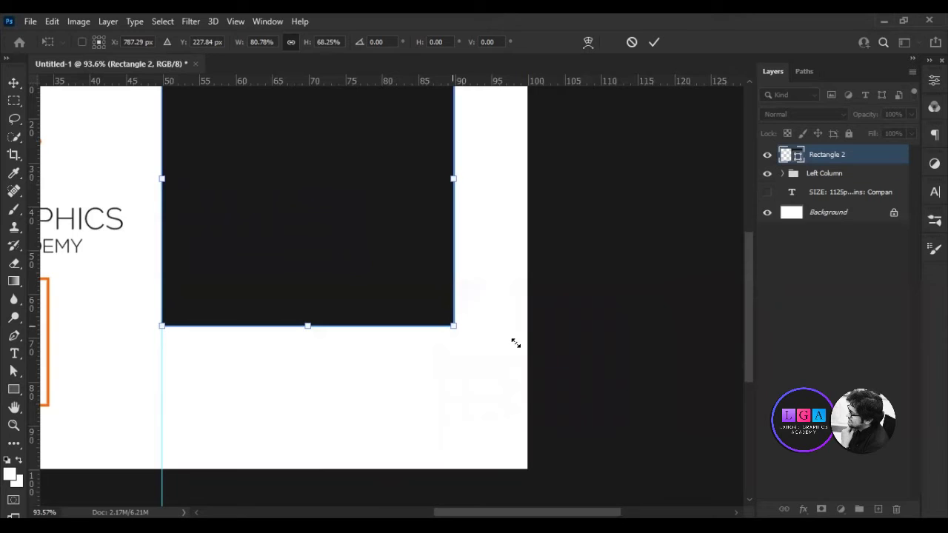
drag(522, 343, 508, 321)
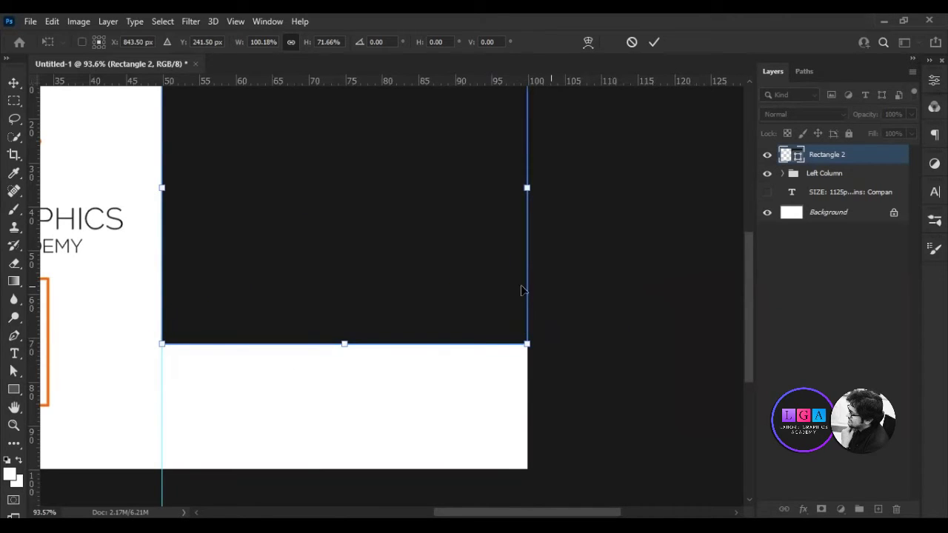
scroll(467, 334, down, 3)
scroll(466, 334, left, 1)
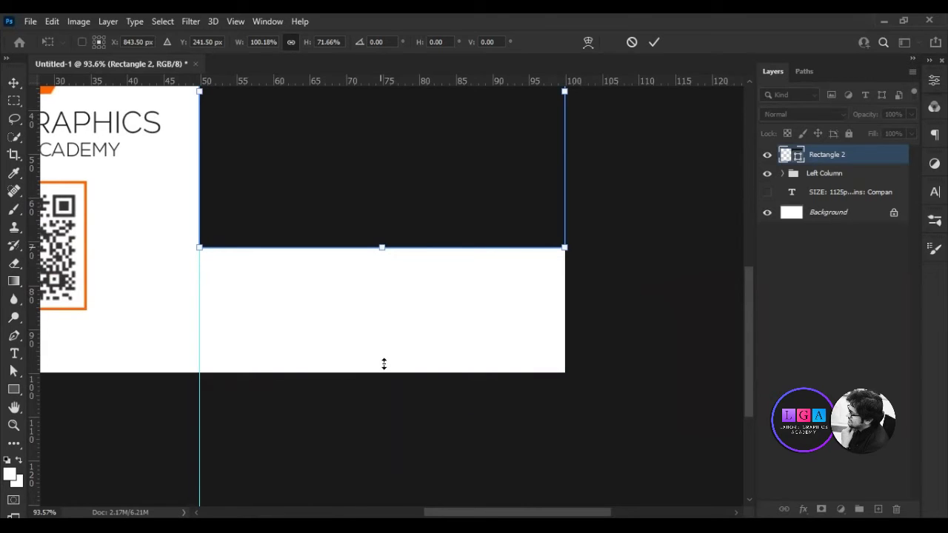
drag(384, 368, 413, 358)
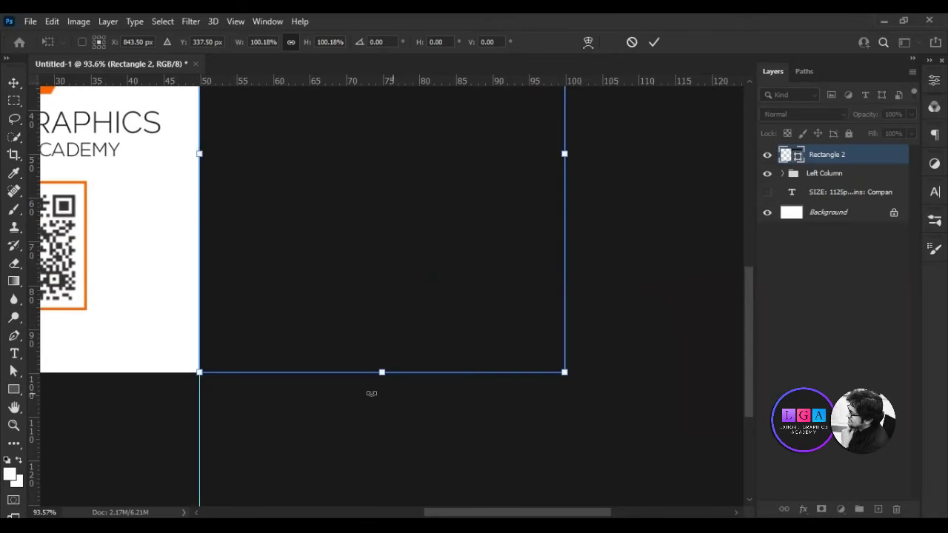
scroll(290, 398, down, 2)
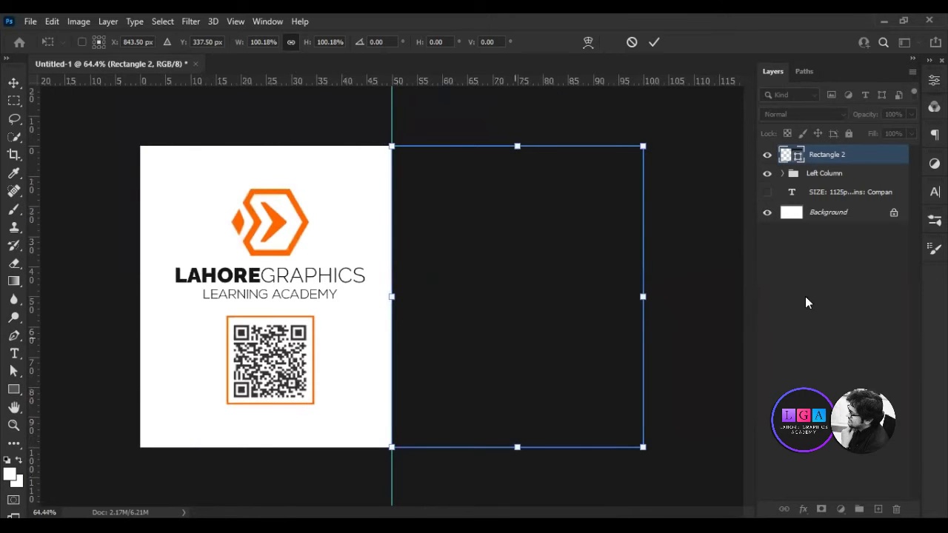
click(851, 312)
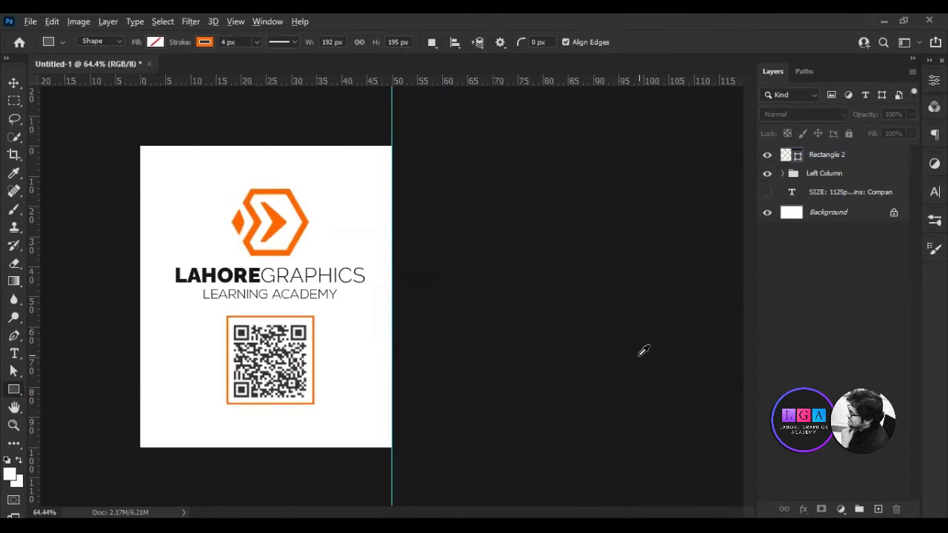
Zoom out and set the pasteboard around the card to Light Gray
key(ctrl+minus)
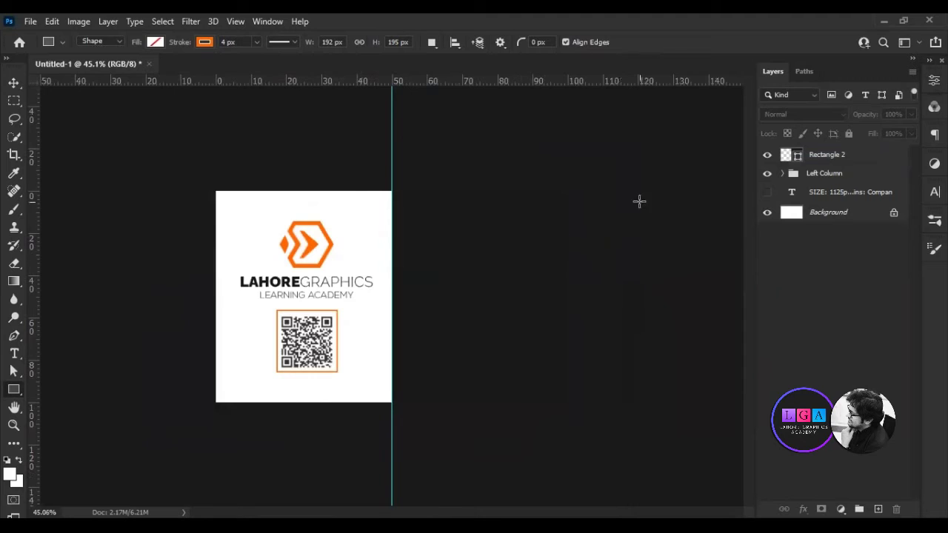
key(ctrl+minus)
key(ctrl+plus)
key(ctrl+minus)
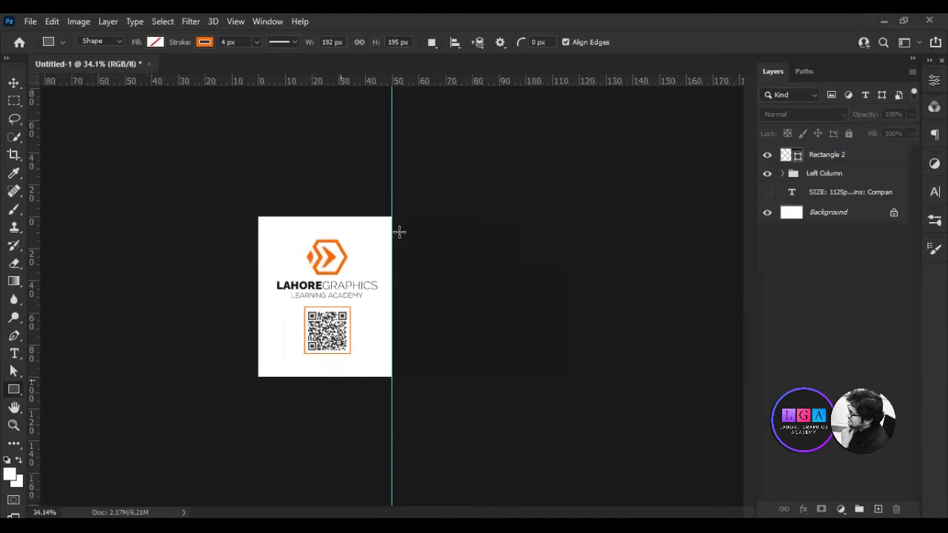
right_click(157, 171)
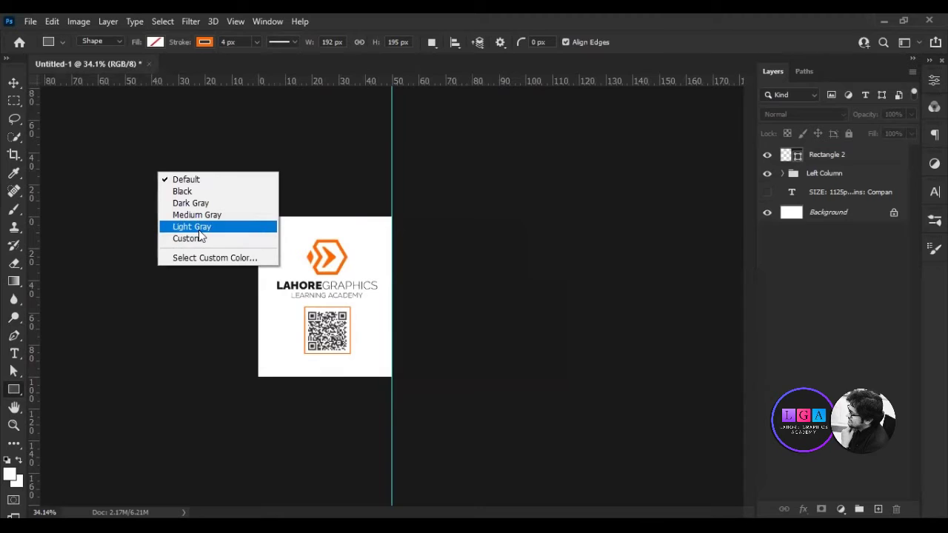
click(199, 230)
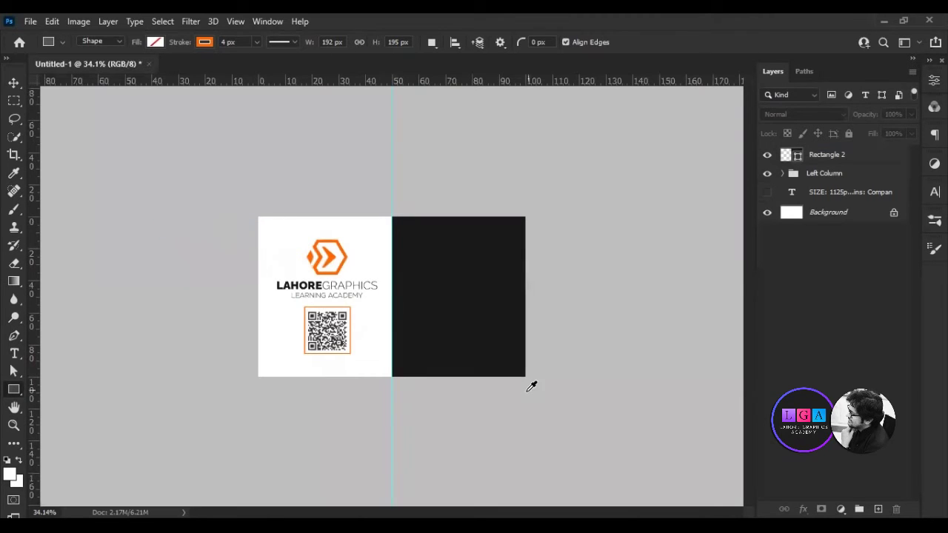
Change the pasteboard colour to Medium Gray, then Dark Gray
key(ctrl+plus)
key(ctrl+plus)
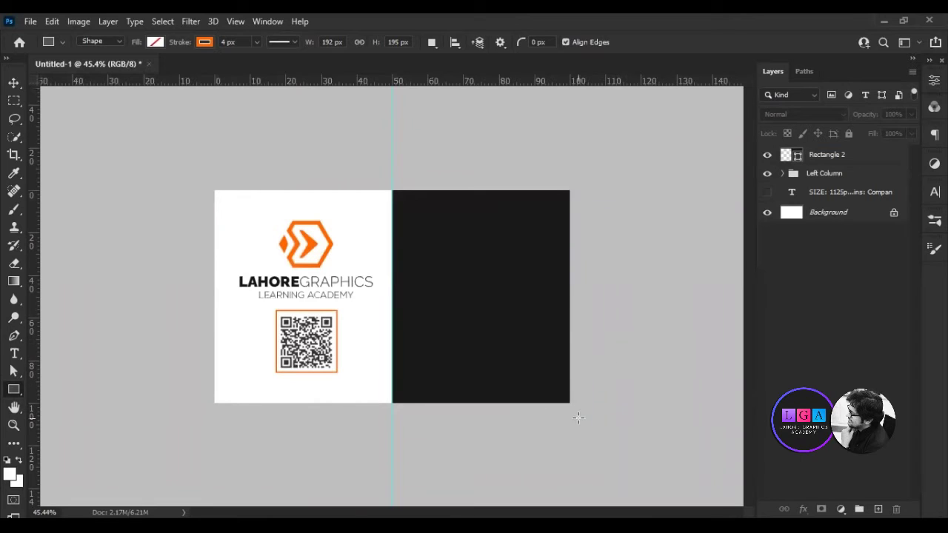
key(ctrl+plus)
scroll(641, 427, up, 1)
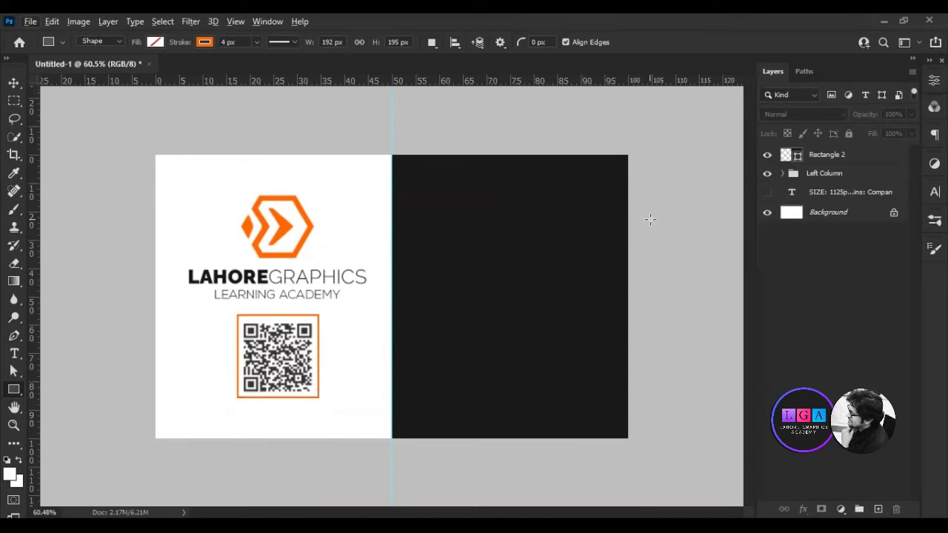
right_click(680, 216)
click(708, 260)
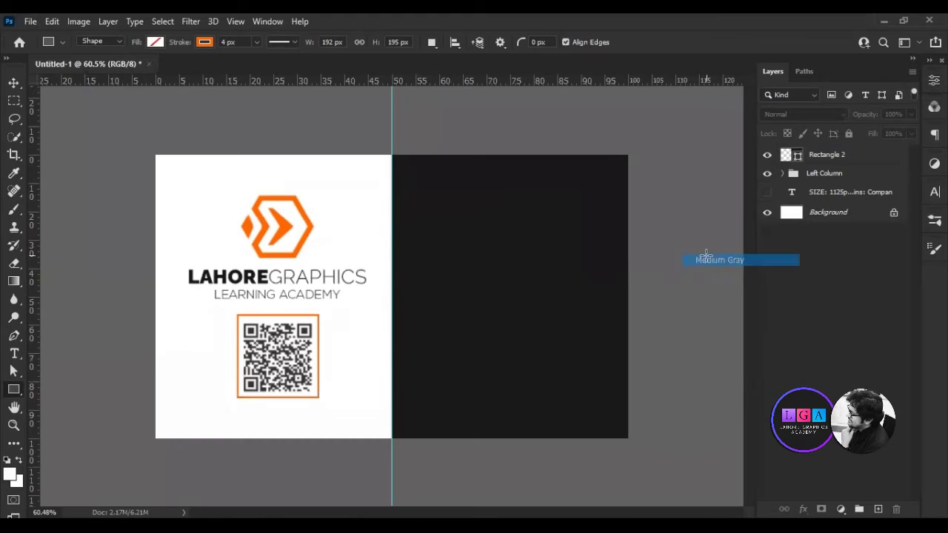
right_click(672, 259)
click(685, 291)
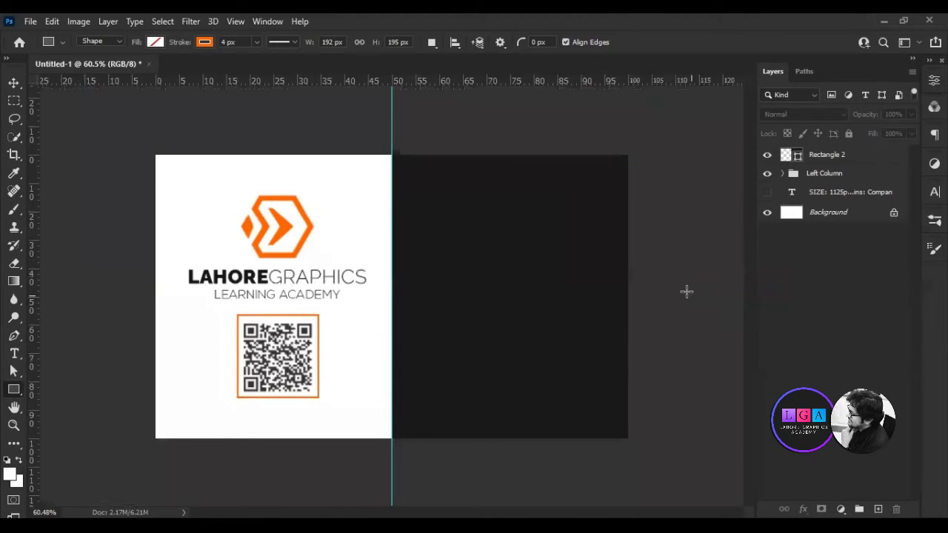
scroll(605, 440, down, 2)
scroll(619, 448, up, 3)
scroll(639, 449, down, 2)
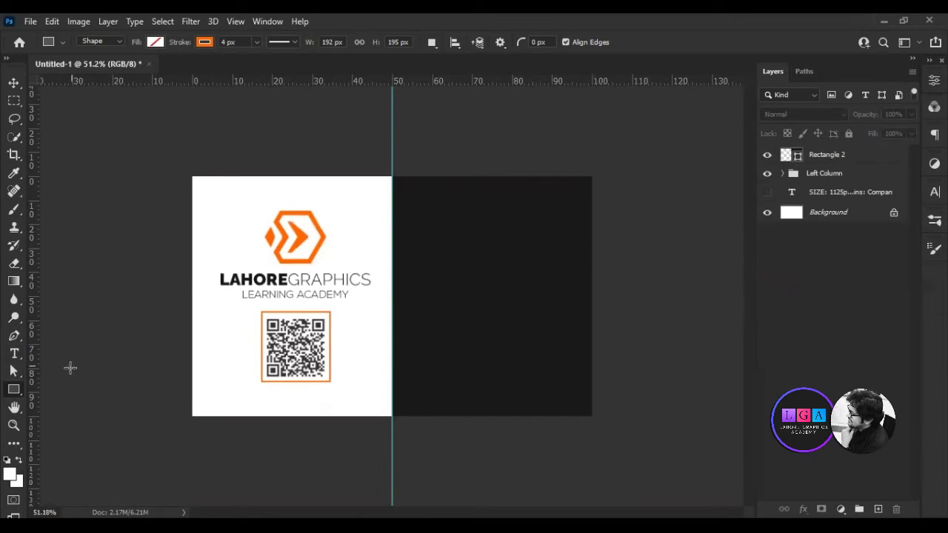
Rename the dark rectangle's layer from Rectangle 2 to 'Right Column BG'
double_click(826, 156)
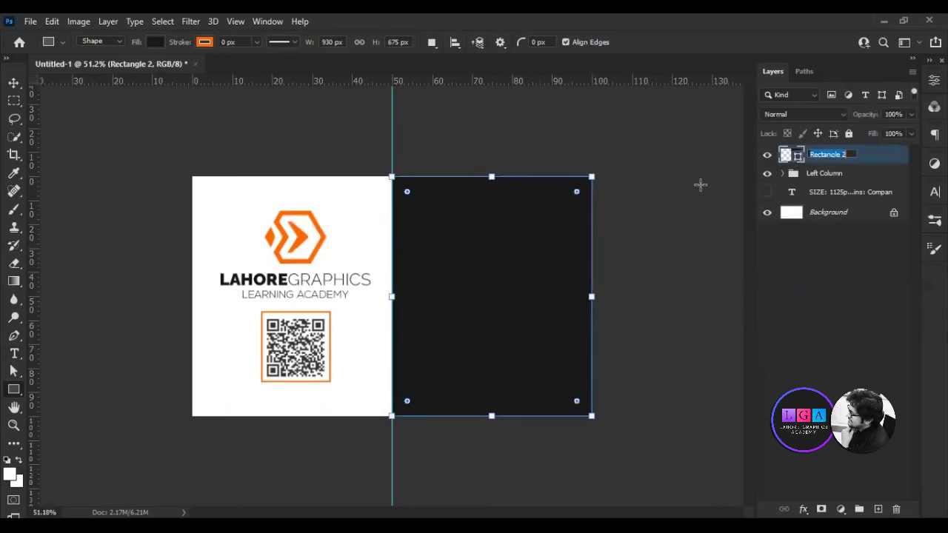
text(Right Column)
text( BG)
key(Return)
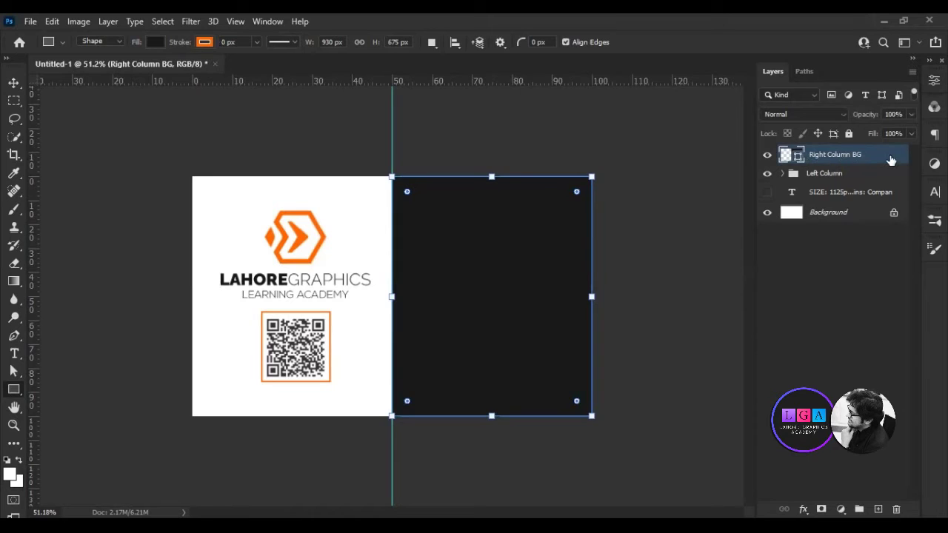
click(866, 365)
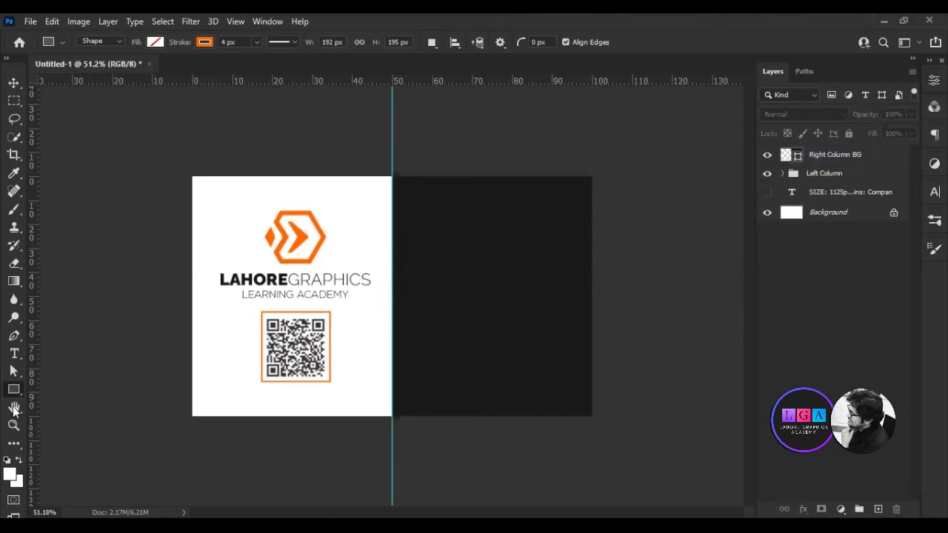
Add a placeholder text line 'Your Name' on the dark panel and select it
click(14, 354)
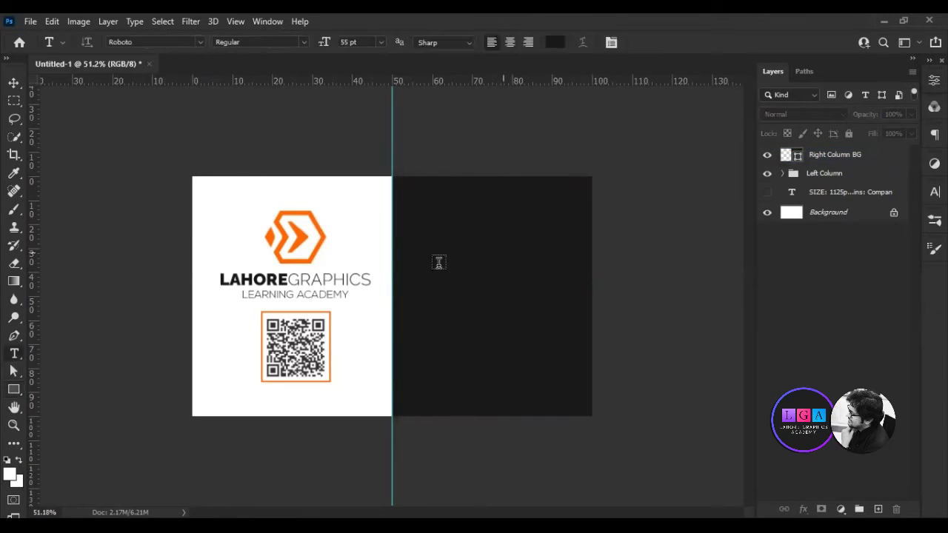
click(429, 243)
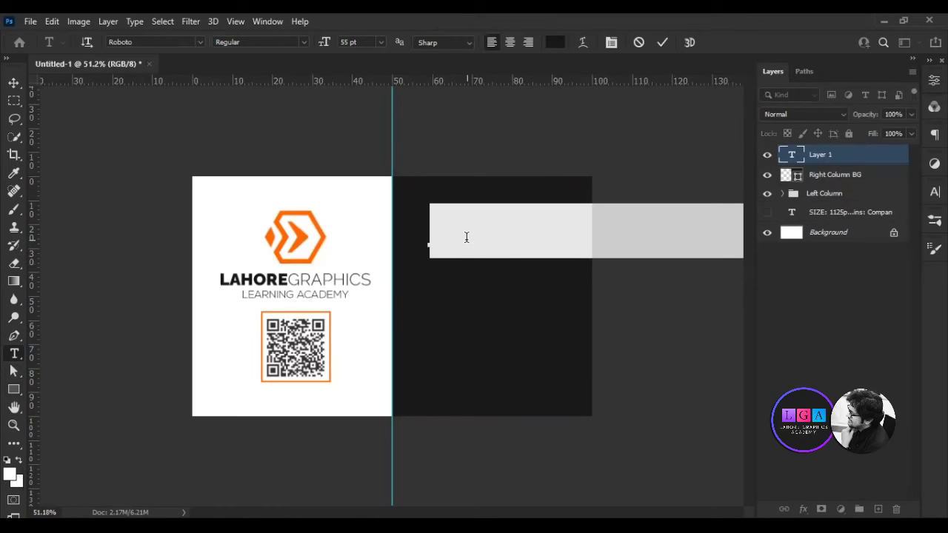
text(Your Name)
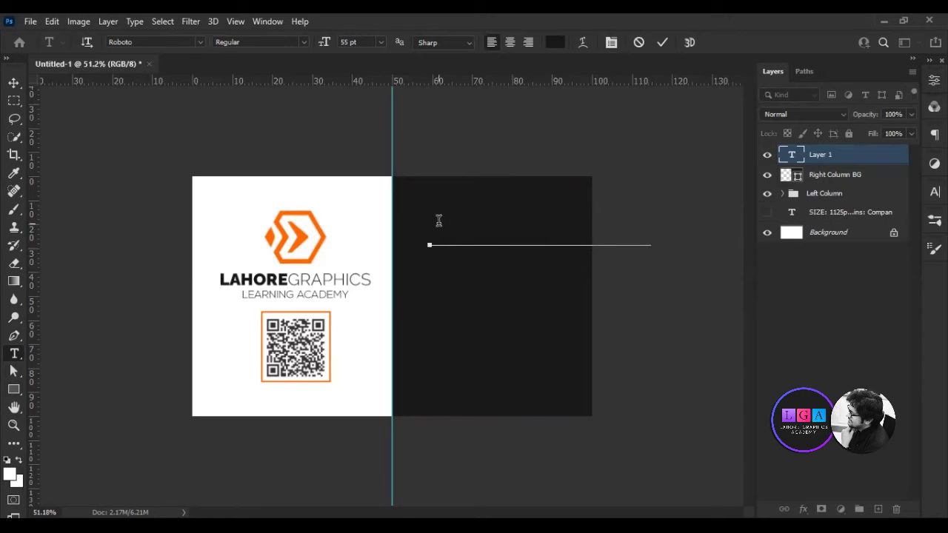
drag(439, 220, 615, 222)
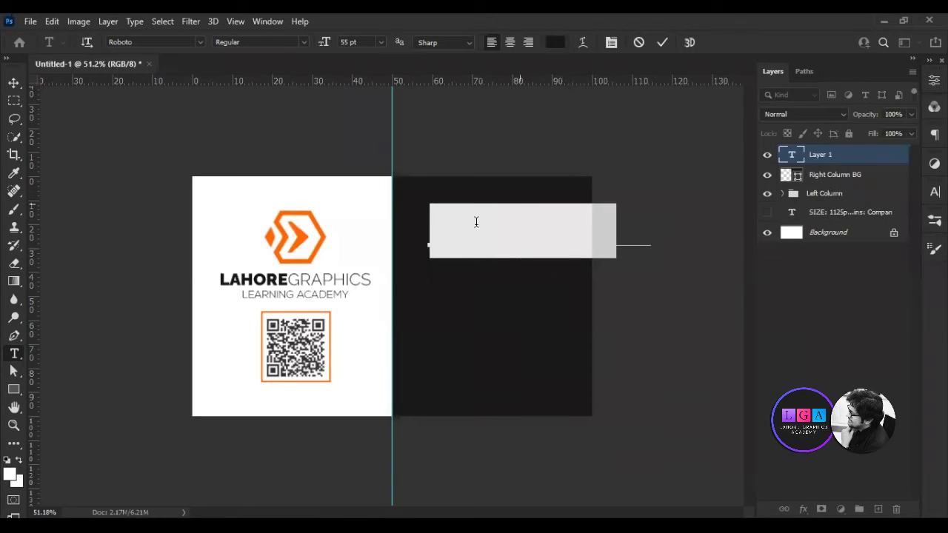
click(432, 222)
drag(431, 222, 762, 224)
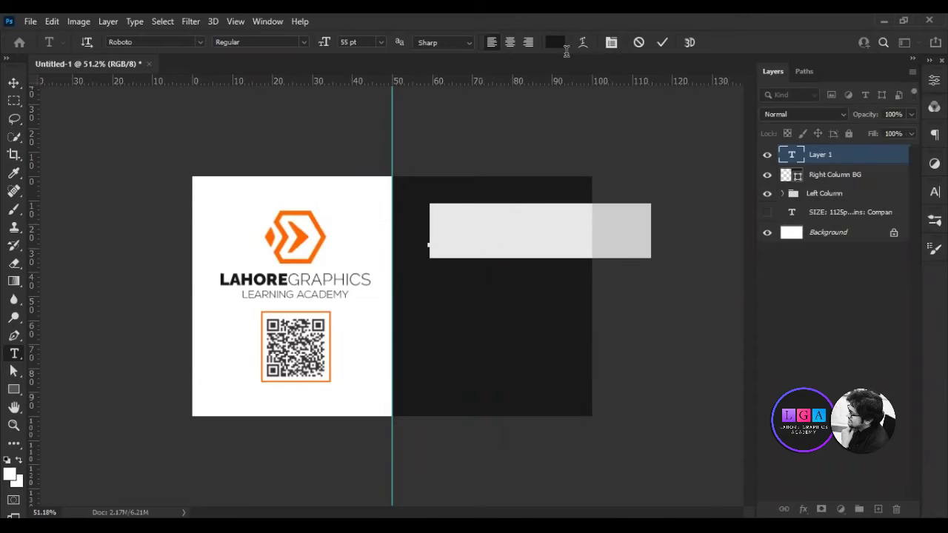
Make the selected text white (ffffff) at 18 pt
click(560, 38)
text(ffffff)
click(905, 264)
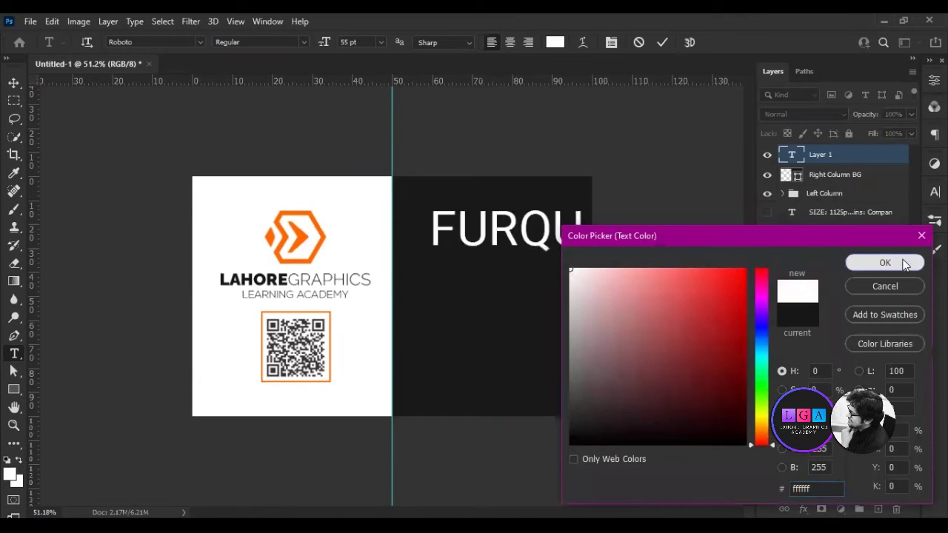
drag(326, 42, 304, 48)
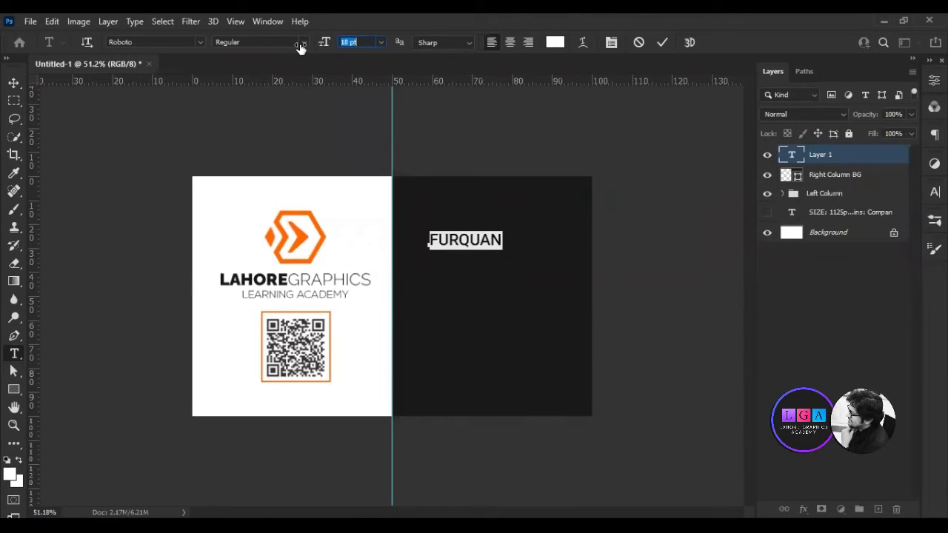
key(Return)
Change the text to the cardholder's full name and select the whole line
key(Right)
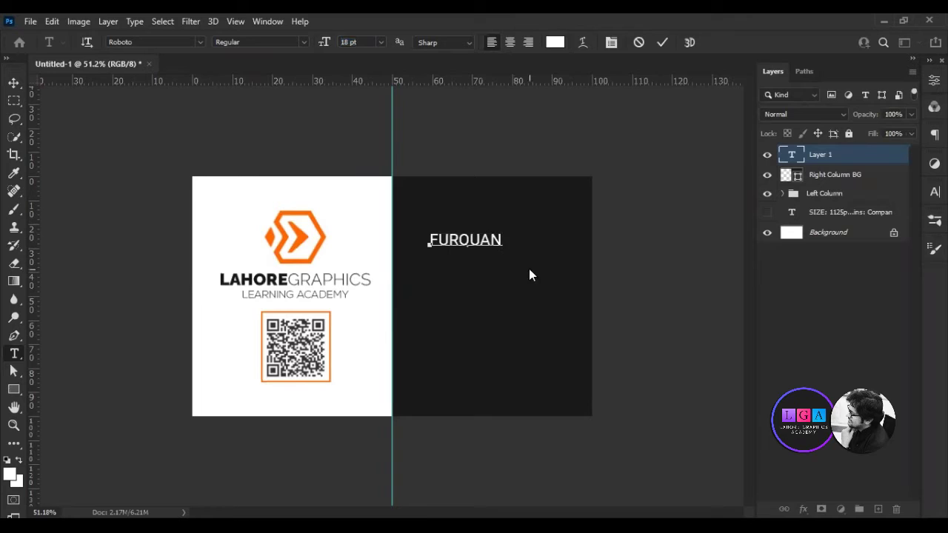
text(HAQUR)
key(BackSpace)
text(E)
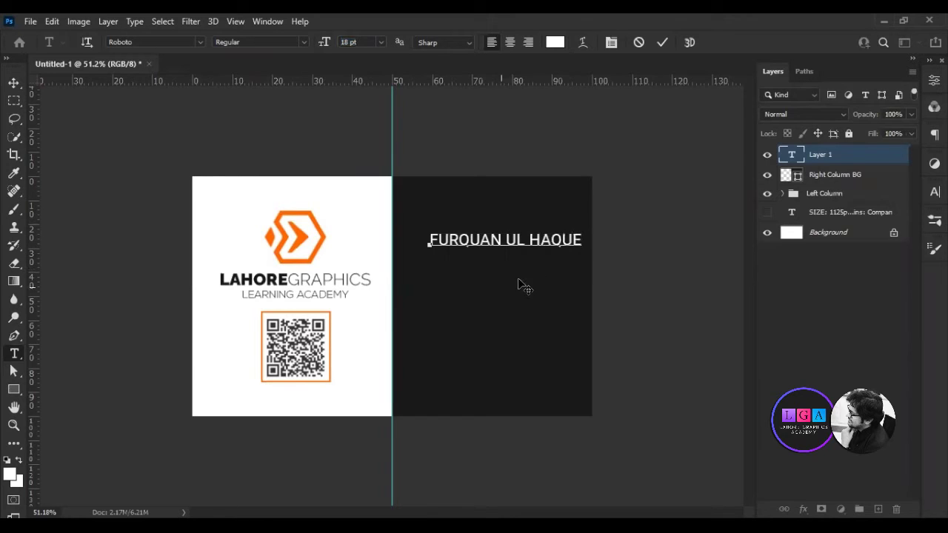
key(Left)
key(Left)
key(Left)
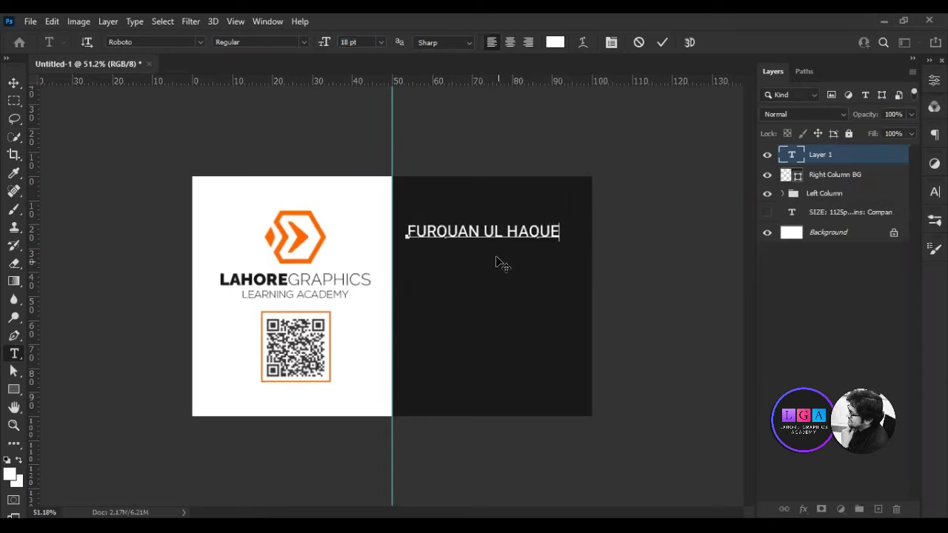
double_click(485, 232)
click(495, 233)
triple_click(495, 232)
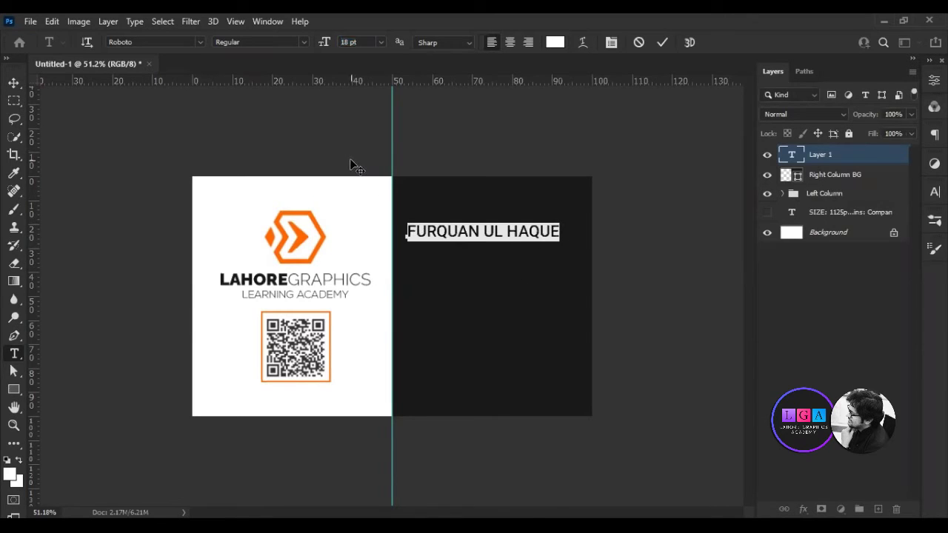
click(199, 43)
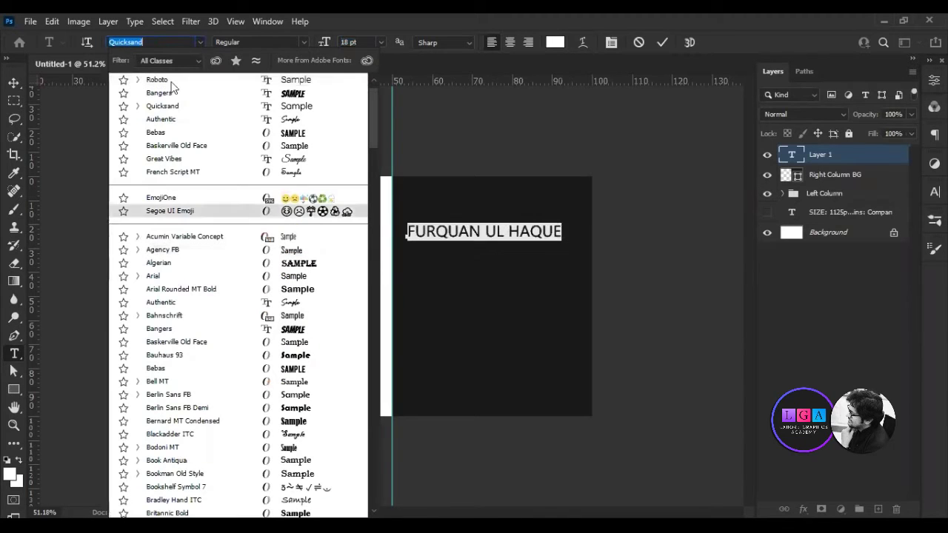
Set the name line's font to Nexa Bold and commit the text
click(165, 40)
double_click(165, 40)
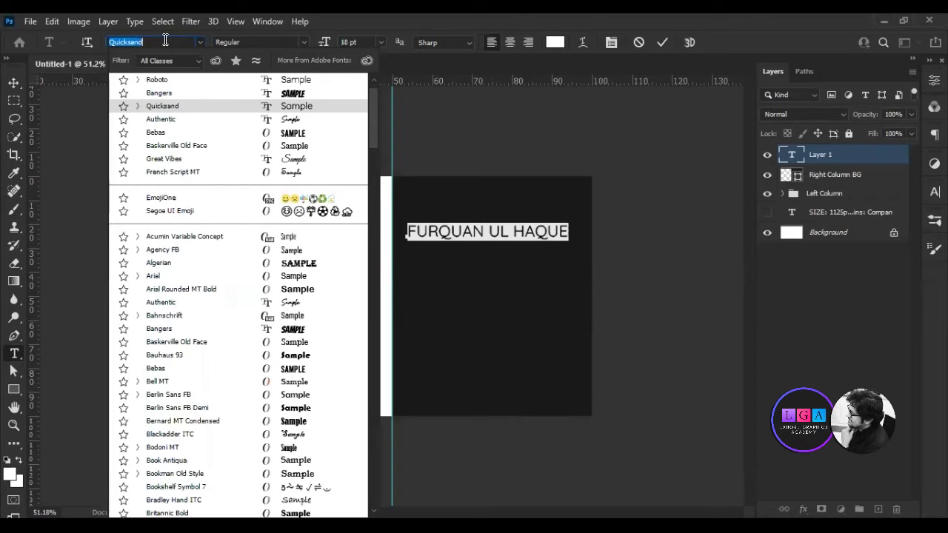
text(N)
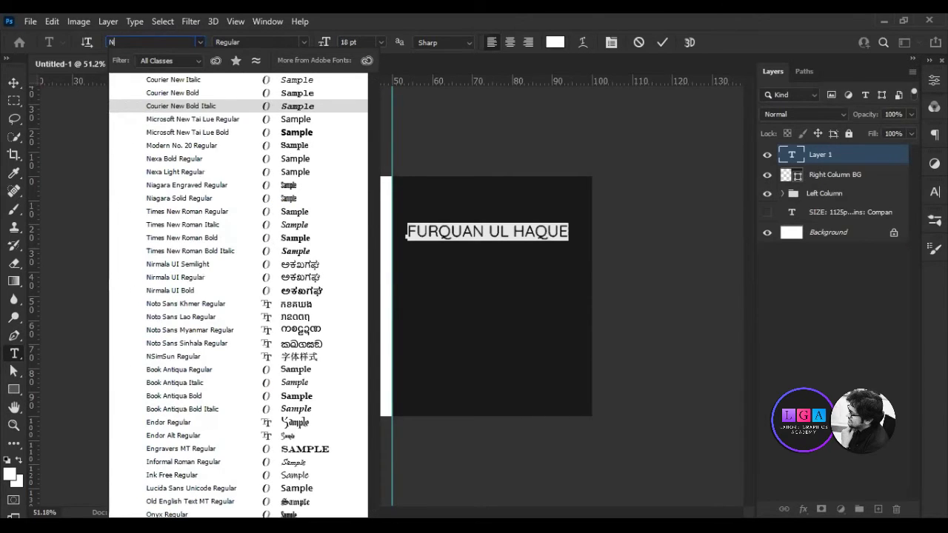
text(exa Bold)
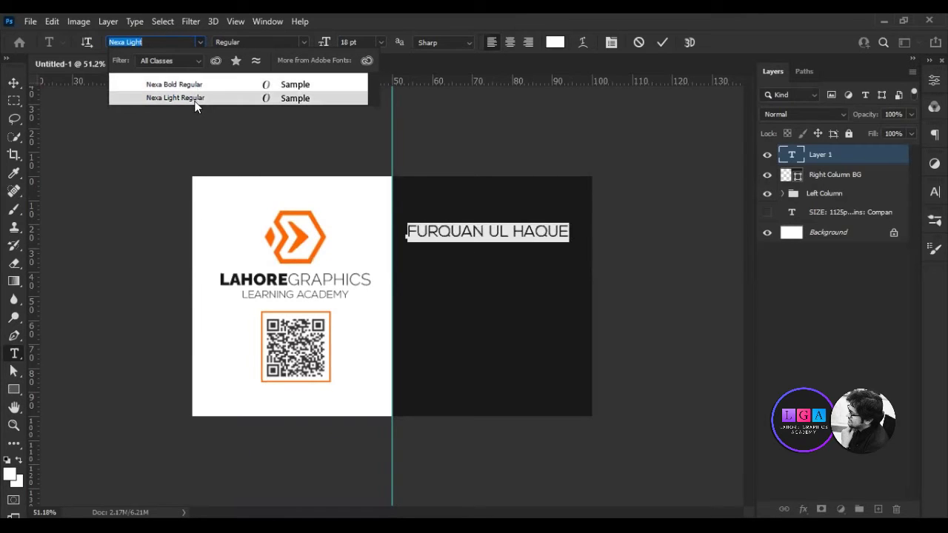
click(192, 85)
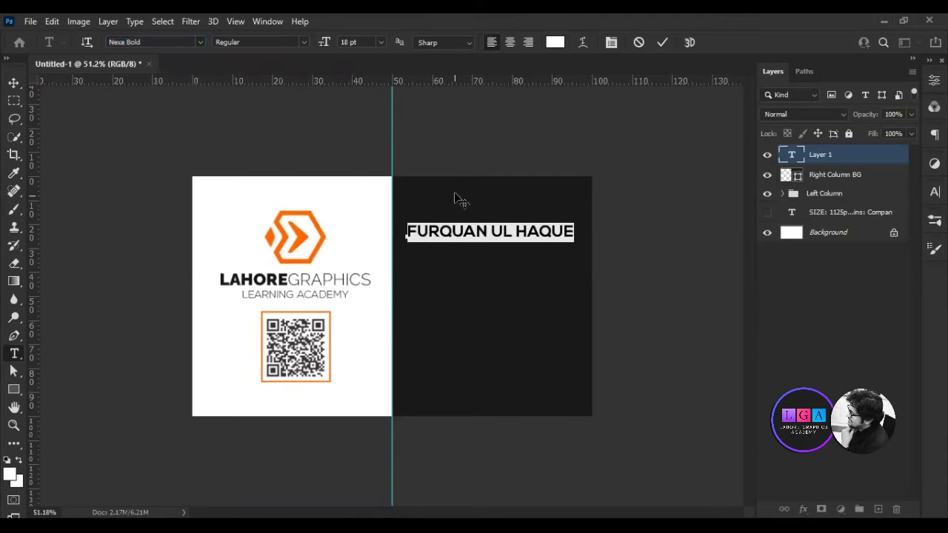
click(634, 212)
key(ctrl+plus)
key(ctrl+plus)
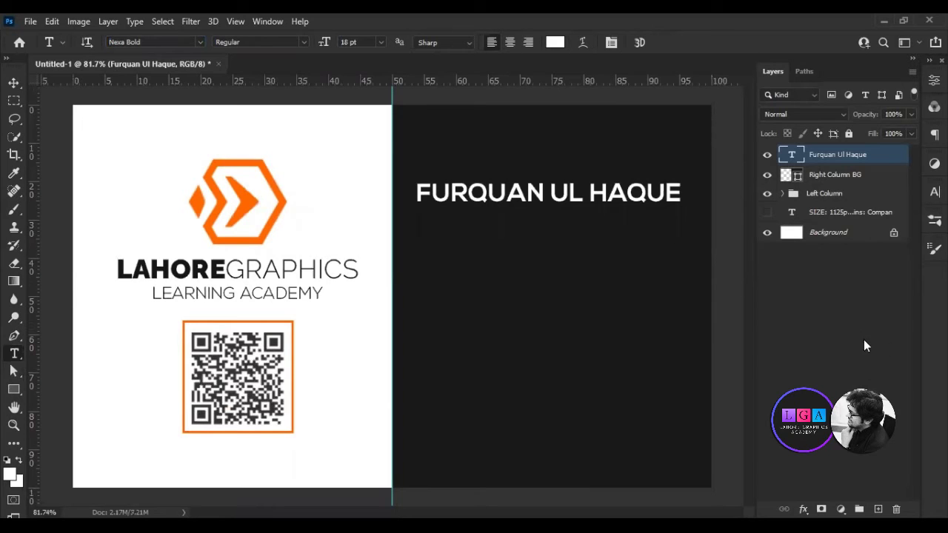
Scale the name text layer down to about 83.74% with Free Transform
key(ctrl+alt+a)
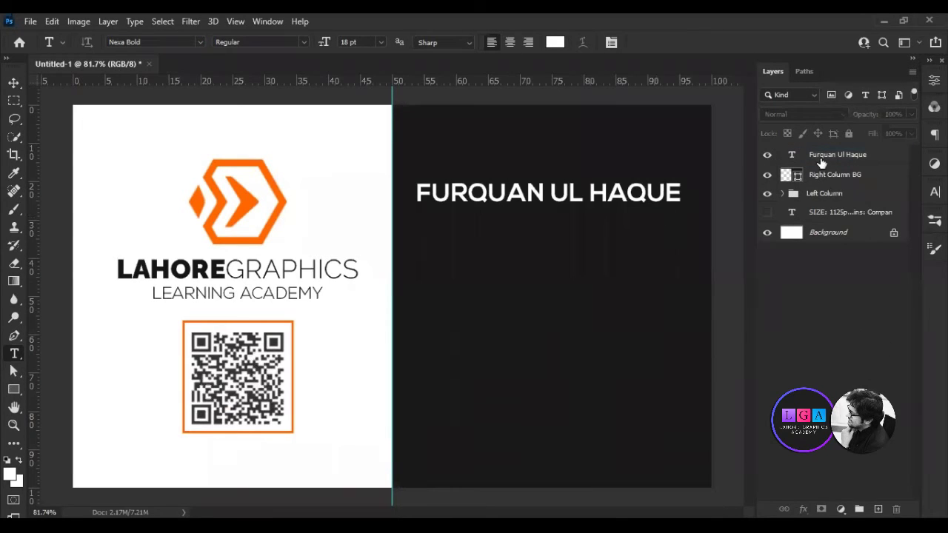
ctrl+click(670, 207)
key(ctrl+t)
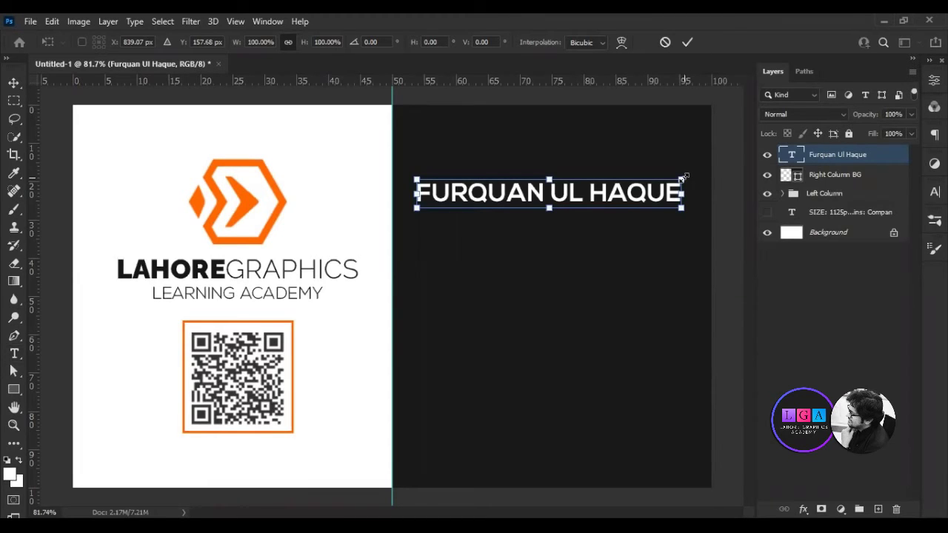
drag(682, 178, 640, 185)
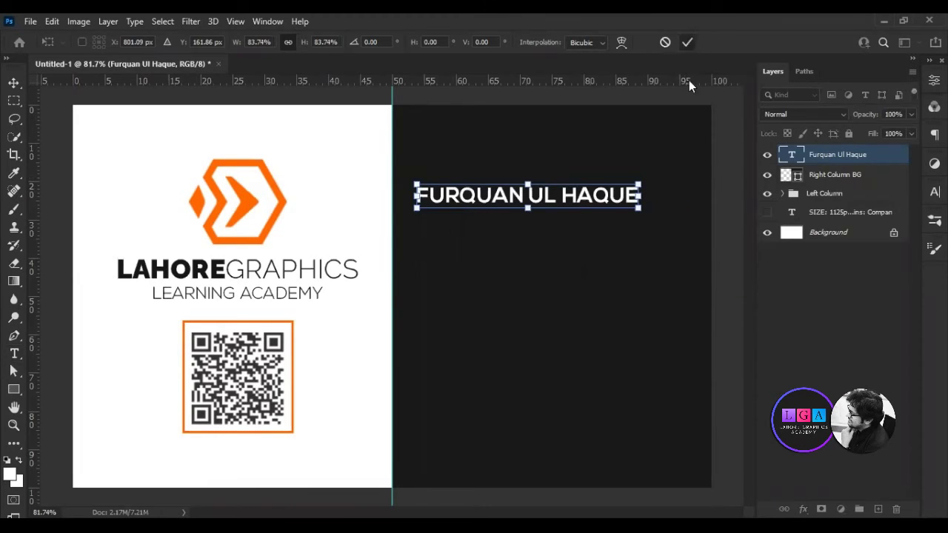
click(687, 42)
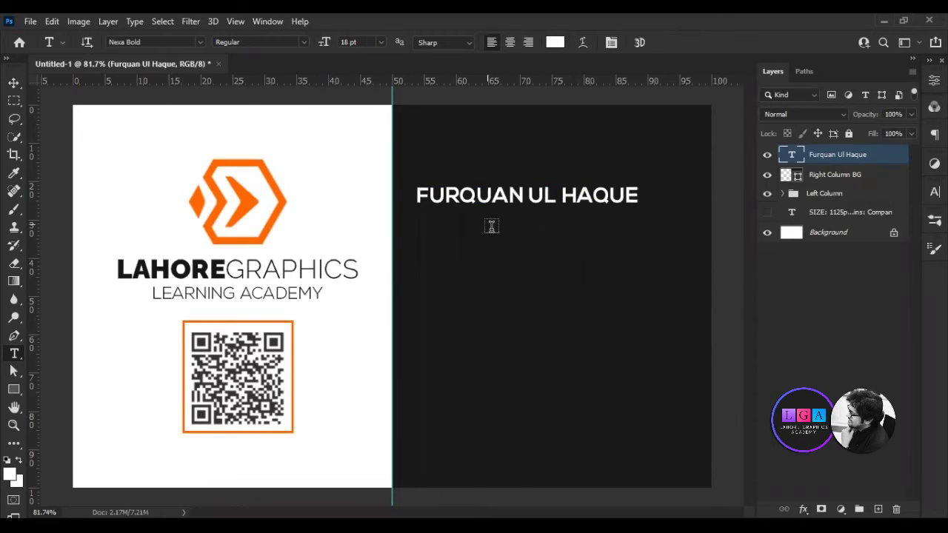
key(ctrl+alt+a)
key(ctrl+minus)
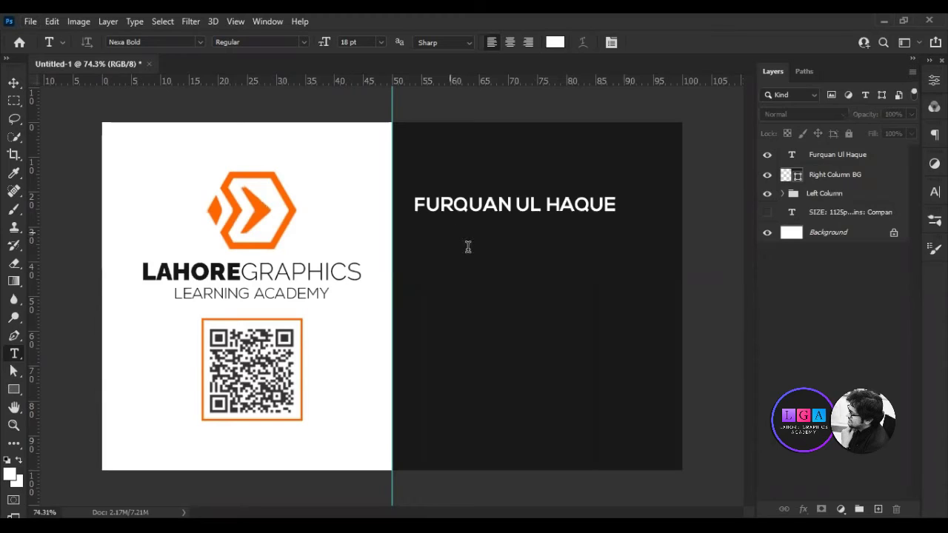
Add a second text line reading 'ONLINE TUTOR' below the name and select it
click(468, 246)
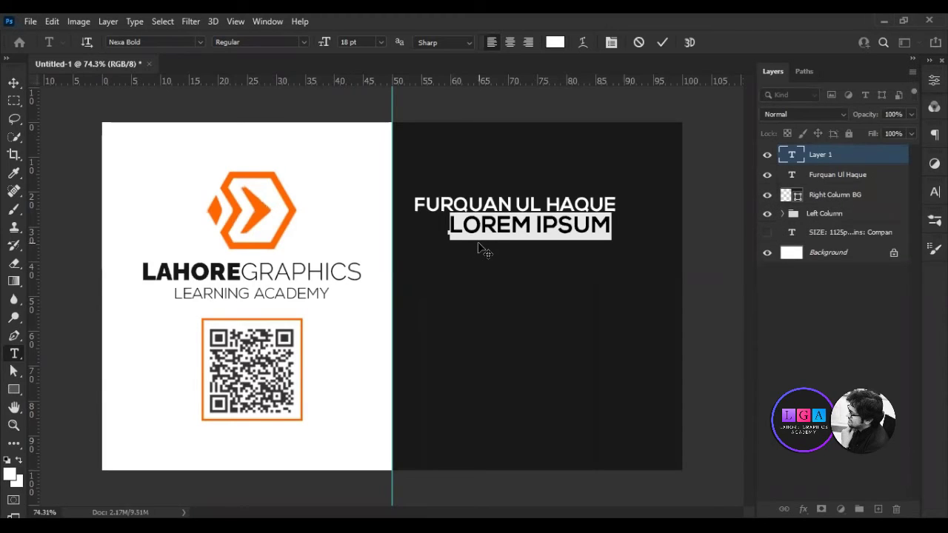
text(TUTOR)
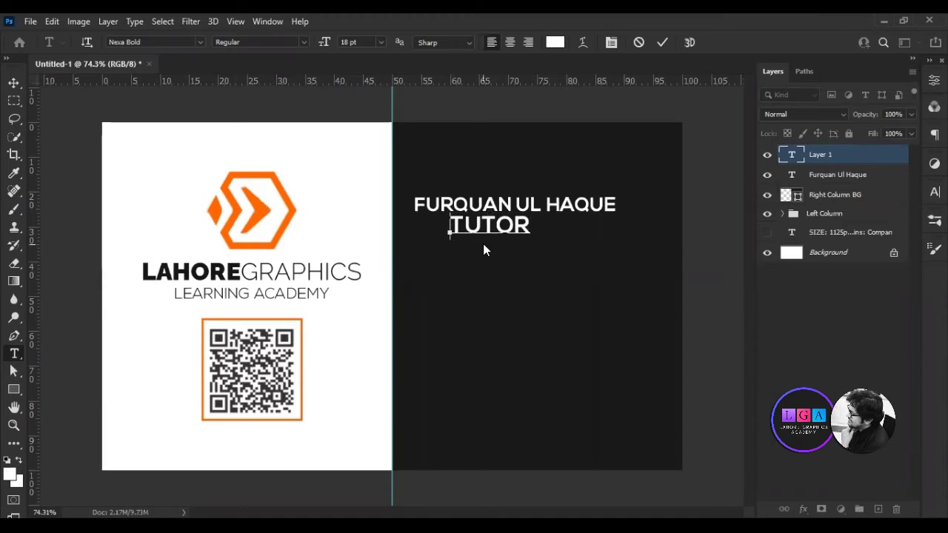
key(Home)
text(ONLINE)
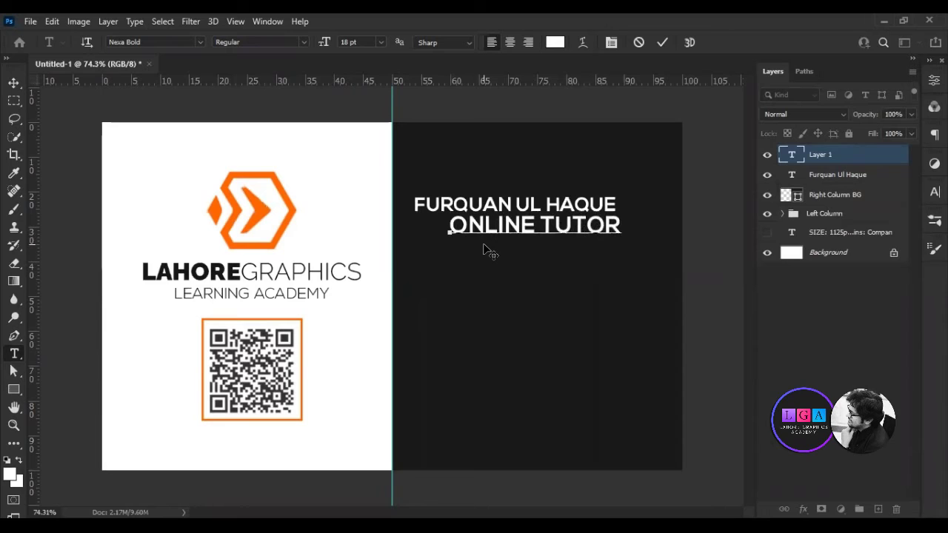
drag(548, 226, 512, 247)
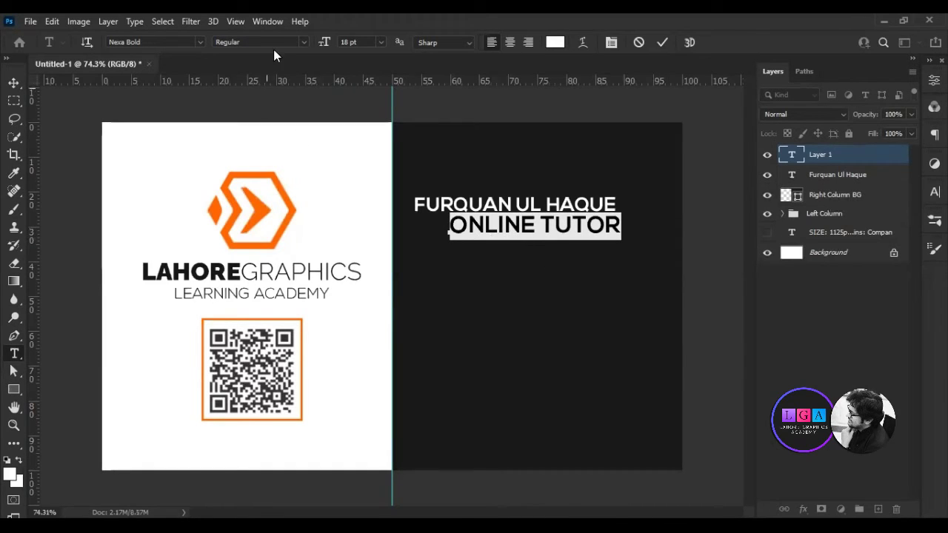
click(166, 42)
Set ONLINE TUTOR in Roboto Thin 13 pt, right-aligned under the name
text(r)
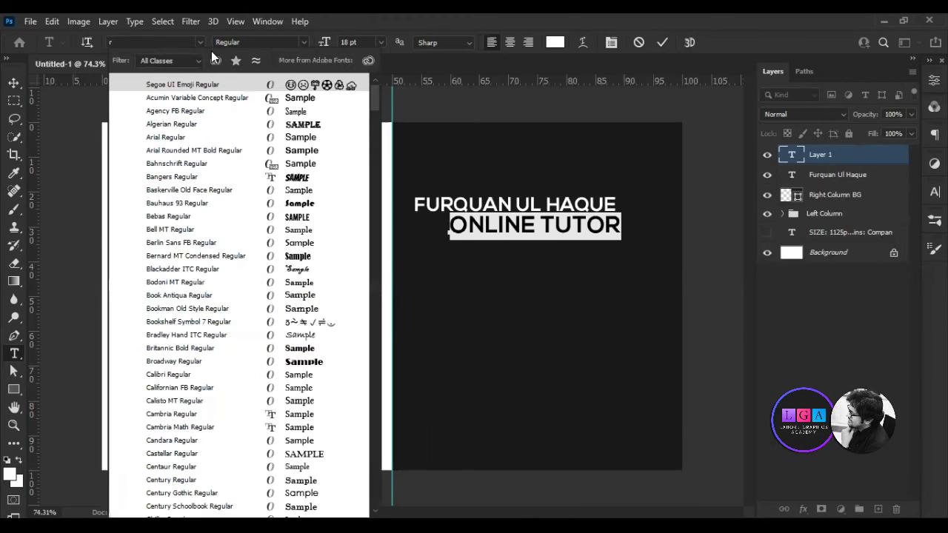
text(oboto)
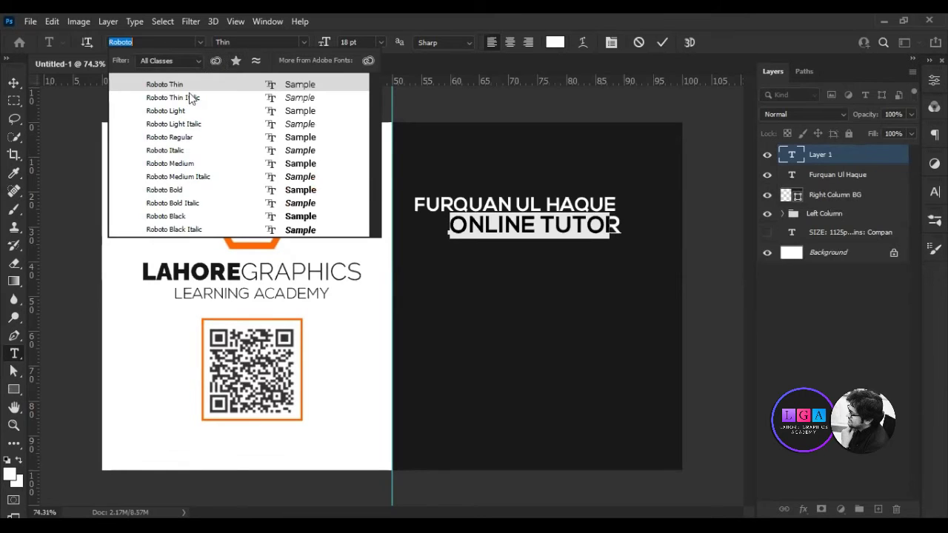
click(169, 85)
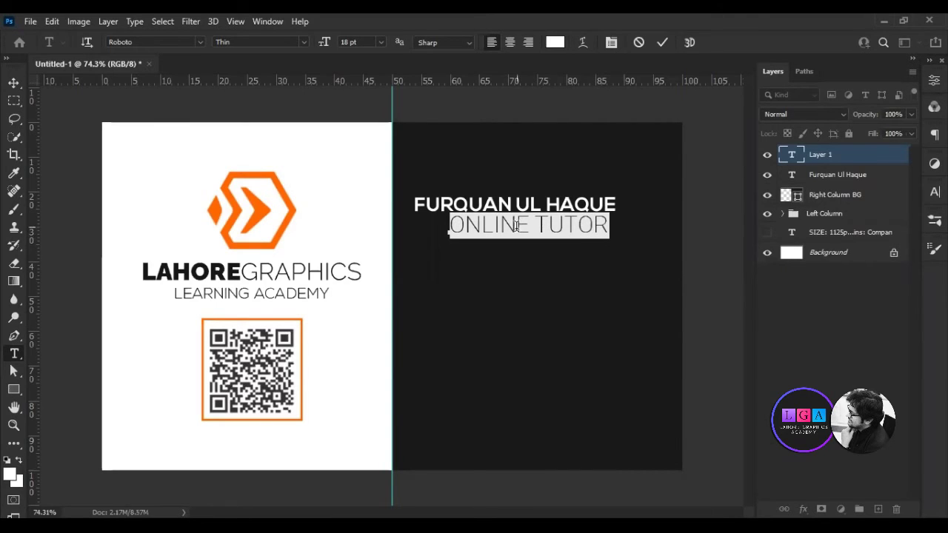
drag(324, 42, 323, 44)
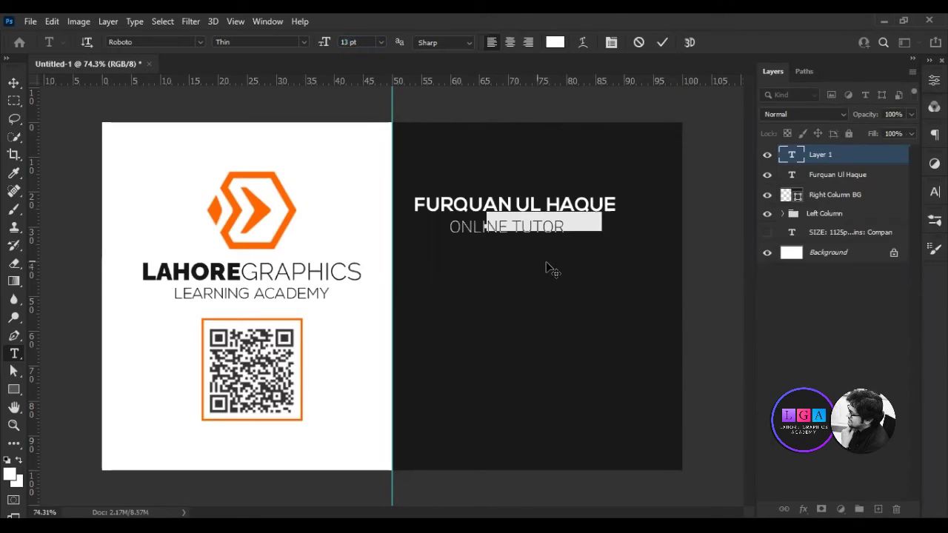
key(ctrl+shift+Right)
key(ctrl+shift+Right)
key(ctrl+shift+Right)
key(ctrl+shift+Up)
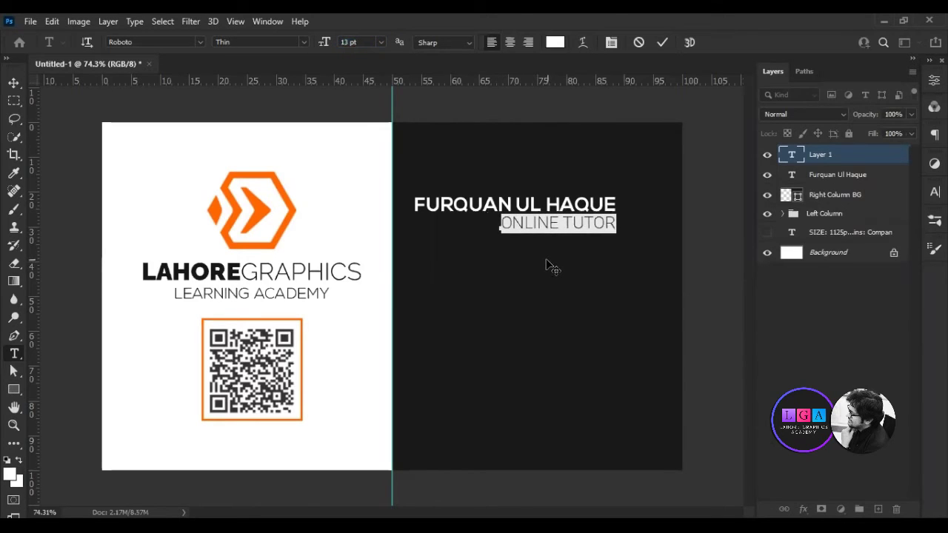
click(662, 44)
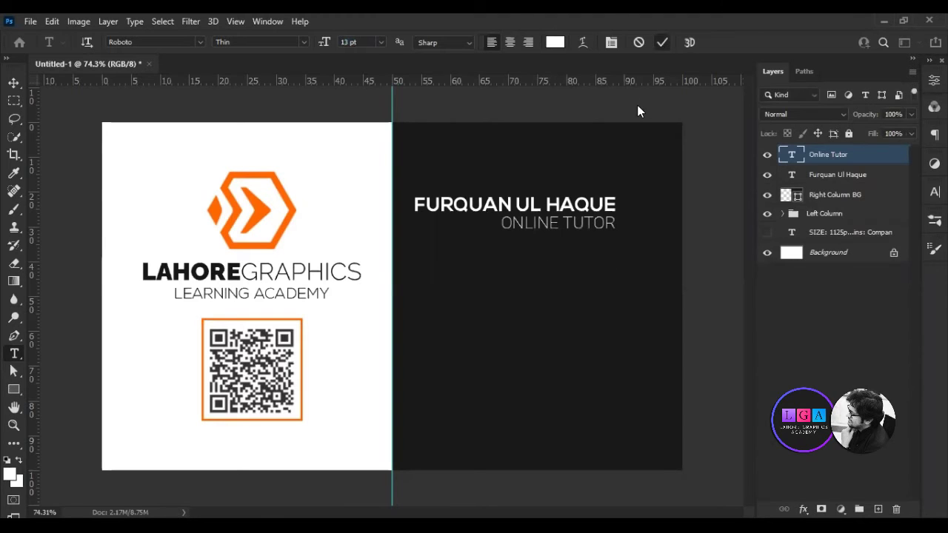
scroll(595, 251, up, 2)
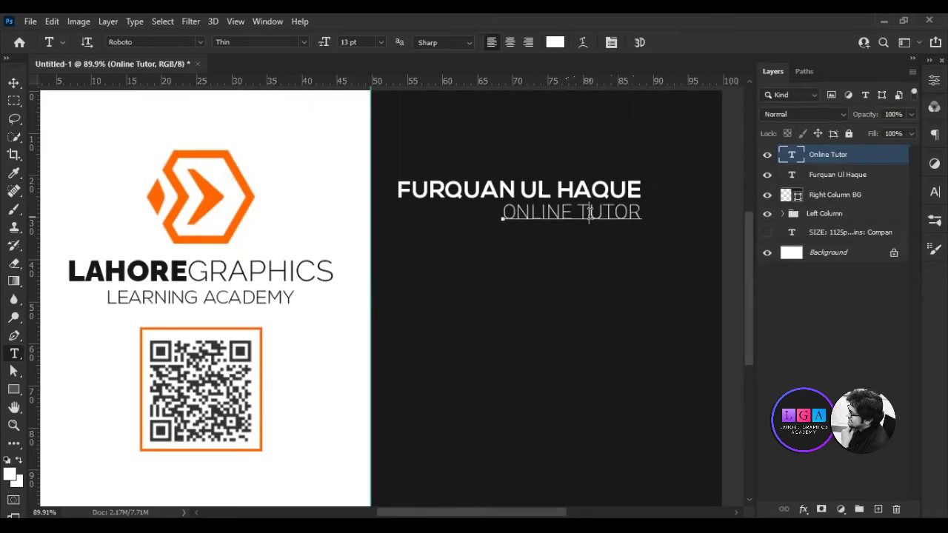
Try Medium and Black weights on ONLINE TUTOR, then keep it Thin
triple_click(590, 212)
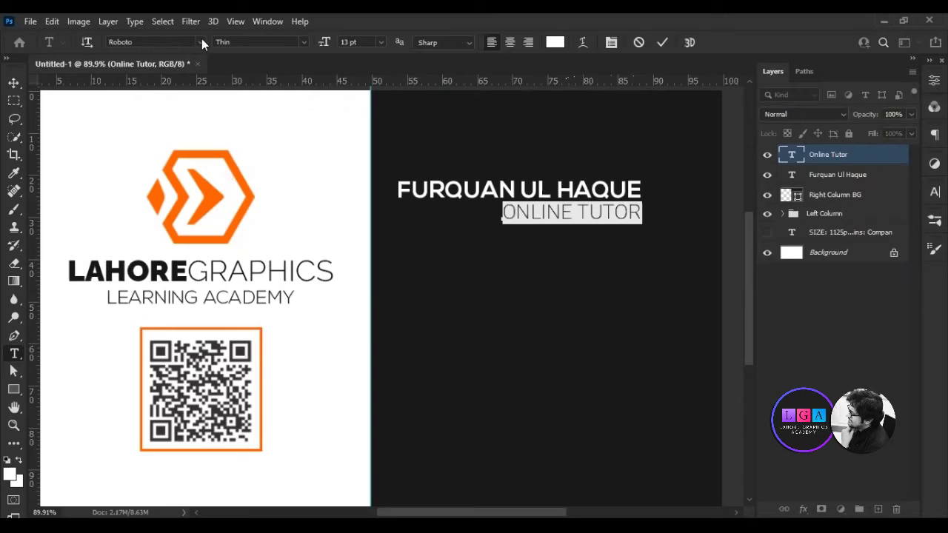
click(304, 43)
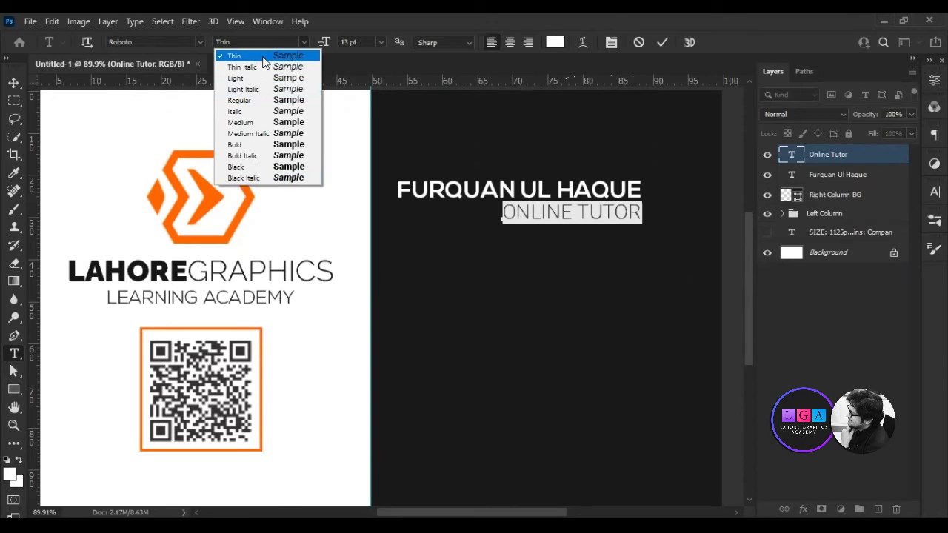
click(260, 128)
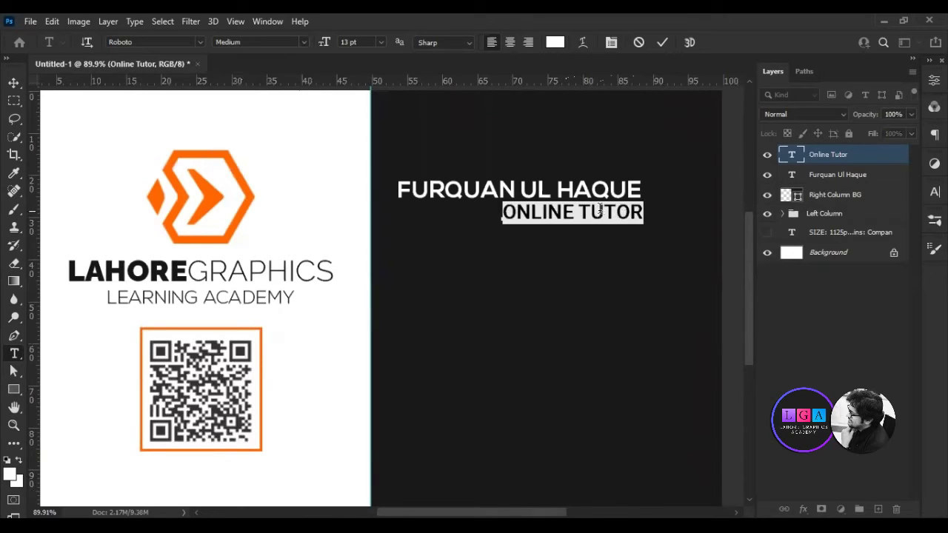
click(302, 43)
click(280, 164)
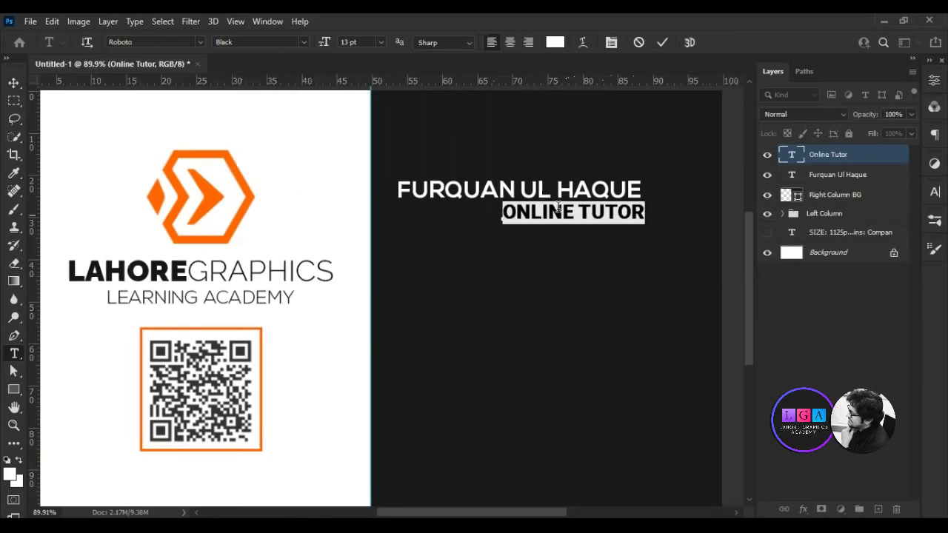
click(303, 42)
click(281, 56)
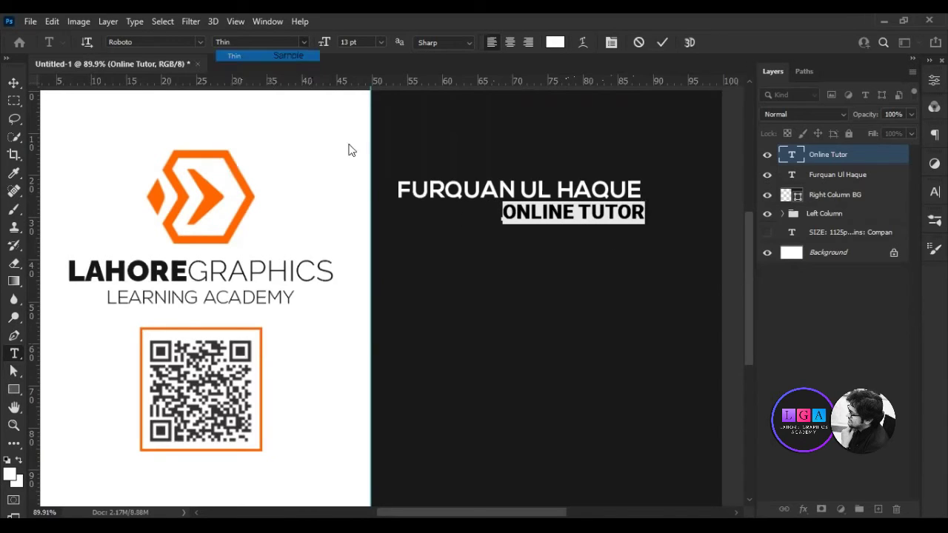
click(661, 42)
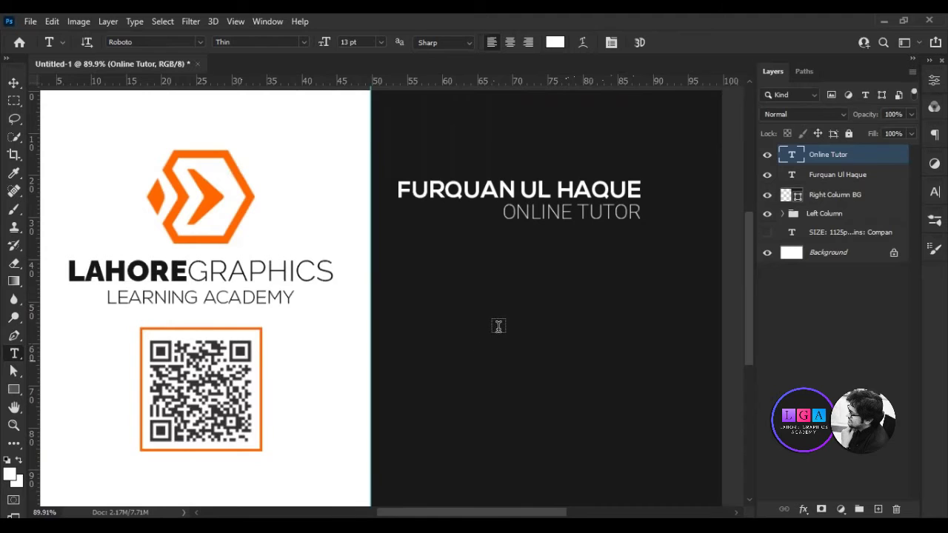
Switch ONLINE TUTOR to Roboto Light, then select the name's last two words
key(ctrl+0)
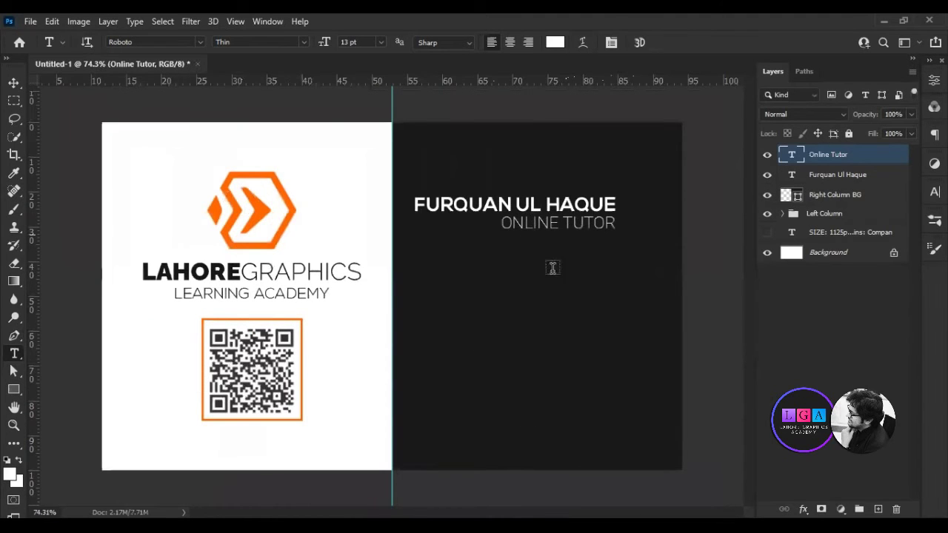
click(549, 227)
double_click(550, 223)
triple_click(570, 222)
click(570, 223)
drag(616, 223, 488, 213)
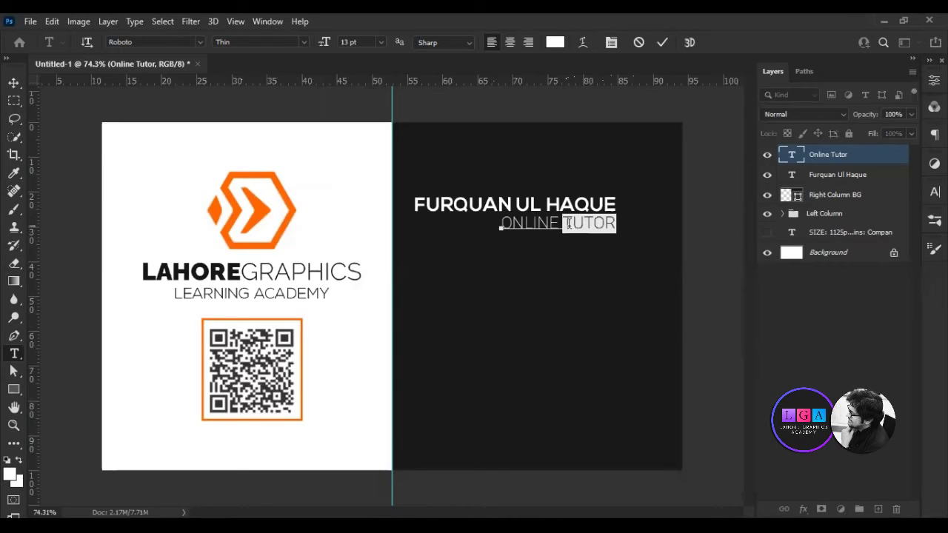
click(304, 40)
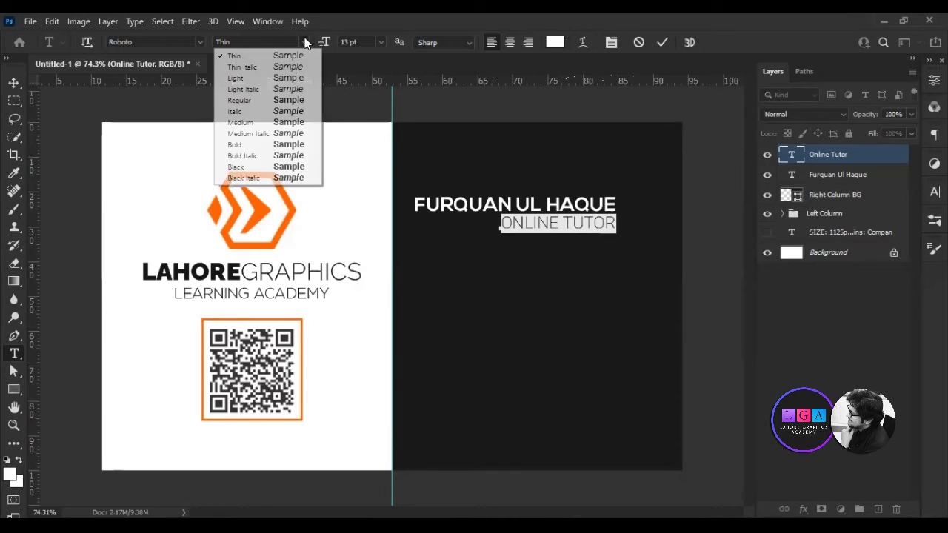
click(289, 78)
click(662, 43)
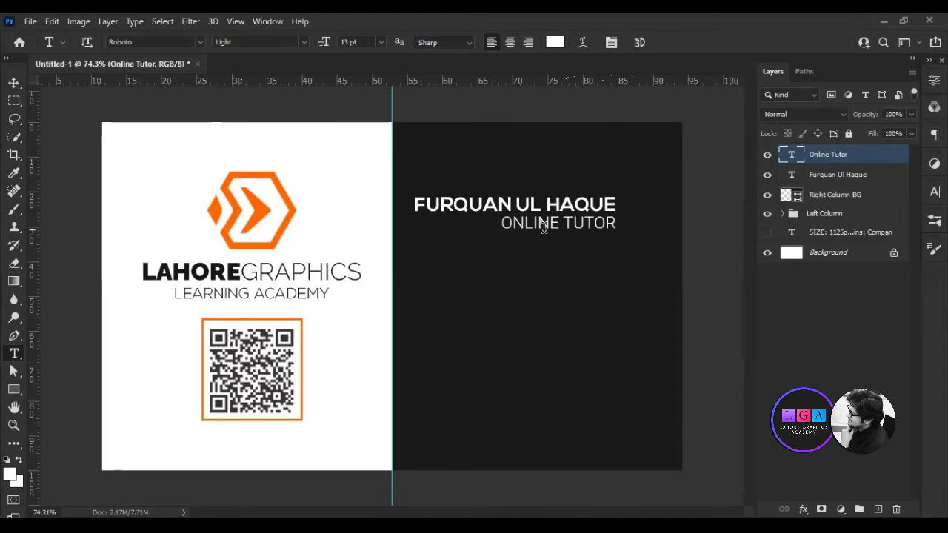
drag(517, 200, 616, 206)
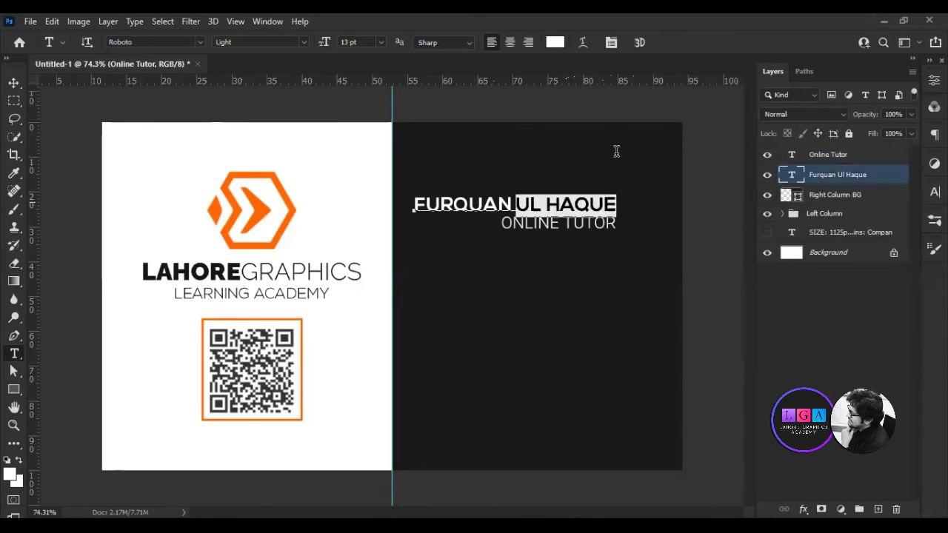
Colour the name's last two words with the logo's orange (#ff6600)
click(265, 199)
click(863, 262)
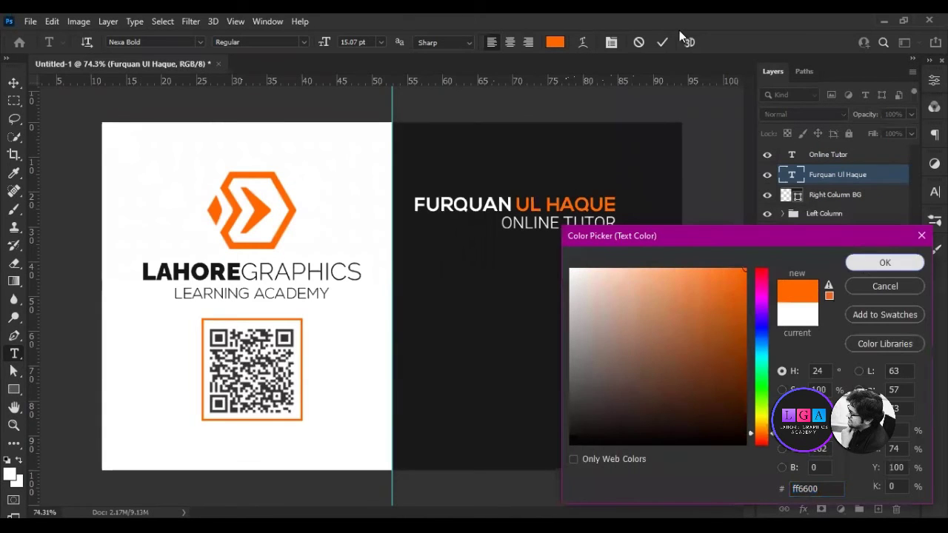
click(661, 43)
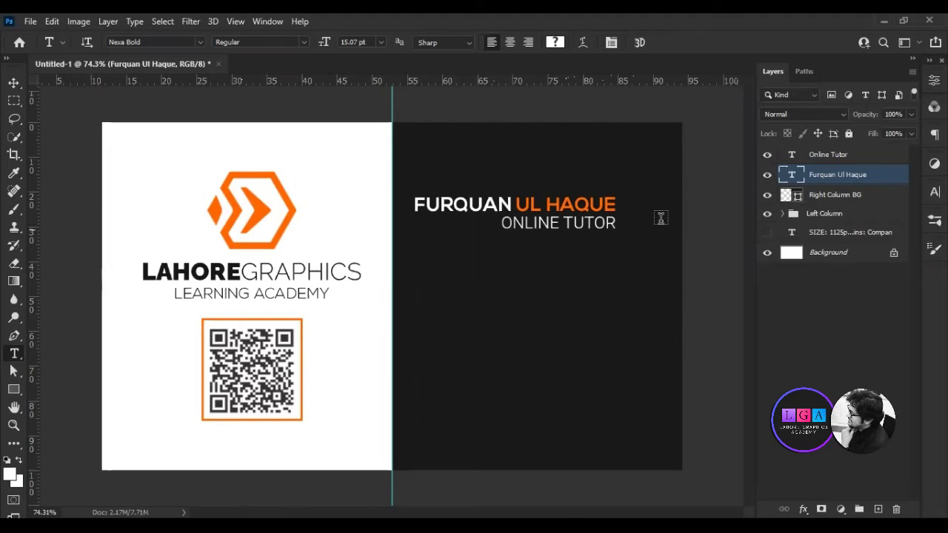
scroll(658, 213, up, 2)
scroll(658, 214, up, 1)
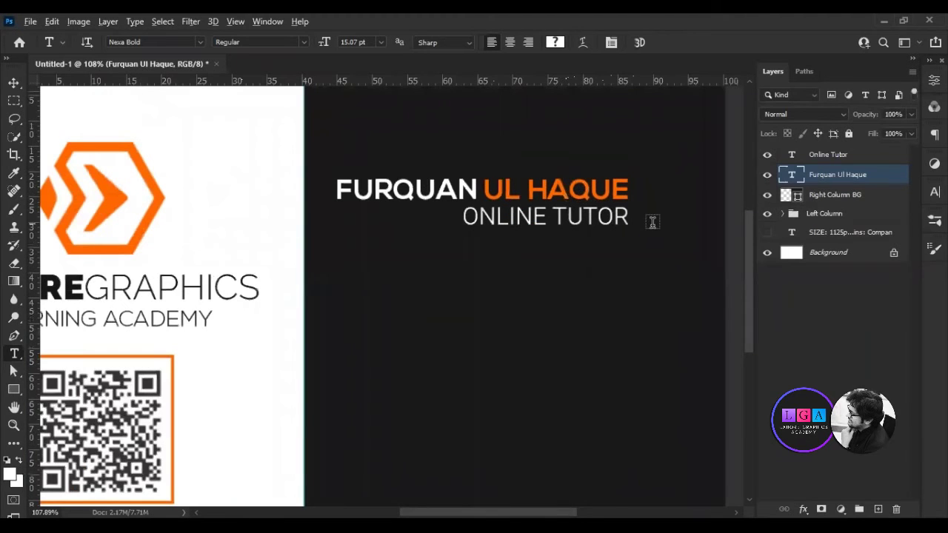
scroll(650, 218, down, 1)
scroll(647, 226, down, 2)
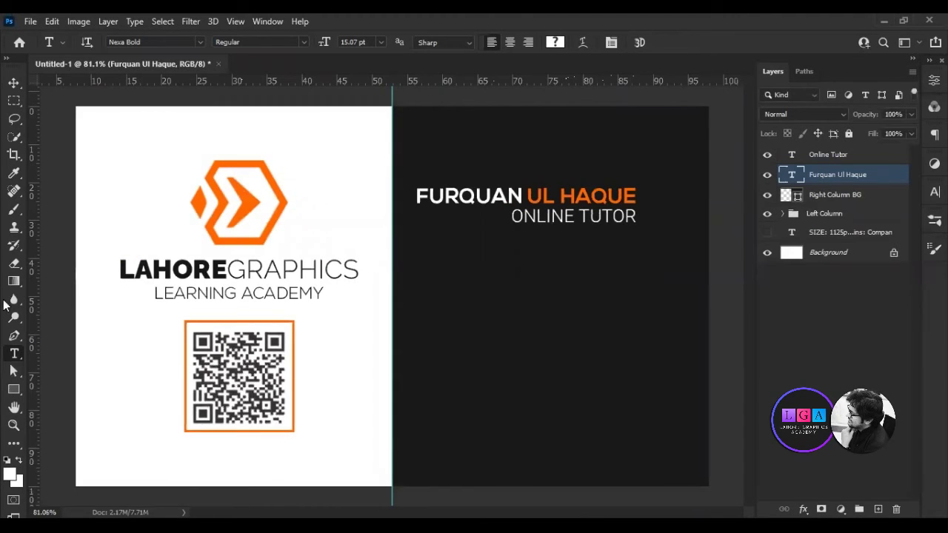
Draw a trial square with 18 px rounded corners, then delete it
click(17, 393)
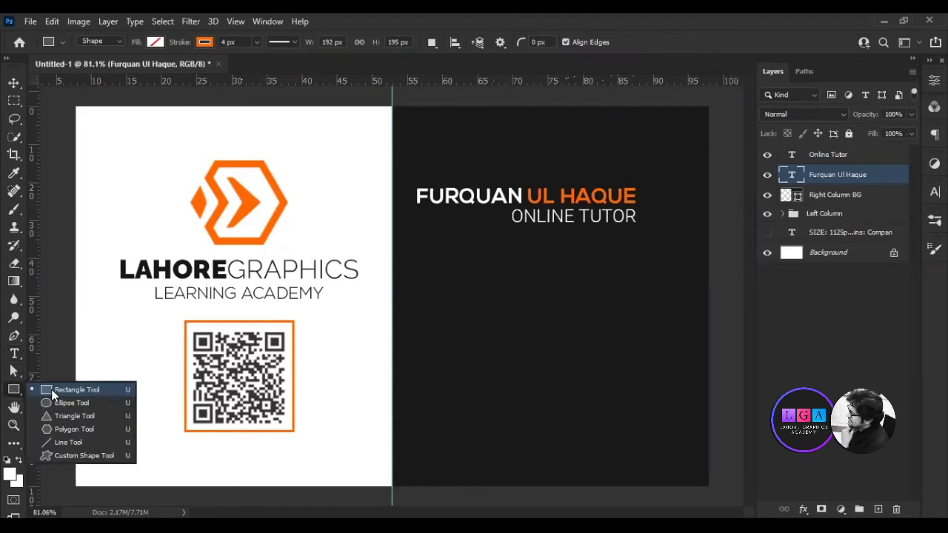
click(52, 396)
scroll(711, 188, up, 3)
scroll(689, 199, up, 1)
scroll(674, 211, down, 1)
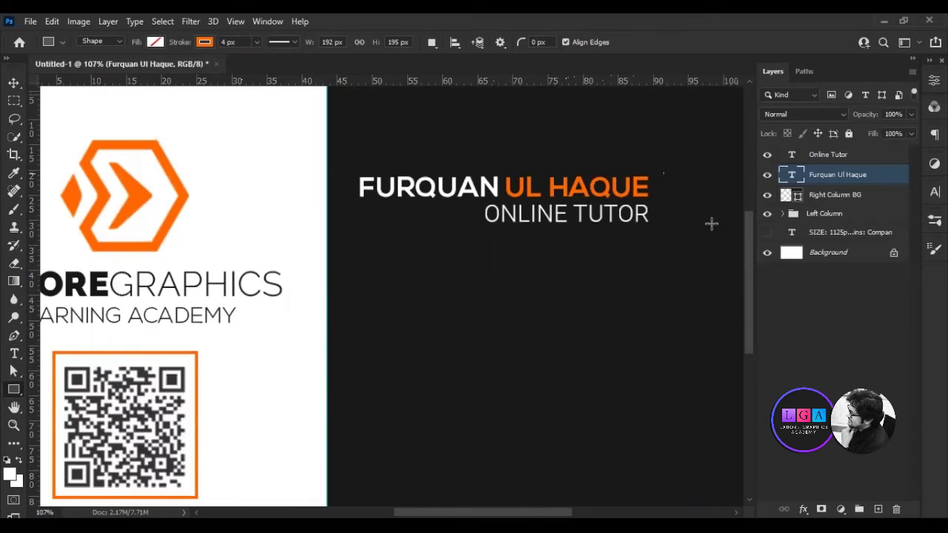
drag(663, 172, 716, 225)
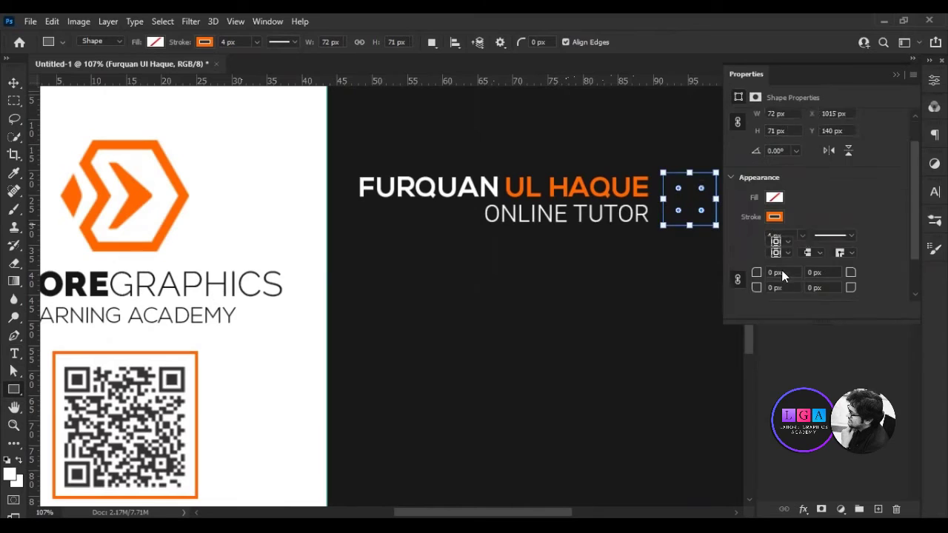
scroll(756, 240, down, 2)
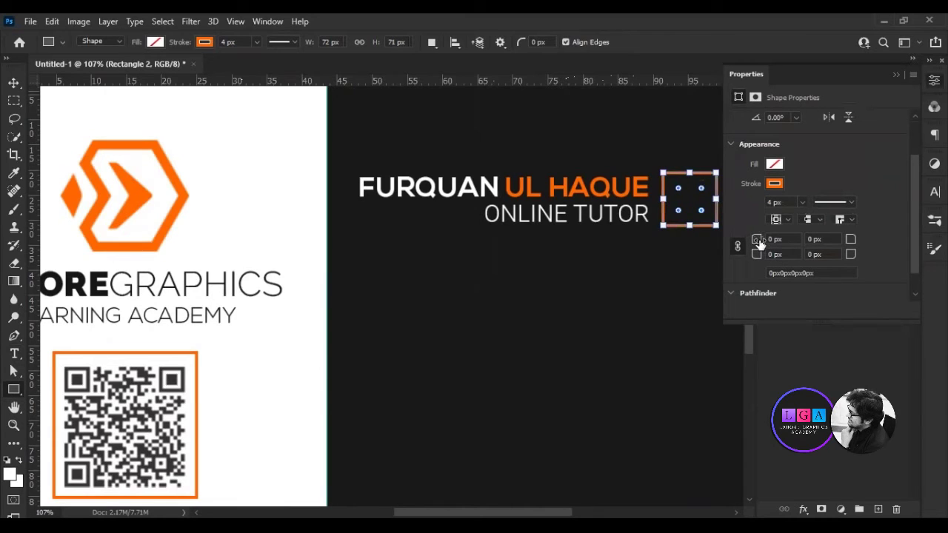
drag(759, 243, 763, 260)
click(897, 74)
key(Delete)
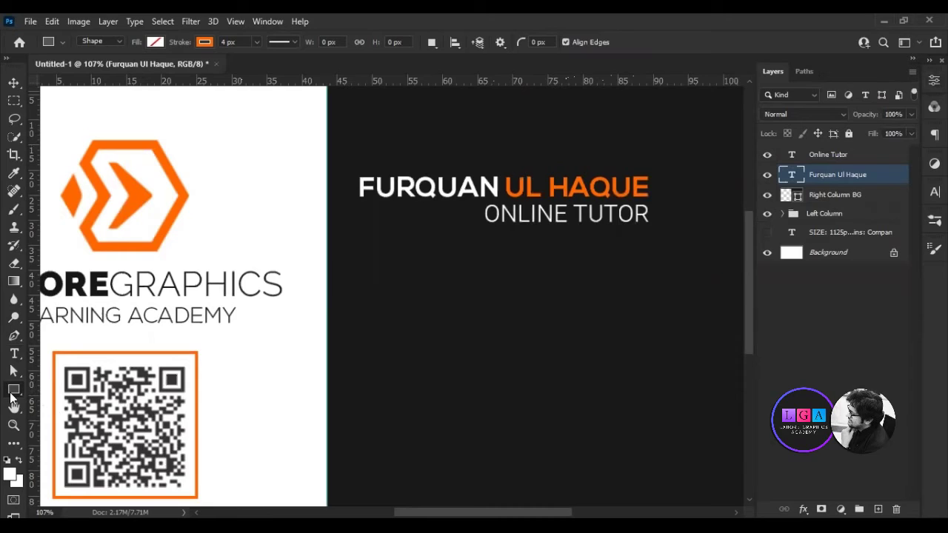
Set the shape fill to the recent orange colour
right_click(11, 392)
click(73, 390)
click(154, 43)
click(67, 116)
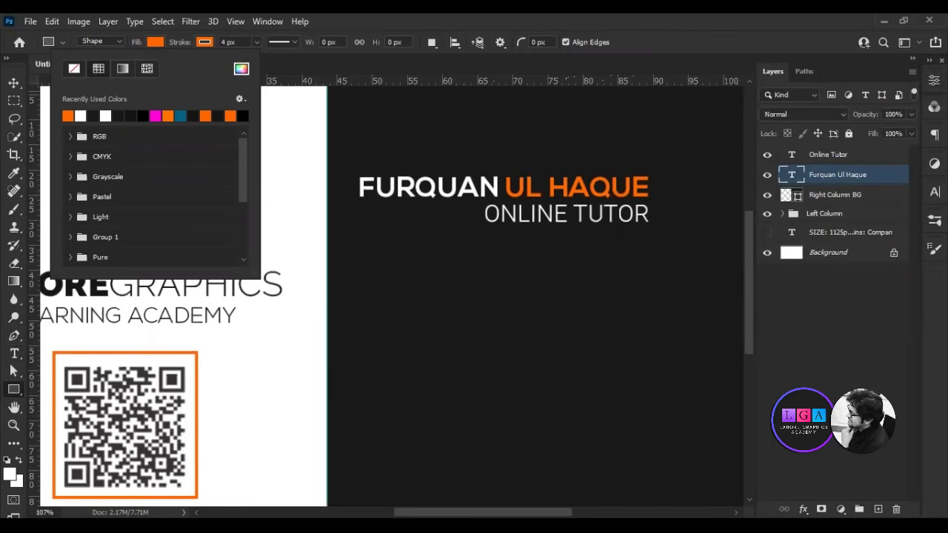
key(Return)
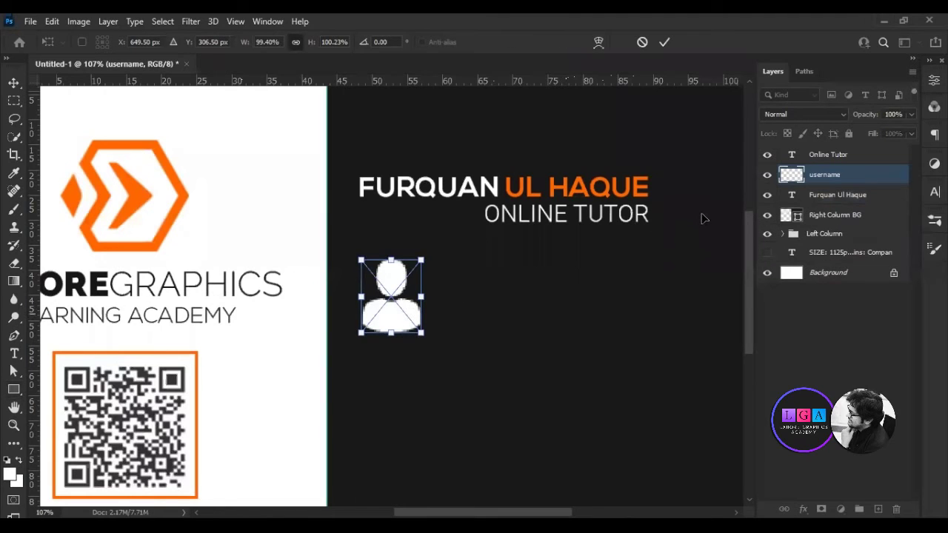
Move the person icon beside the name and scale it to about 47%
drag(391, 296, 692, 194)
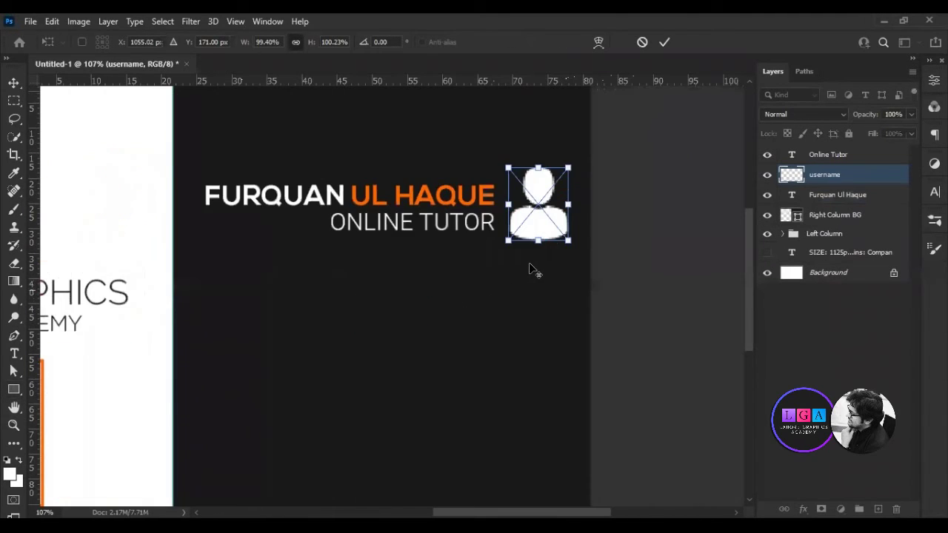
key(ctrl+0)
scroll(737, 209, up, 1)
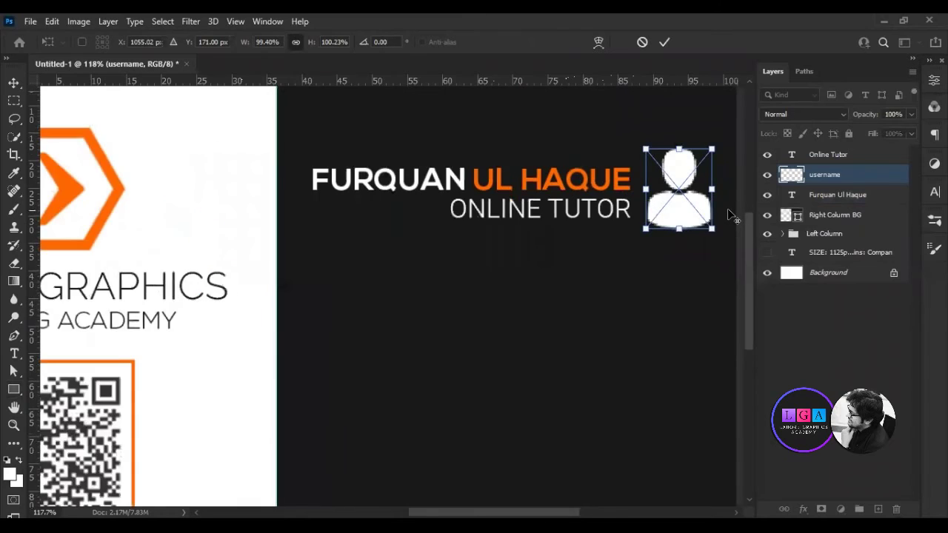
scroll(727, 208, up, 1)
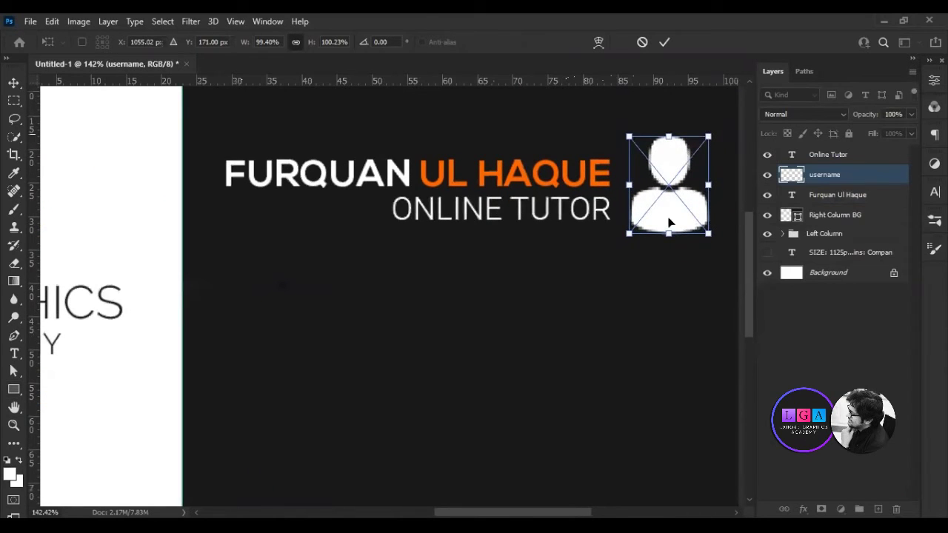
drag(708, 137, 690, 159)
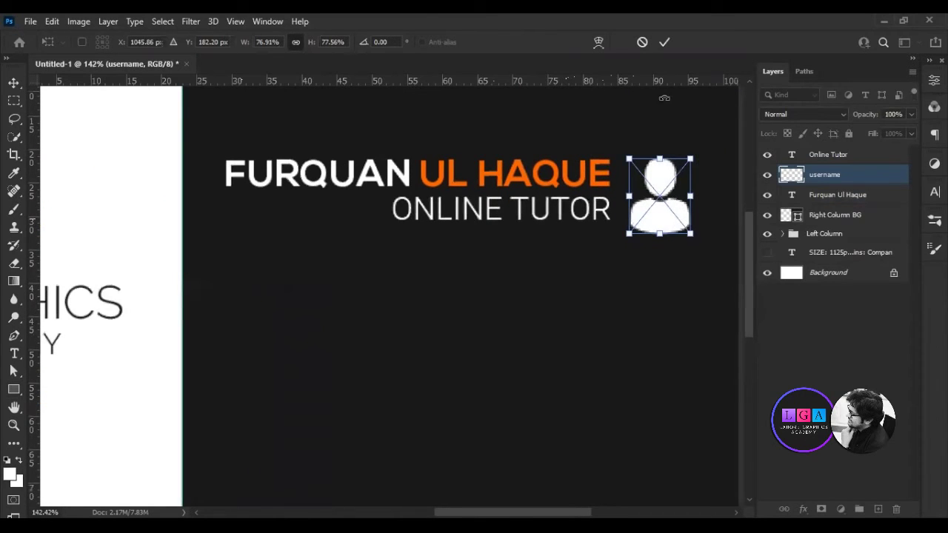
drag(659, 194, 673, 184)
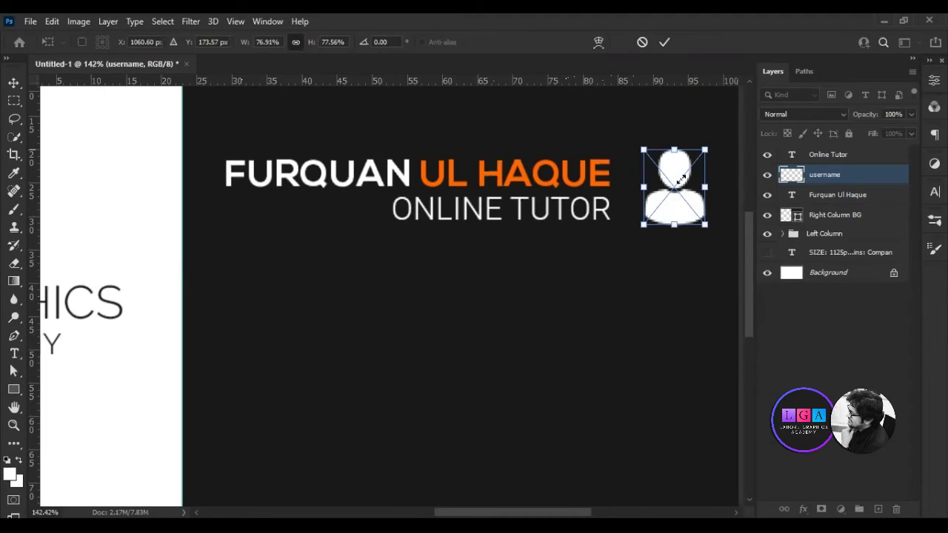
drag(642, 224, 652, 210)
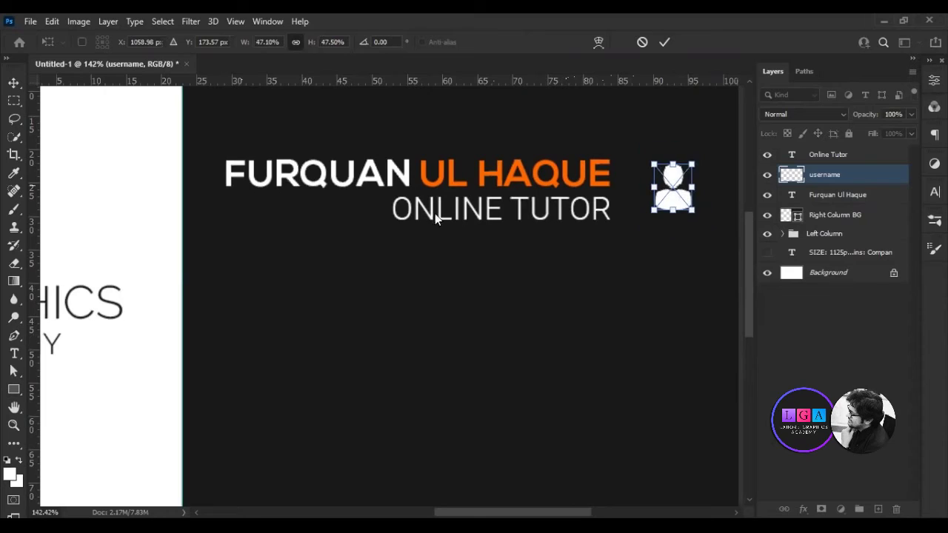
click(664, 42)
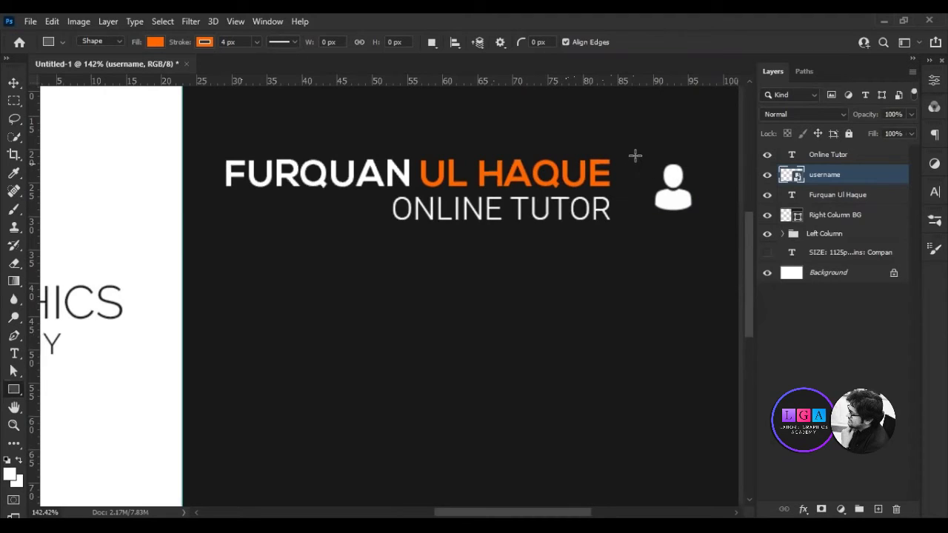
Draw an orange 70 × 70 px square with 0 px stroke over the white user icon
click(191, 44)
text(0)
drag(629, 152, 711, 220)
click(899, 76)
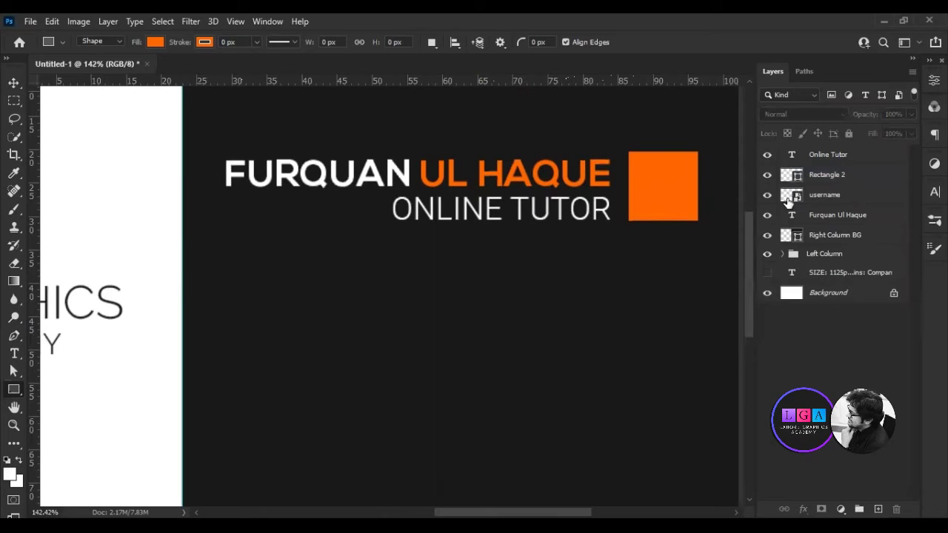
Stack the user icon layer above Rectangle 2 and select both layers
drag(788, 201, 799, 172)
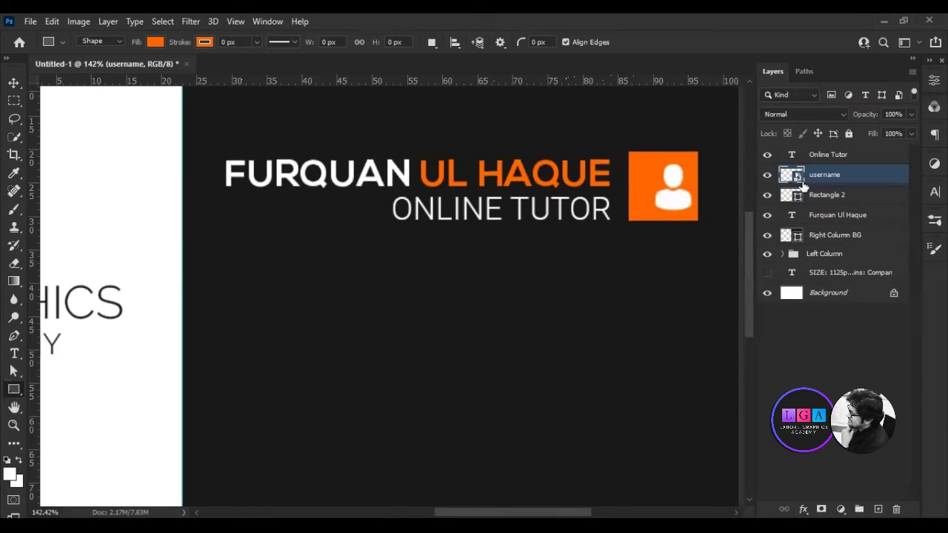
click(790, 197)
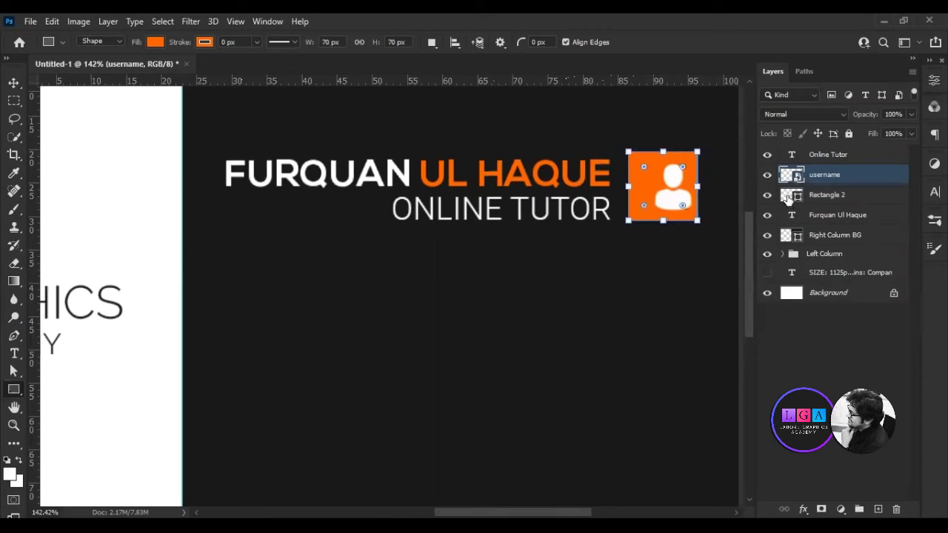
click(699, 202)
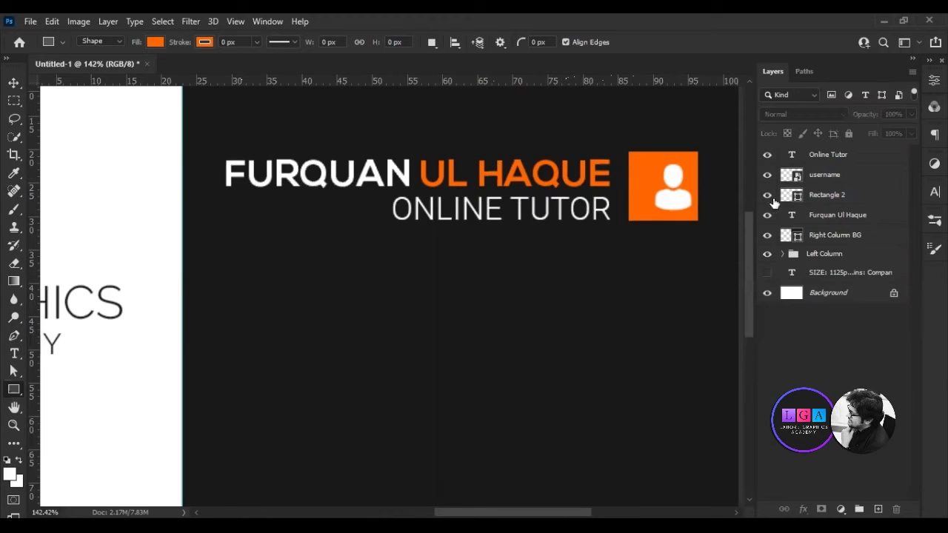
click(825, 176)
shift+click(824, 196)
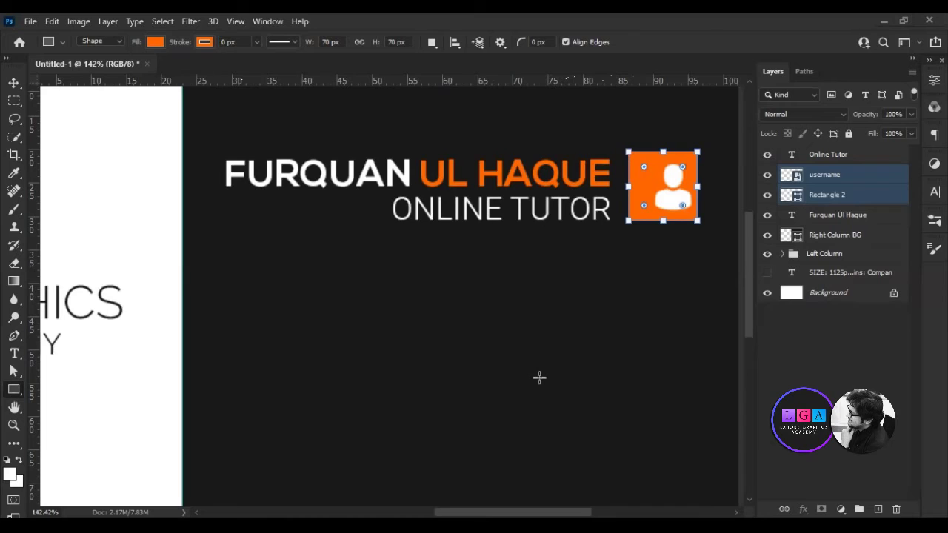
Align the user icon's horizontal centre with Rectangle 2, then select only Rectangle 2
click(12, 84)
click(316, 42)
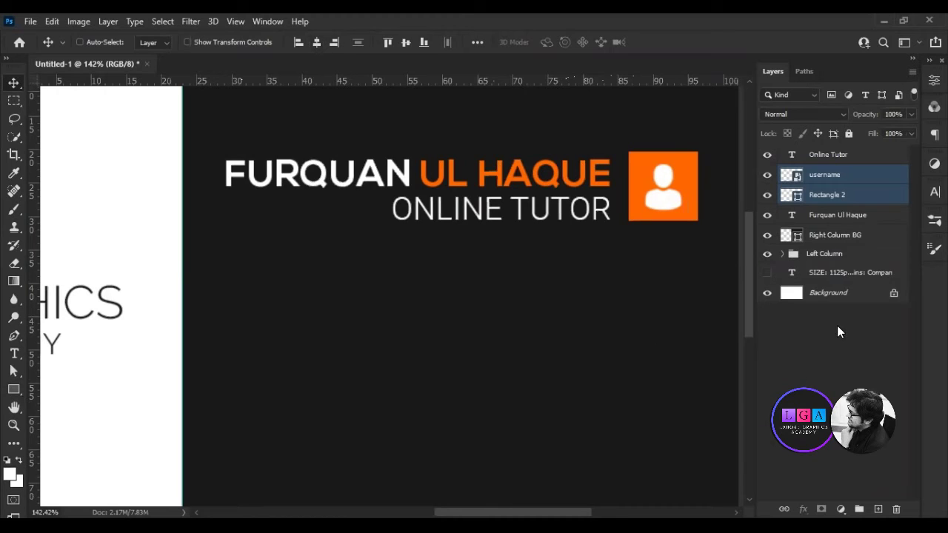
click(815, 196)
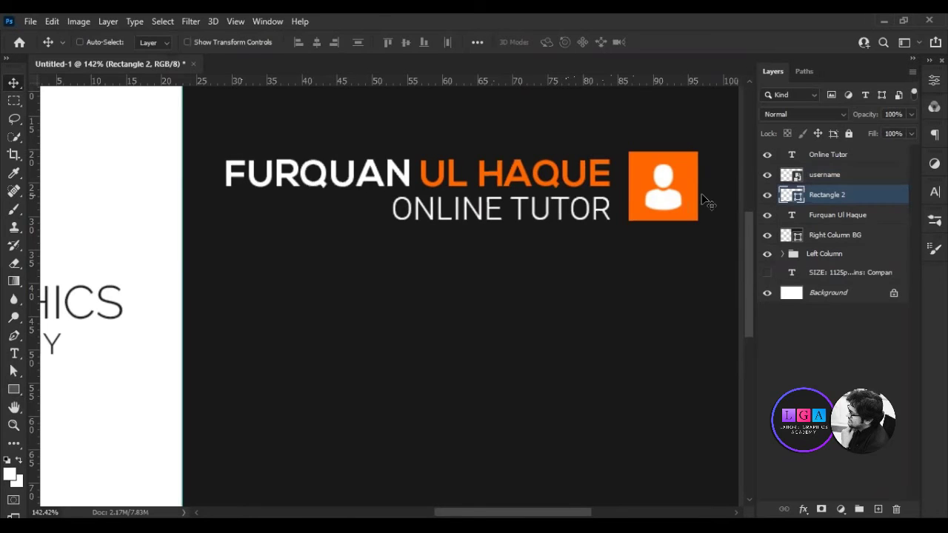
scroll(711, 152, up, 5)
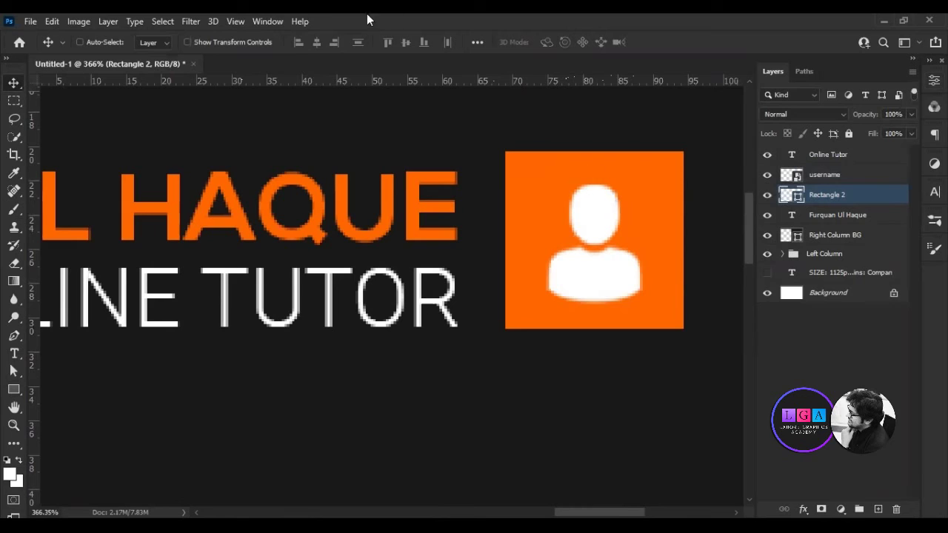
click(270, 21)
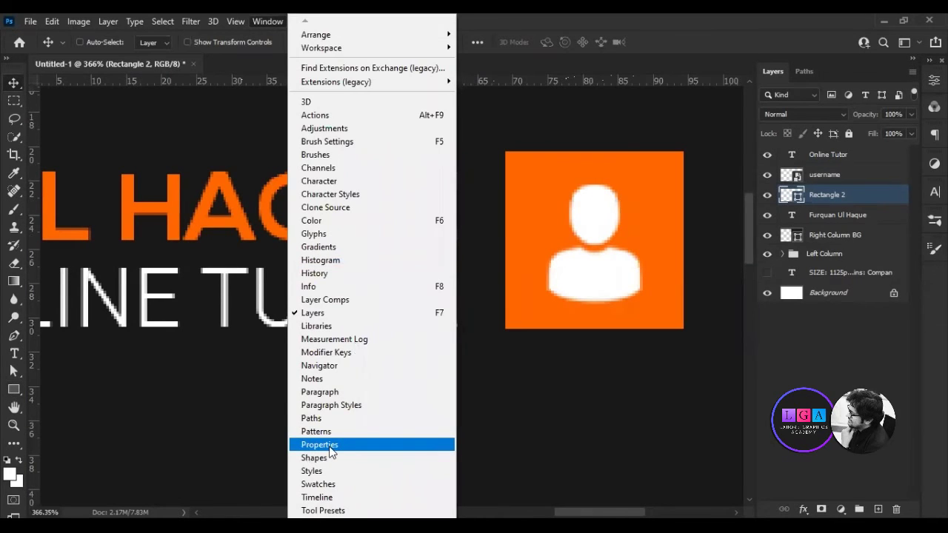
Give Rectangle 2 linked 10 px corner radii in the Properties panel
click(331, 448)
scroll(830, 217, down, 1)
scroll(807, 192, down, 2)
scroll(782, 169, down, 2)
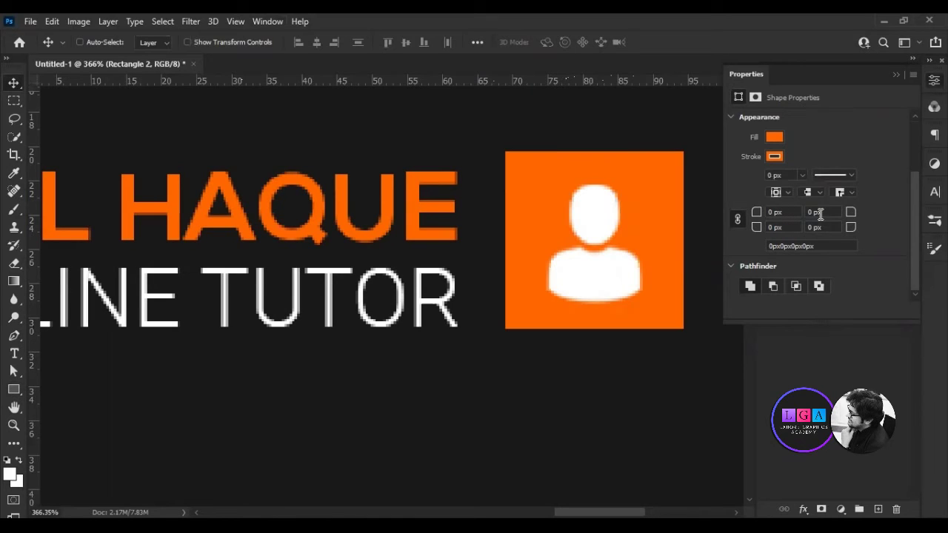
click(737, 219)
text(0)
key(Return)
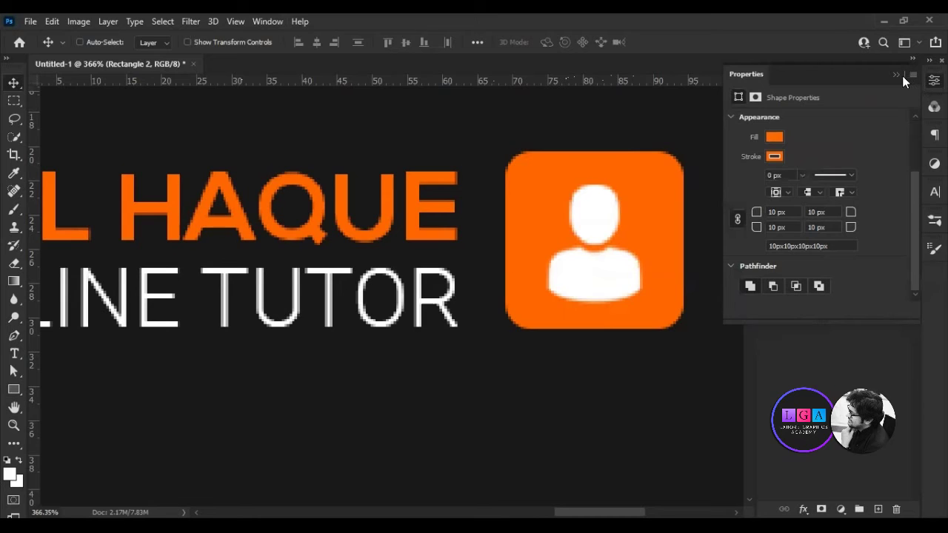
click(560, 281)
scroll(332, 340, down, 2)
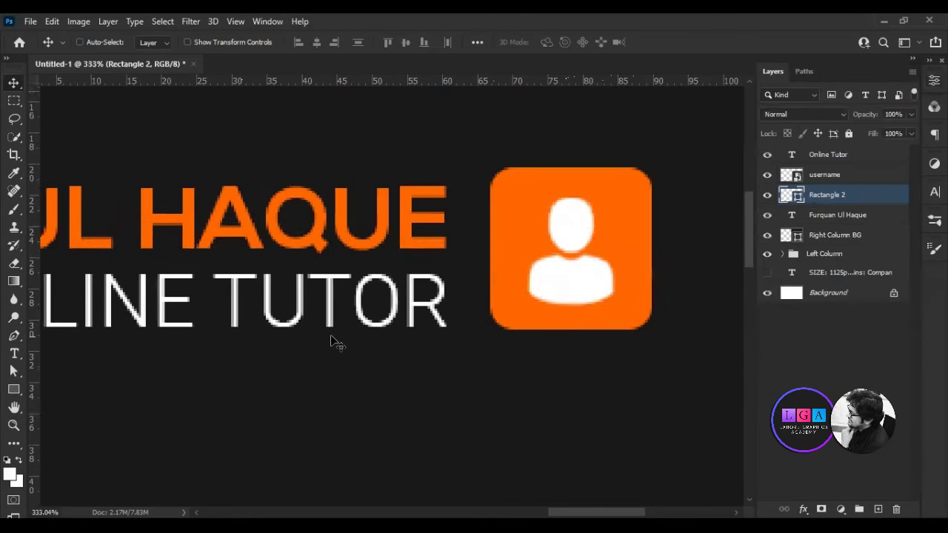
scroll(332, 339, down, 3)
scroll(332, 340, down, 1)
scroll(332, 340, down, 1)
scroll(331, 340, down, 2)
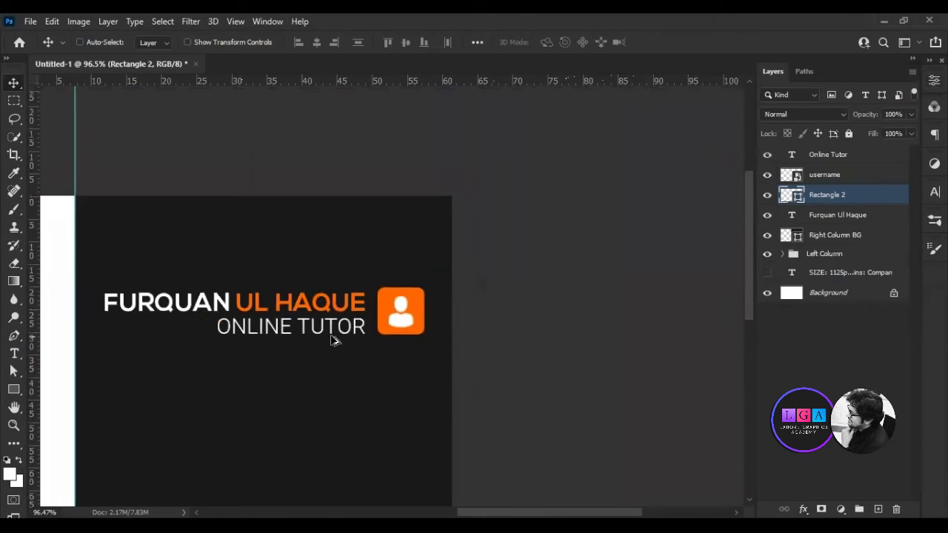
scroll(365, 339, down, 1)
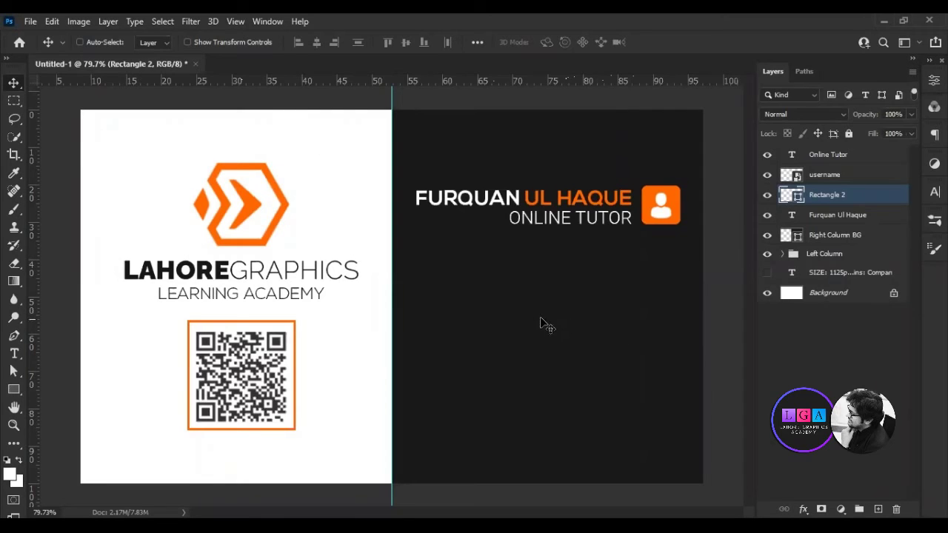
alt+click(766, 274)
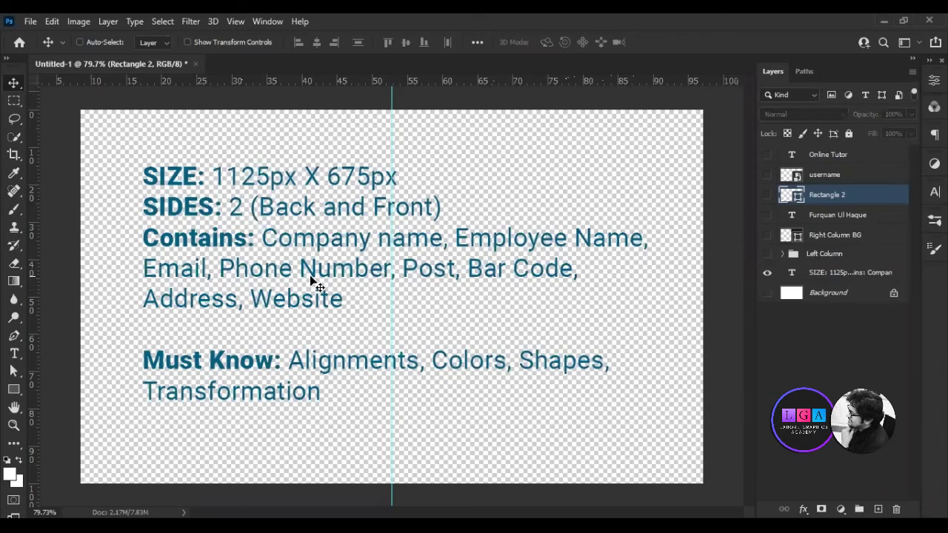
alt+click(766, 274)
scroll(463, 356, down, 2)
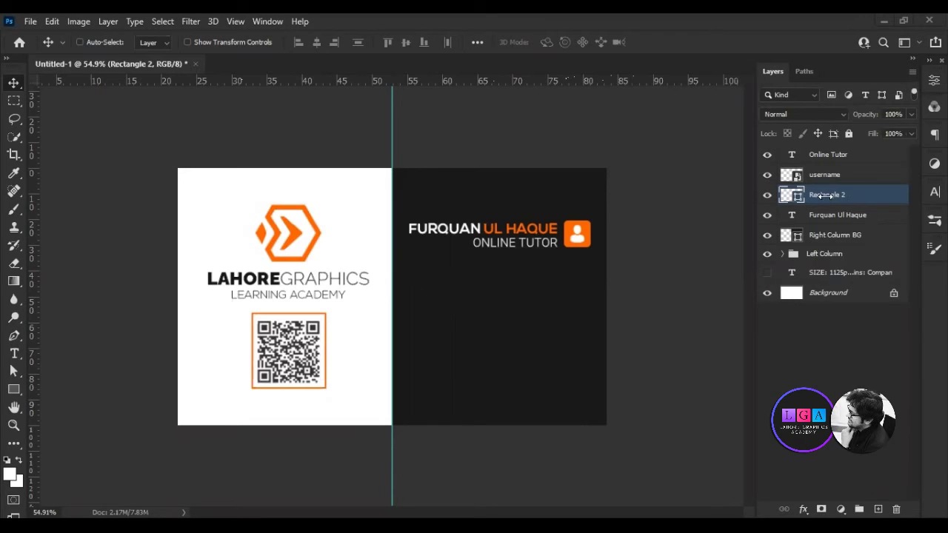
Duplicate the orange rounded square below the name and place a phone icon beside it
key(ctrl)
key(ctrl+j)
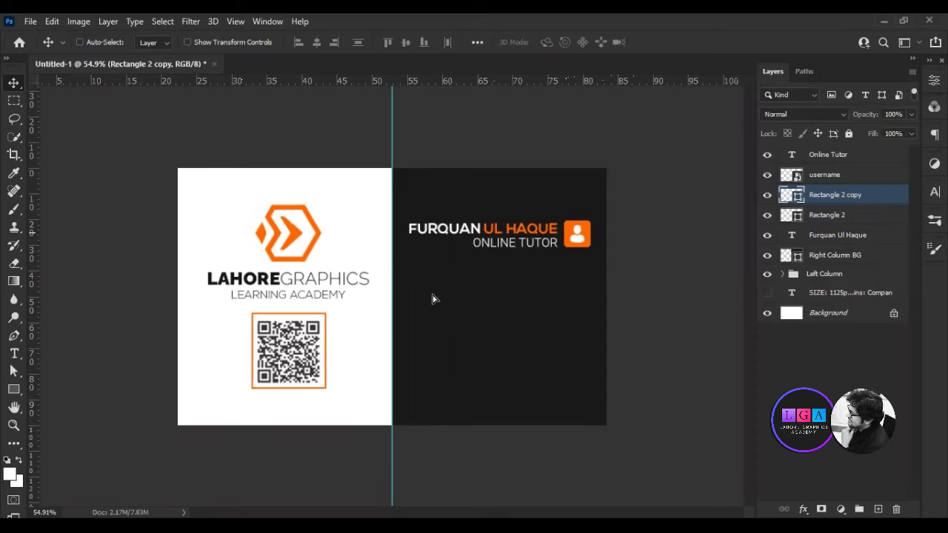
drag(433, 299, 435, 301)
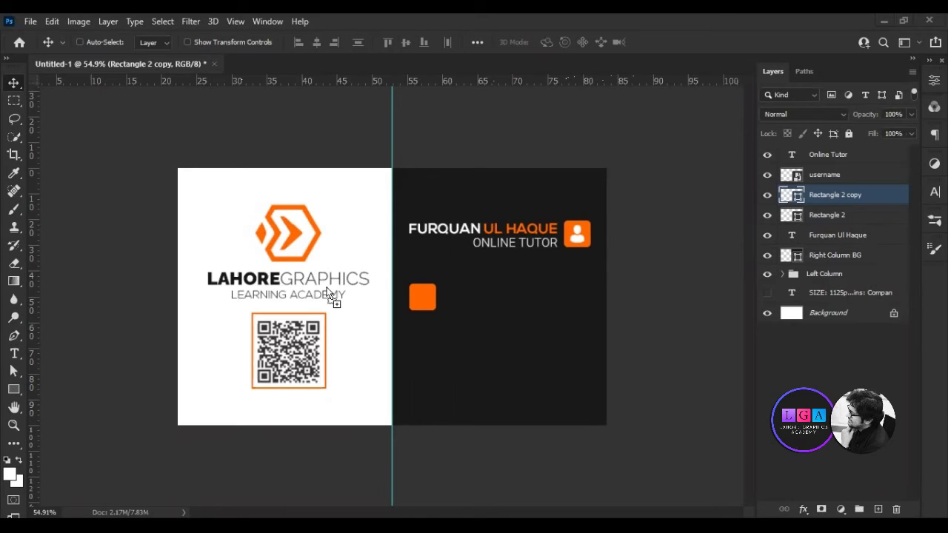
drag(436, 310, 391, 300)
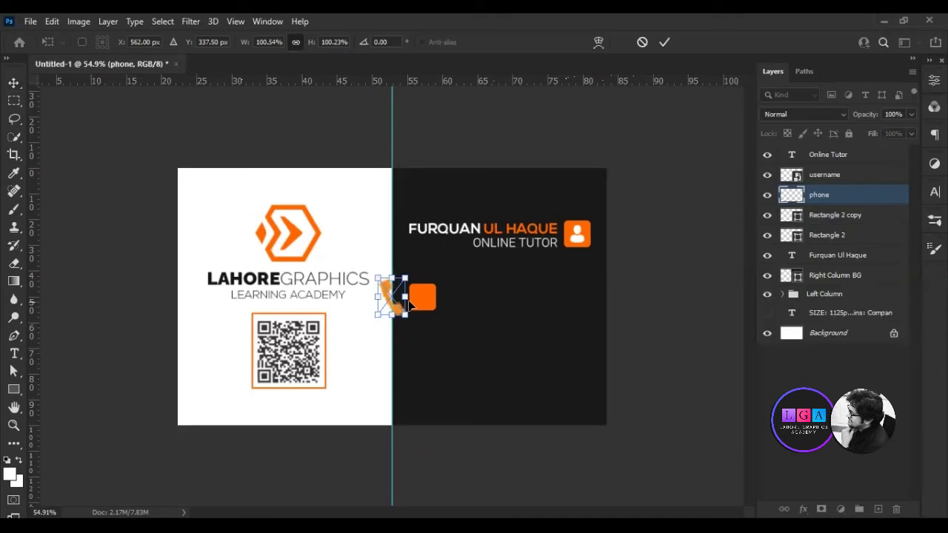
drag(391, 300, 473, 300)
scroll(560, 336, up, 3)
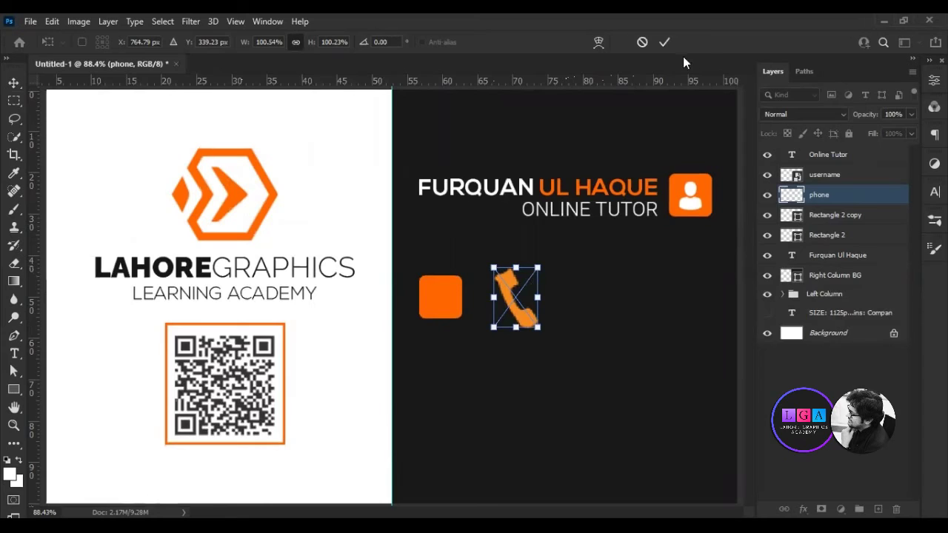
click(663, 43)
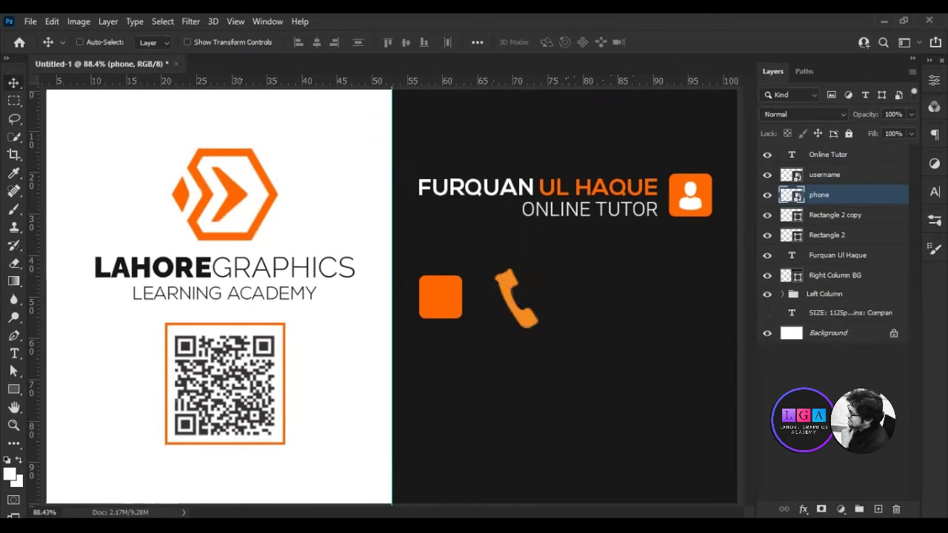
key(ctrl+minus)
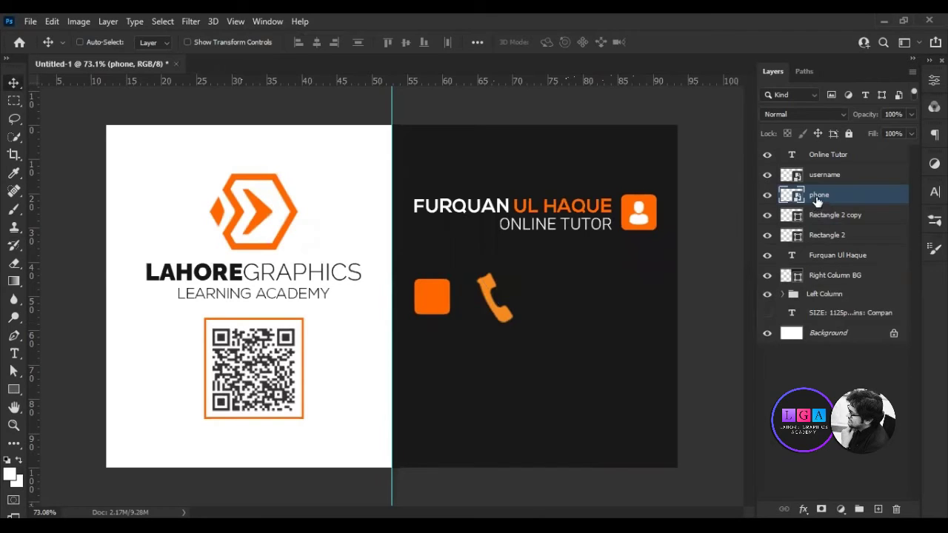
Turn on a Color Overlay for the phone icon and set it to white (#ffffff)
double_click(855, 207)
click(444, 336)
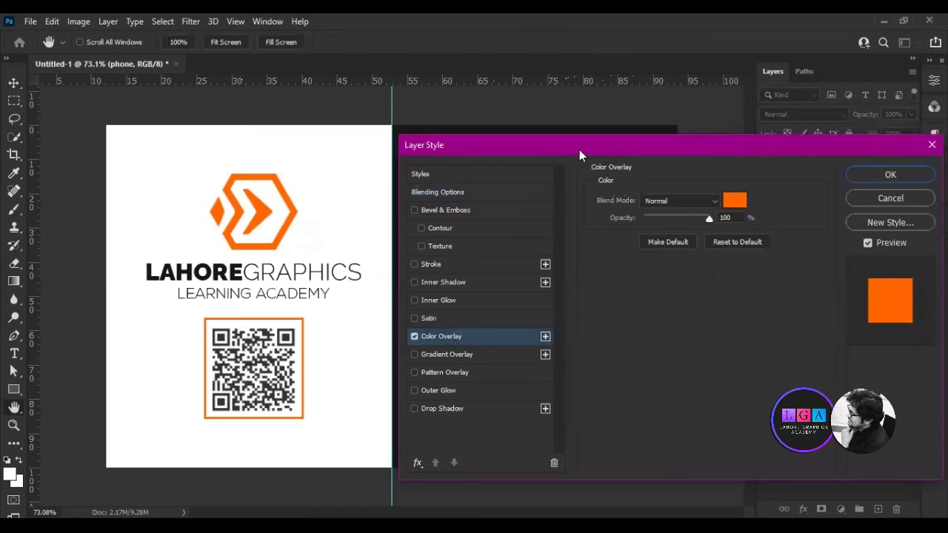
click(735, 200)
text(ffffff)
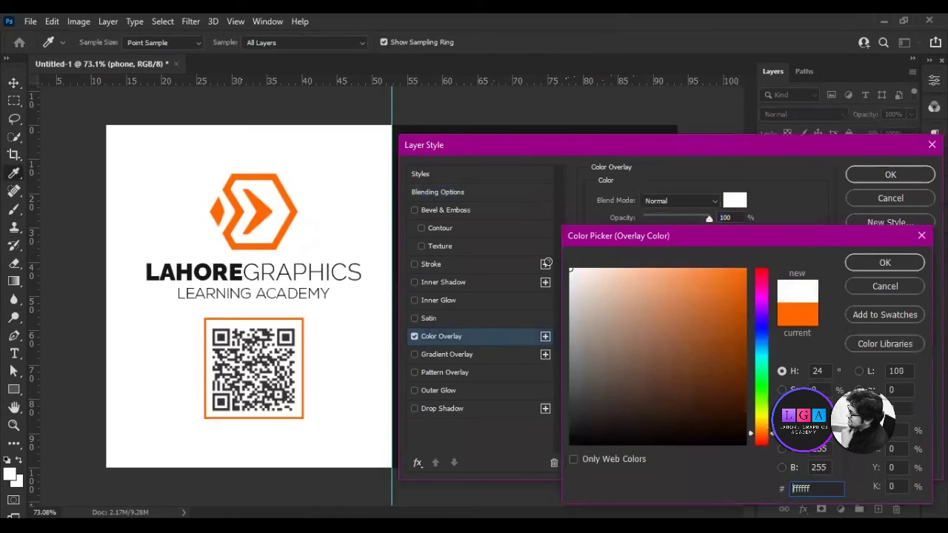
click(884, 262)
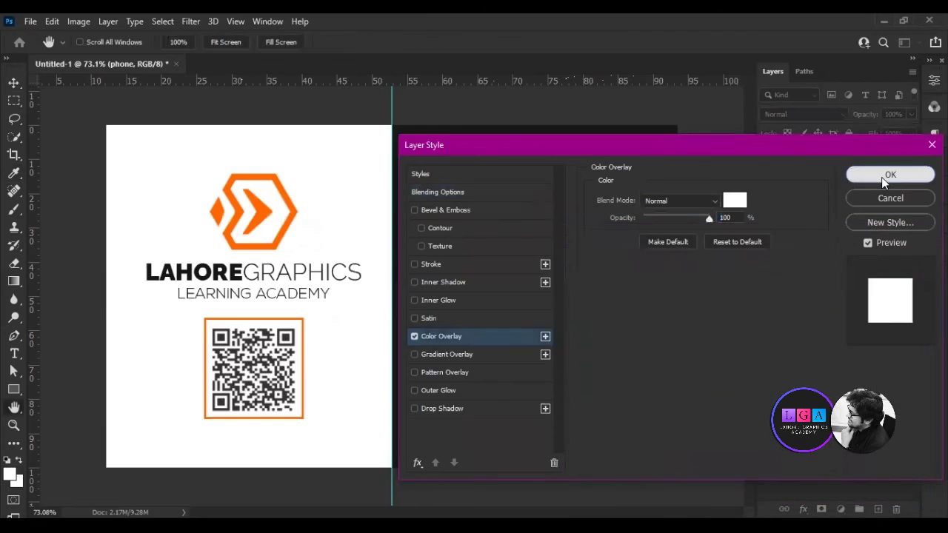
Apply the white overlay, scale the phone icon to about 56%, and move it onto the orange square
click(888, 175)
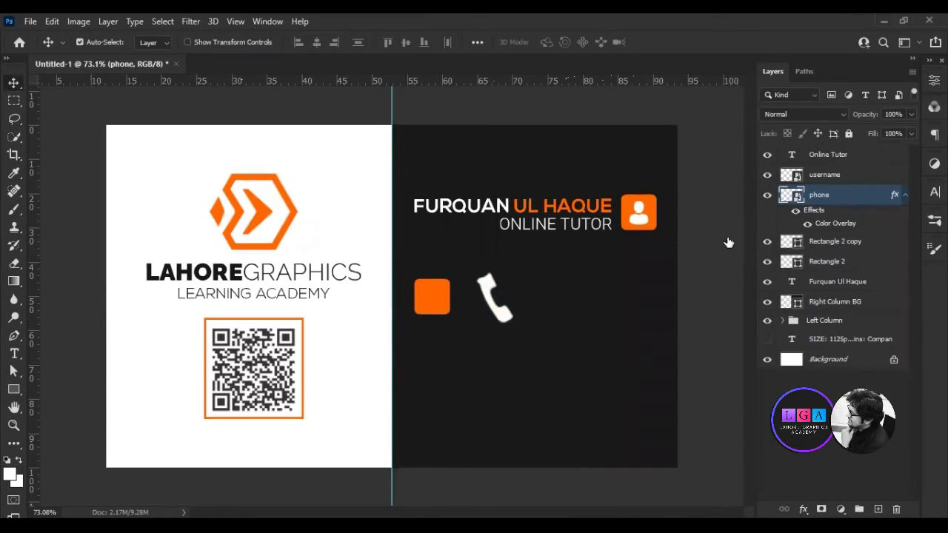
key(ctrl+t)
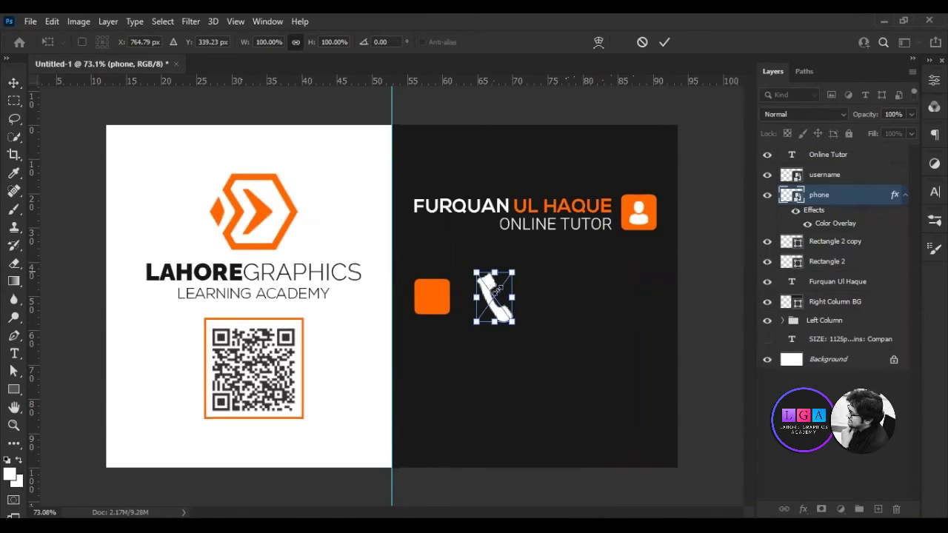
drag(513, 270, 499, 291)
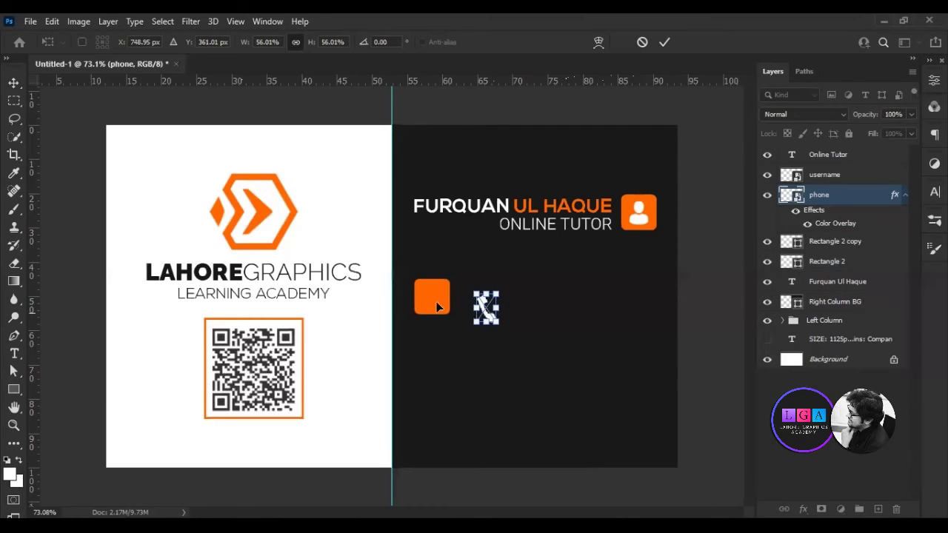
drag(485, 307, 431, 296)
key(Return)
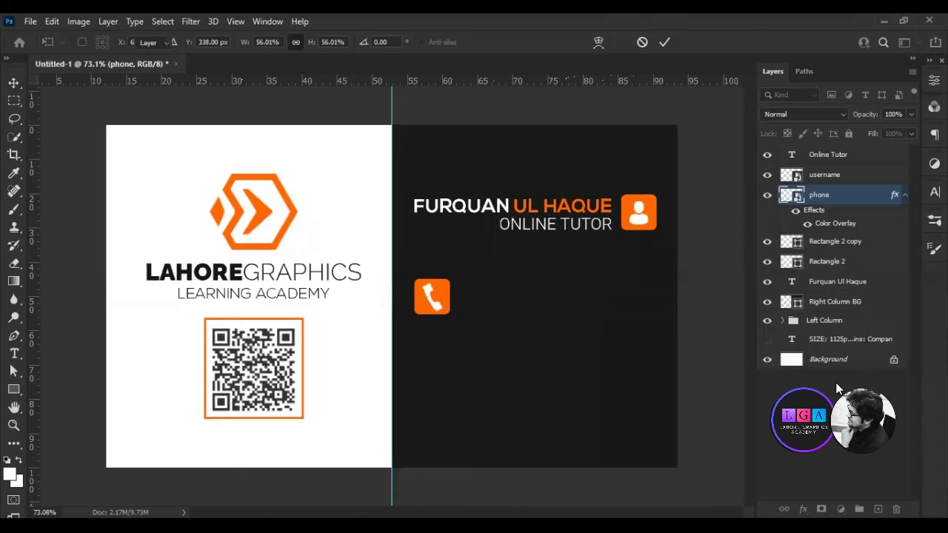
click(835, 382)
scroll(469, 299, up, 2)
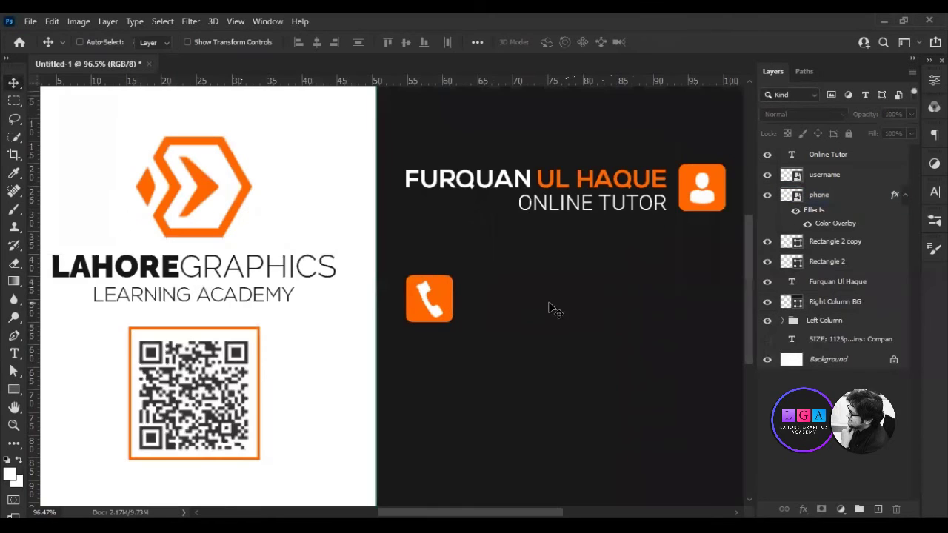
scroll(444, 301, down, 1)
scroll(555, 303, down, 1)
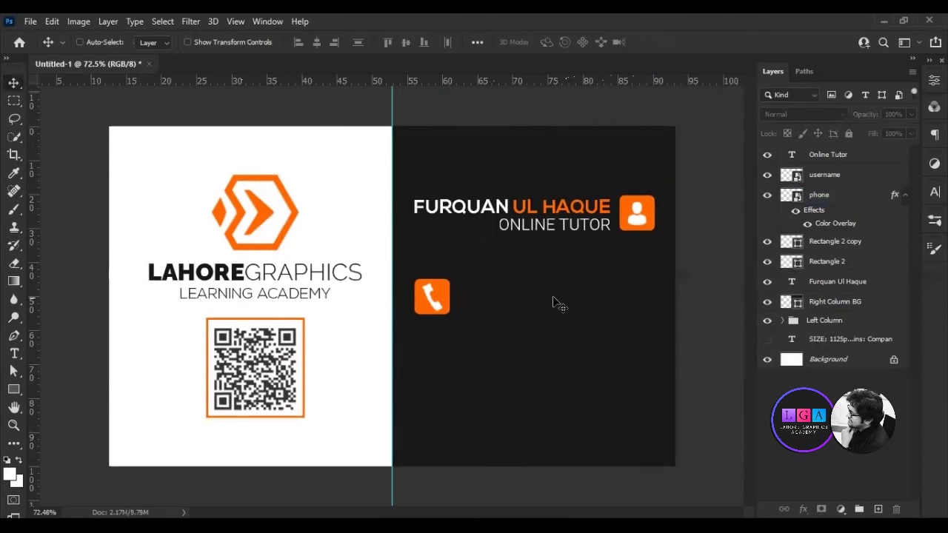
click(15, 356)
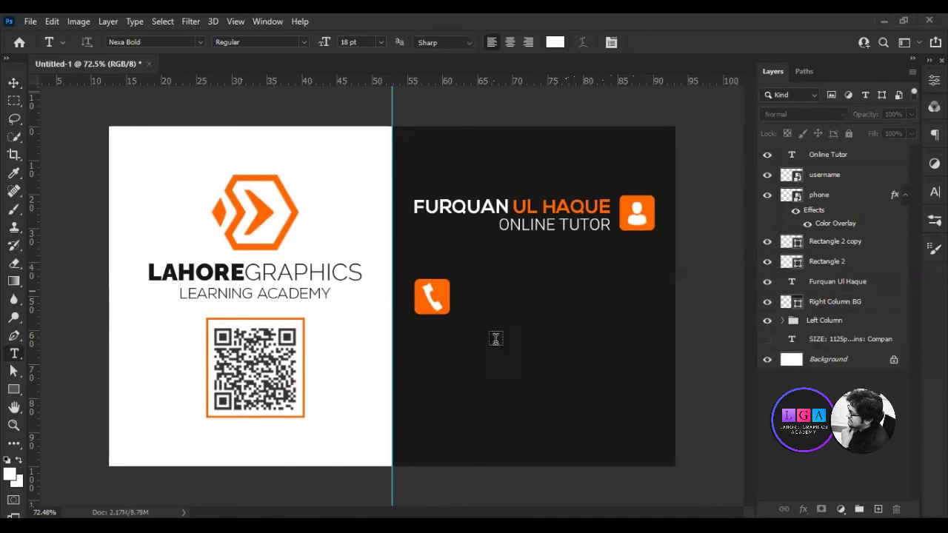
Type the phone number as a new text line beside the phone icon
click(479, 308)
text(+)
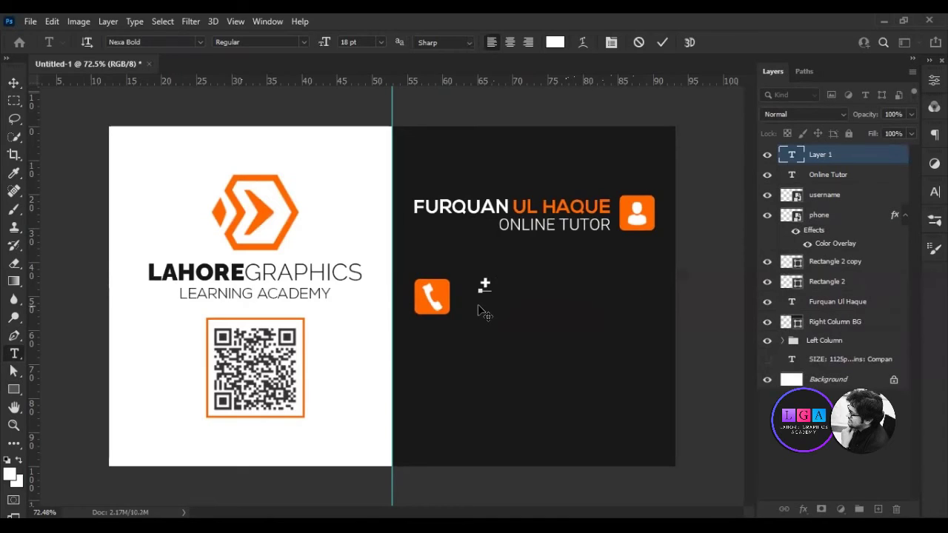
text(92 123 456 )
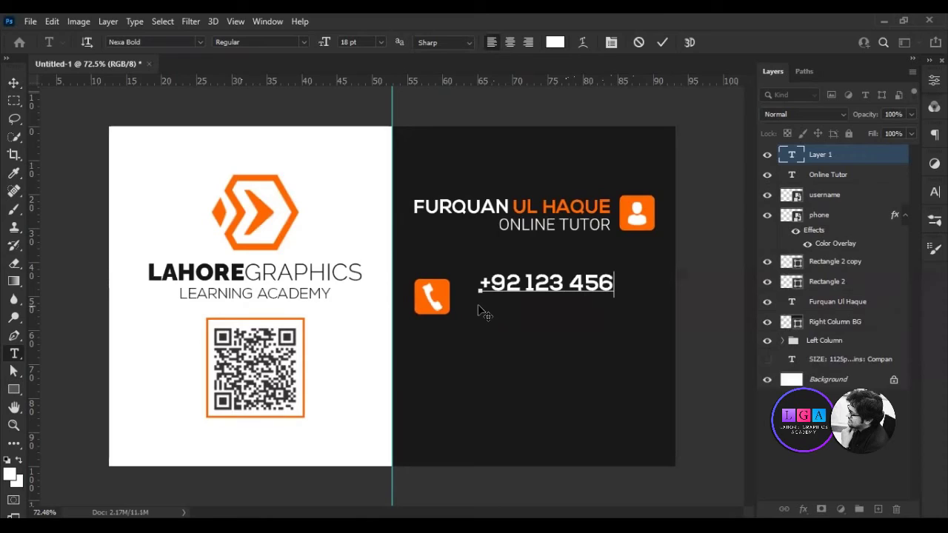
text(789)
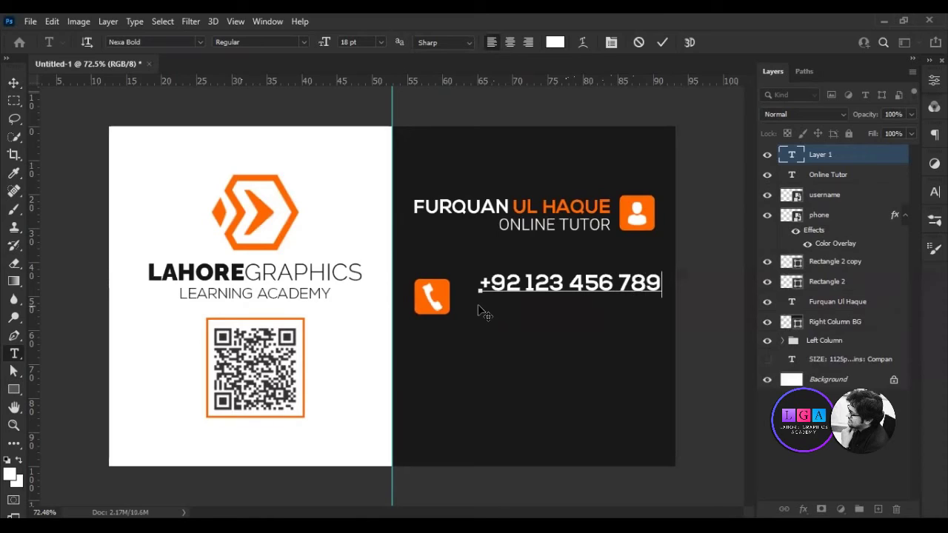
double_click(581, 282)
key(ctrl+a)
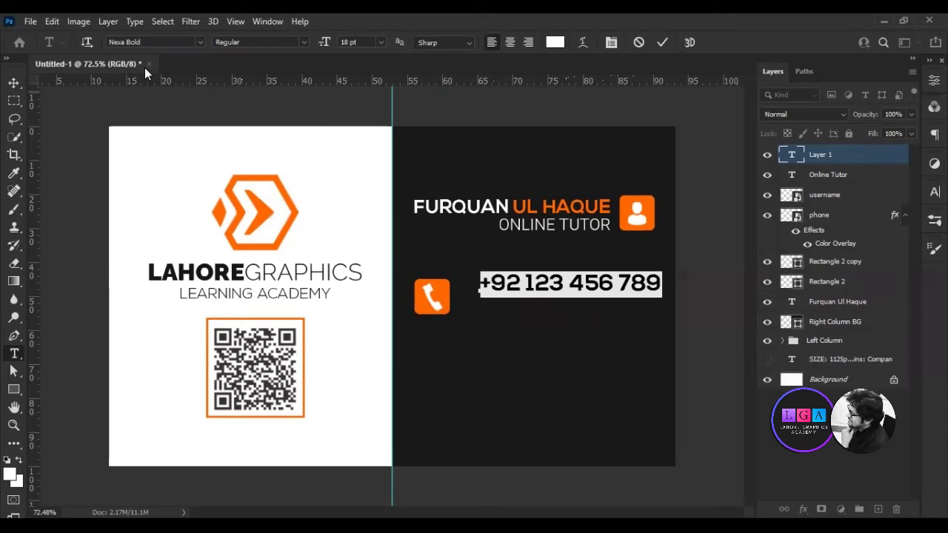
Set the phone-number text in Roboto Light and commit it
click(197, 42)
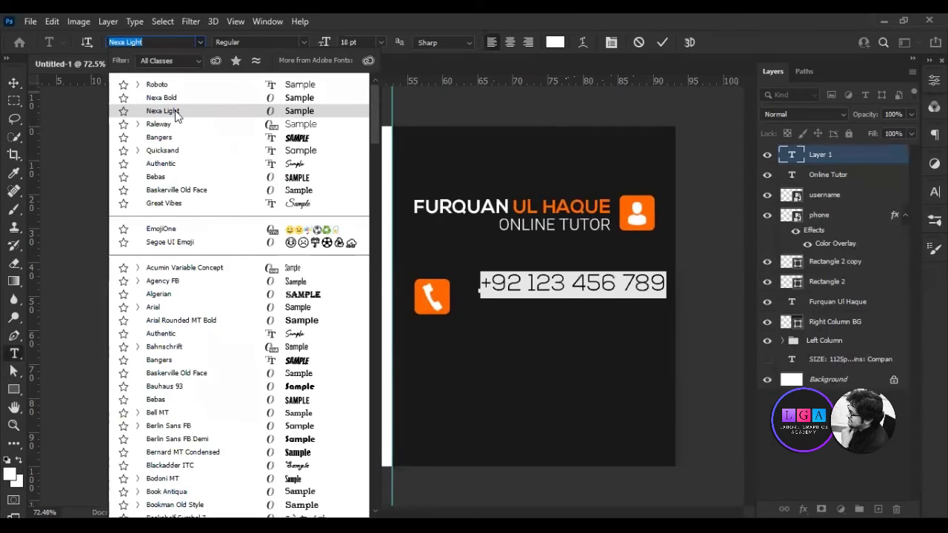
click(163, 111)
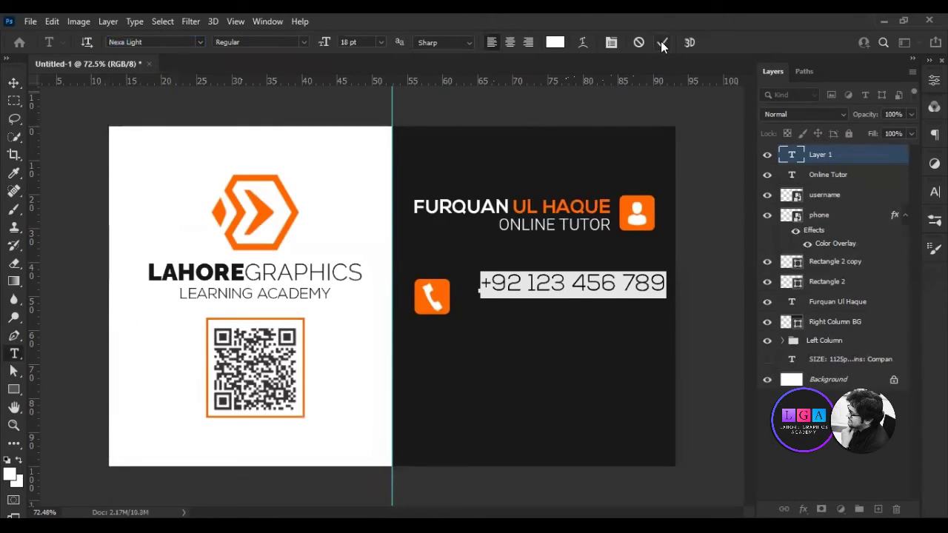
click(196, 44)
click(167, 96)
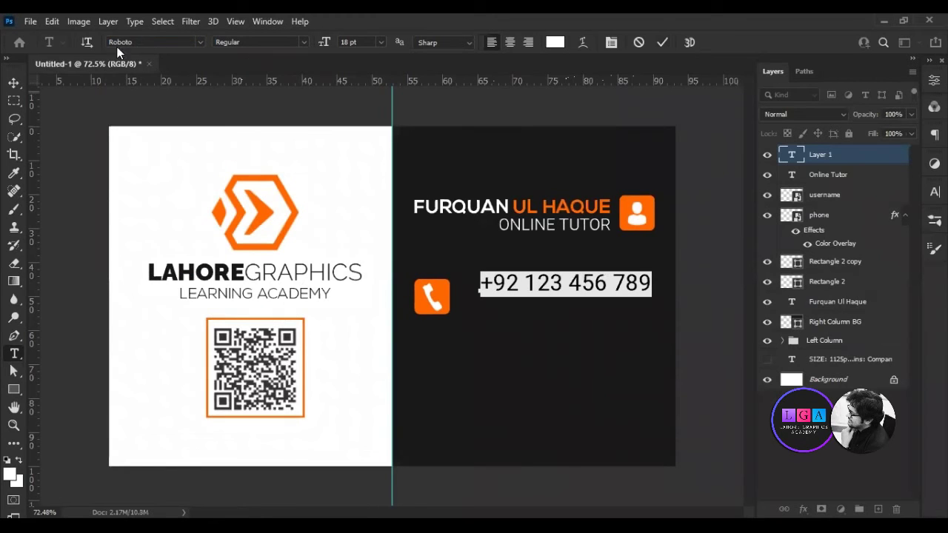
click(303, 42)
click(279, 77)
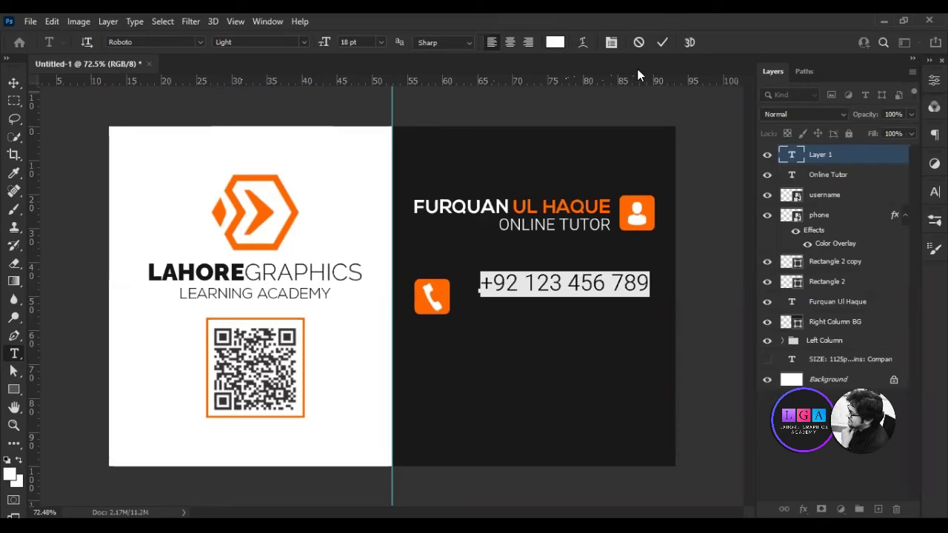
click(663, 42)
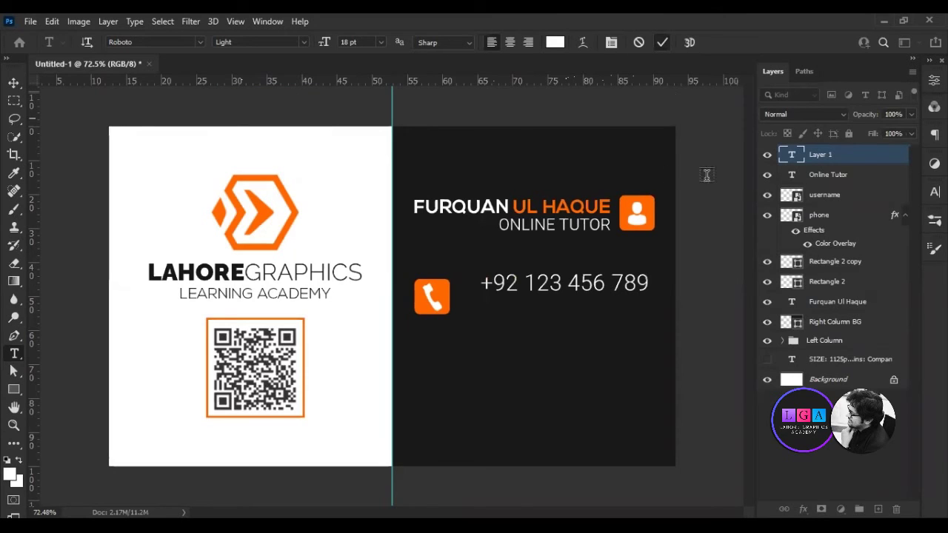
key(ctrl+t)
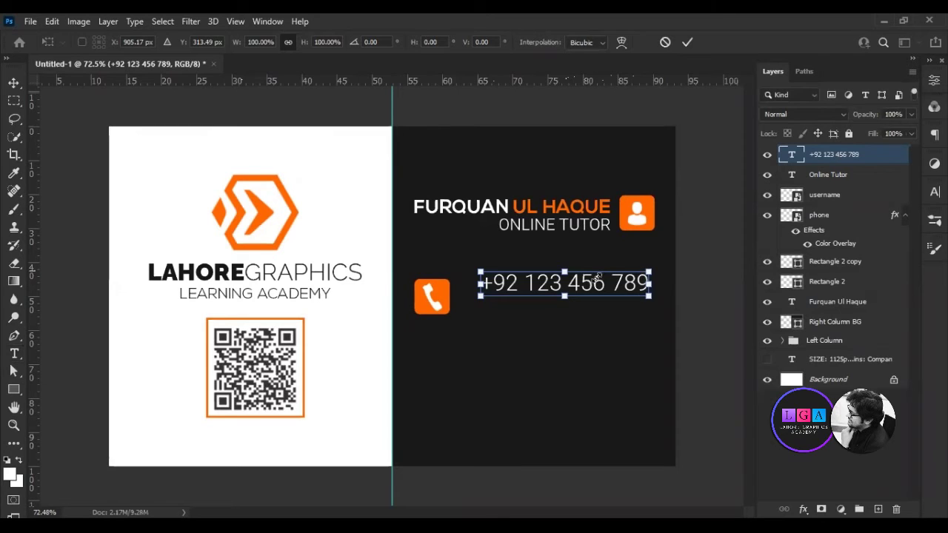
Scale the phone-number text down to a smaller size
drag(650, 272, 601, 279)
key(Return)
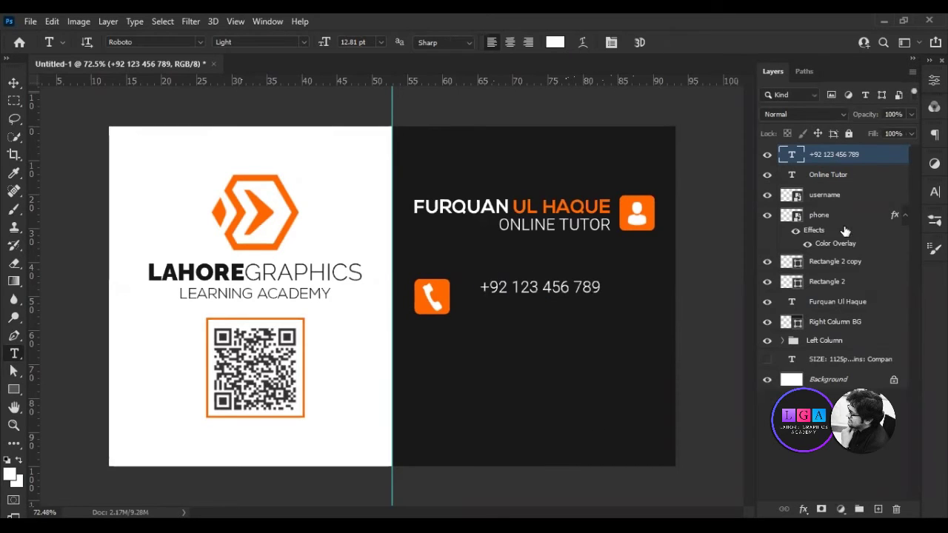
key(ctrl+0)
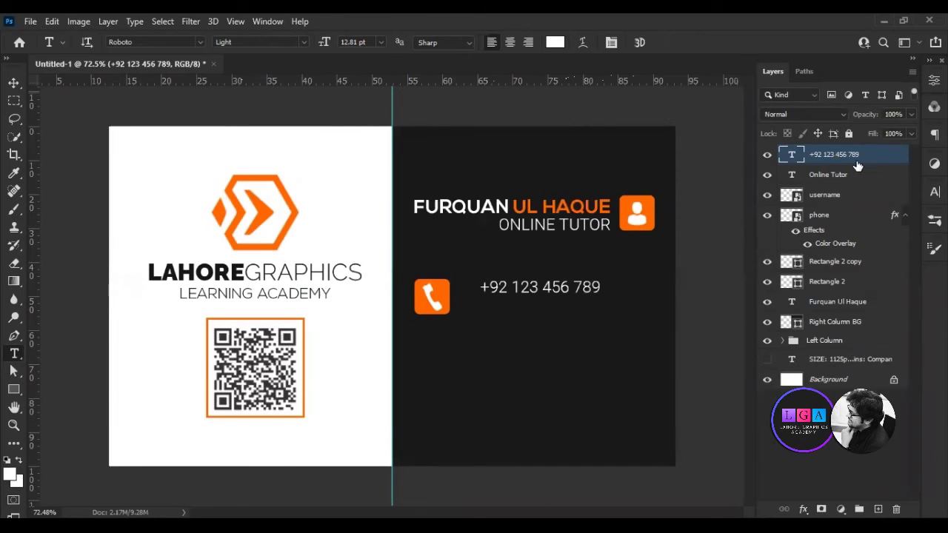
key(v)
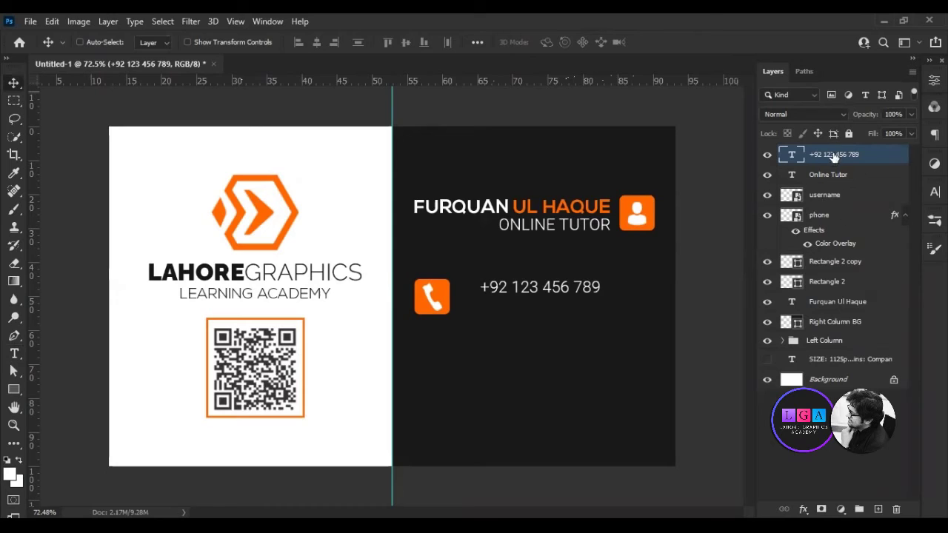
Duplicate the number line beneath the first and align both with the icon's top edge
key(ctrl)
key(ctrl+j)
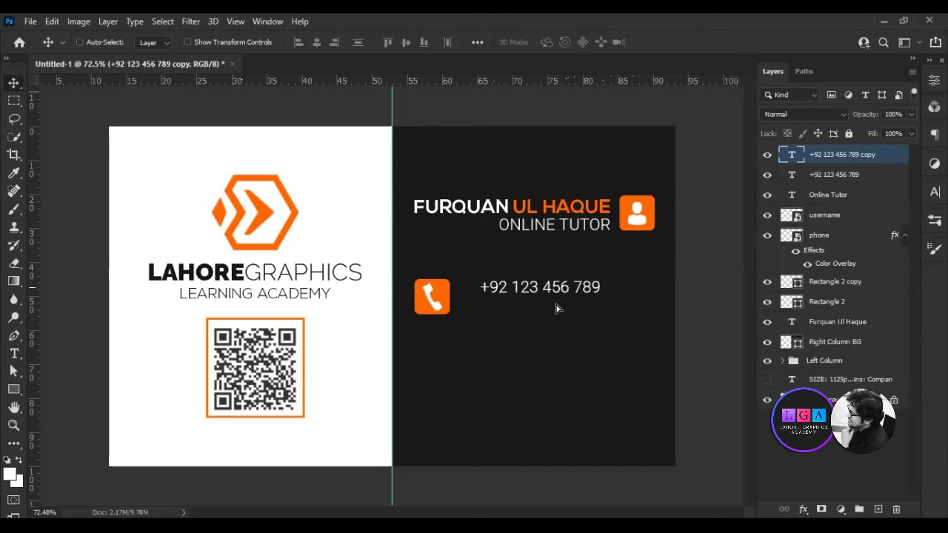
drag(558, 308, 579, 329)
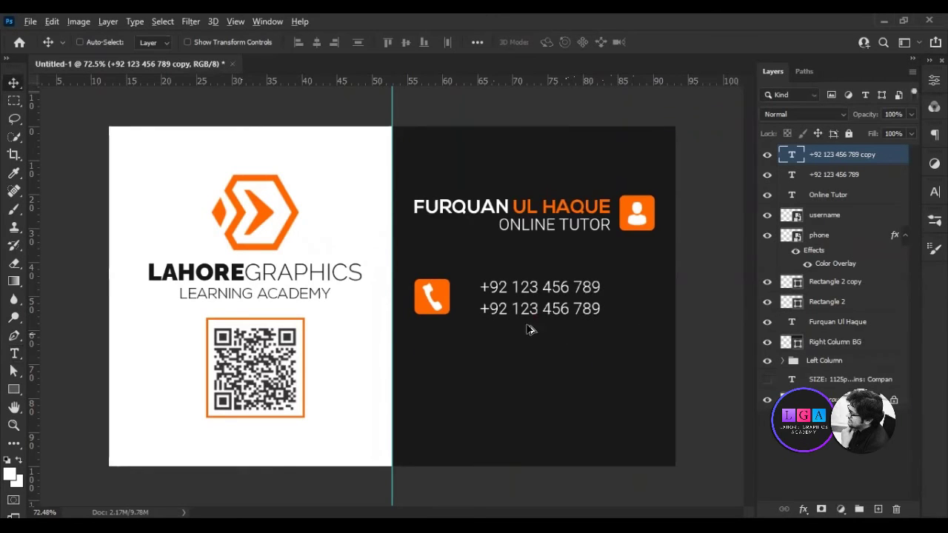
scroll(585, 323, down, 1)
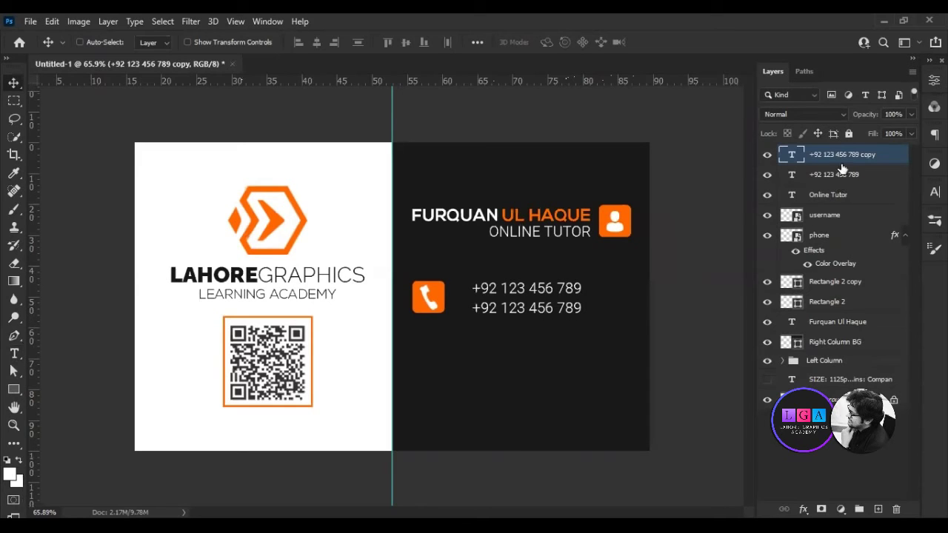
key(Up)
key(Up)
key(Up)
key(Up)
key(Up)
key(Up)
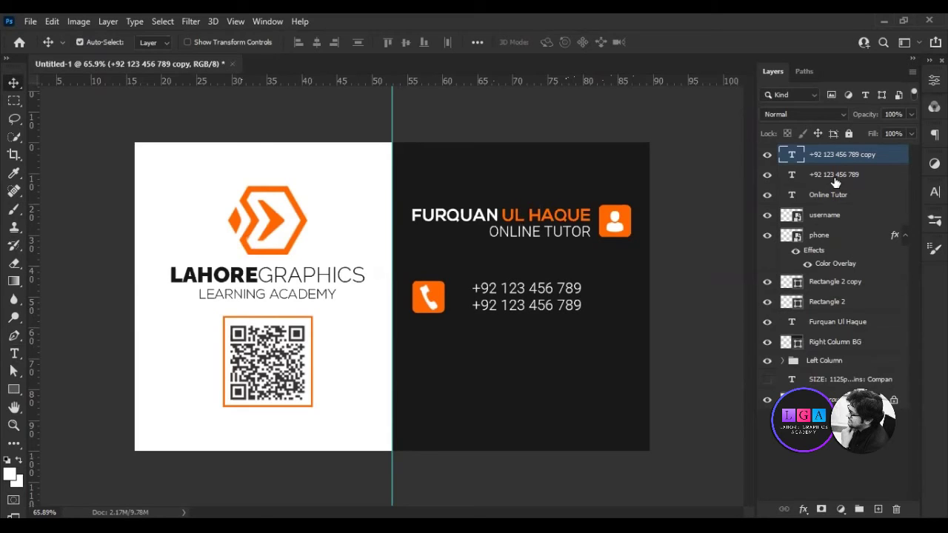
shift+click(834, 178)
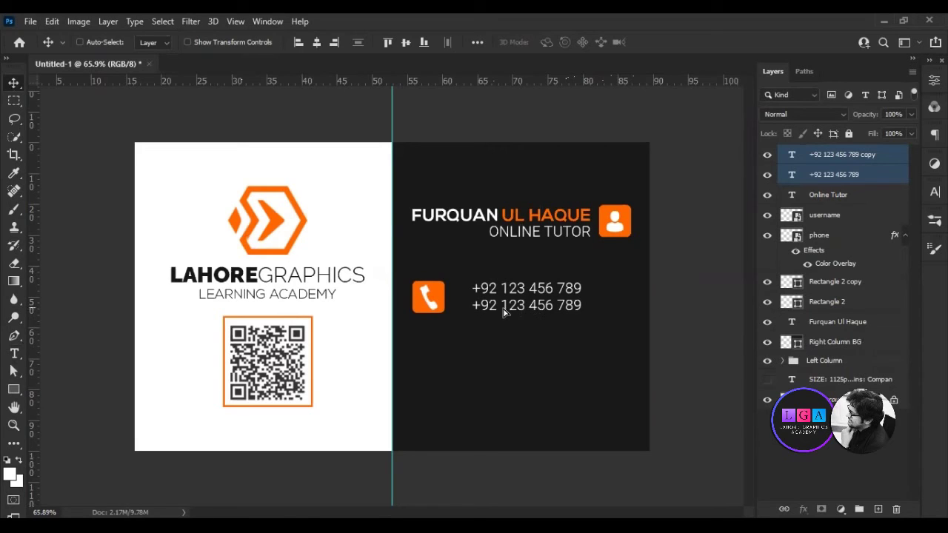
drag(503, 312, 489, 314)
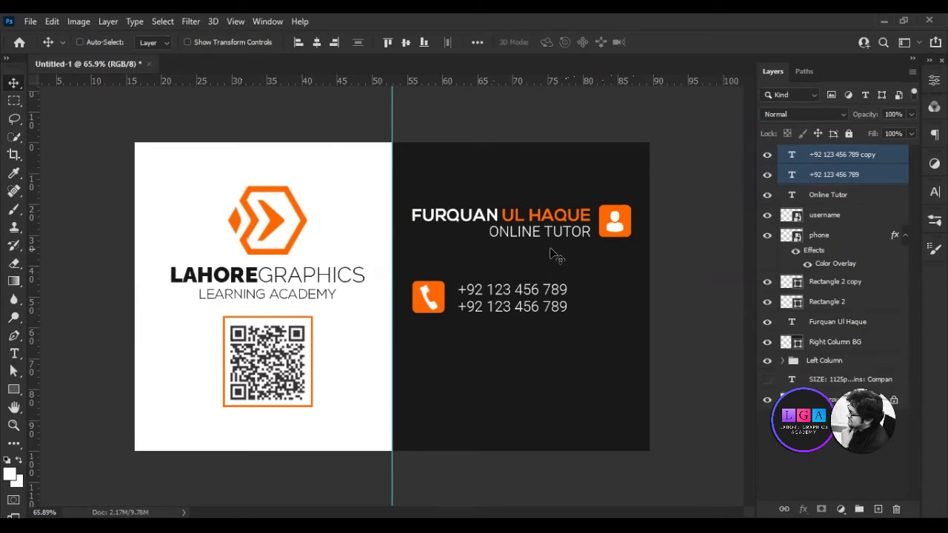
Group the name, Online Tutor role, user icon and its square as 'User Name'
click(831, 219)
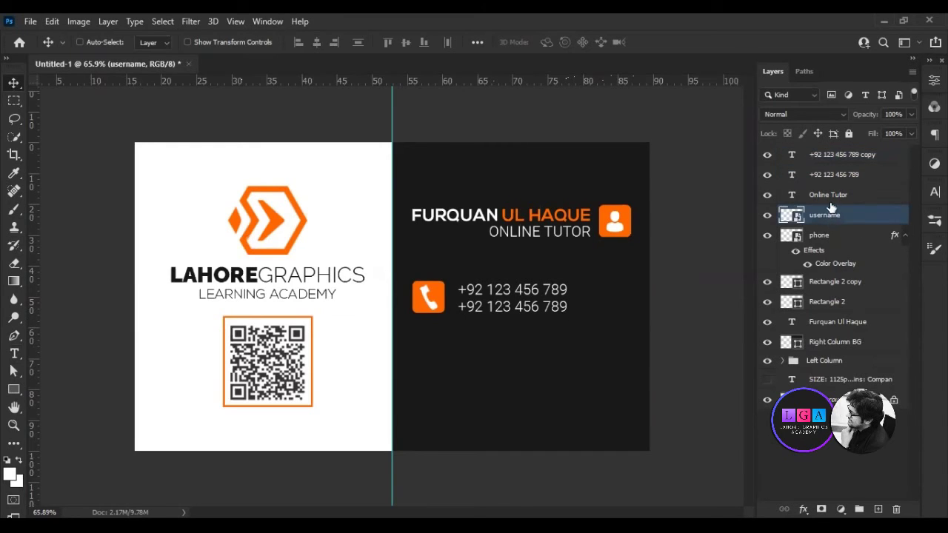
click(904, 235)
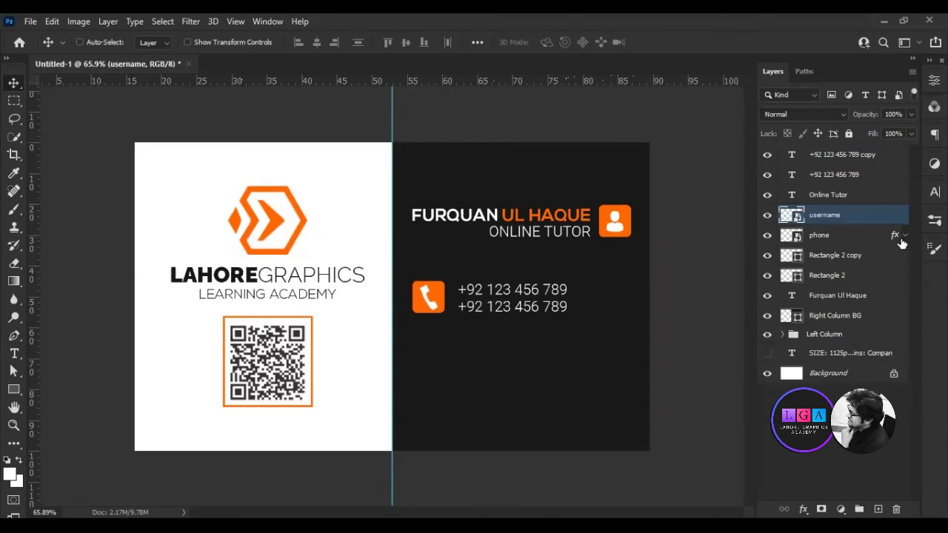
ctrl+click(841, 297)
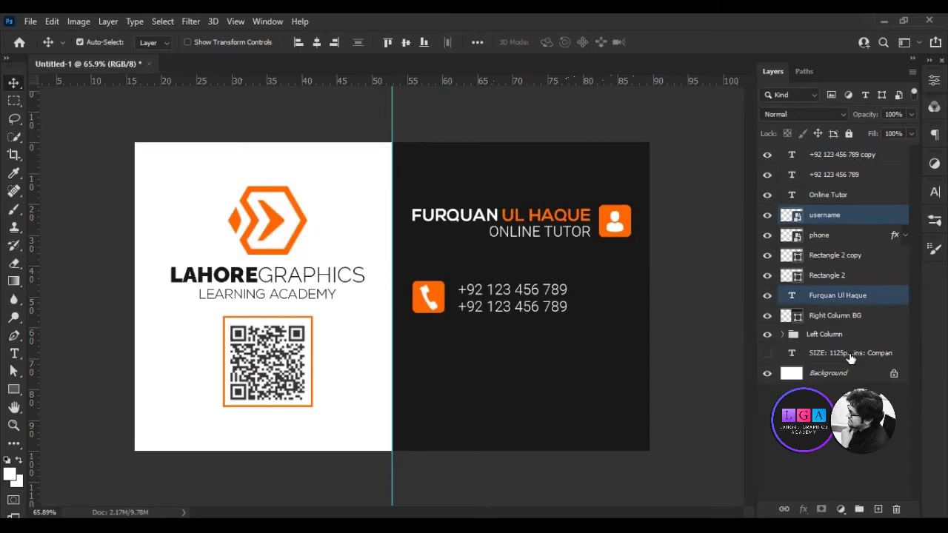
ctrl+click(832, 194)
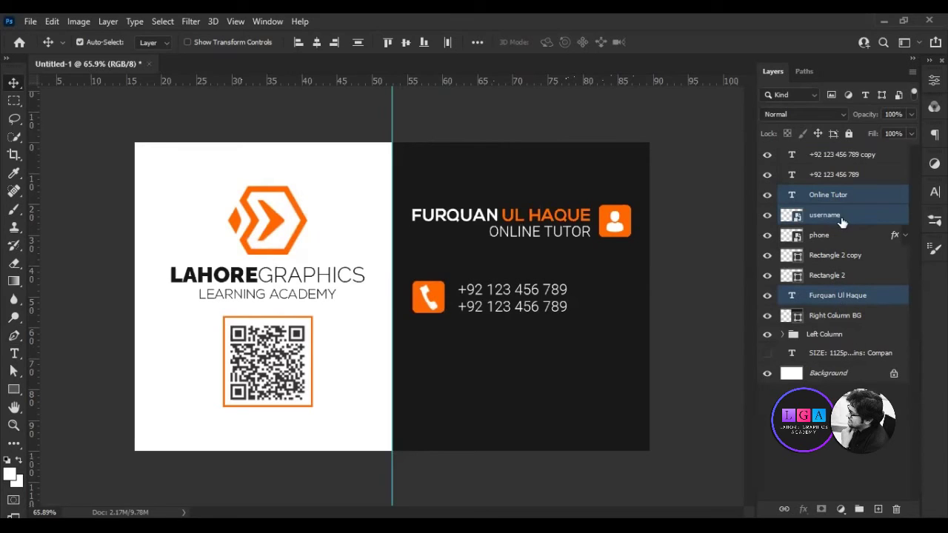
click(766, 278)
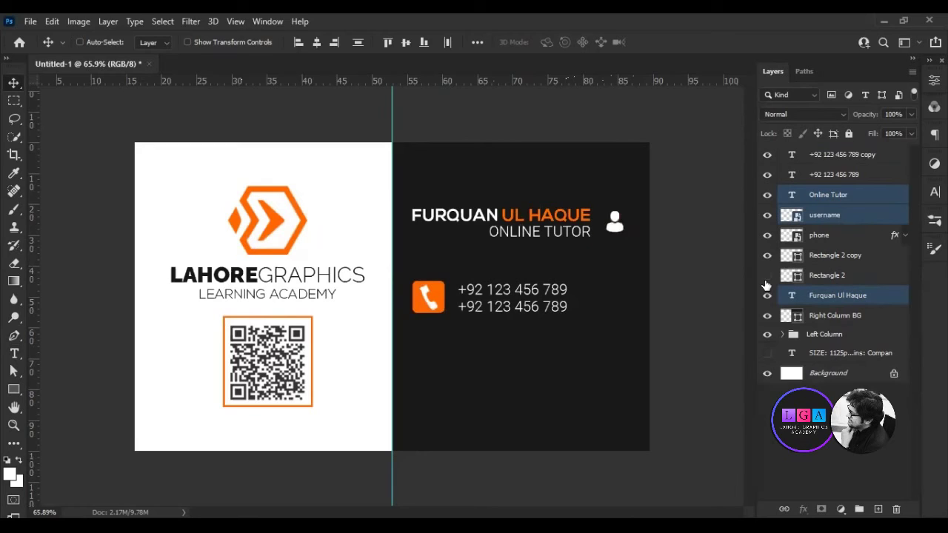
ctrl+click(827, 279)
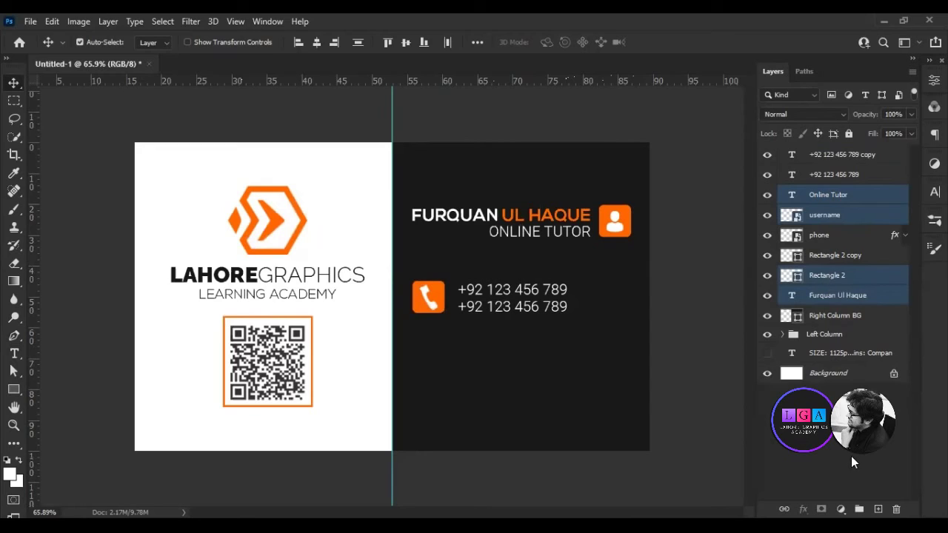
key(ctrl+g)
double_click(818, 194)
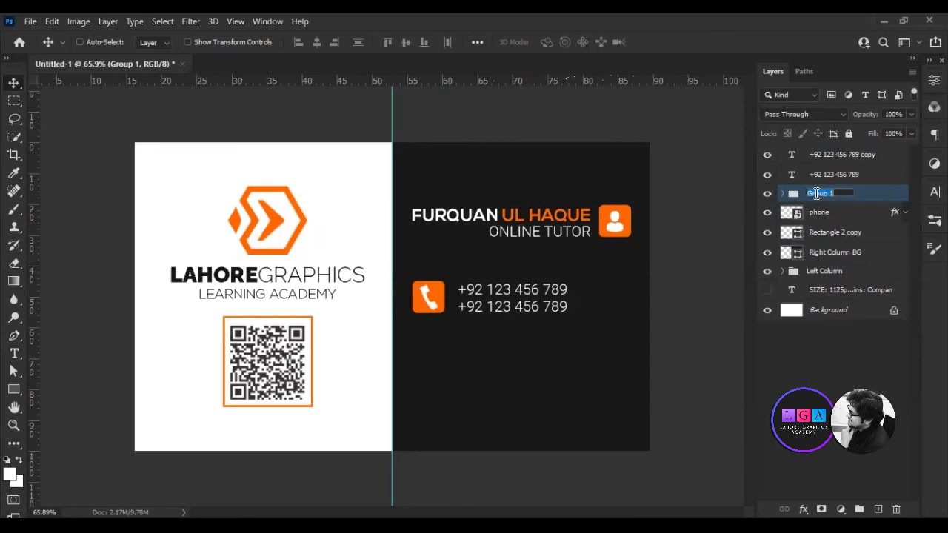
text(User Name)
key(Return)
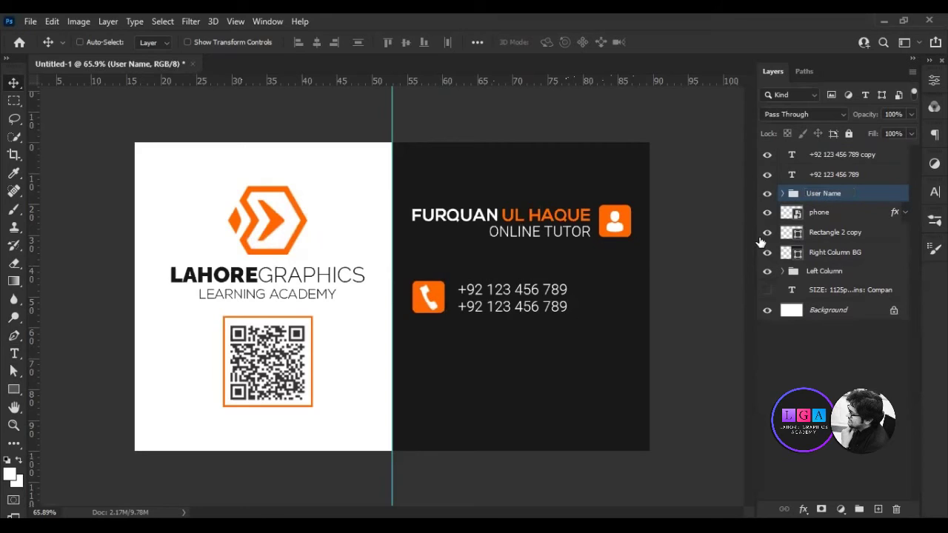
click(767, 194)
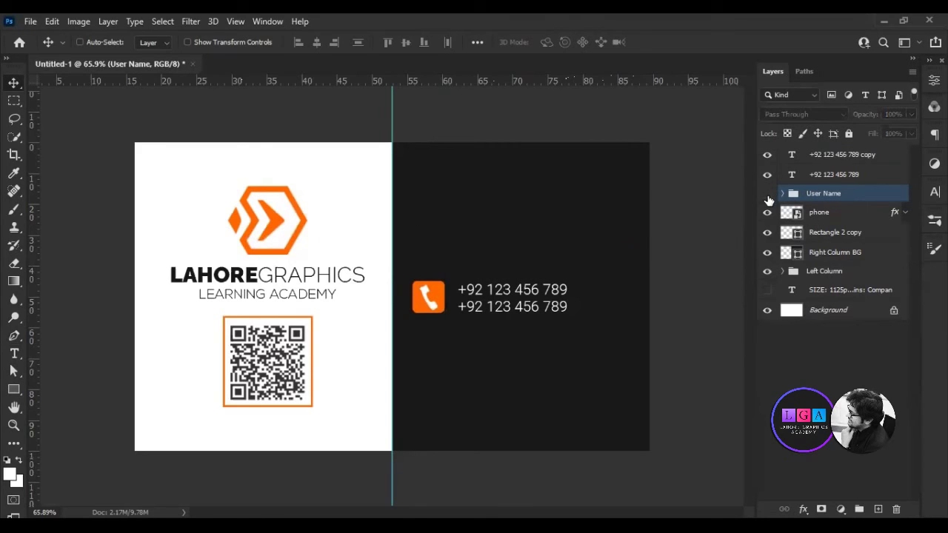
click(767, 194)
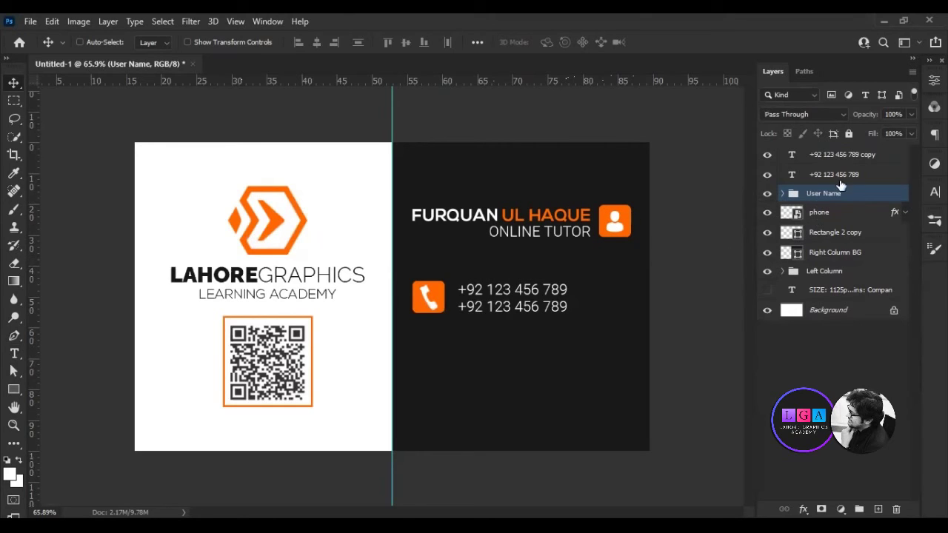
Group both number lines, the phone icon and its orange square as 'Phone'
click(839, 159)
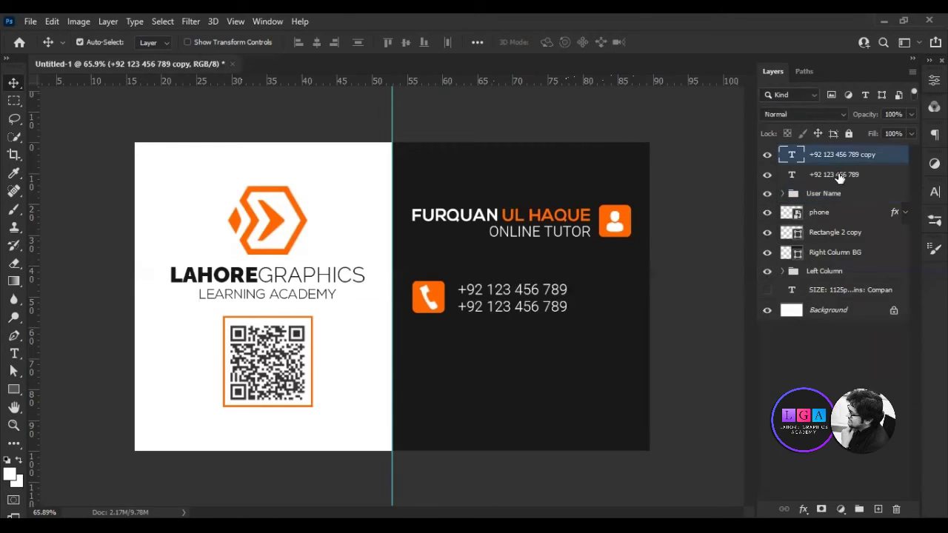
shift+click(839, 177)
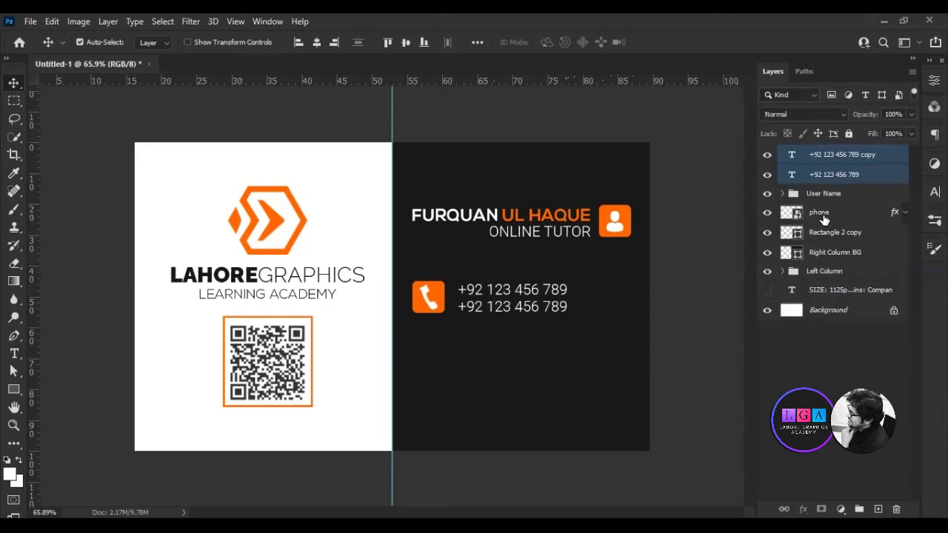
ctrl+click(823, 215)
ctrl+click(840, 234)
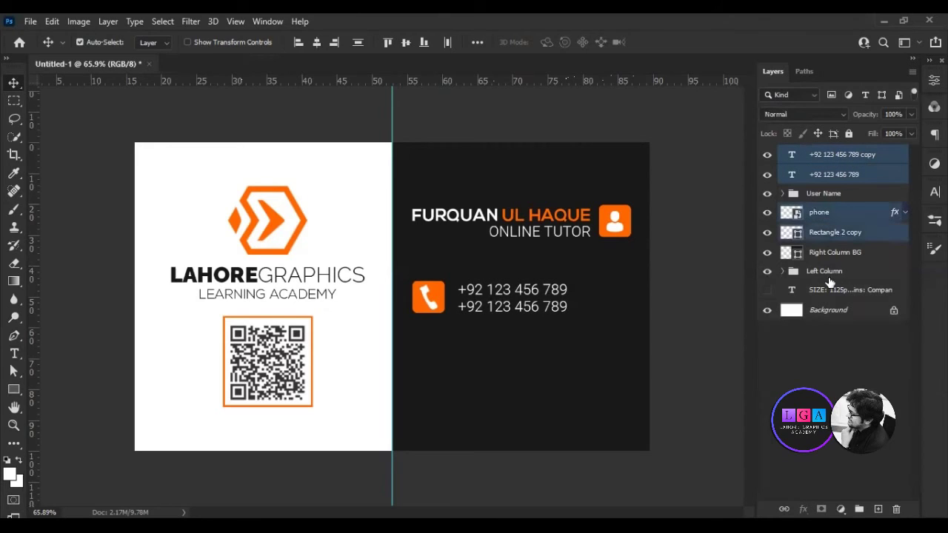
key(ctrl+g)
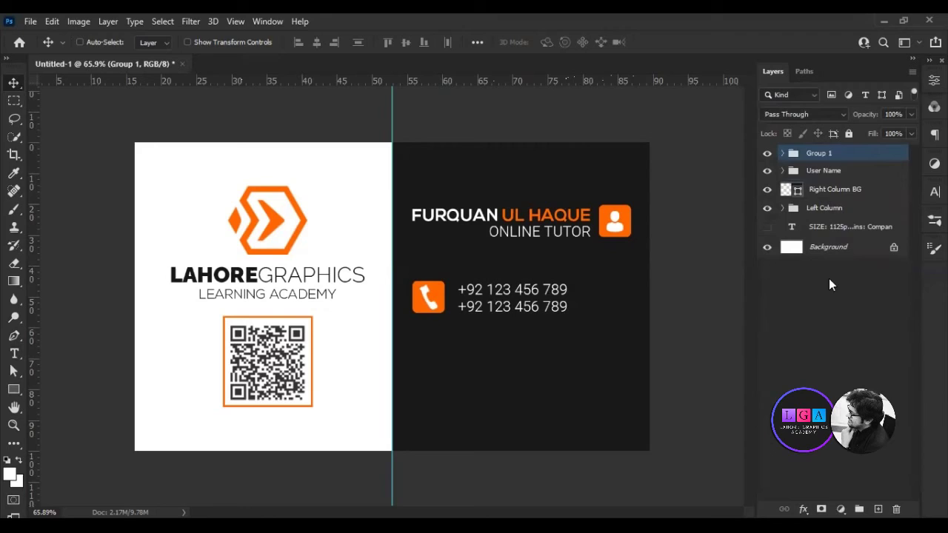
double_click(828, 153)
text(Phone)
key(Return)
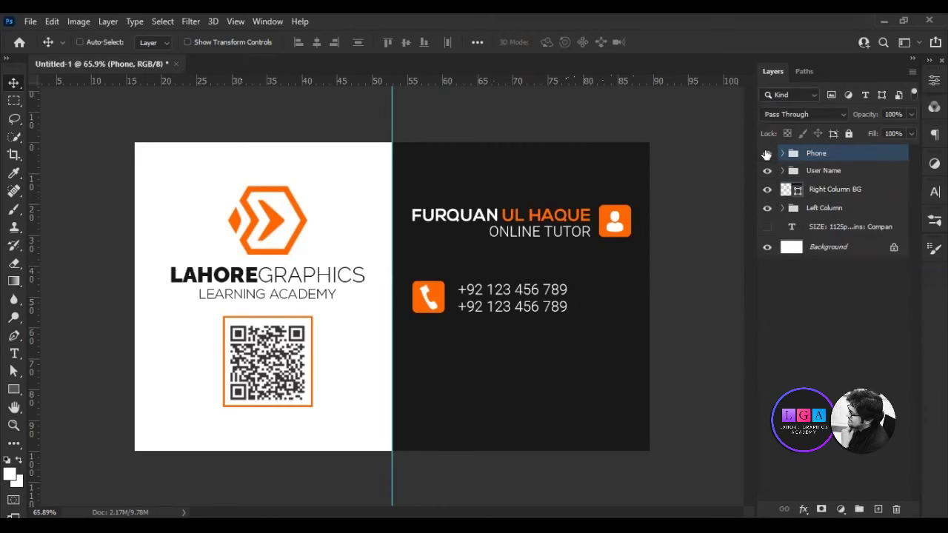
click(767, 153)
Duplicate the Phone group below the original and rename the copy 'Email'
key(ctrl+j)
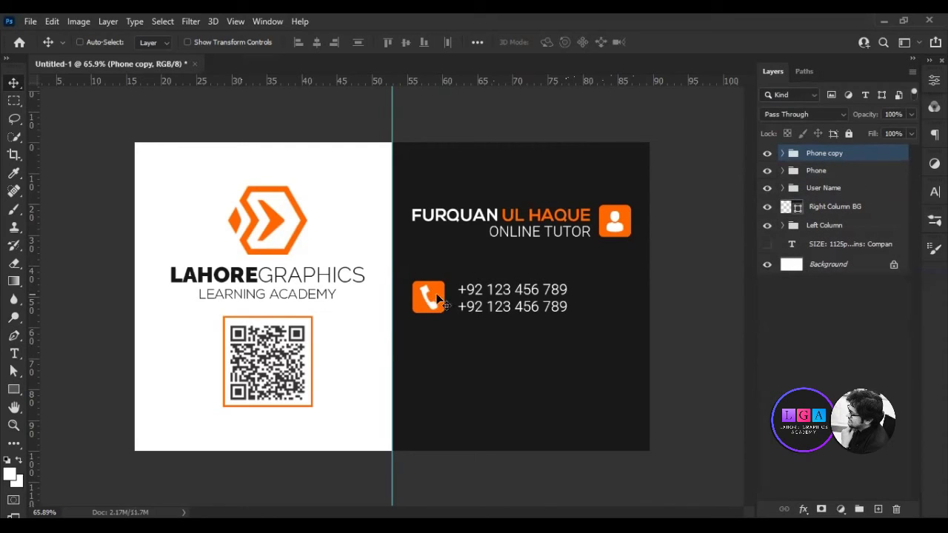
drag(435, 344, 435, 346)
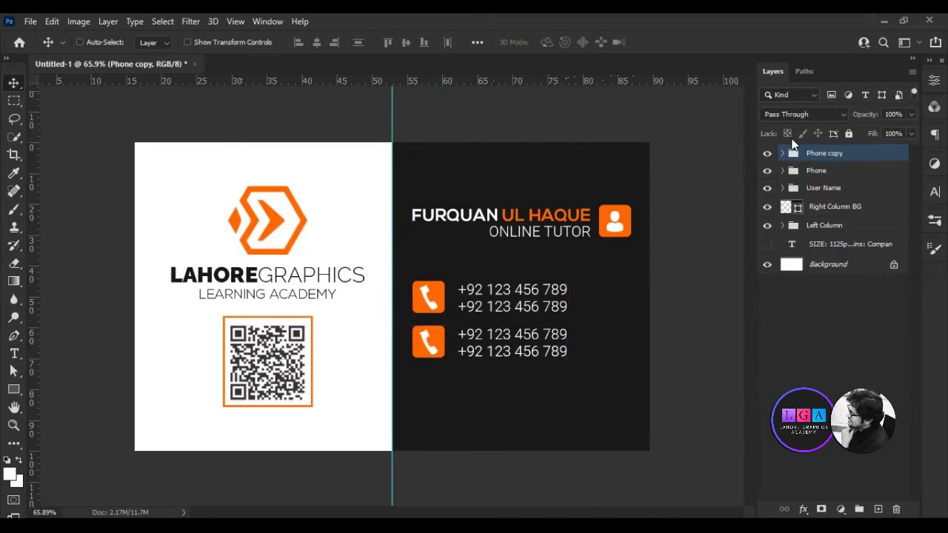
double_click(828, 153)
text(Email)
key(Return)
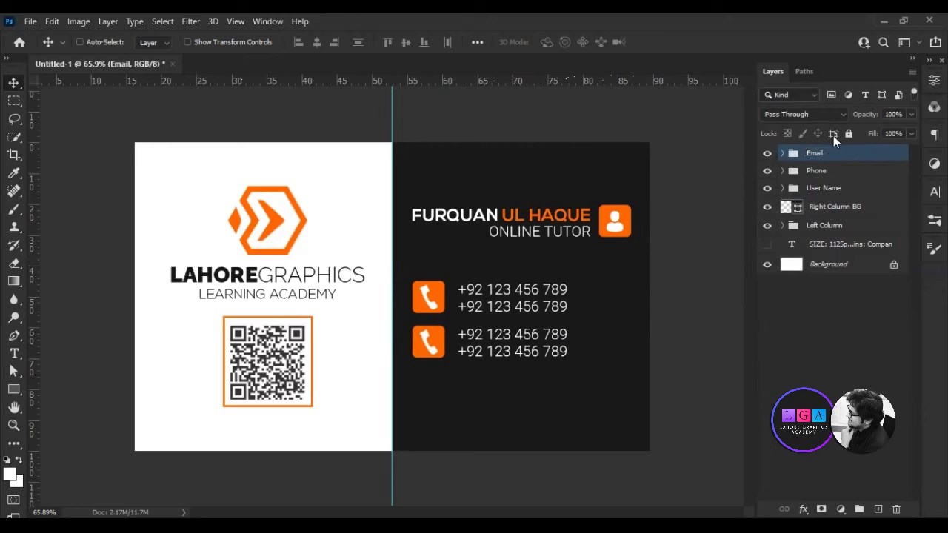
Delete the phone icon from the Email group, leaving a blank orange square
click(782, 154)
click(814, 215)
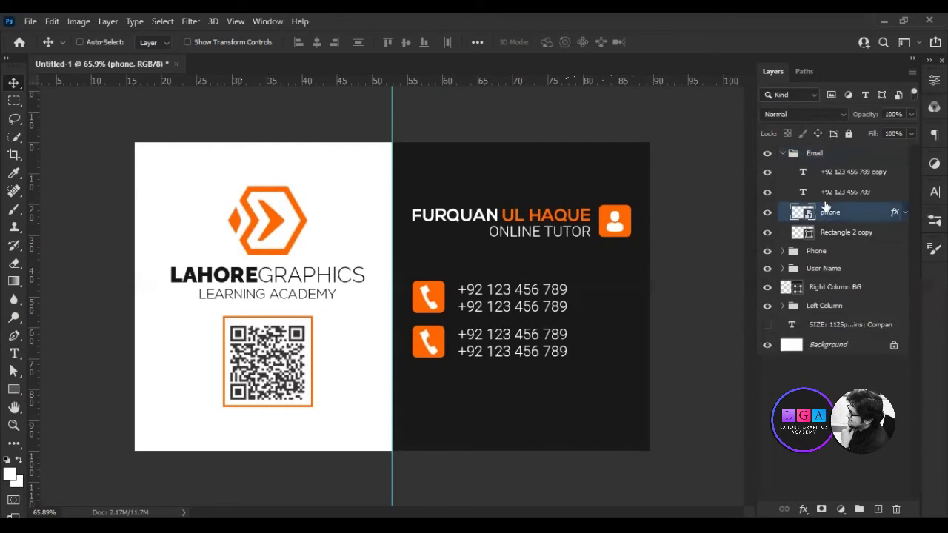
key(Delete)
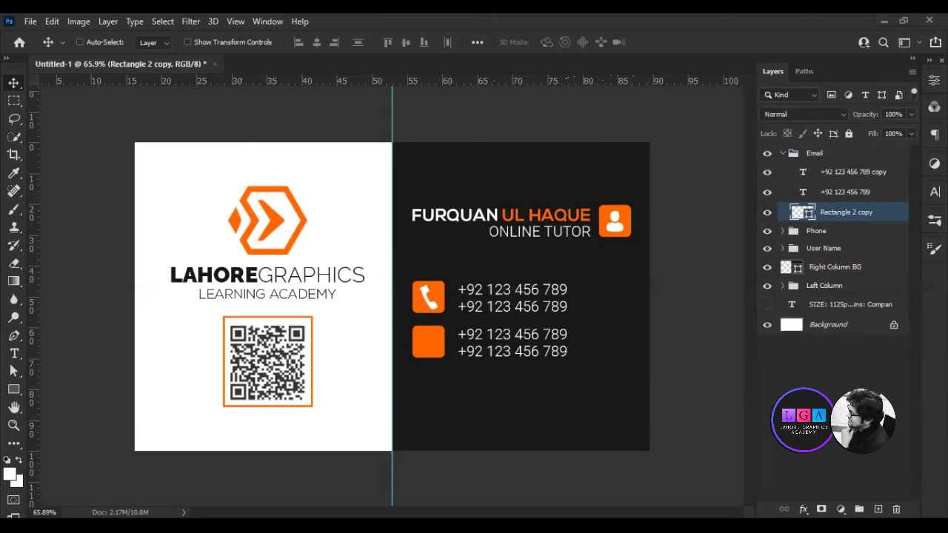
Place a monitor icon in the Email group's orange square and give it a white Color Overlay
drag(431, 353, 391, 296)
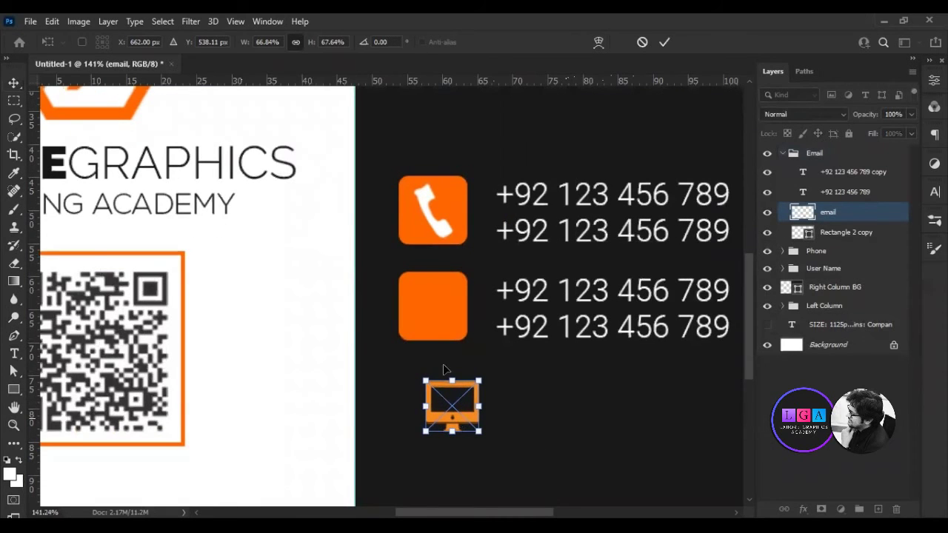
drag(451, 406, 433, 306)
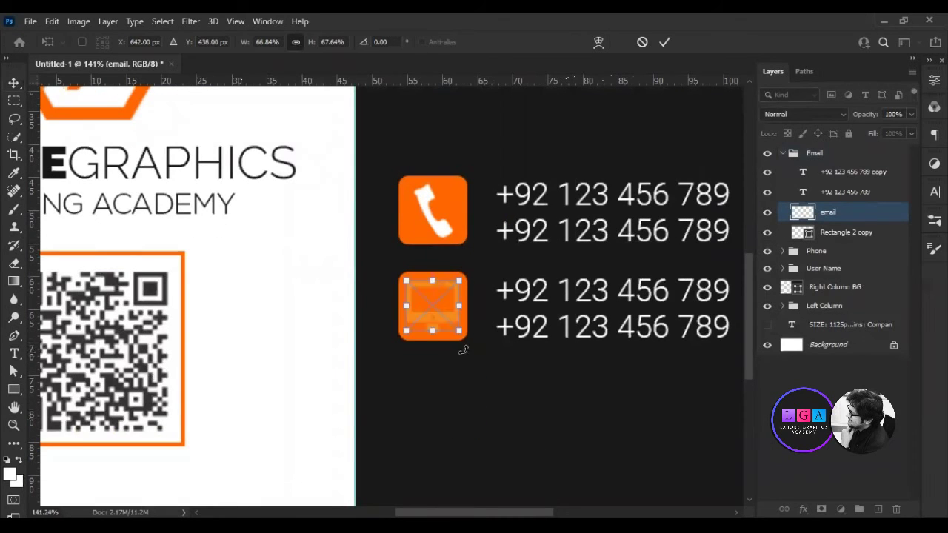
click(661, 43)
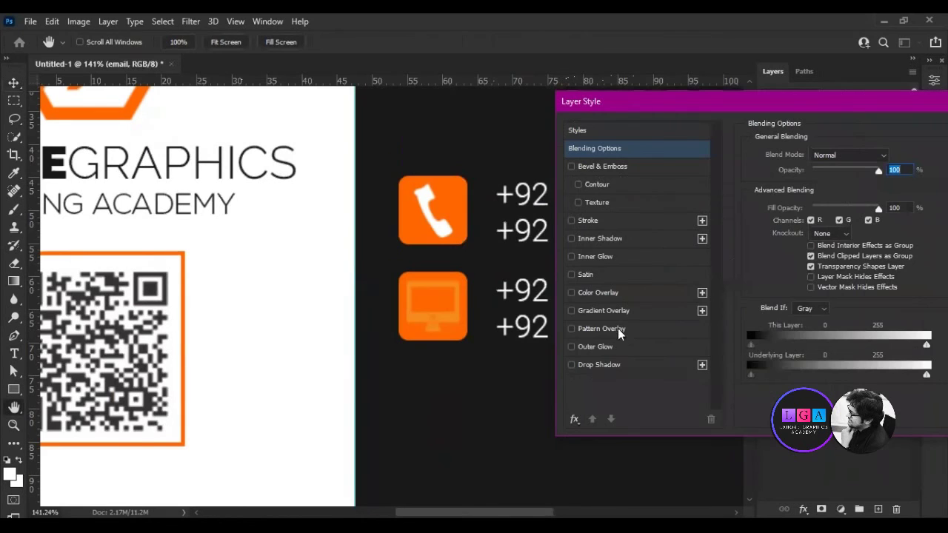
click(591, 292)
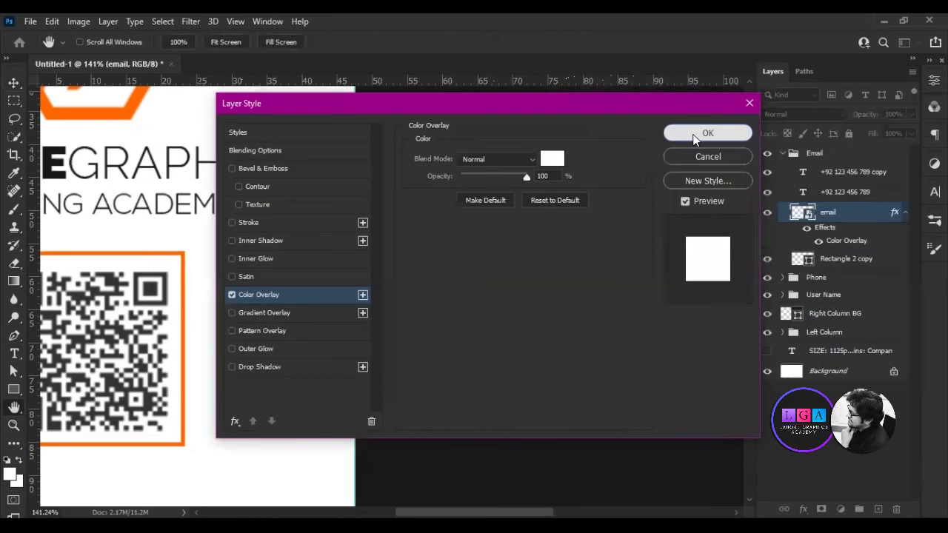
click(696, 134)
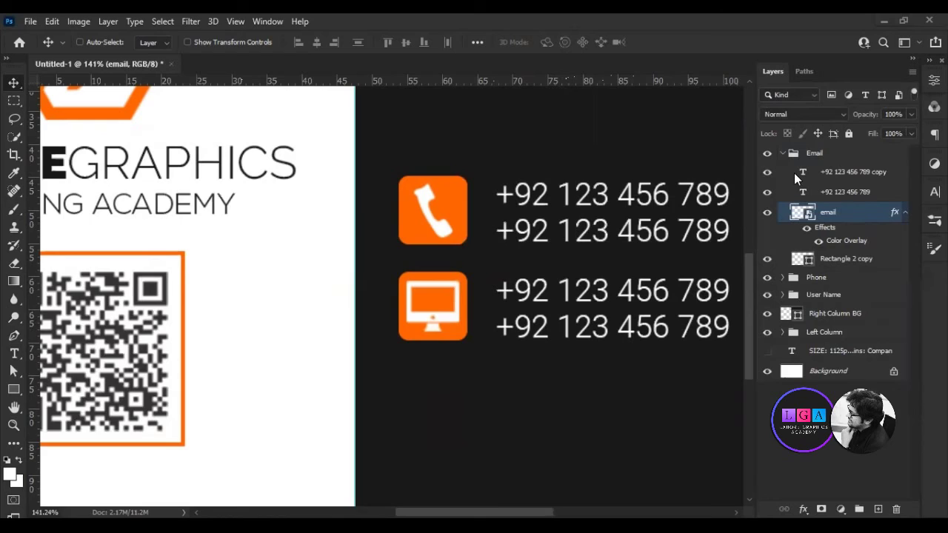
Replace the third number line's text with an email address
click(767, 173)
click(767, 172)
click(767, 194)
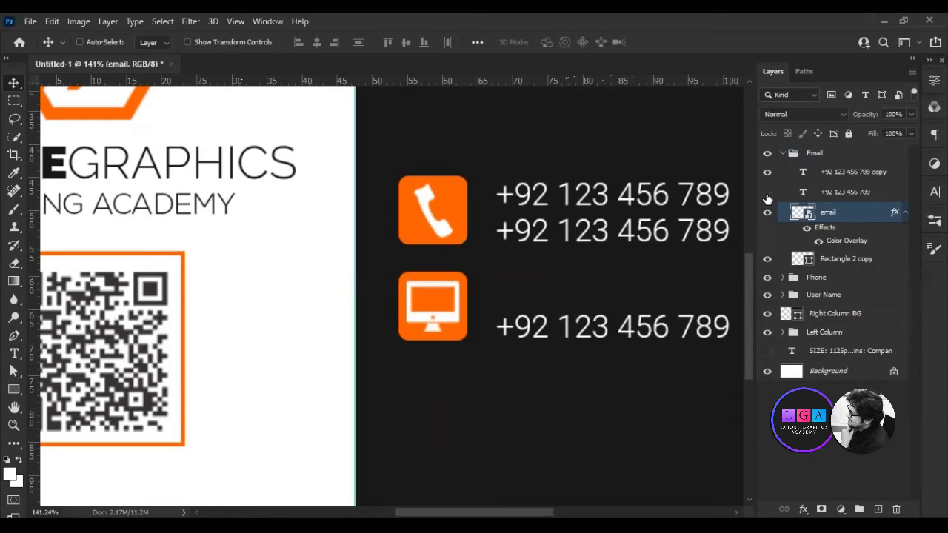
click(767, 194)
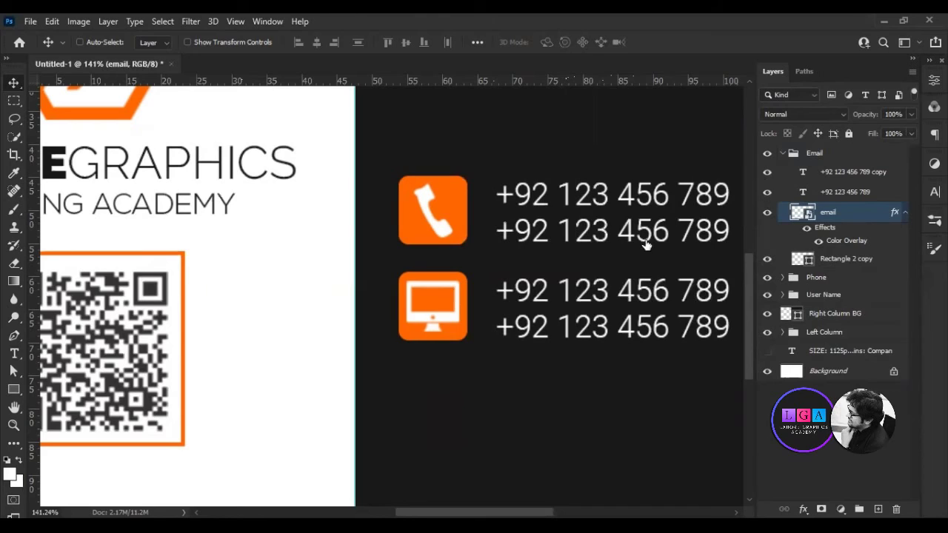
key(alt+bracketright)
double_click(629, 255)
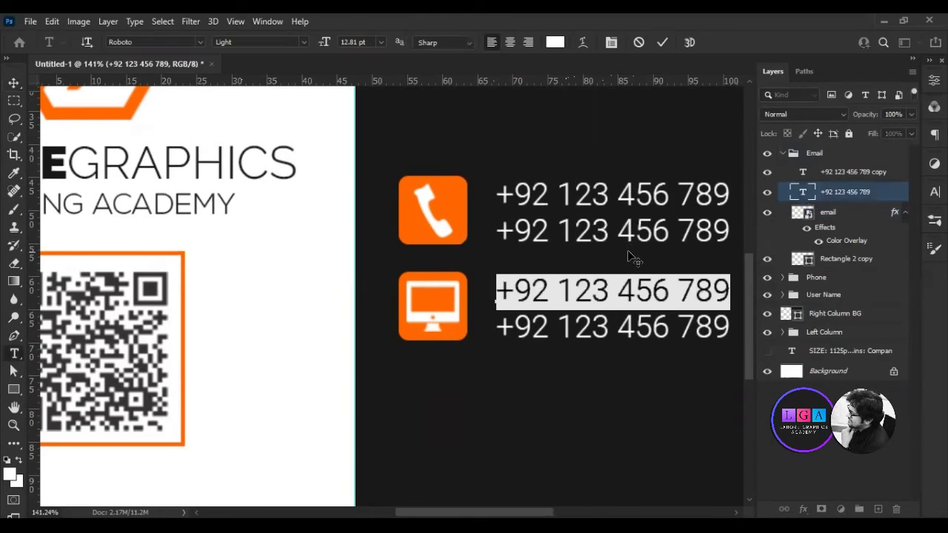
text(USERNAME@GMA)
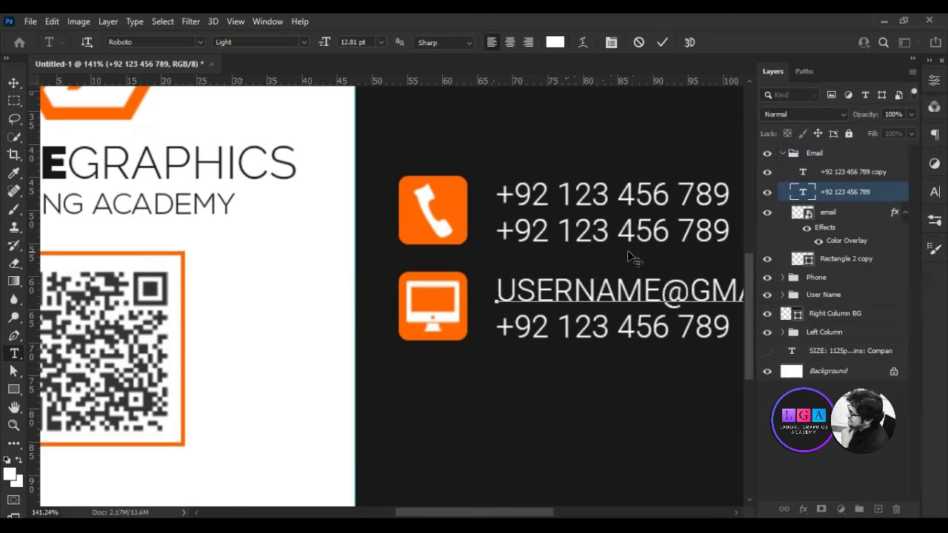
key(ctrl+Return)
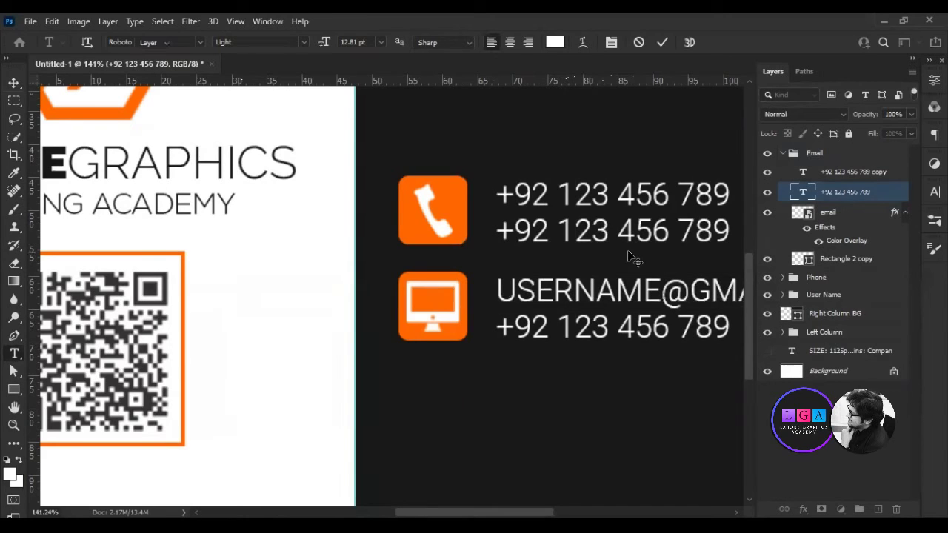
Turn off All Caps on the email text layer so it displays in lowercase
key(ctrl+s)
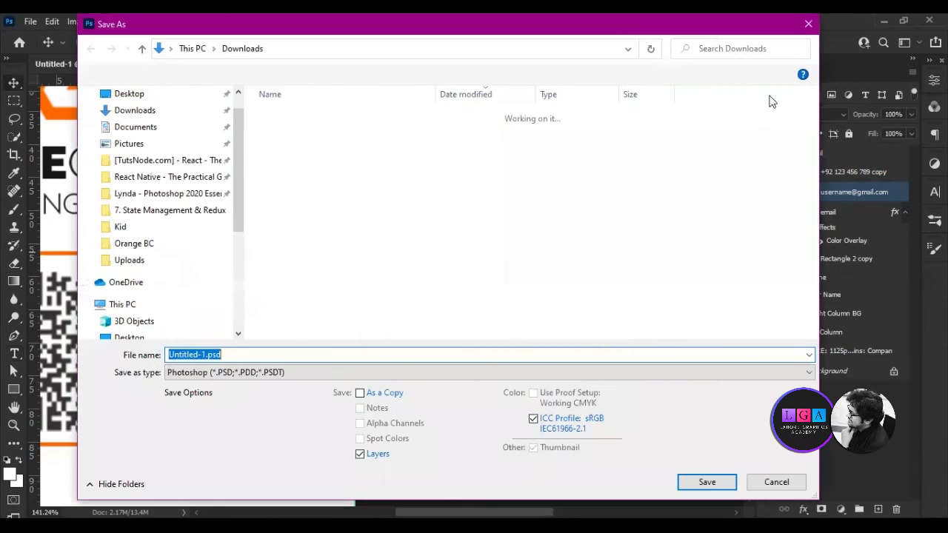
click(814, 24)
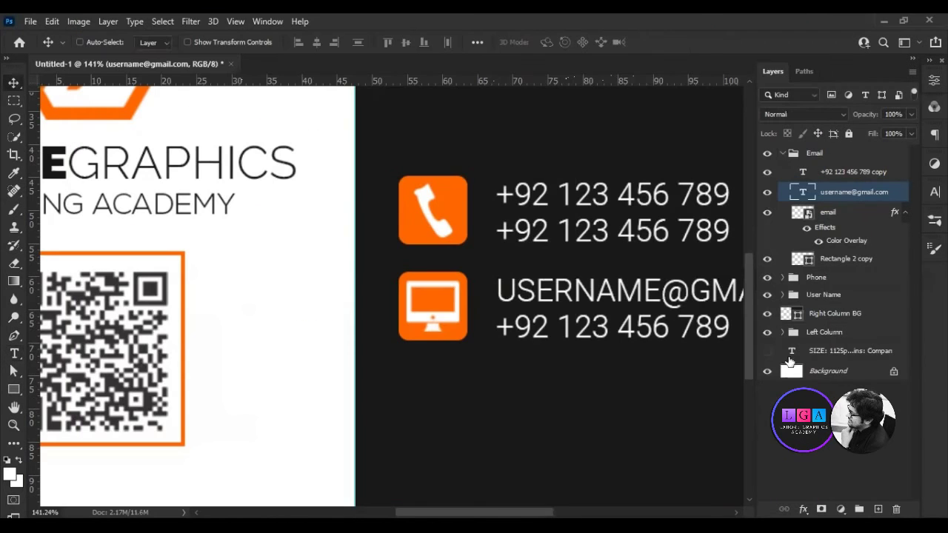
ctrl+click(830, 198)
scroll(463, 360, right, 5)
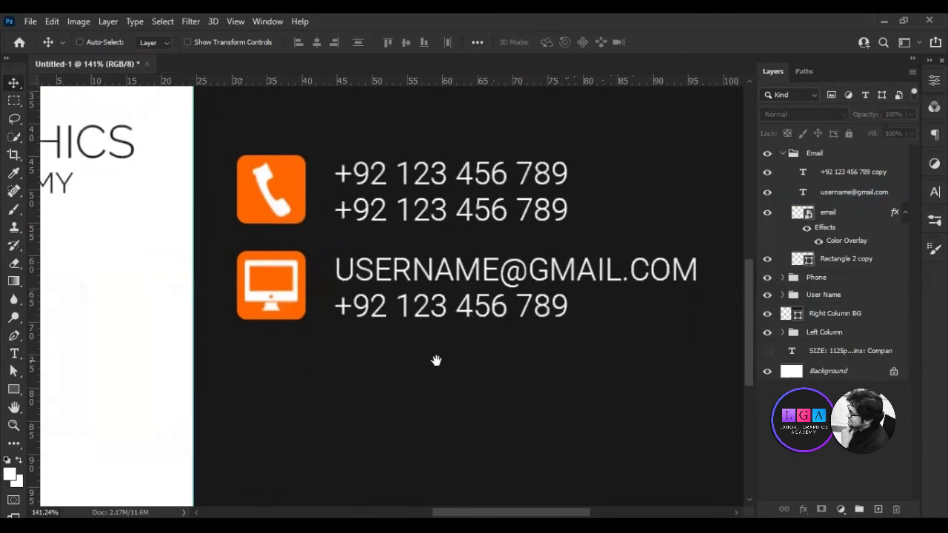
click(812, 198)
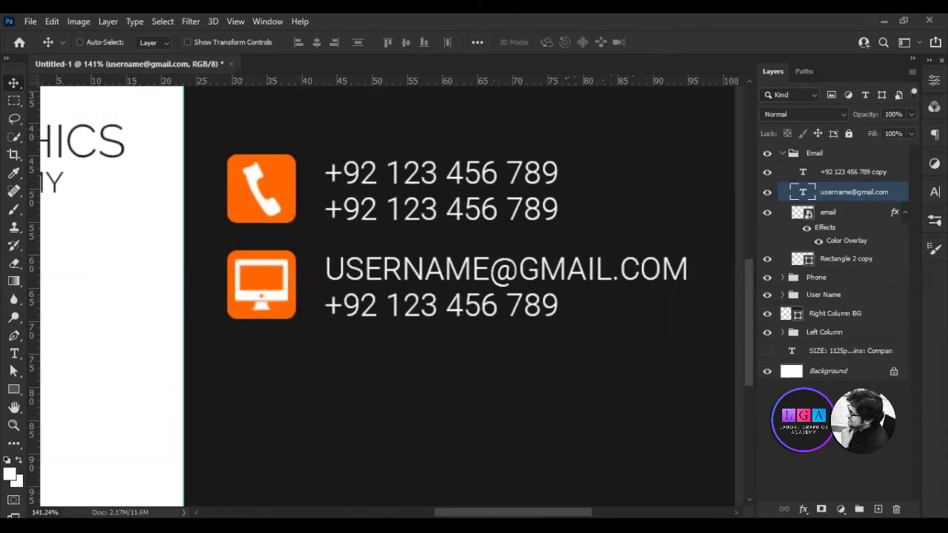
click(934, 191)
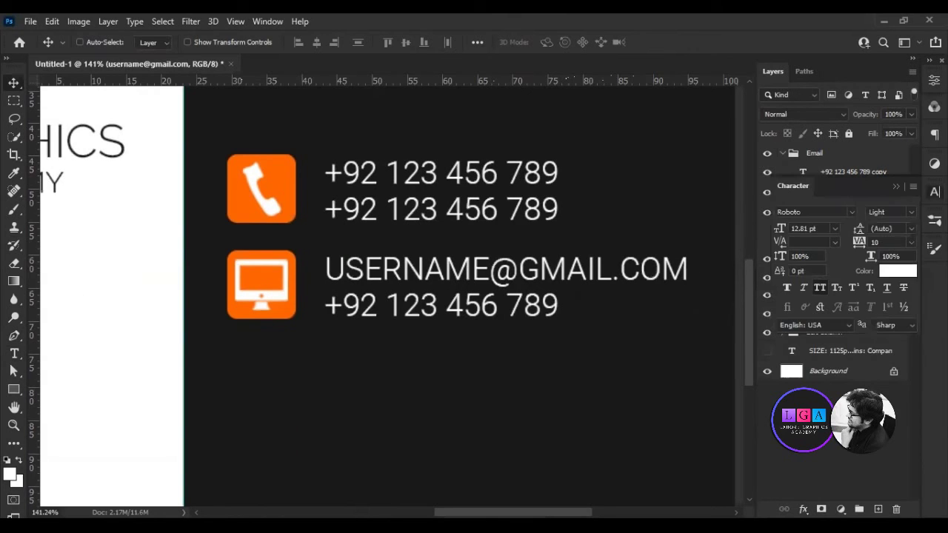
click(820, 288)
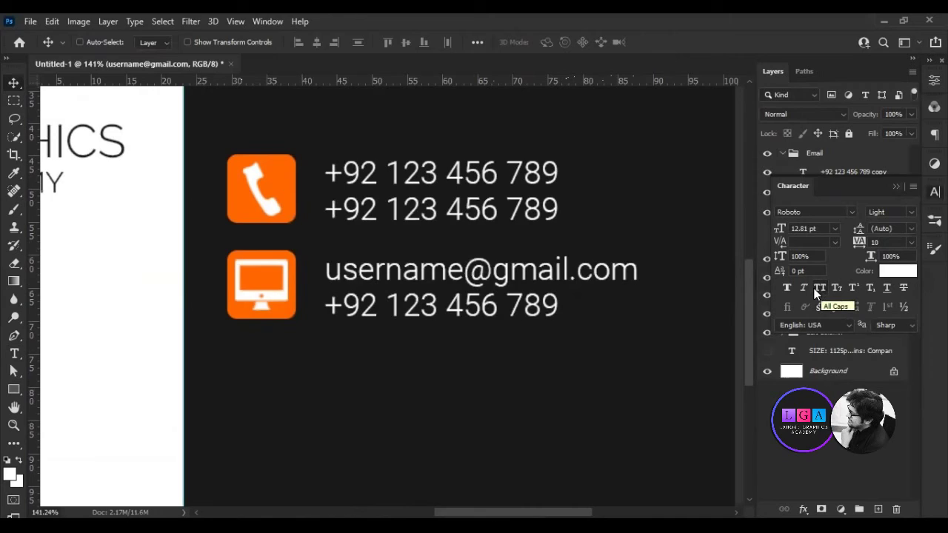
click(894, 188)
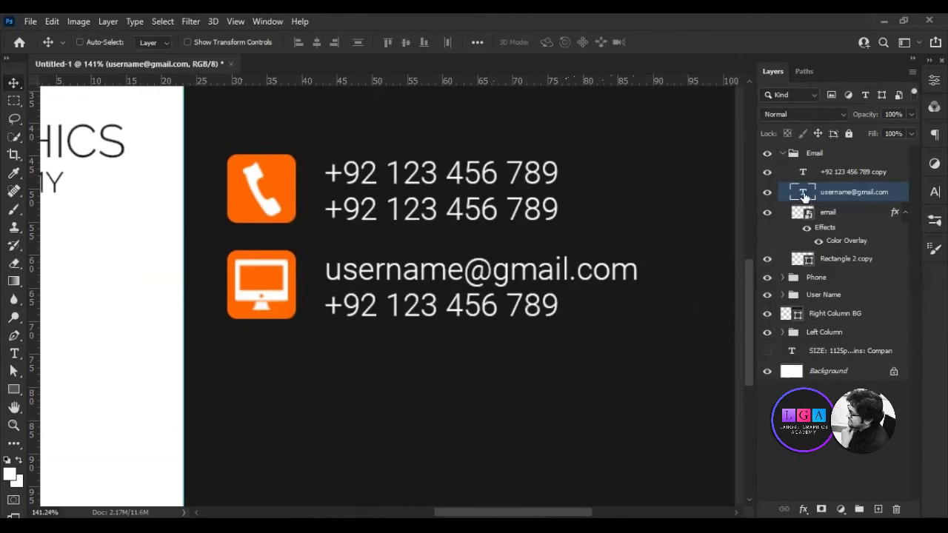
double_click(803, 174)
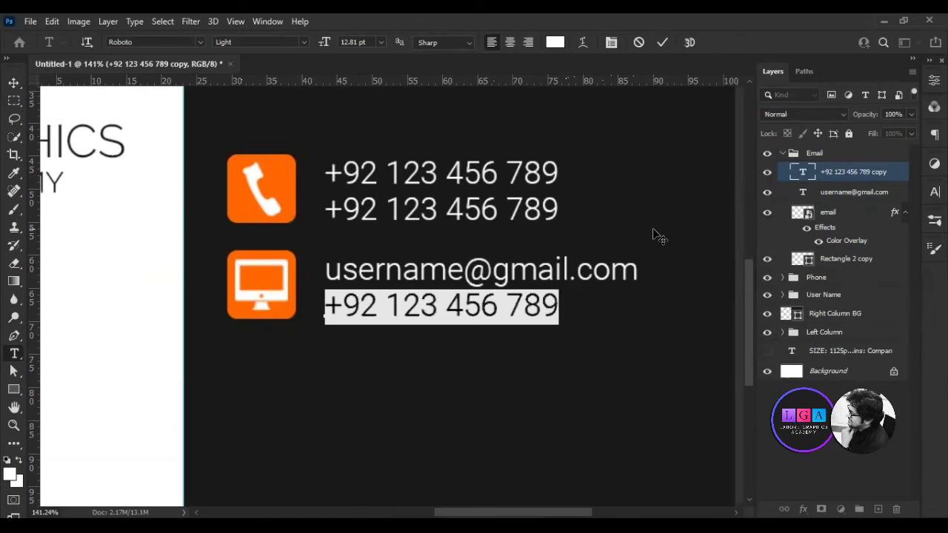
text(ww.)
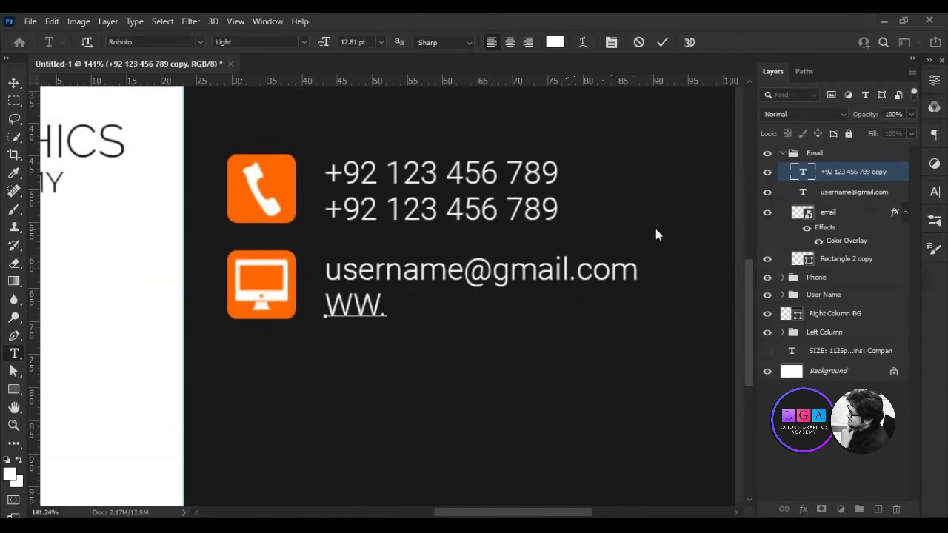
text(YOURWEBS ITE.)
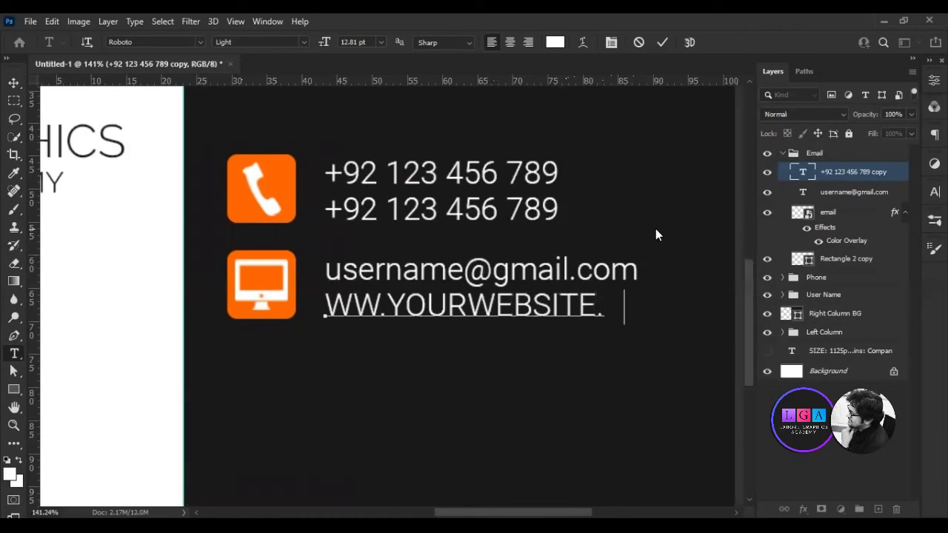
text(COM)
click(367, 305)
text(W)
drag(328, 306, 702, 305)
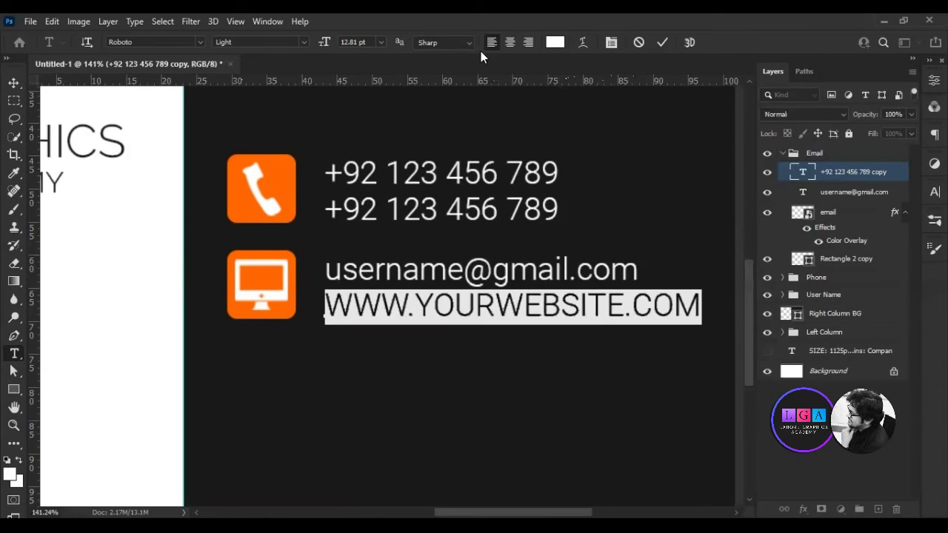
click(935, 192)
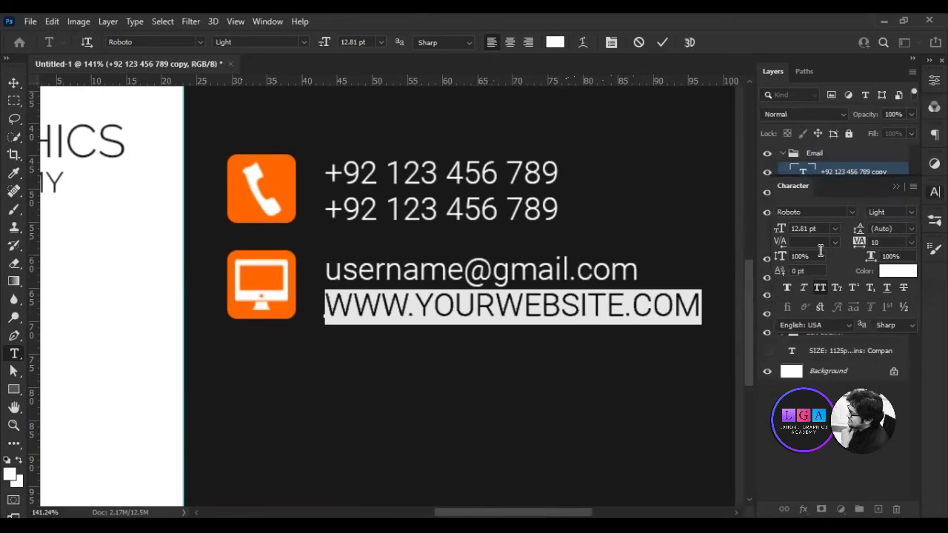
click(819, 289)
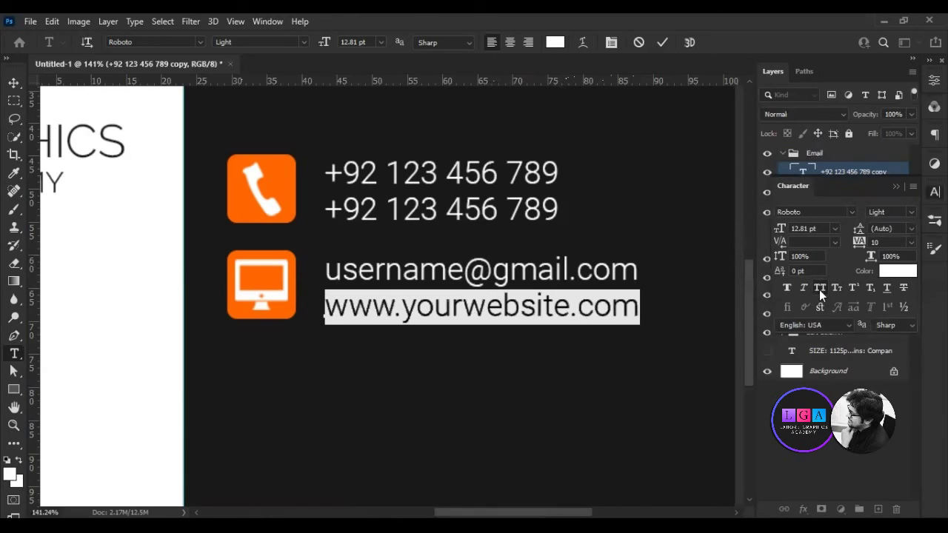
click(663, 45)
key(v)
alt+scroll(446, 263, down, 2)
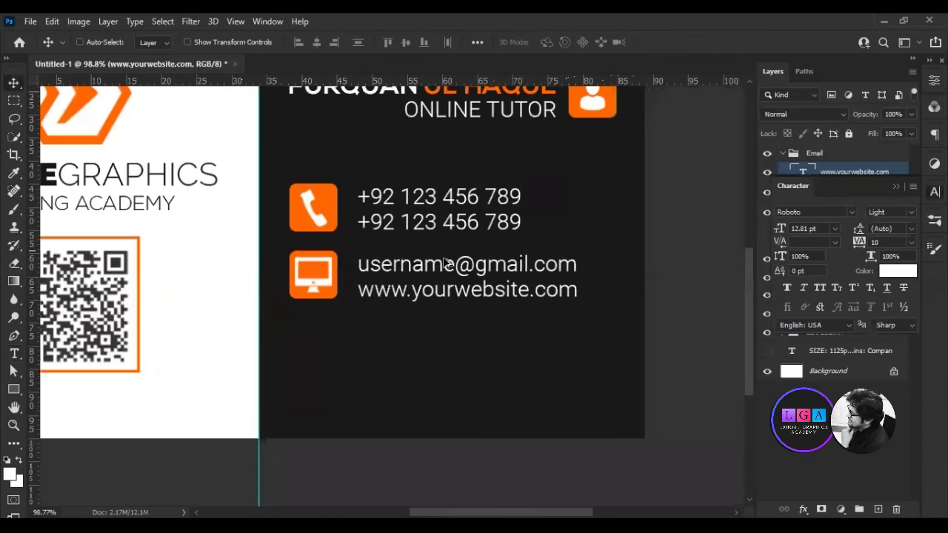
Duplicate the Email group and move the copy just below the original block
alt+scroll(447, 262, down, 2)
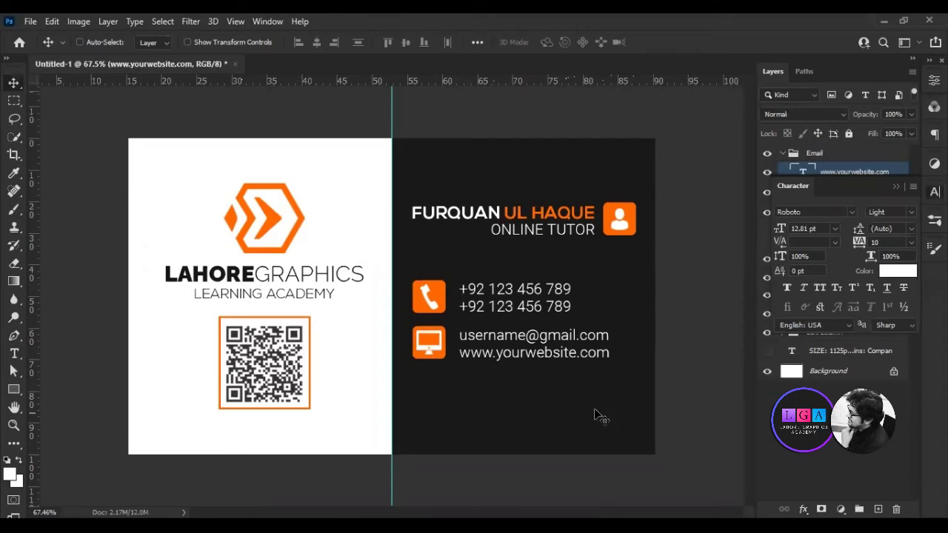
alt+scroll(621, 434, up, 1)
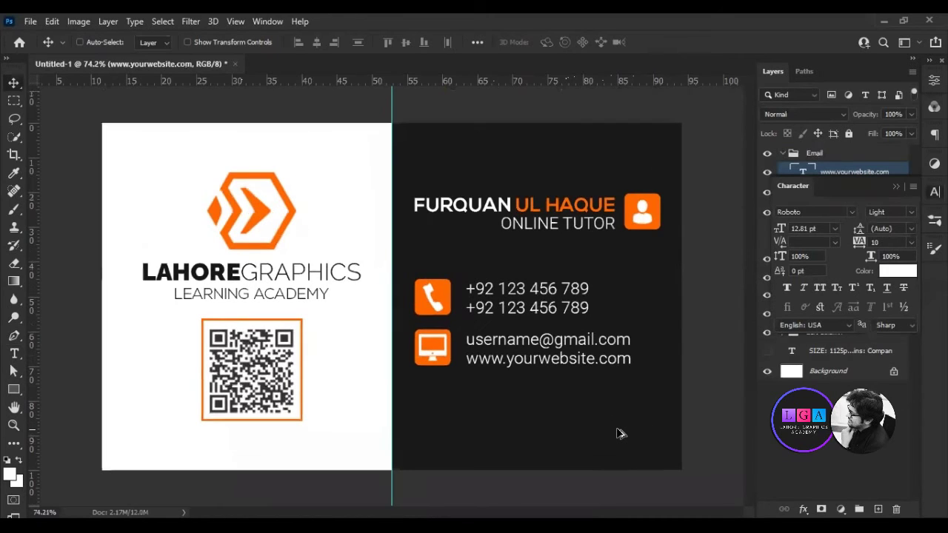
click(895, 187)
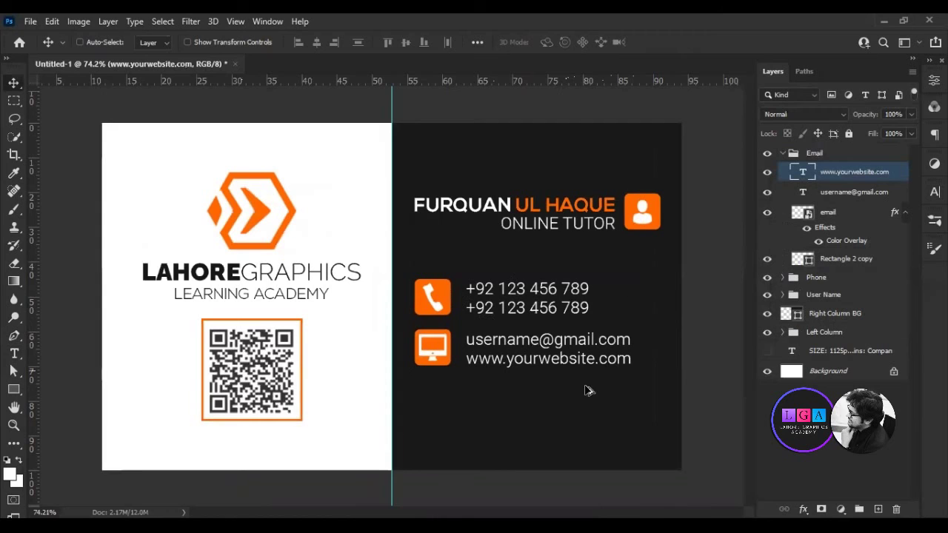
alt+scroll(556, 393, down, 2)
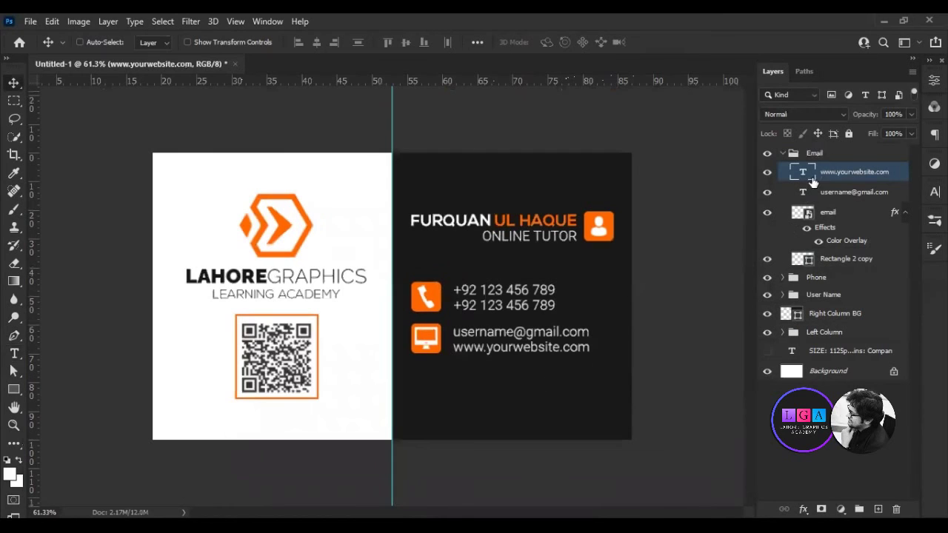
click(782, 153)
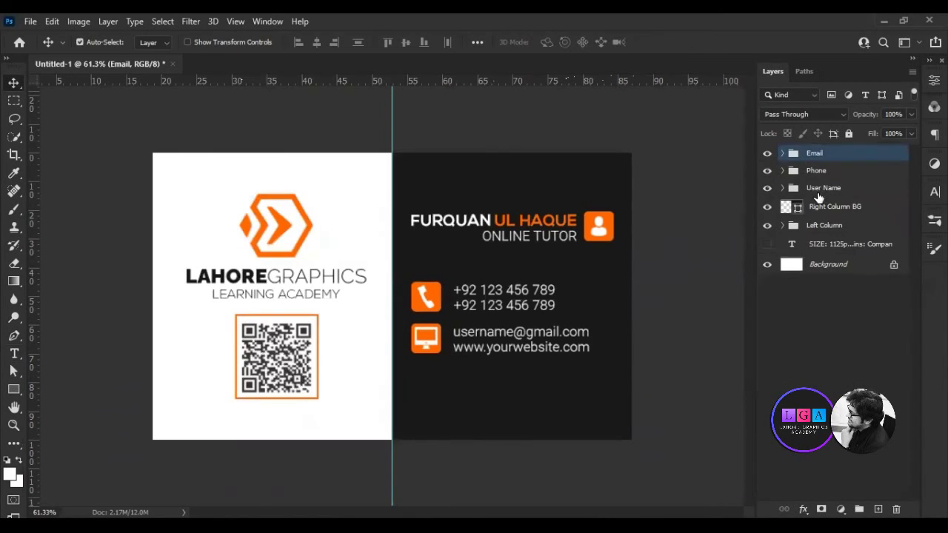
key(ctrl+j)
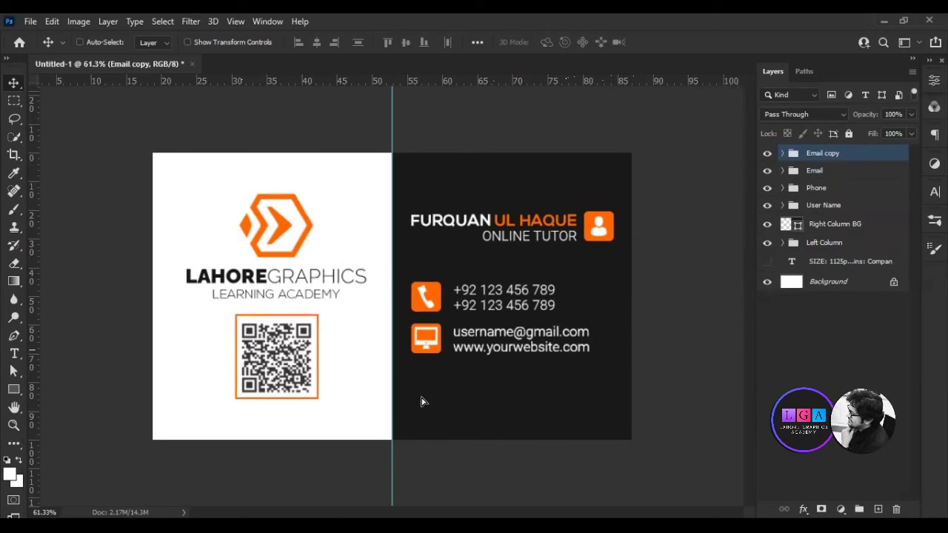
drag(421, 355, 421, 401)
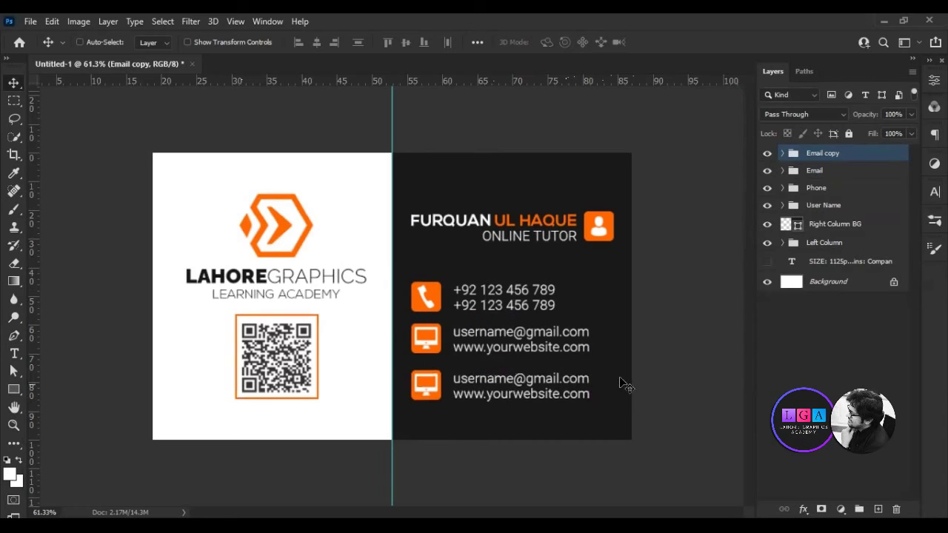
Rename the copied group to Address and expand it to show its layers
double_click(819, 153)
text(Address)
key(Return)
click(782, 154)
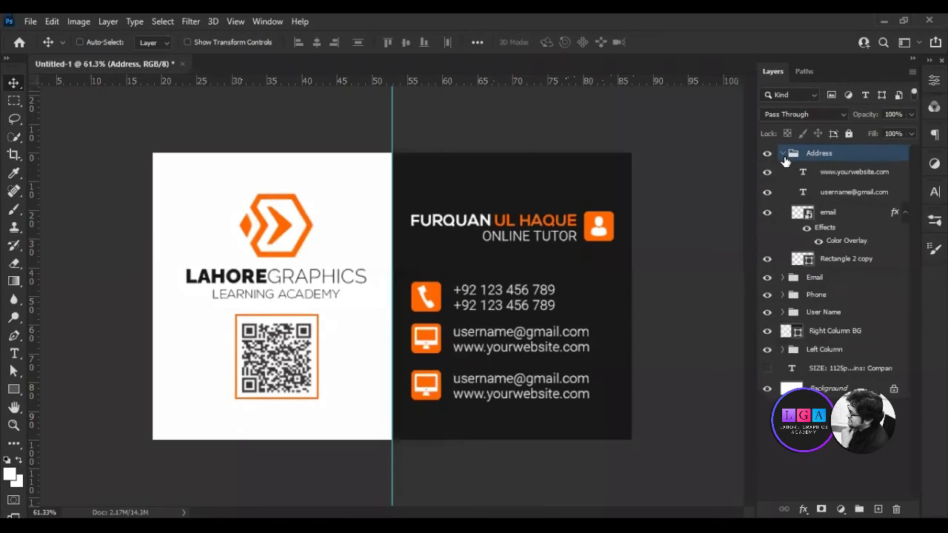
click(905, 212)
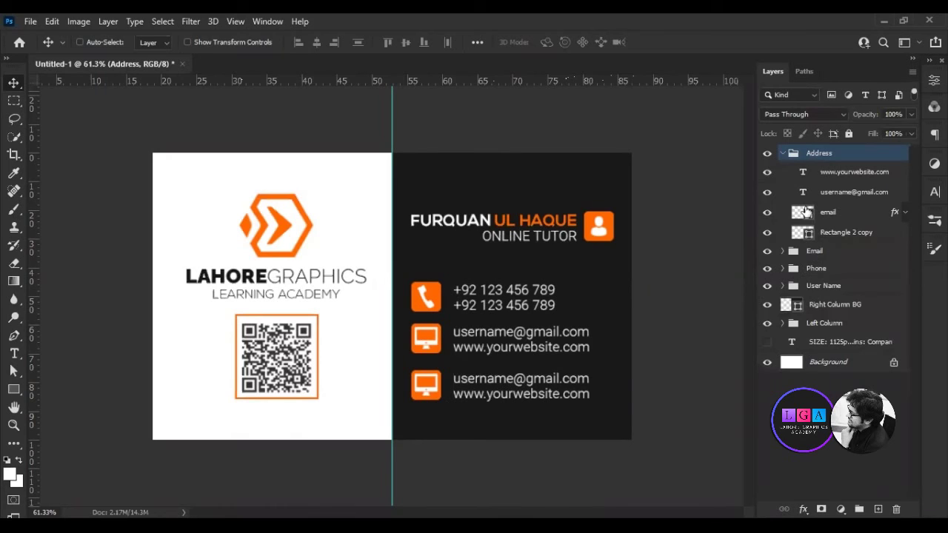
Swap the copy's monitor icon for a placed white house icon on the lower orange square
click(807, 212)
key(Delete)
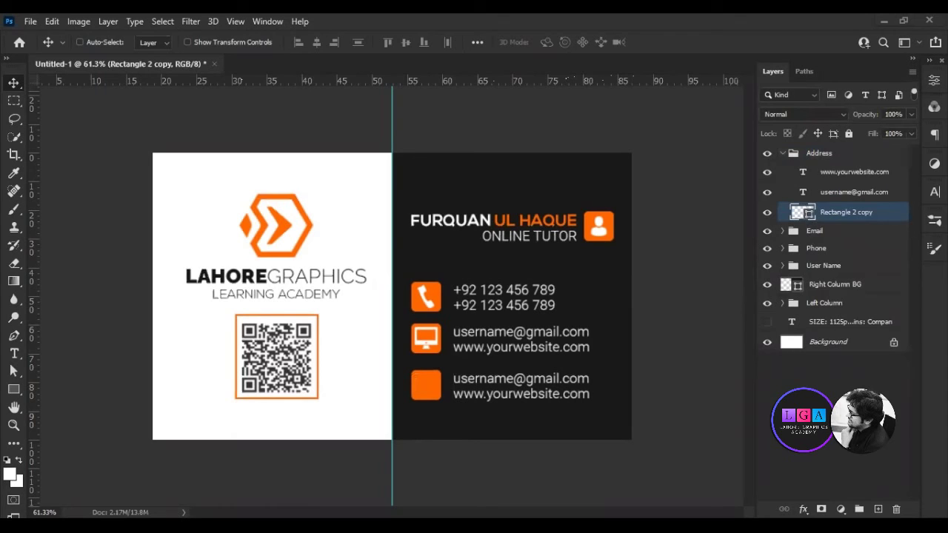
drag(434, 402, 391, 296)
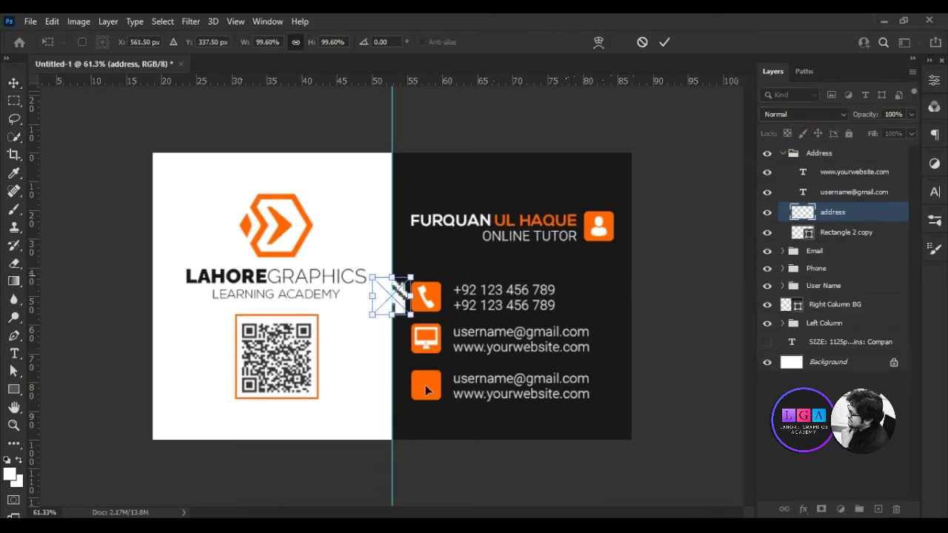
key(Return)
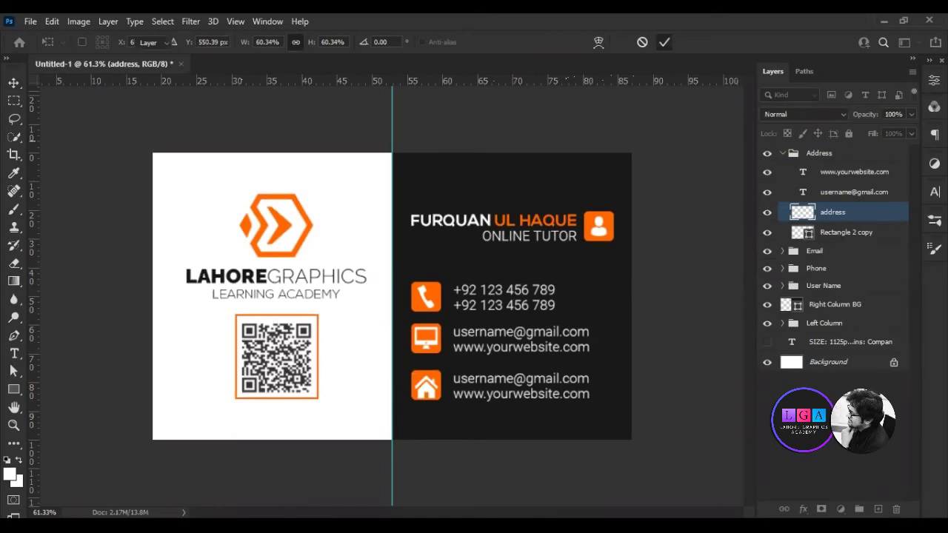
scroll(446, 460, up, 2)
scroll(449, 445, up, 2)
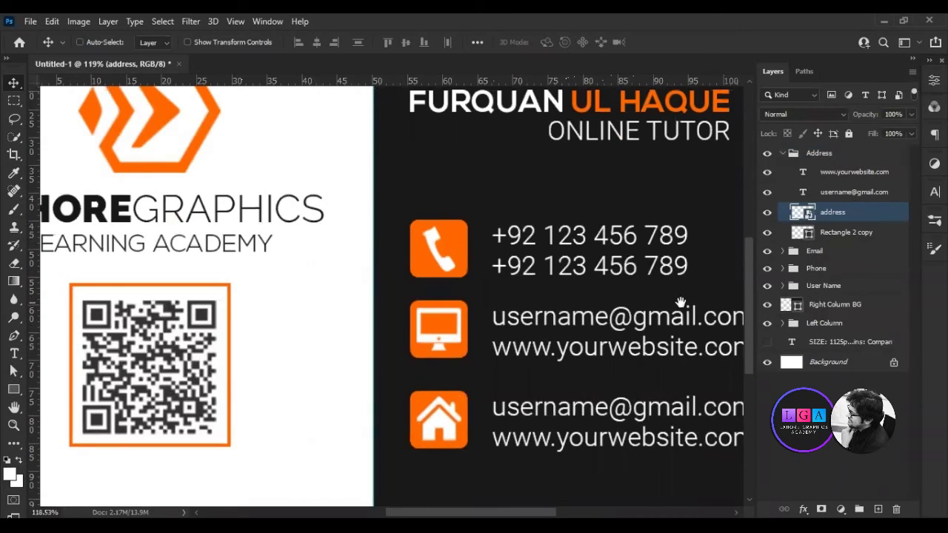
Change the address block's first line to 'Street address line 1'
drag(679, 301, 554, 237)
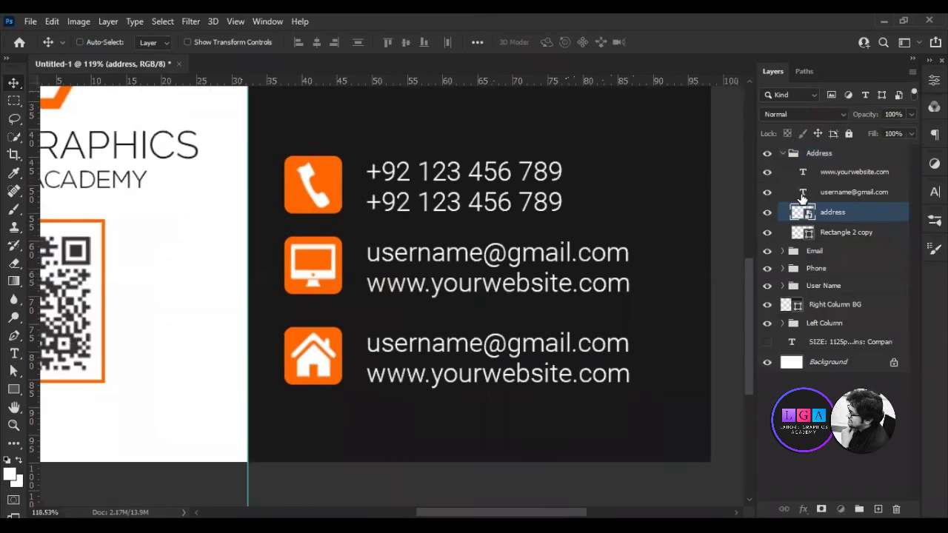
double_click(802, 192)
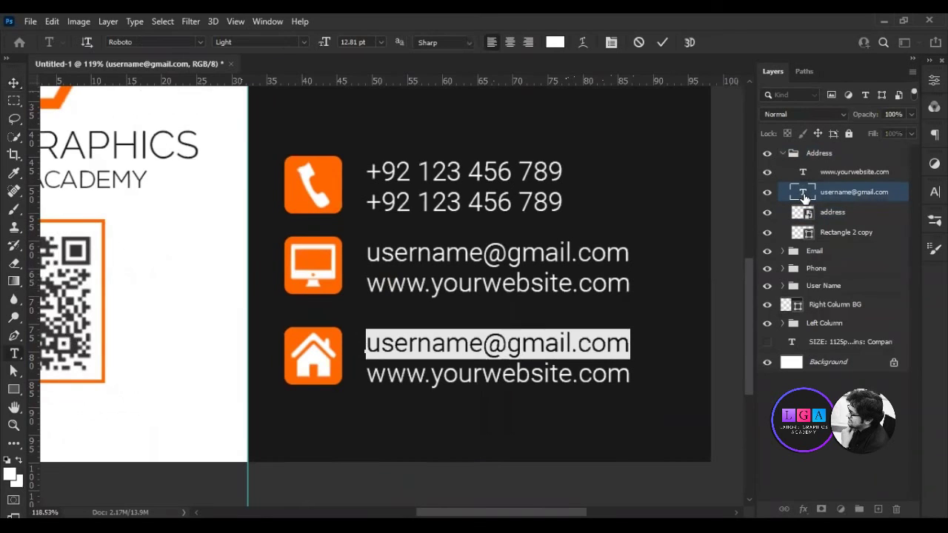
text(Stare)
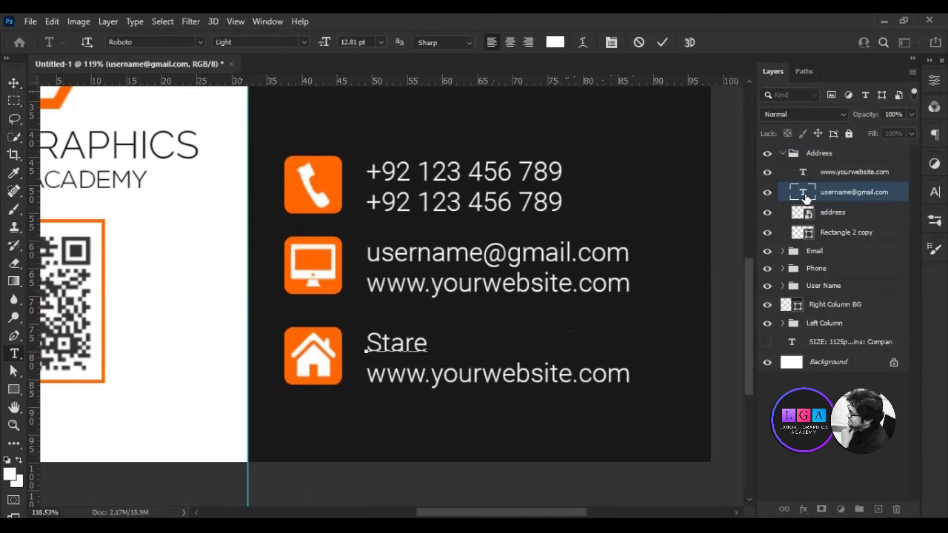
key(BackSpace)
key(BackSpace)
key(BackSpace)
text(reet)
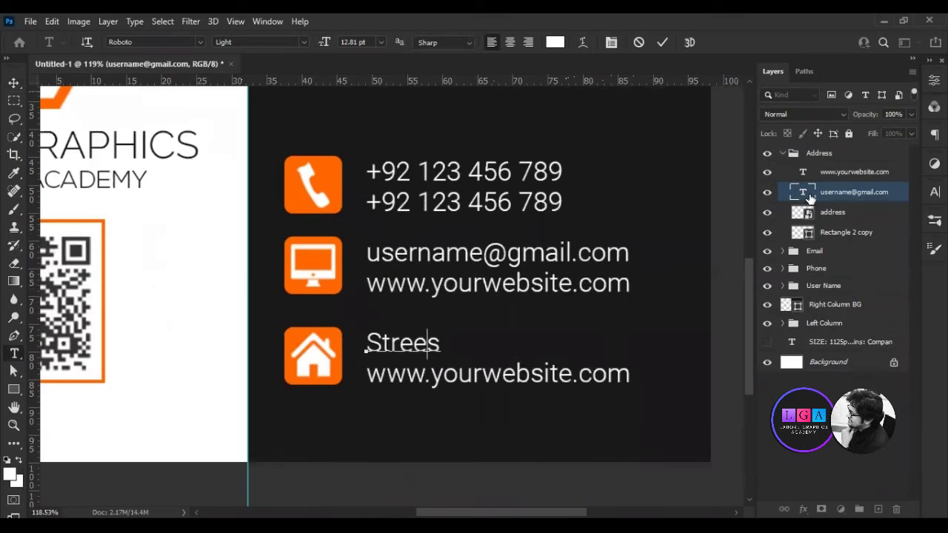
text( Ad)
key(BackSpace)
key(BackSpace)
text(address )
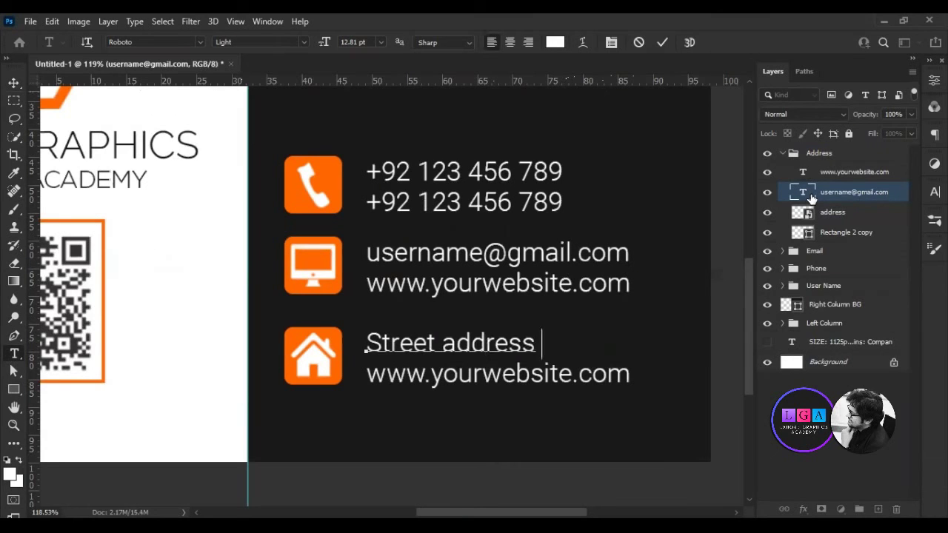
text(line 1)
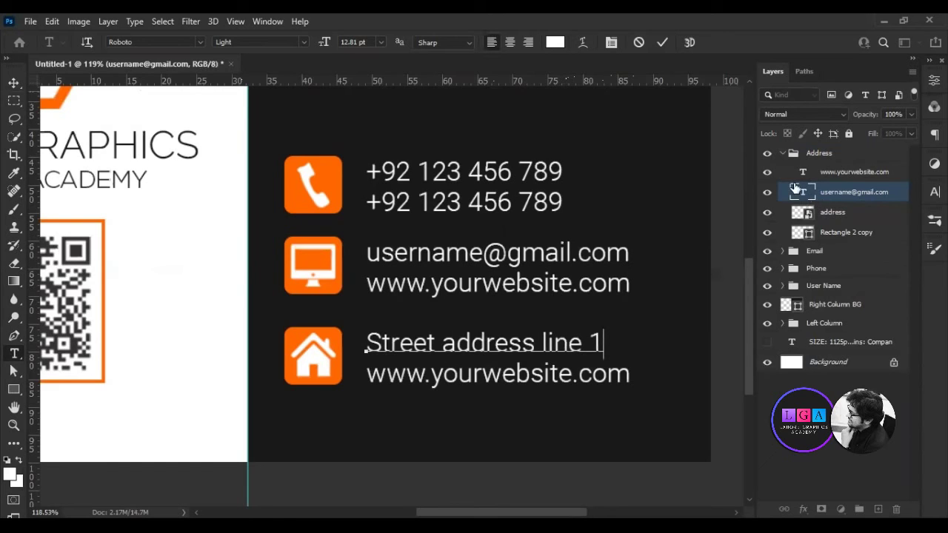
click(798, 178)
Change the second line to 'Street address line 2' and commit the edit
double_click(800, 177)
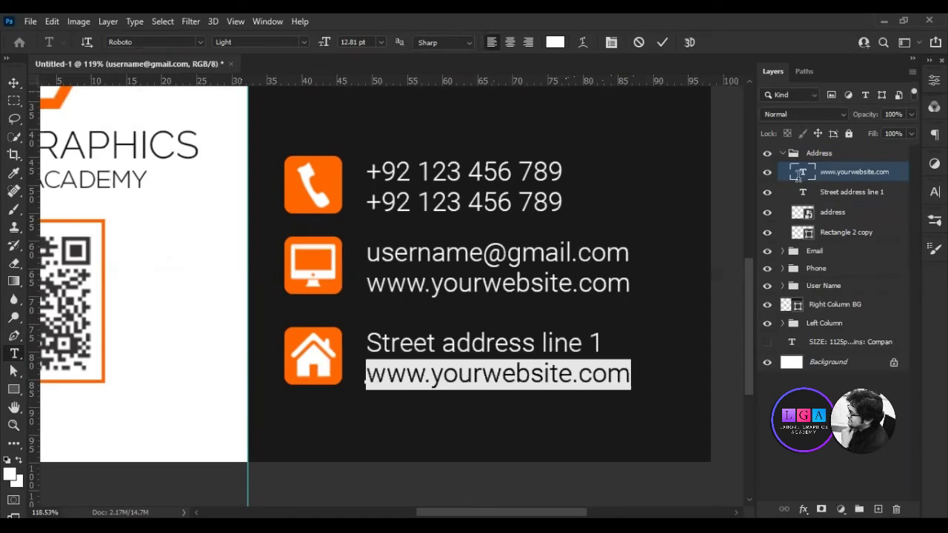
text(Street)
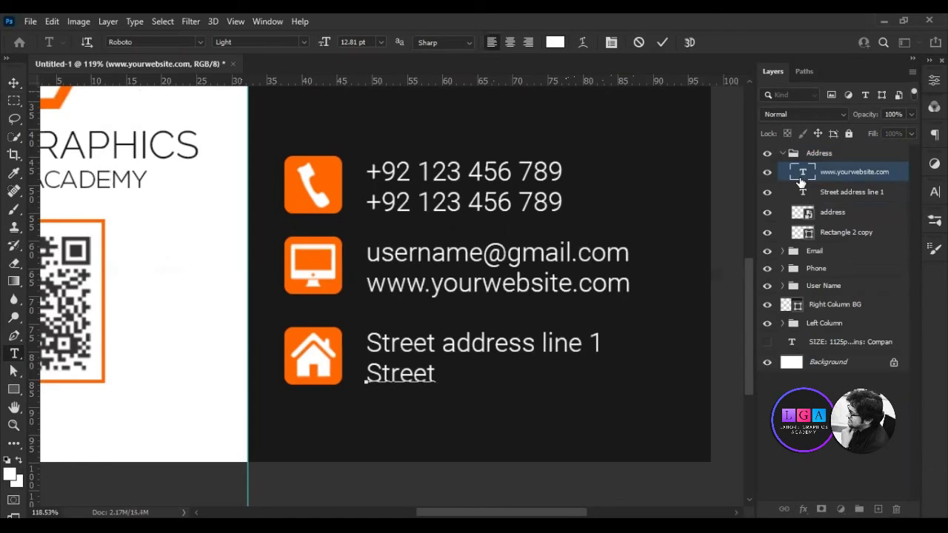
text(address lin e)
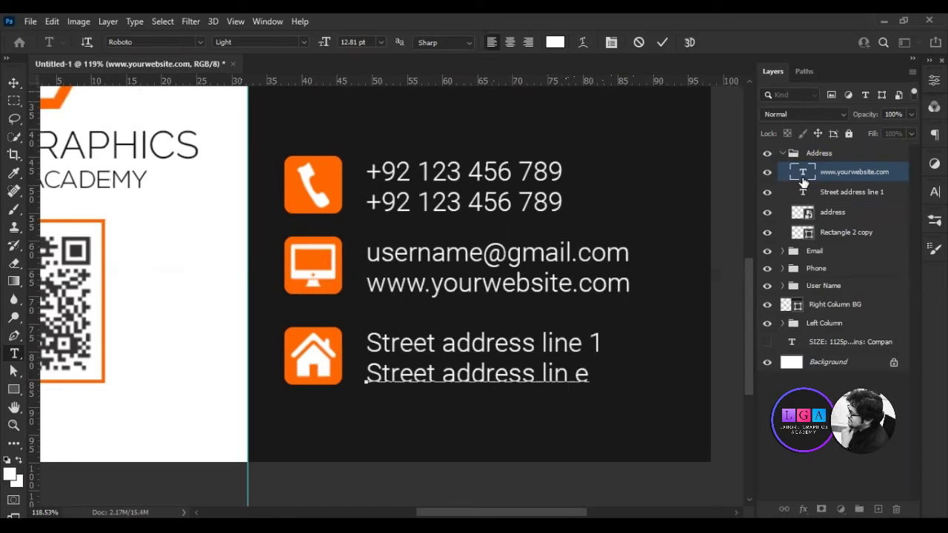
text( 2)
click(661, 42)
key(v)
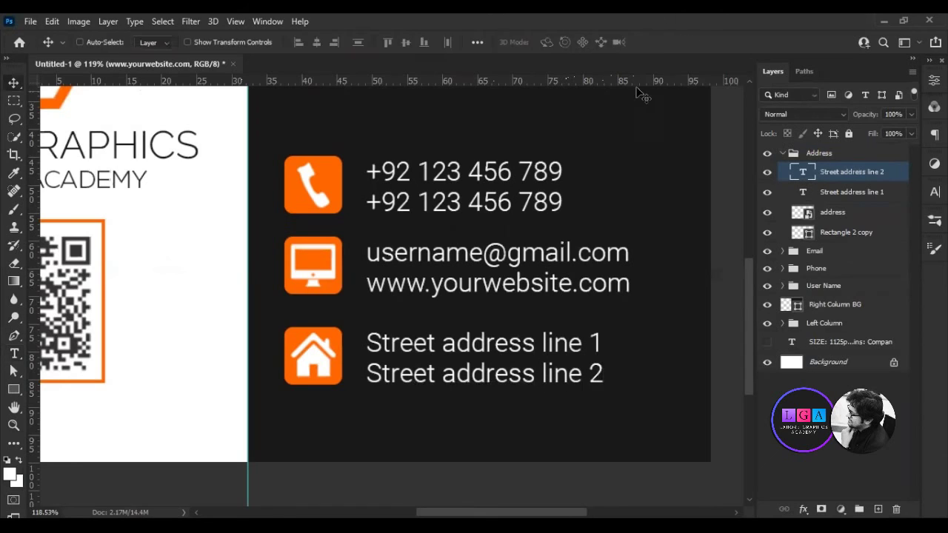
scroll(518, 363, down, 2)
scroll(508, 341, down, 2)
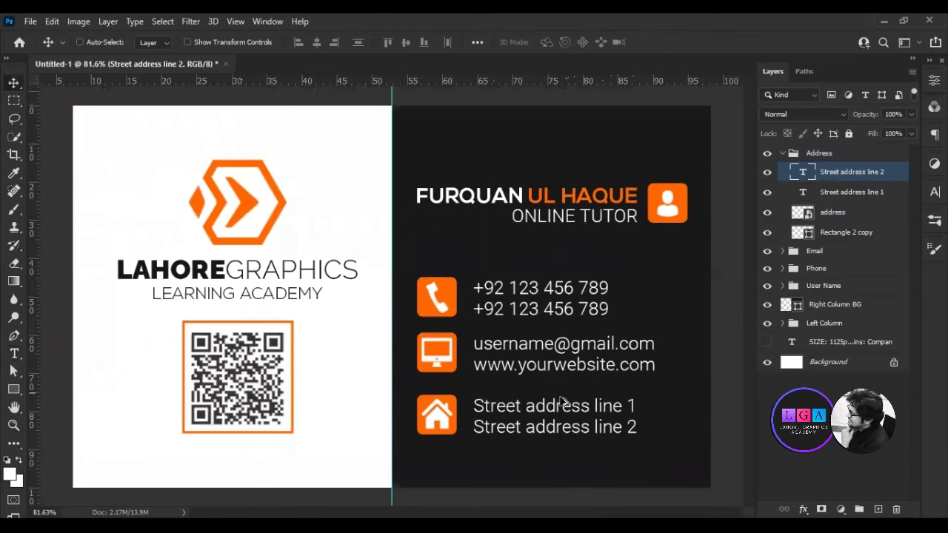
Nudge both street address lines up, hide the guides, and collapse the Address group
key(ctrl)
ctrl+click(833, 194)
key(Up)
key(Up)
scroll(573, 356, down, 3)
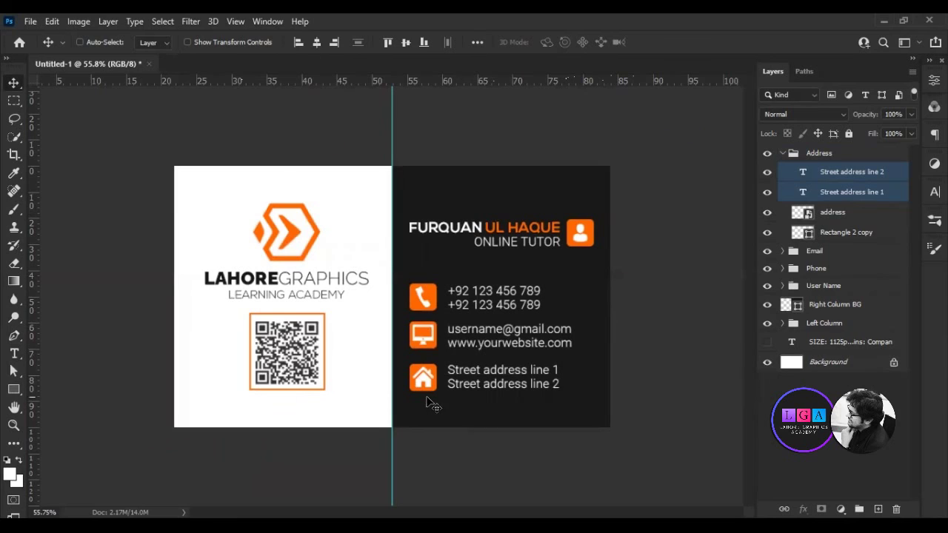
click(770, 433)
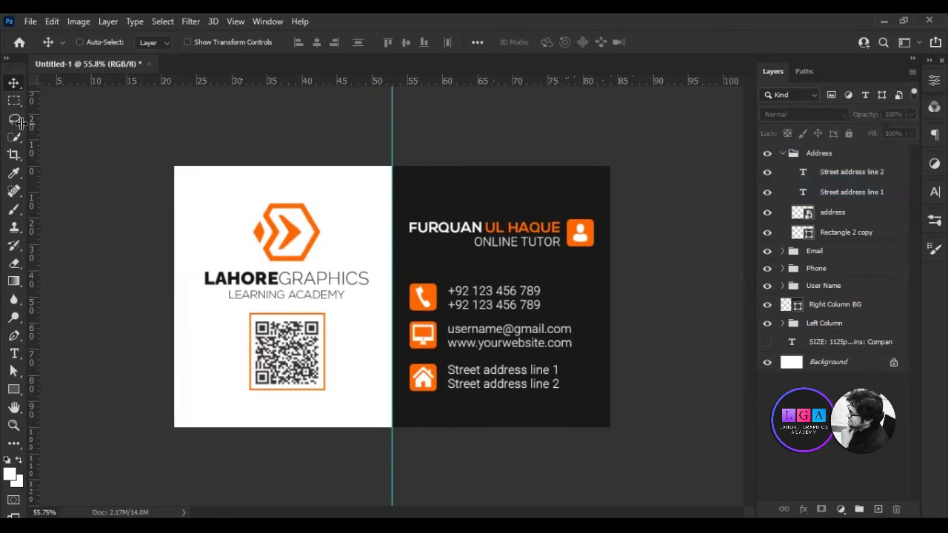
key(ctrl+semicolon)
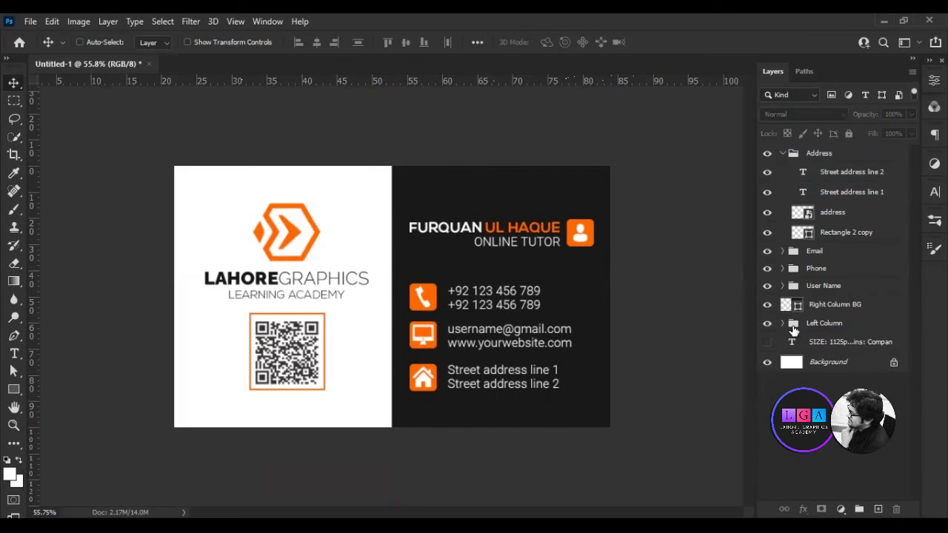
click(782, 153)
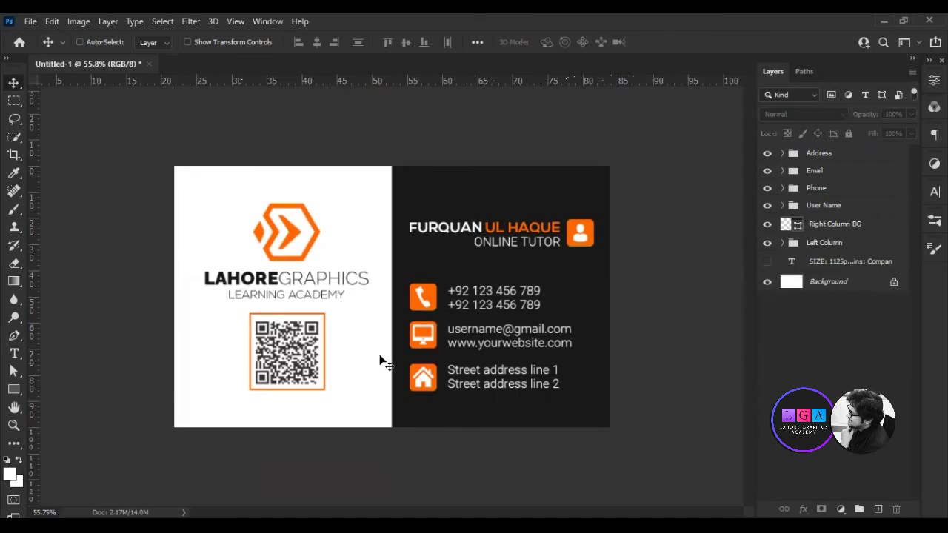
click(14, 390)
Draw a thin orange rectangle, about 26 px wide, along the seam between the columns
right_click(13, 390)
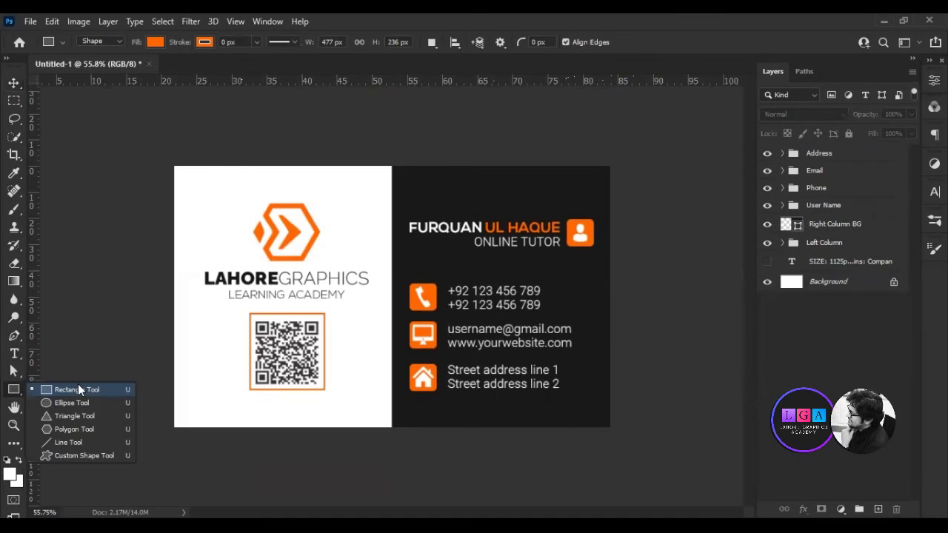
click(488, 229)
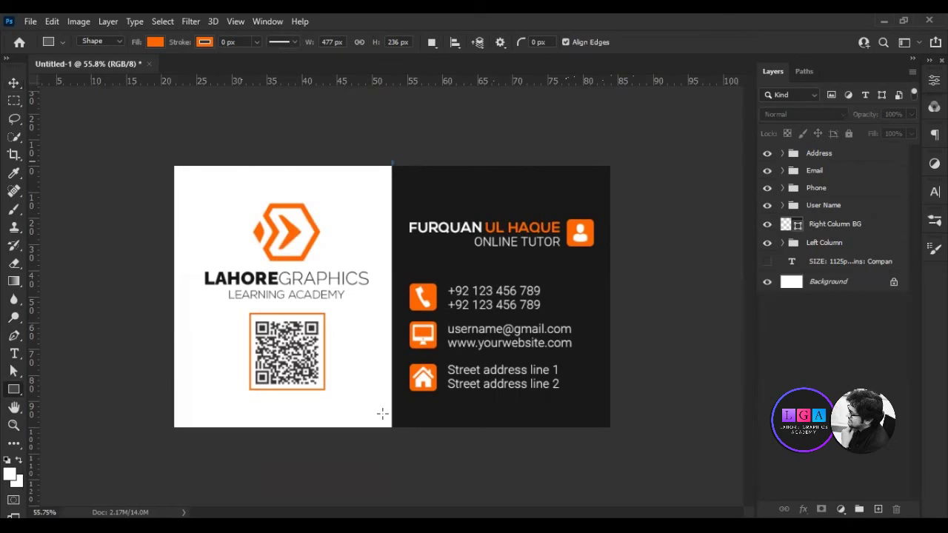
drag(382, 427, 383, 432)
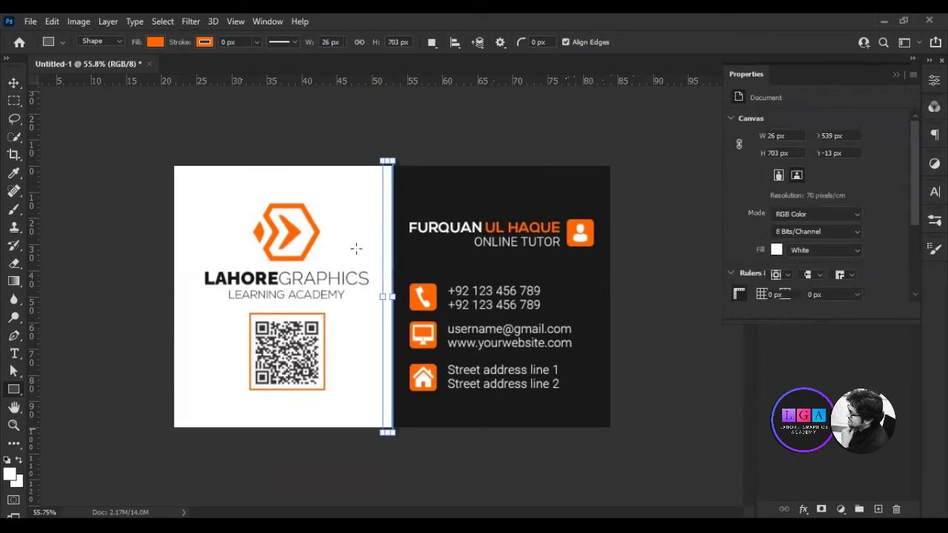
click(897, 76)
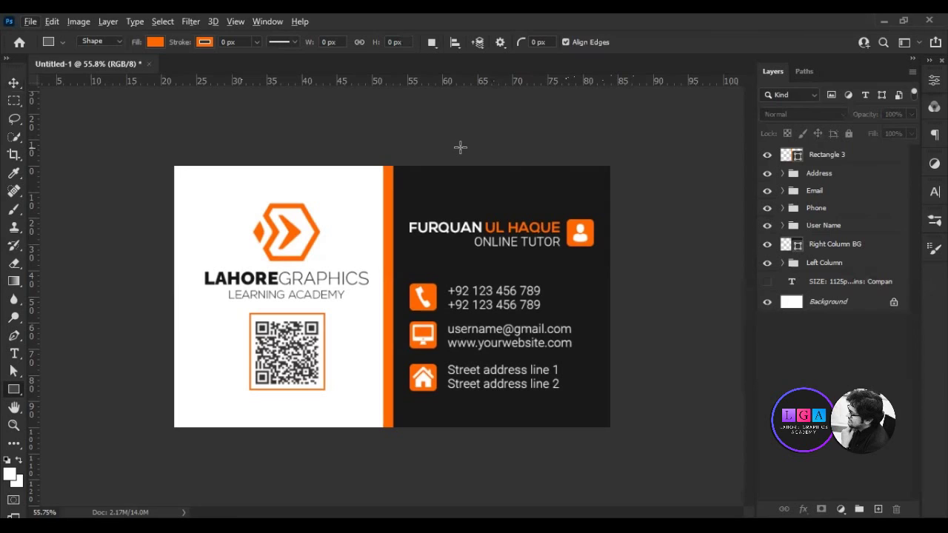
click(825, 248)
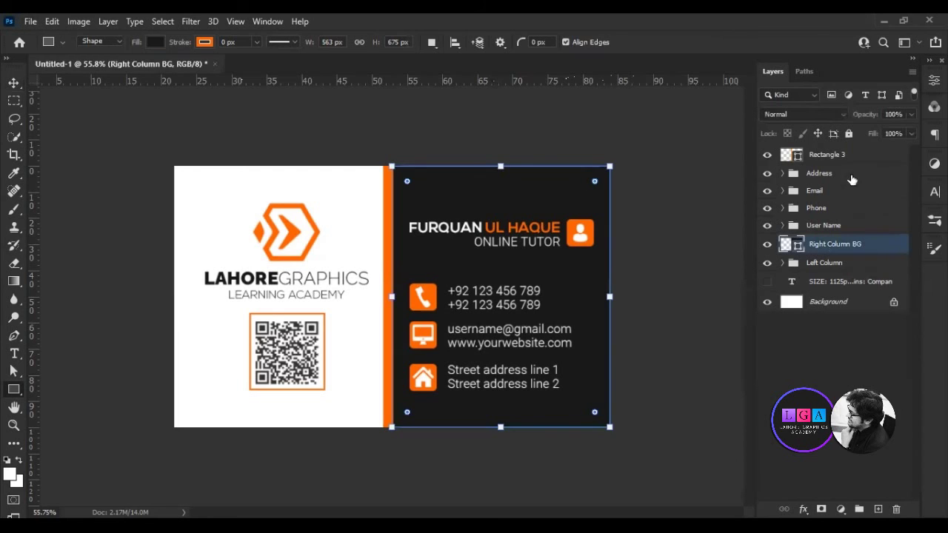
Group Right Column BG through Rectangle 3 into a group named Right Column
shift+click(841, 157)
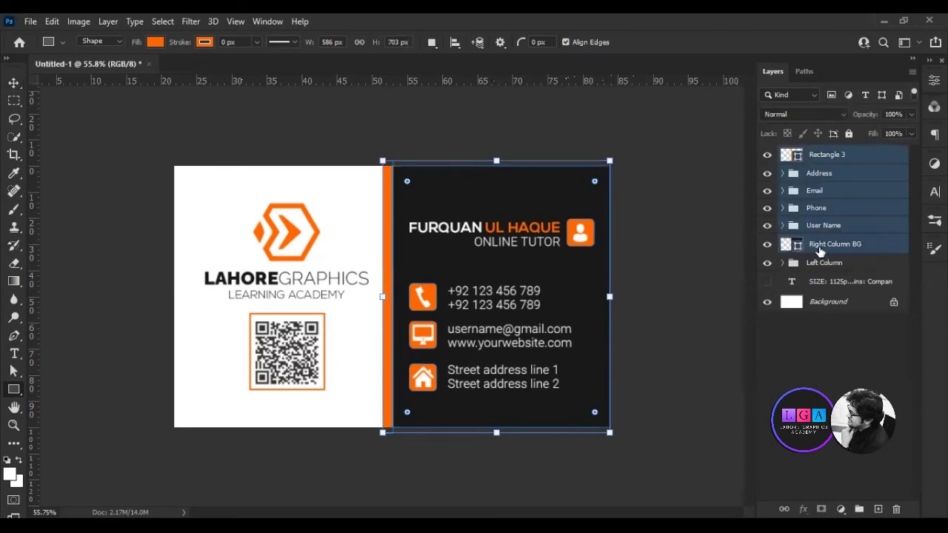
key(ctrl+g)
double_click(821, 154)
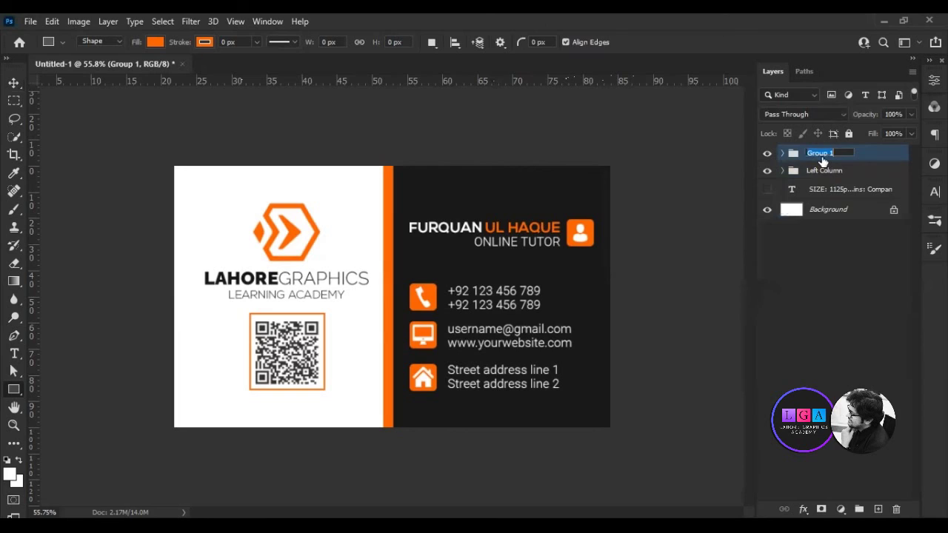
text(Right Column)
key(Return)
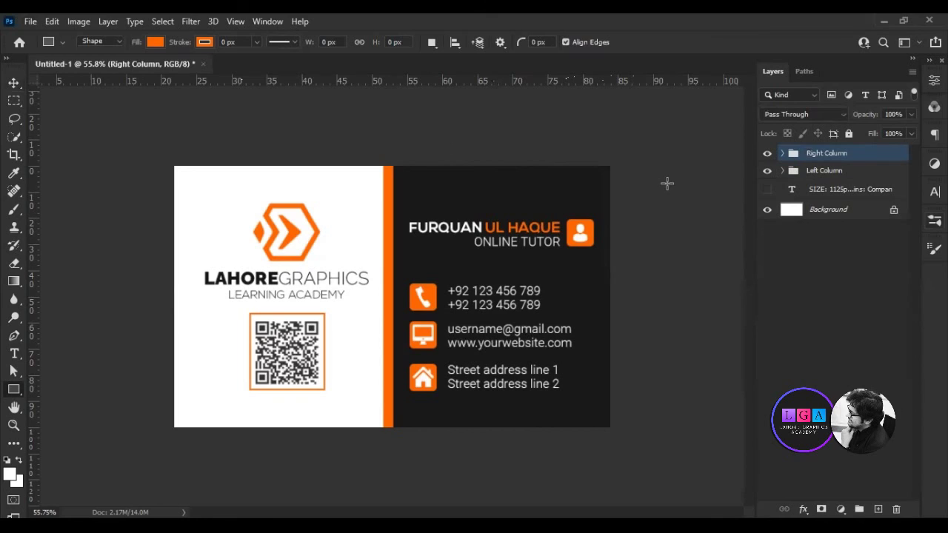
Group Left Column and Right Column together into a group named Front Side
shift+click(833, 170)
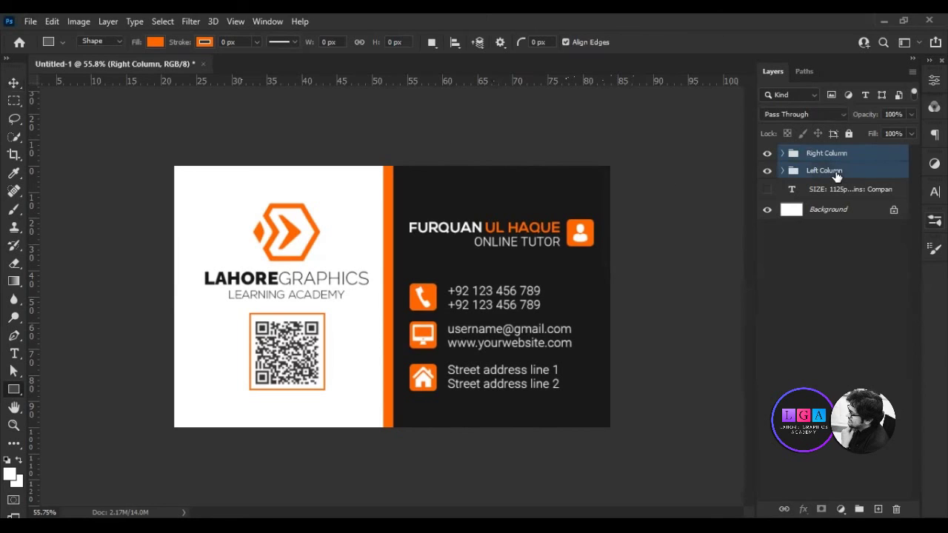
key(ctrl+g)
double_click(814, 154)
text(Front Side)
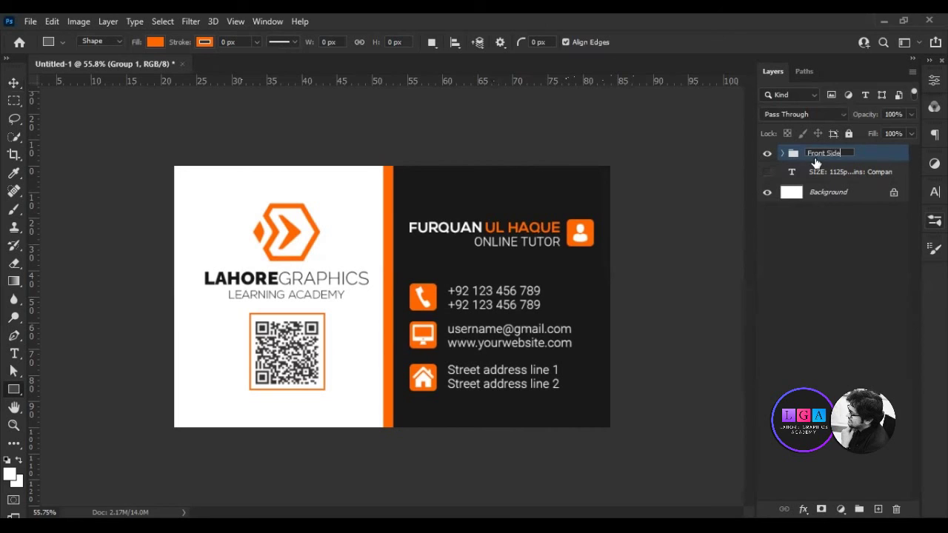
key(Return)
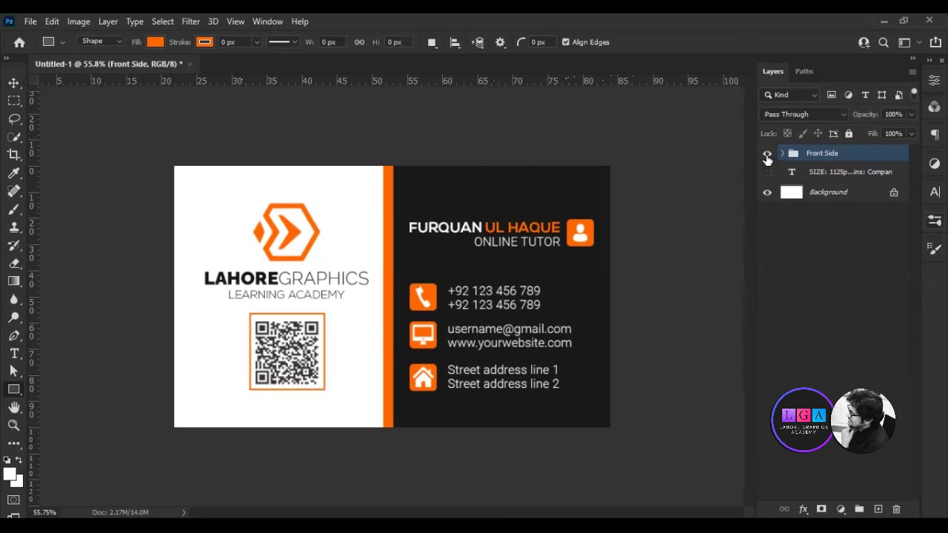
click(767, 154)
click(767, 154)
key(ctrl+plus)
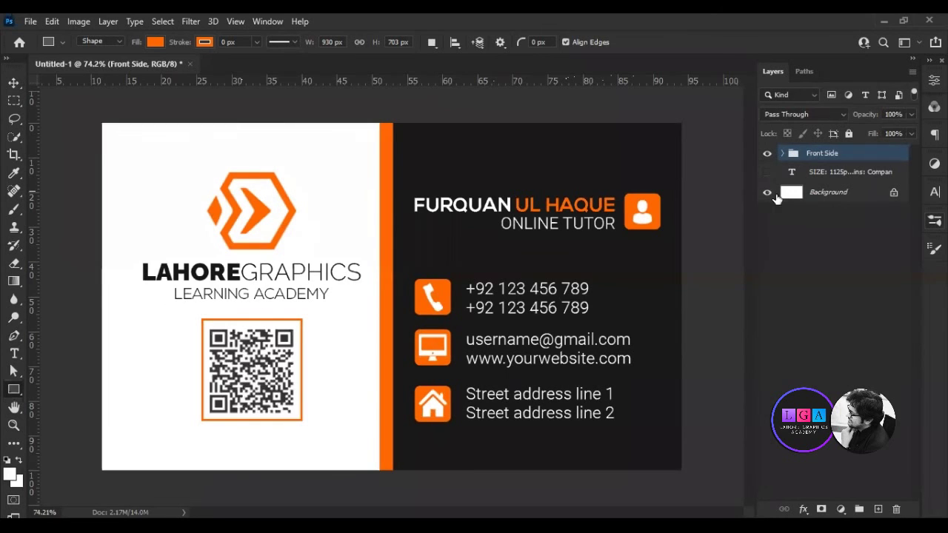
Duplicate the Left Column group and move the copy out of Front Side to the top
click(782, 153)
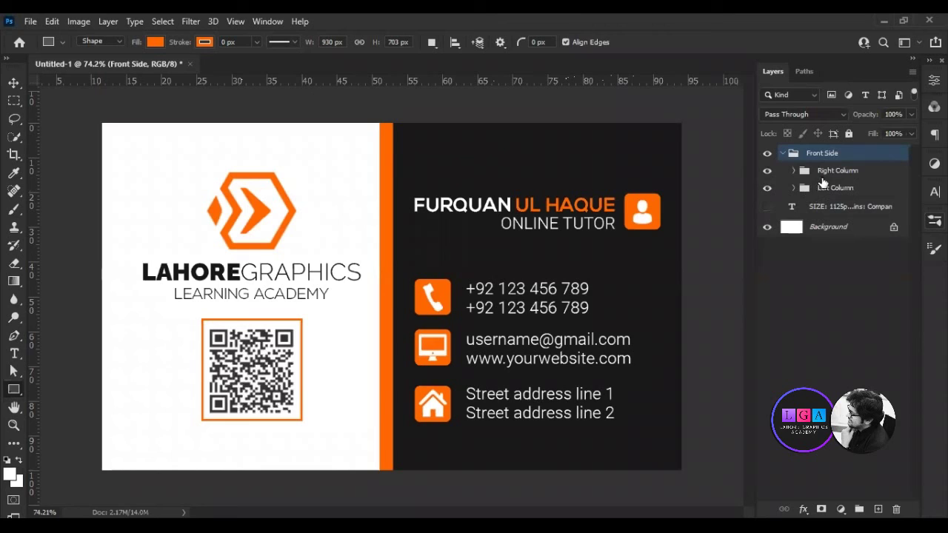
click(777, 190)
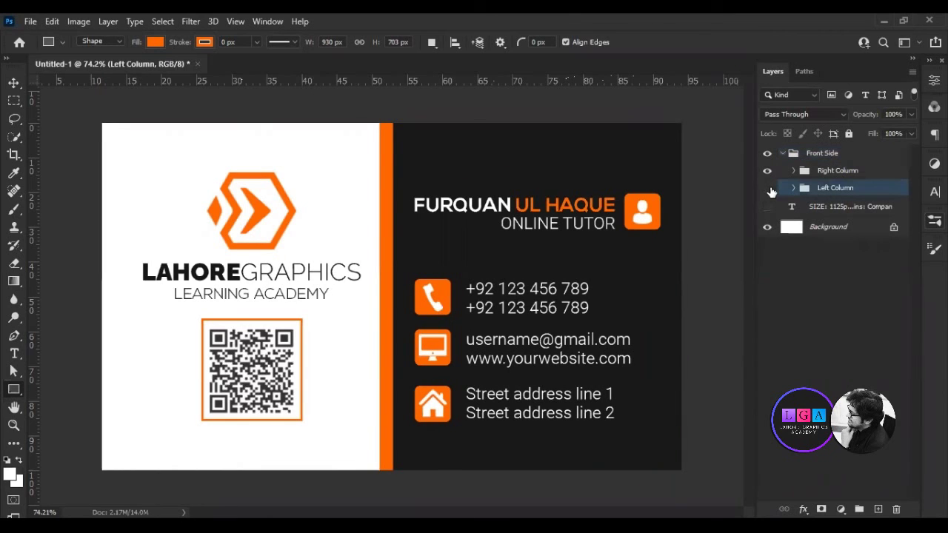
click(769, 190)
click(767, 190)
key(ctrl+j)
drag(801, 191, 825, 180)
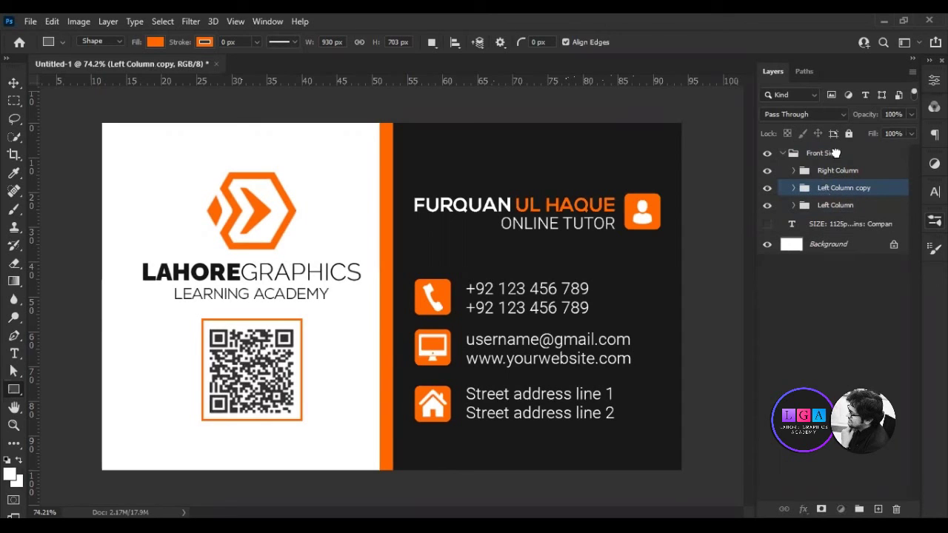
drag(826, 180, 836, 152)
Rename the copy to Back Side and hide the Front Side group
click(785, 172)
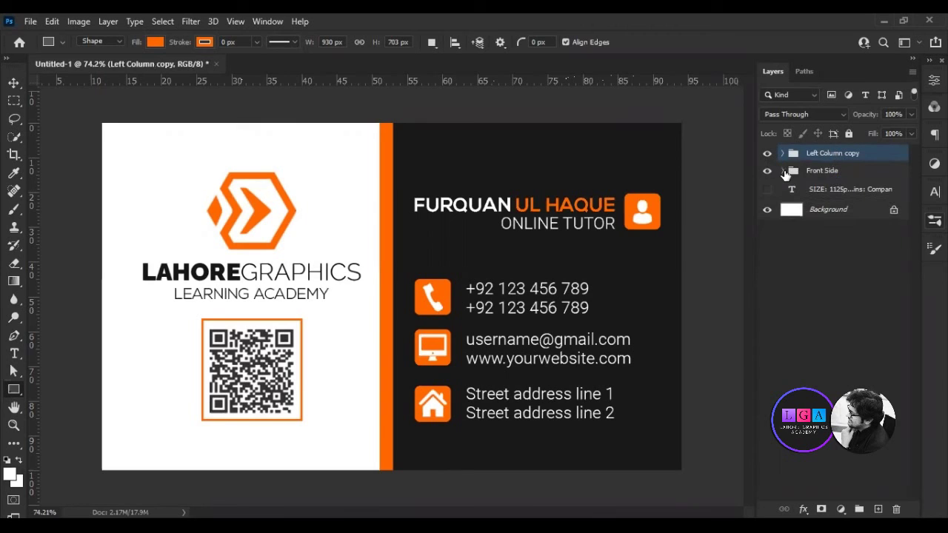
double_click(832, 153)
text(Back Side)
key(Return)
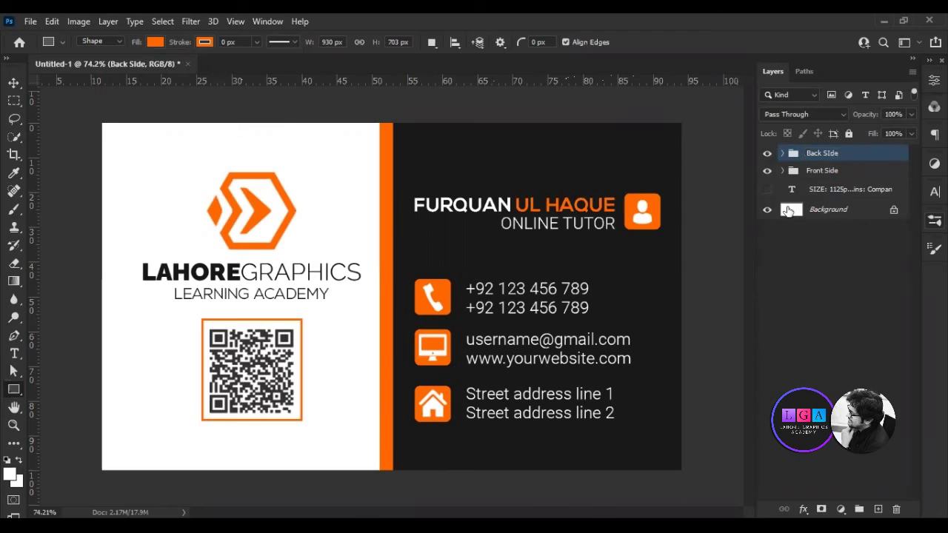
click(767, 170)
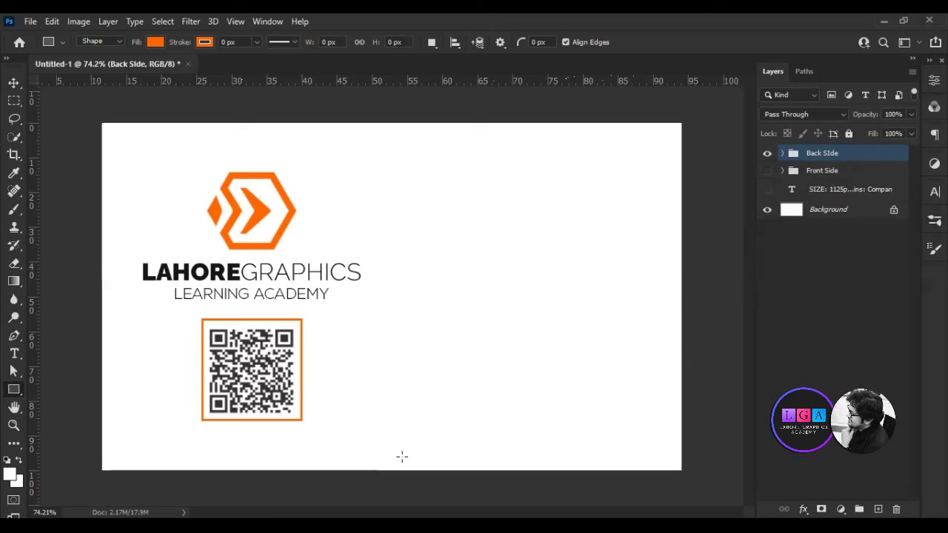
click(840, 509)
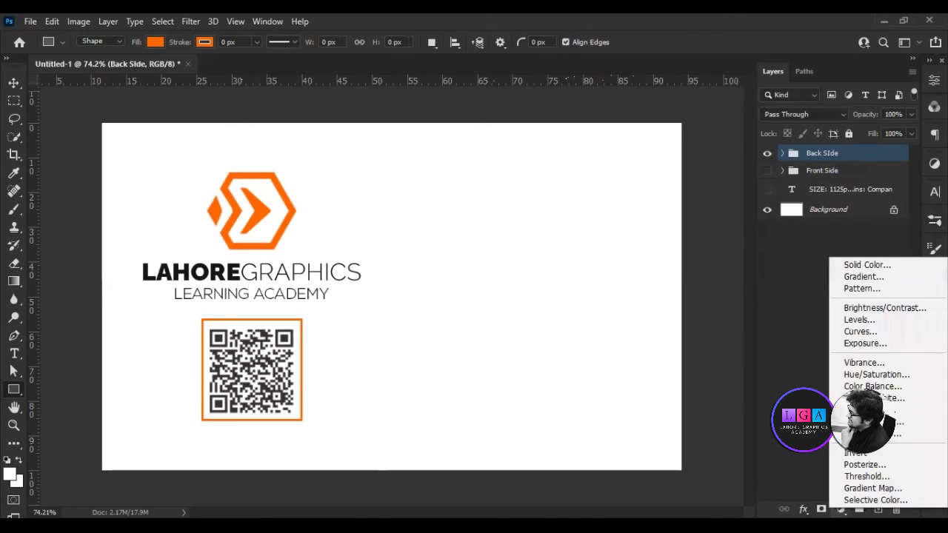
Add a near-black #161616 solid fill layer named Back SIde BG beneath the Back Side group
key(Escape)
click(840, 510)
click(870, 265)
drag(618, 424, 543, 430)
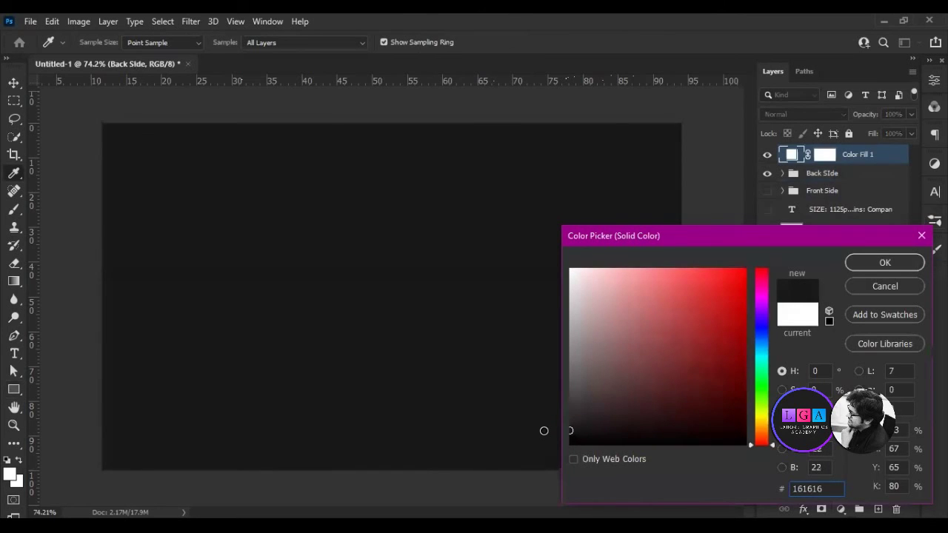
click(885, 263)
key(u)
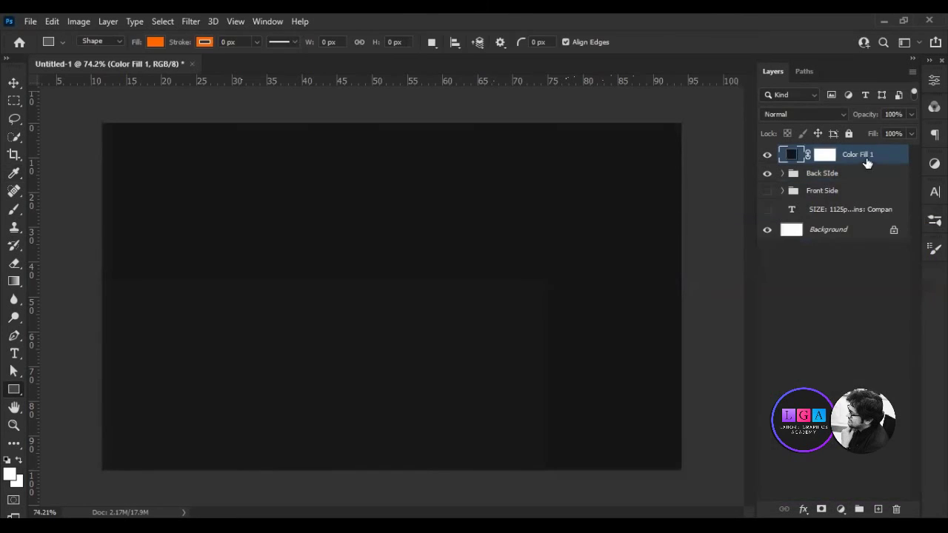
double_click(859, 154)
text(B)
text(ack SIde BG)
key(Return)
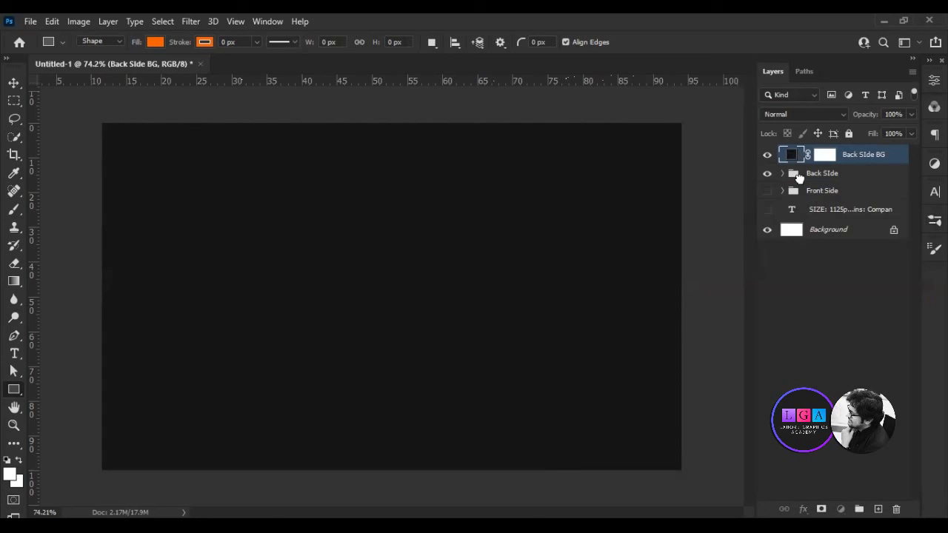
drag(791, 154, 801, 183)
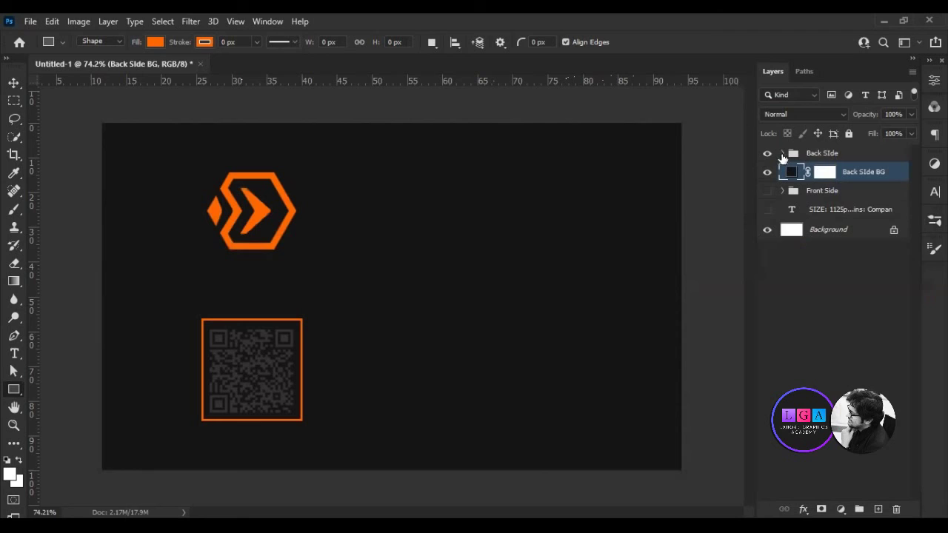
Delete the QR code layer and its orange frame rectangle from the Back Side group
click(782, 153)
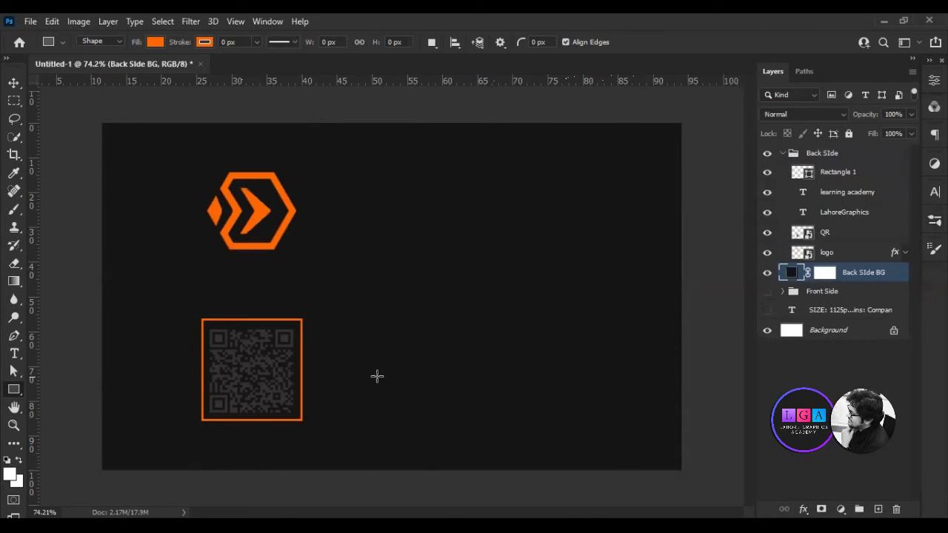
scroll(377, 376, down, 1)
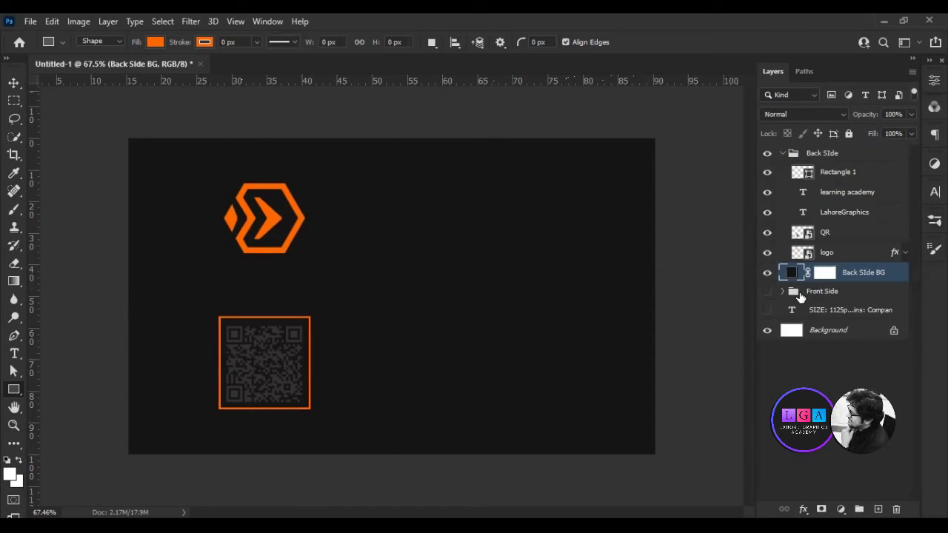
click(826, 234)
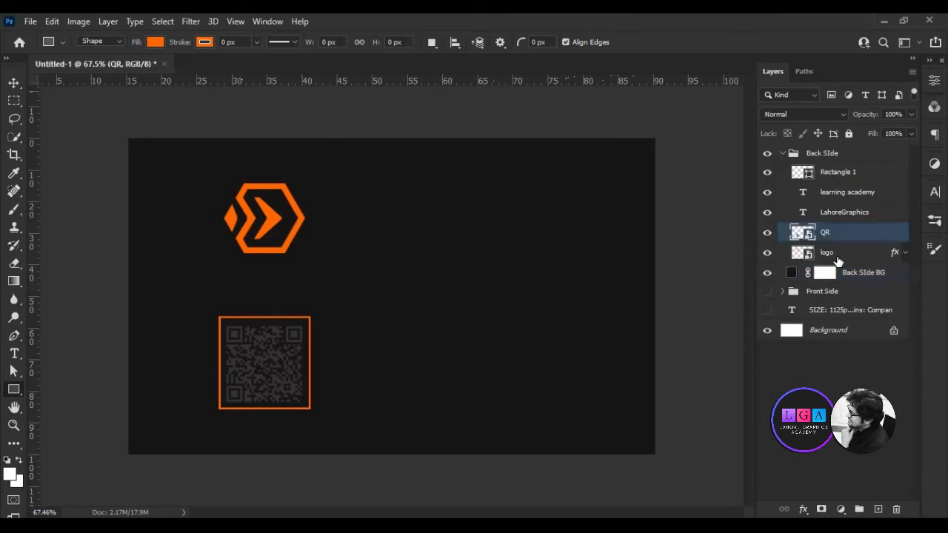
shift+click(828, 252)
click(826, 233)
ctrl+click(838, 175)
key(Delete)
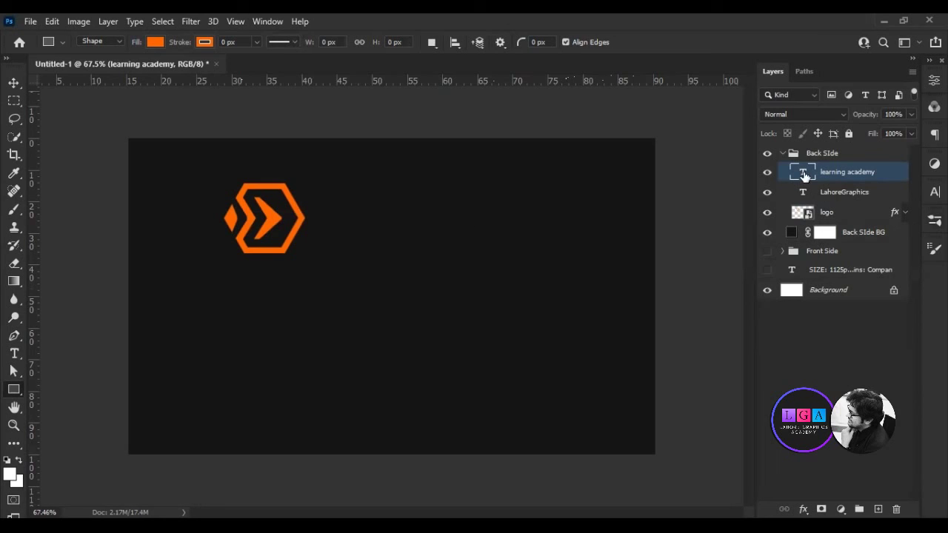
Change the LEARNING ACADEMY text colour to white (ffffff)
double_click(804, 173)
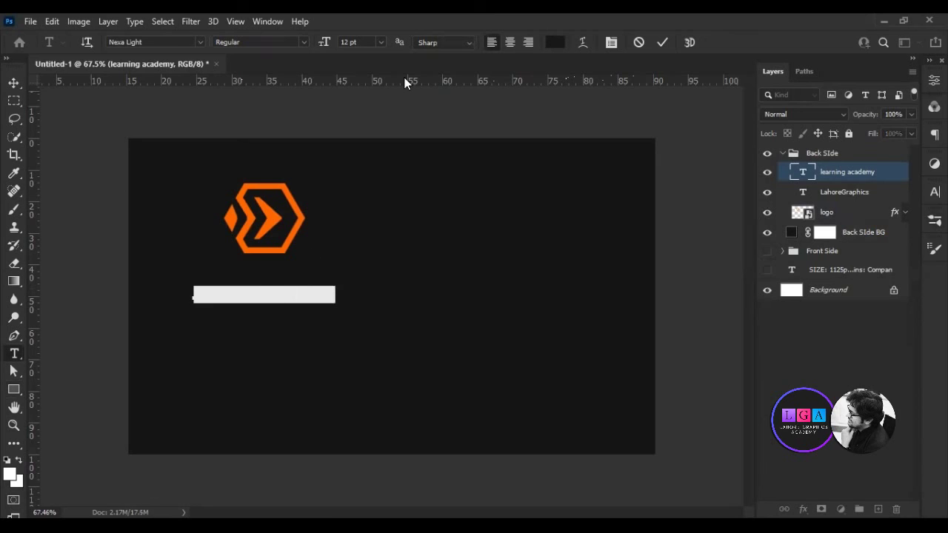
click(555, 42)
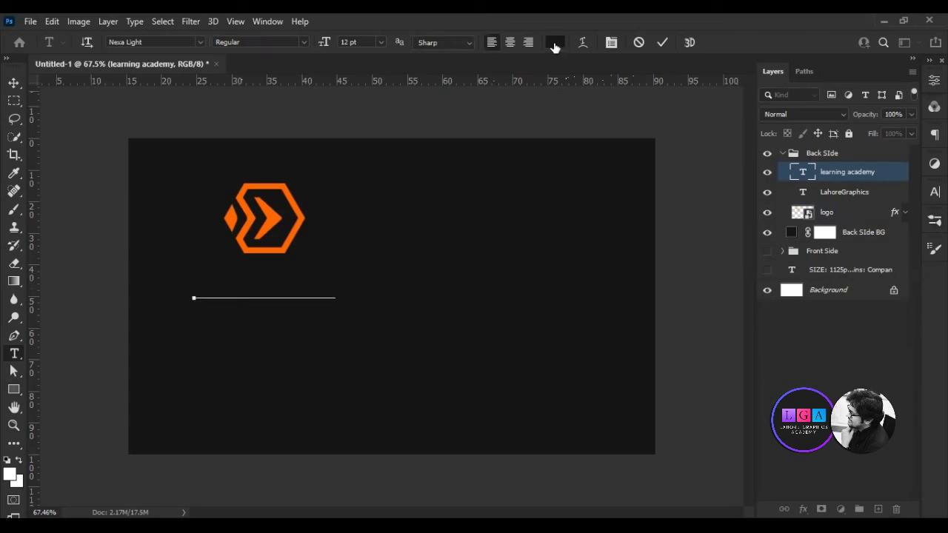
text(ffffff)
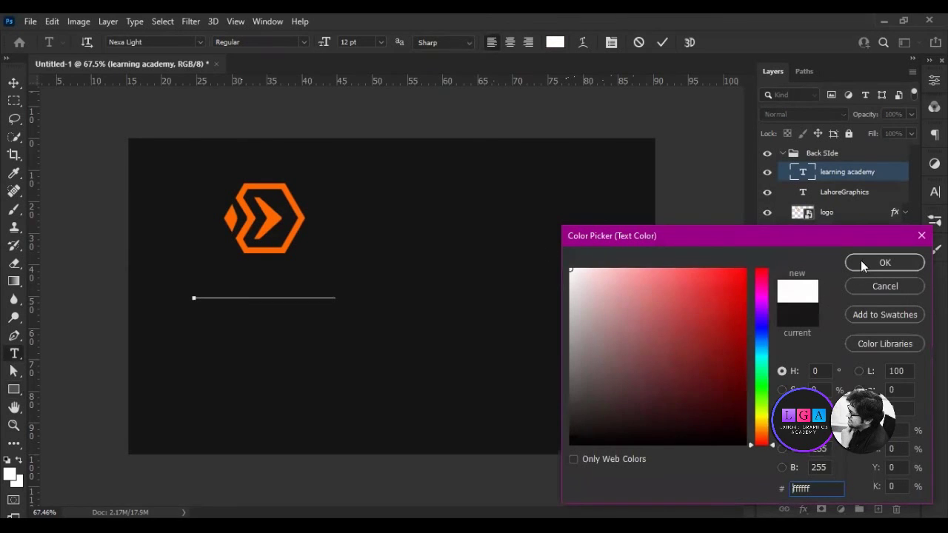
click(861, 262)
click(663, 42)
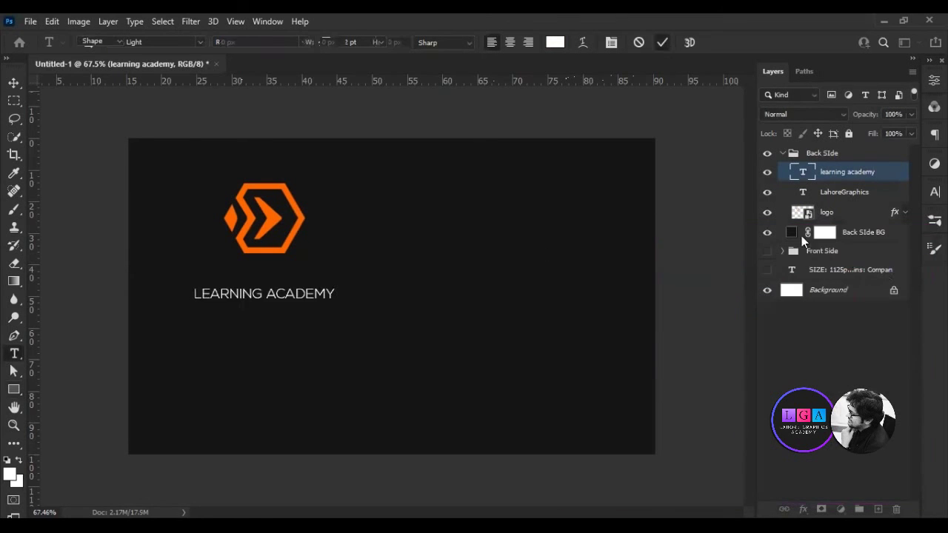
key(u)
Change the LAHOREGRAPHICS text colour to white as well
double_click(803, 194)
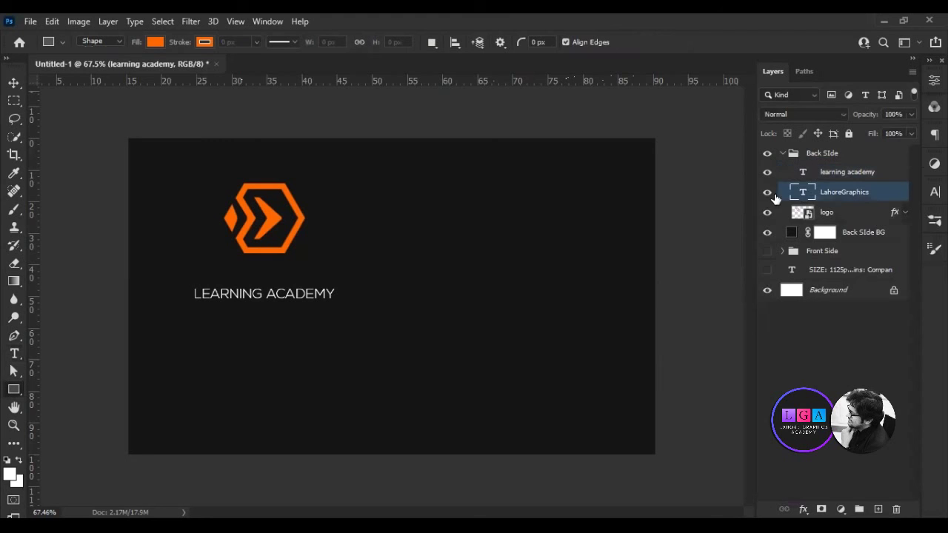
click(555, 43)
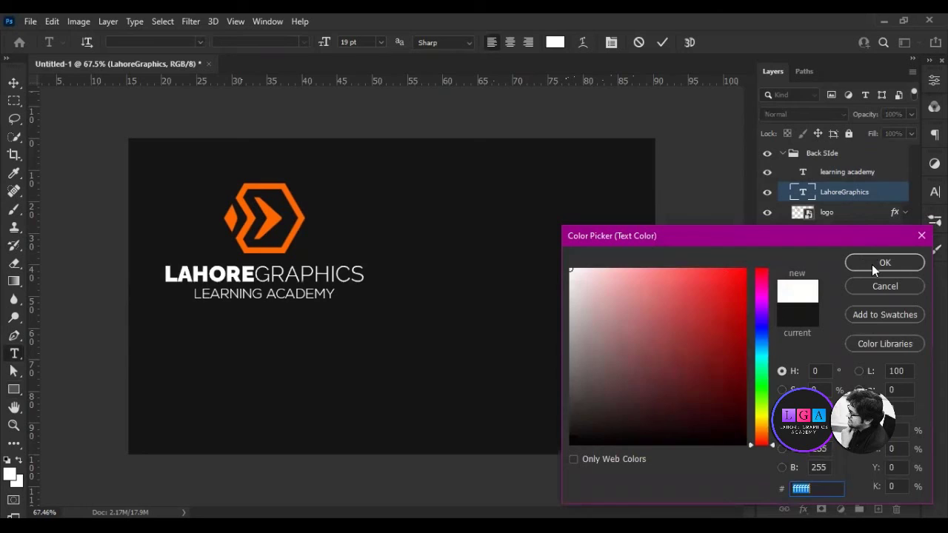
click(871, 264)
click(664, 42)
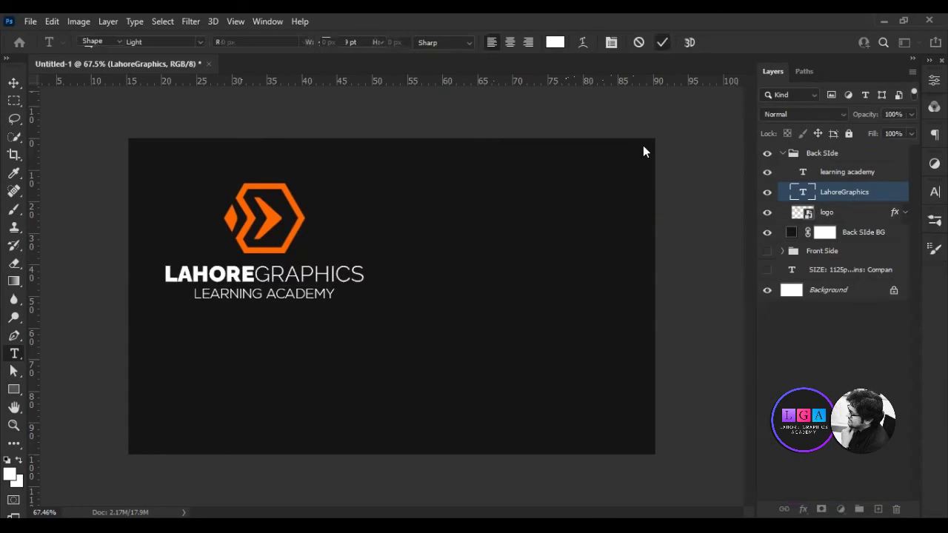
key(u)
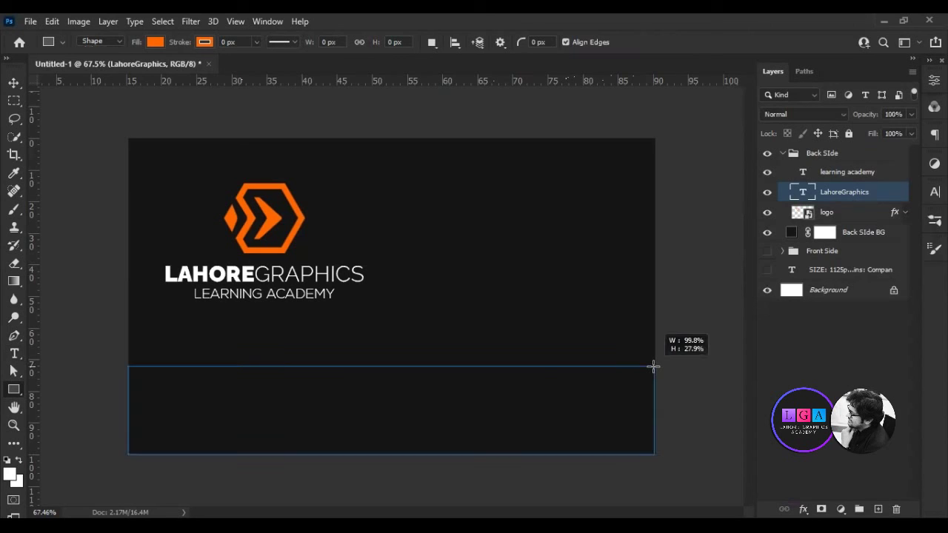
Draw an orange full-width band along the card's bottom and stack it below the logo
drag(653, 366, 652, 365)
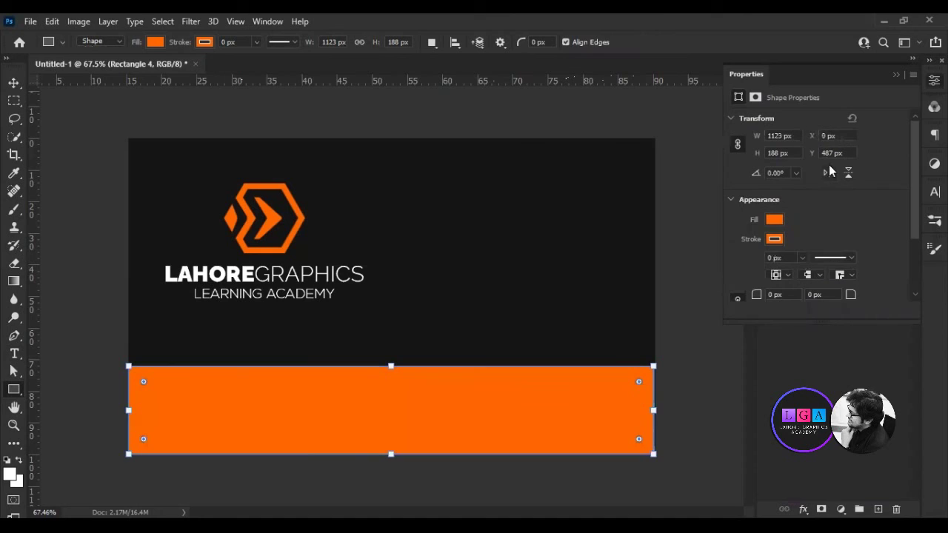
click(896, 73)
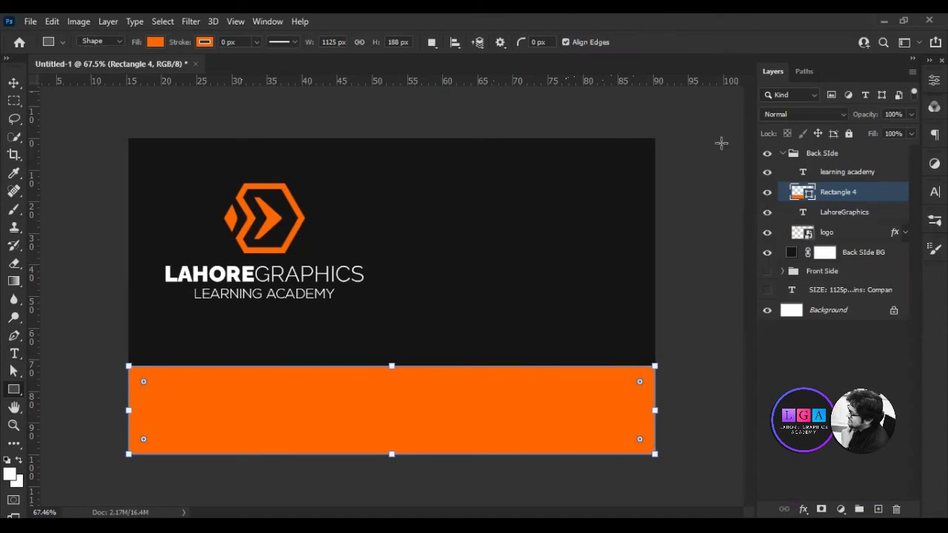
click(794, 370)
drag(805, 194, 802, 236)
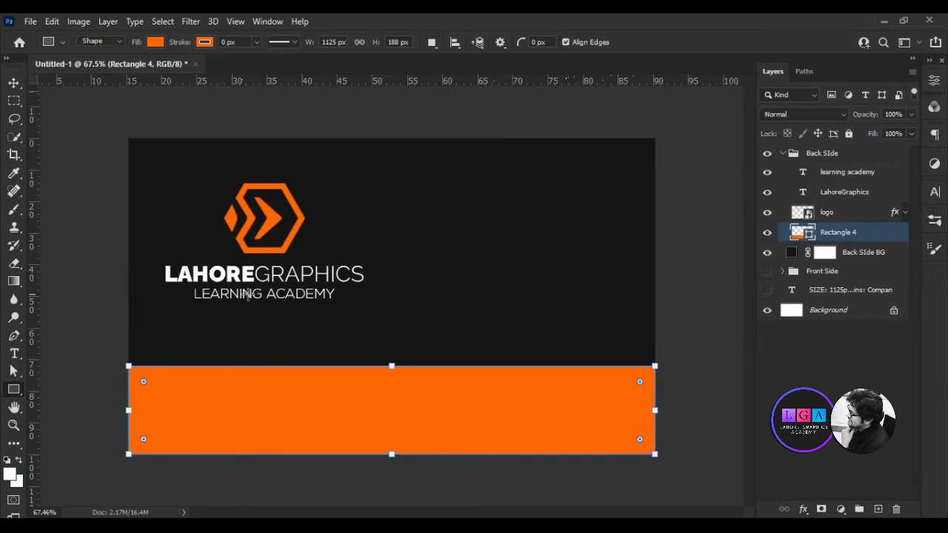
Centre the logo and both text layers horizontally against the Background
click(842, 193)
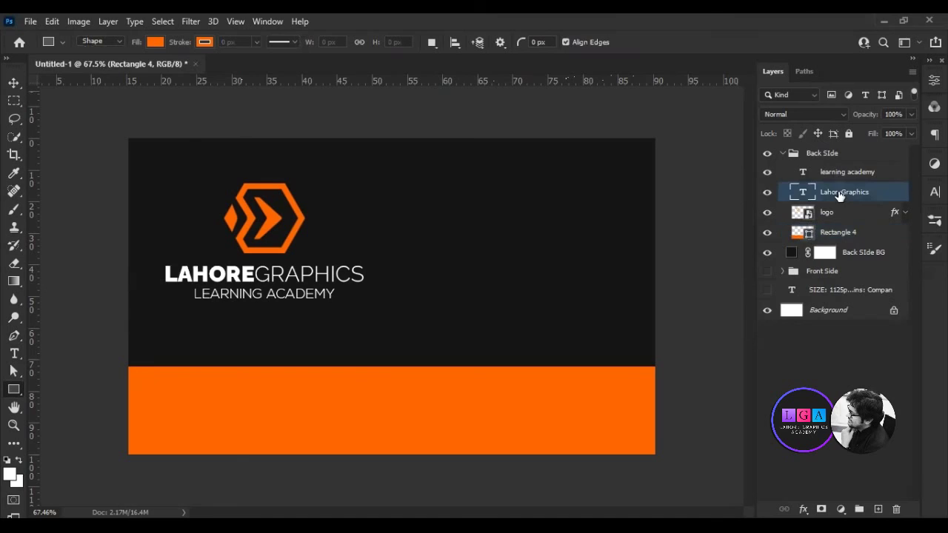
shift+click(842, 178)
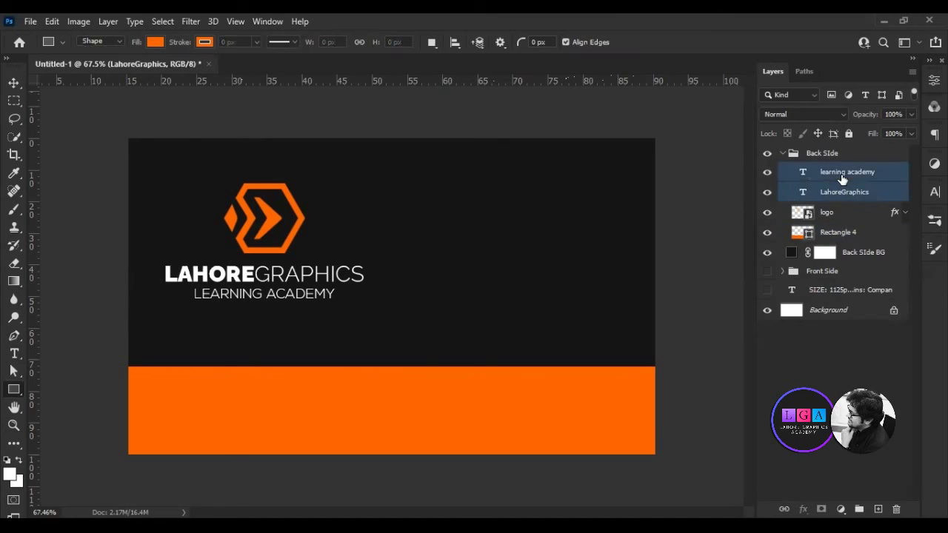
shift+click(832, 214)
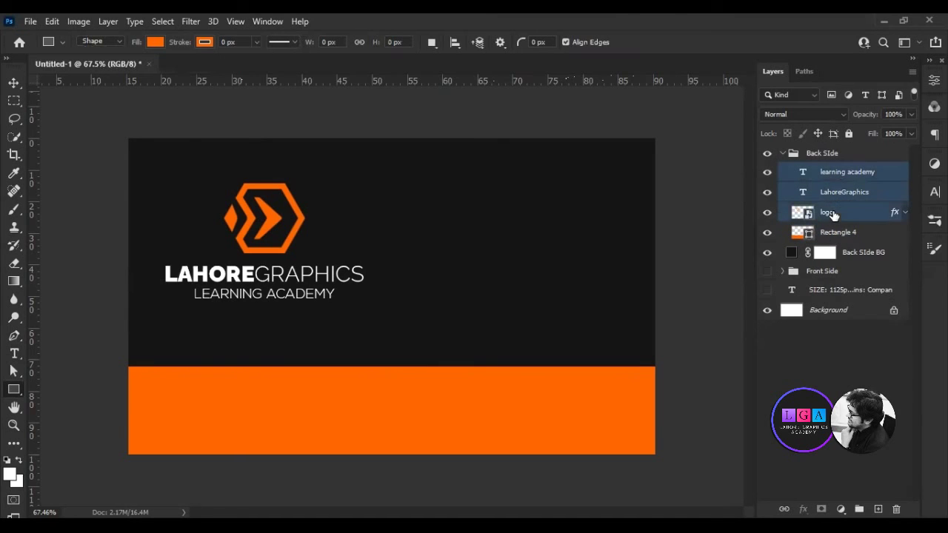
ctrl+click(833, 315)
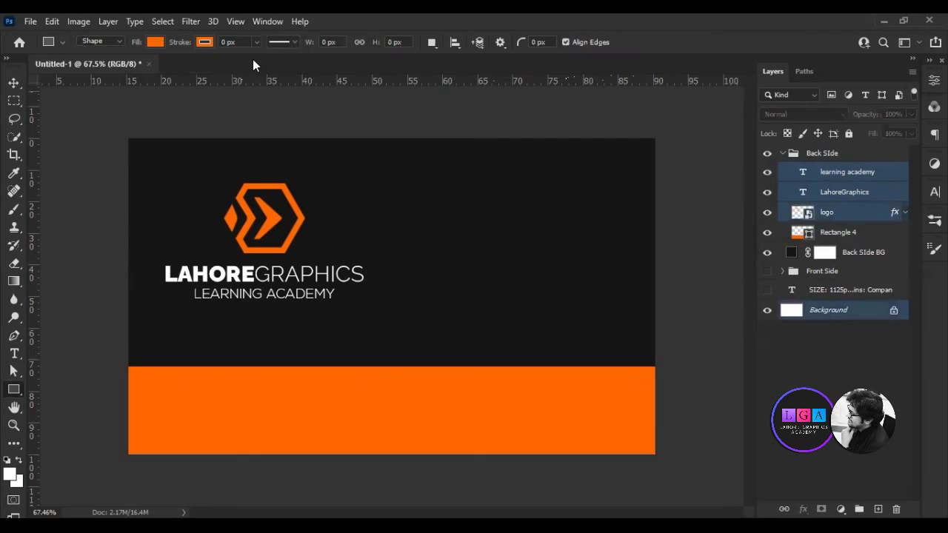
click(15, 83)
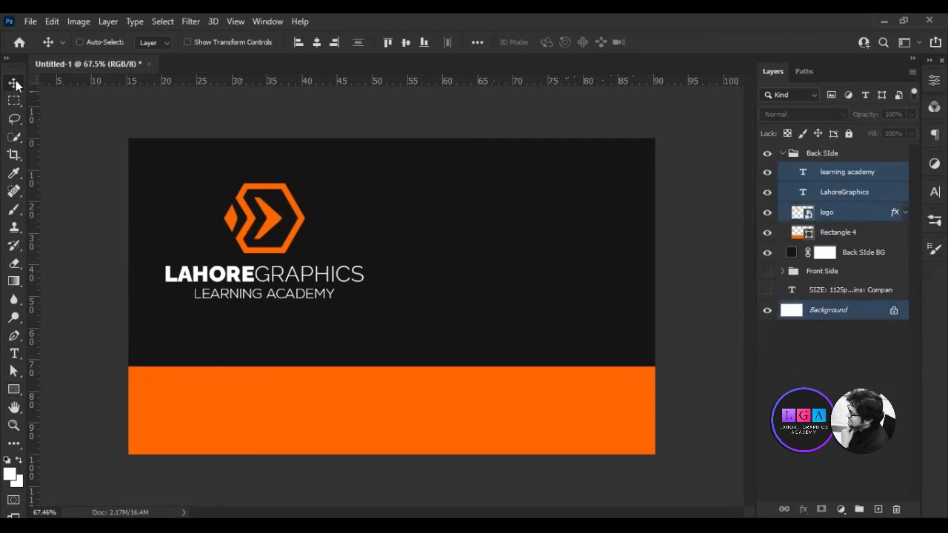
click(318, 42)
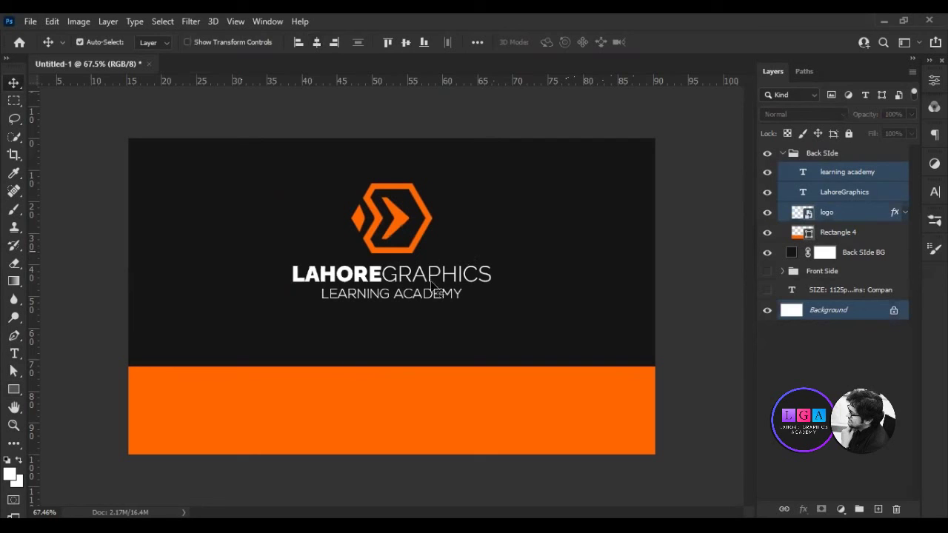
Scale the logo and wordmark layers to 129%, leaving Background out, then deselect all
key(ctrl+t)
click(444, 214)
ctrl+click(828, 309)
key(ctrl+t)
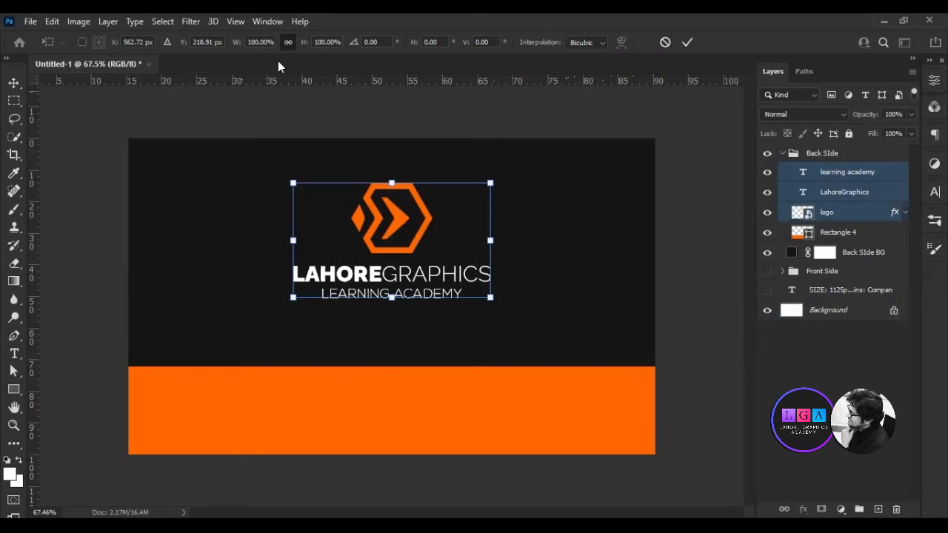
drag(234, 42, 255, 46)
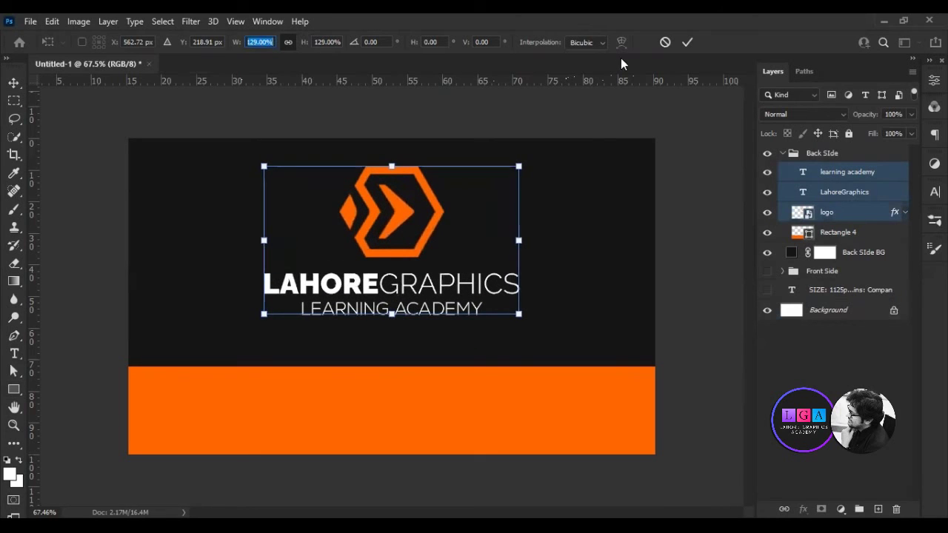
click(688, 43)
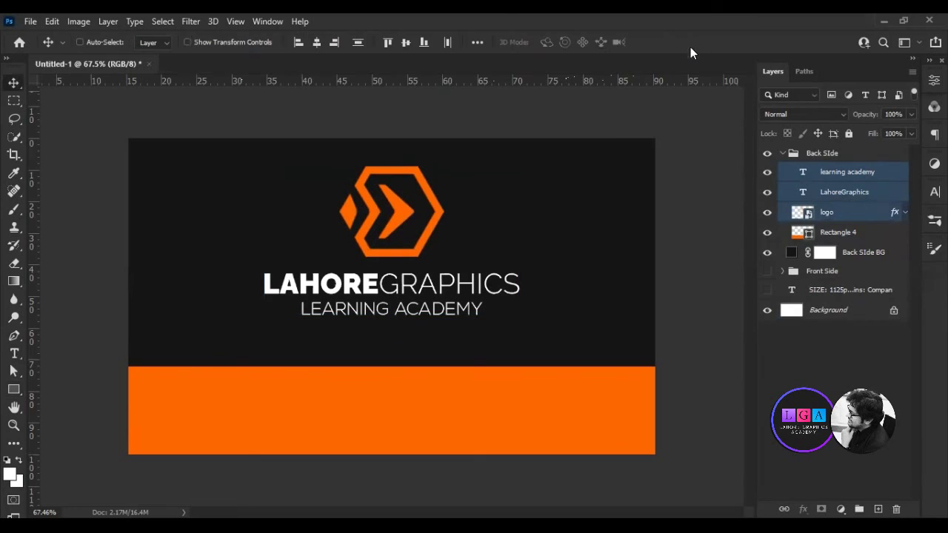
click(848, 378)
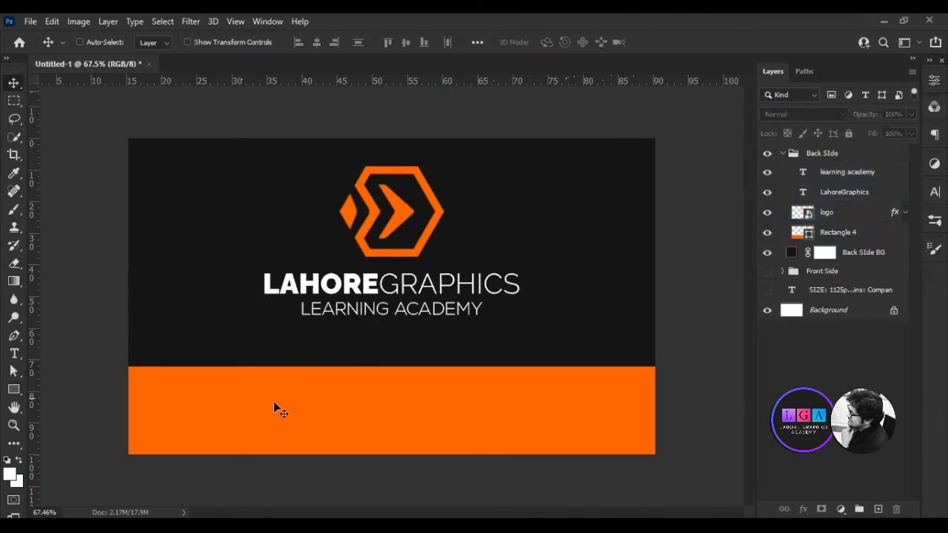
click(15, 356)
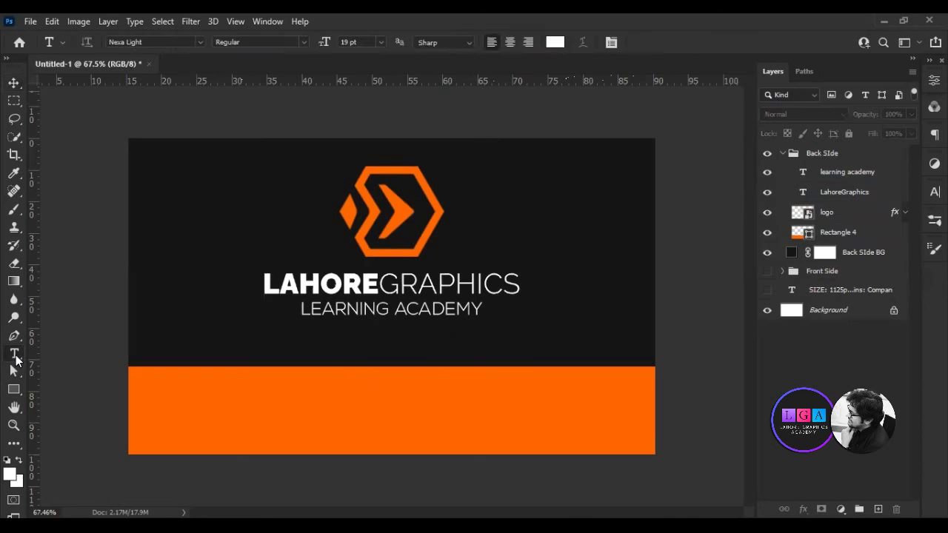
click(272, 397)
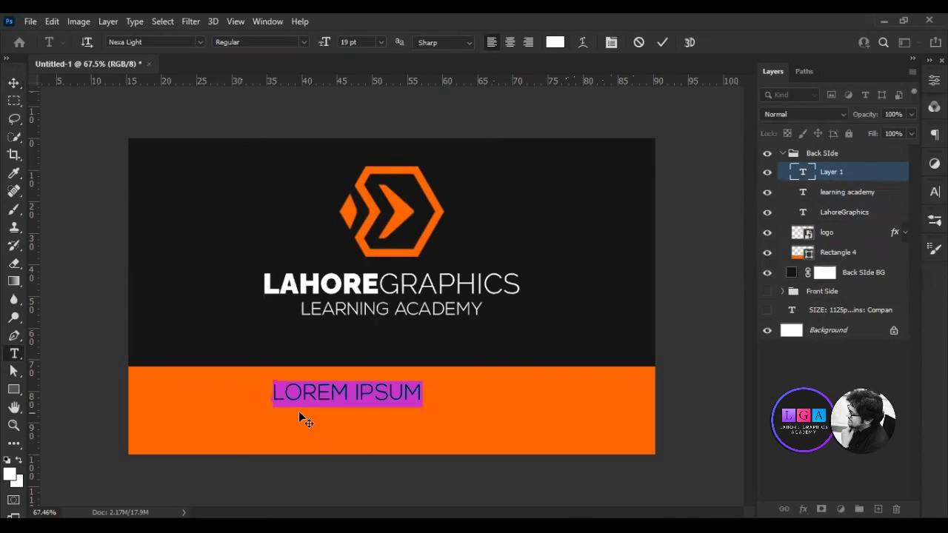
text(WW)
text(.YOU)
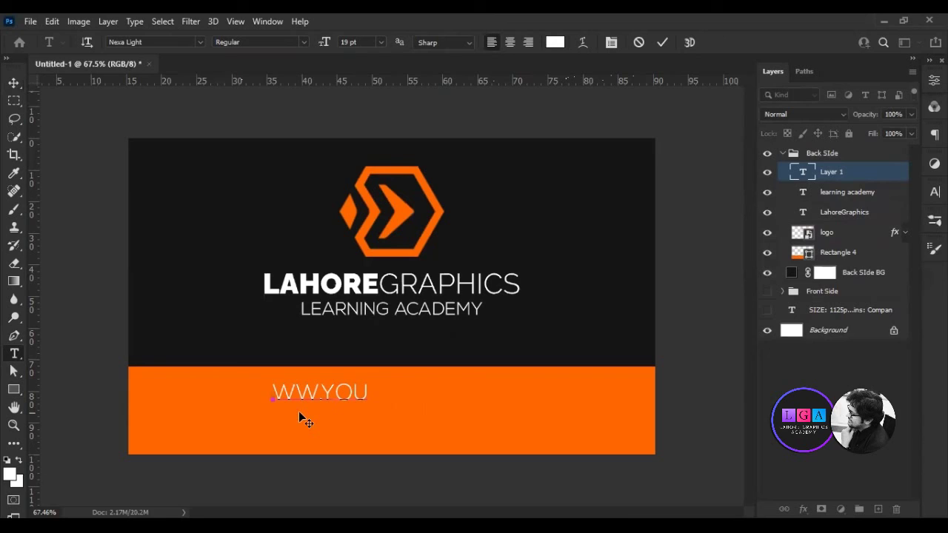
text(W)
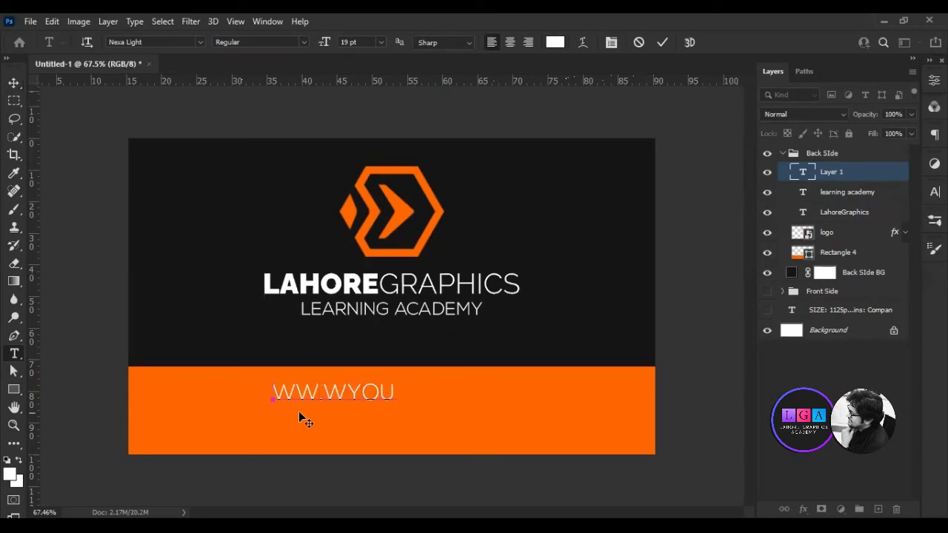
key(BackSpace)
key(BackSpace)
key(BackSpace)
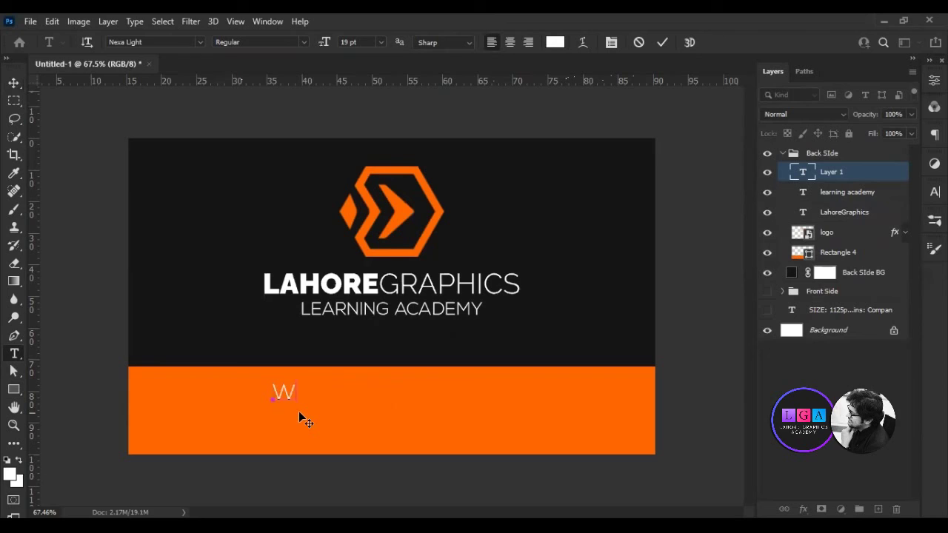
text(YOUR)
key(ctrl+shift+Left)
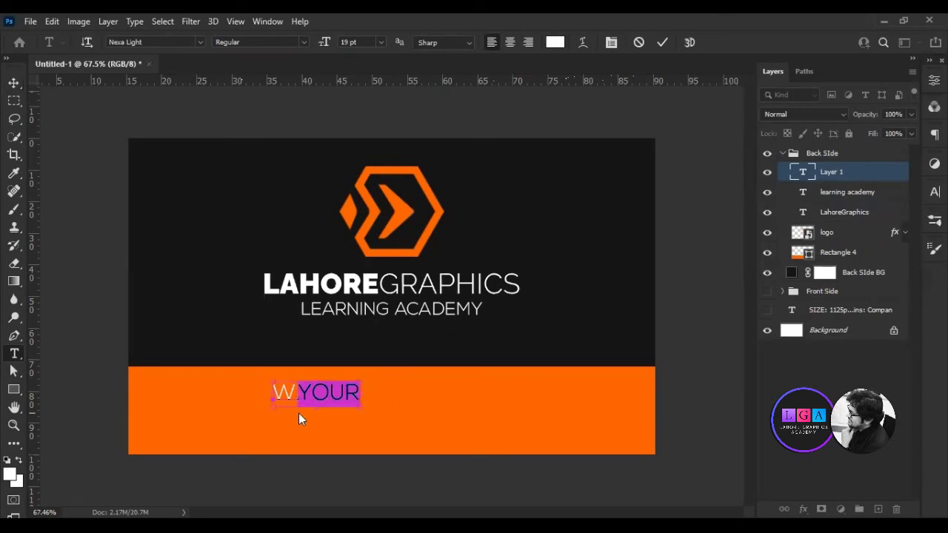
key(ctrl+shift+Left)
key(Right)
key(BackSpace)
key(BackSpace)
key(BackSpace)
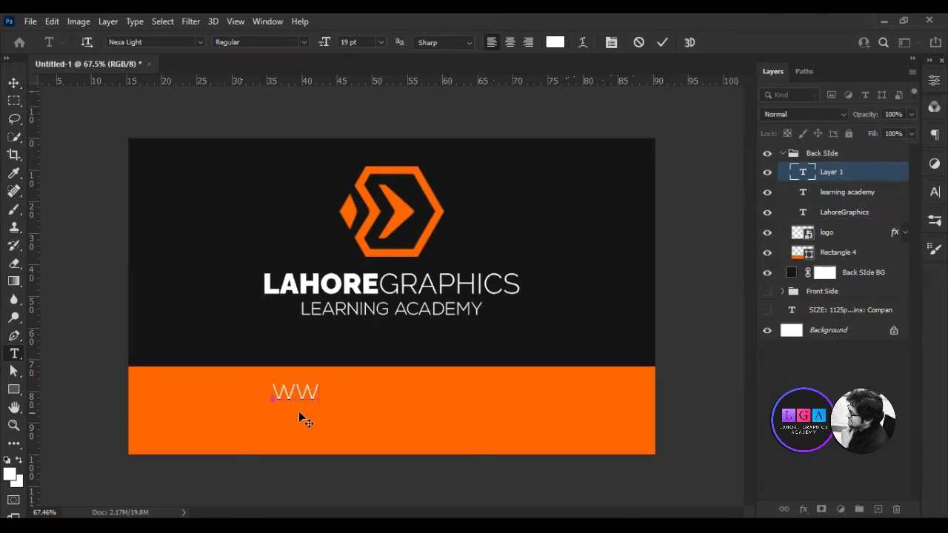
text(W)
text(.YOURWEBSITE.COM)
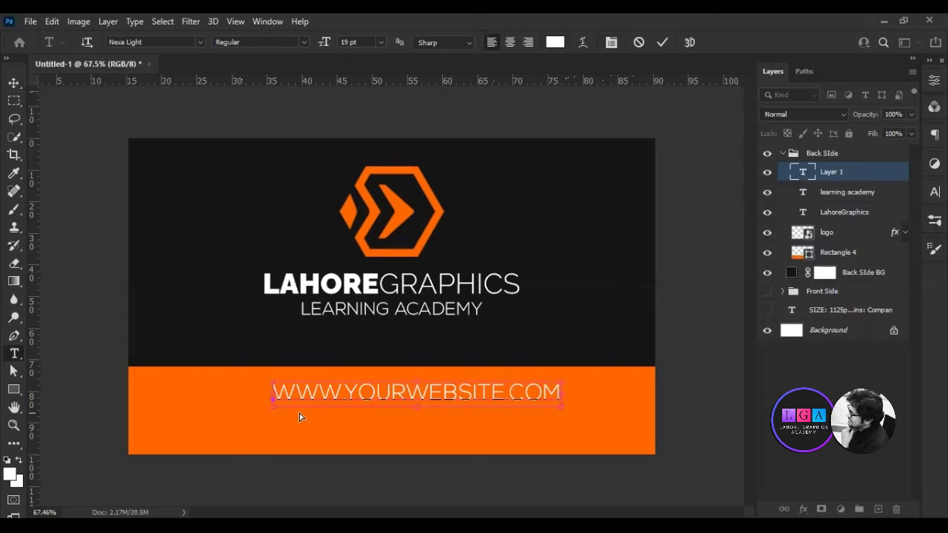
Commit the website line and select its new text layer
double_click(404, 390)
click(404, 390)
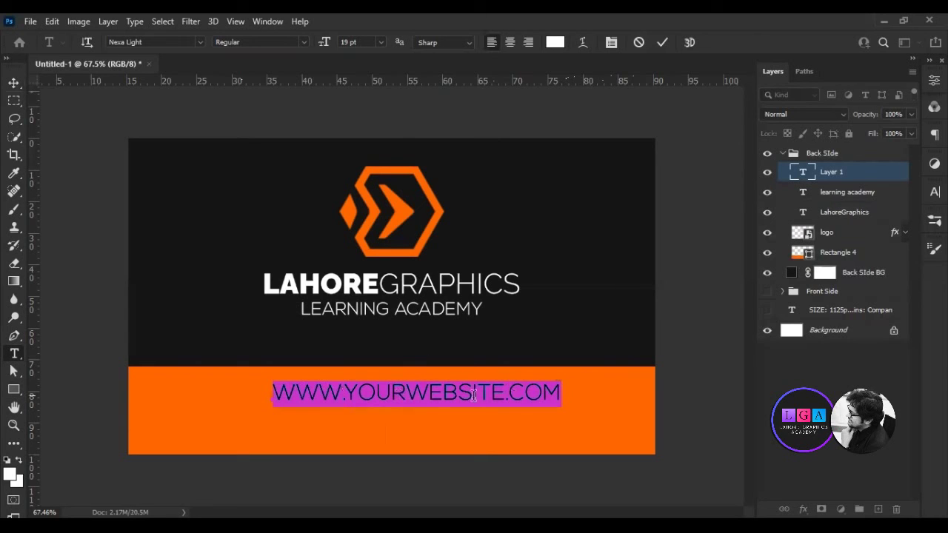
key(ctrl+Return)
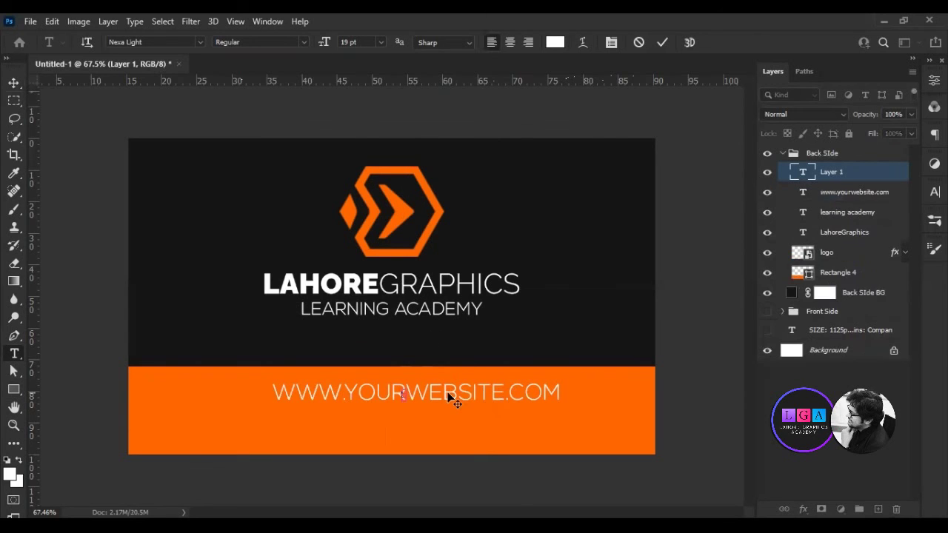
click(810, 174)
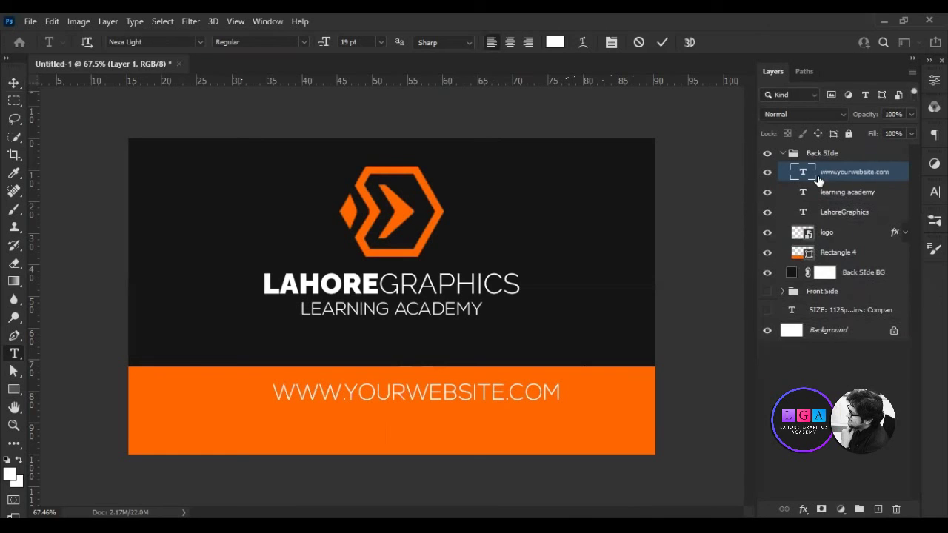
Make the website text 10 pt lowercase by turning off All Caps, repositioning it in the band
double_click(804, 172)
text(10)
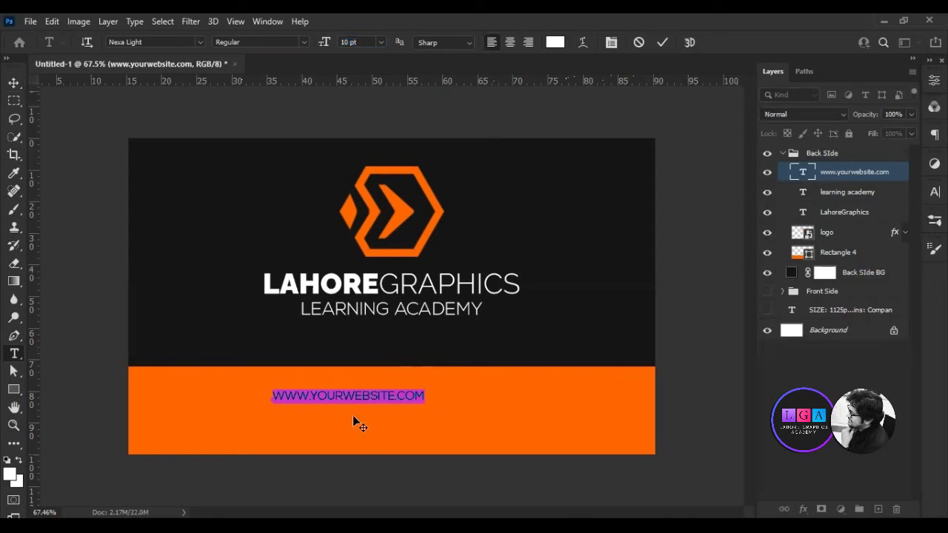
drag(352, 417, 380, 406)
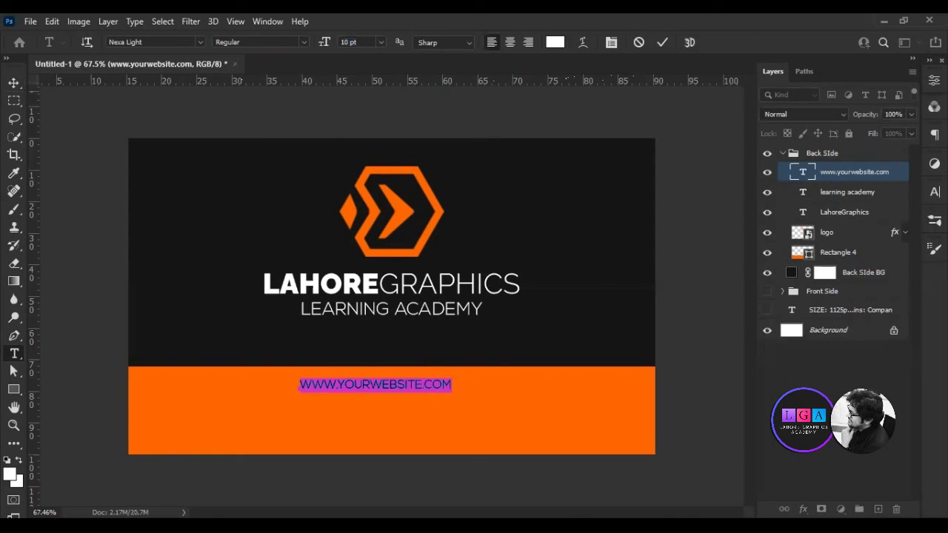
click(935, 192)
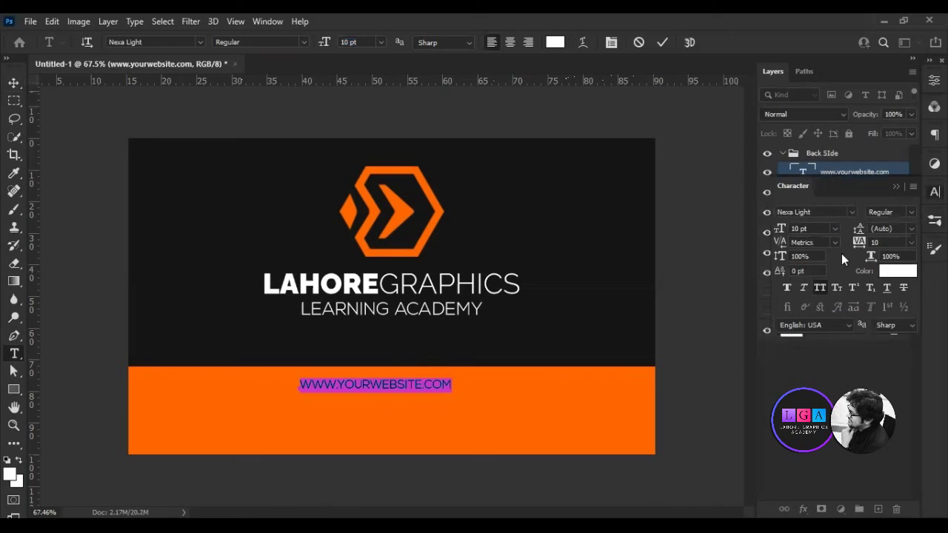
click(817, 288)
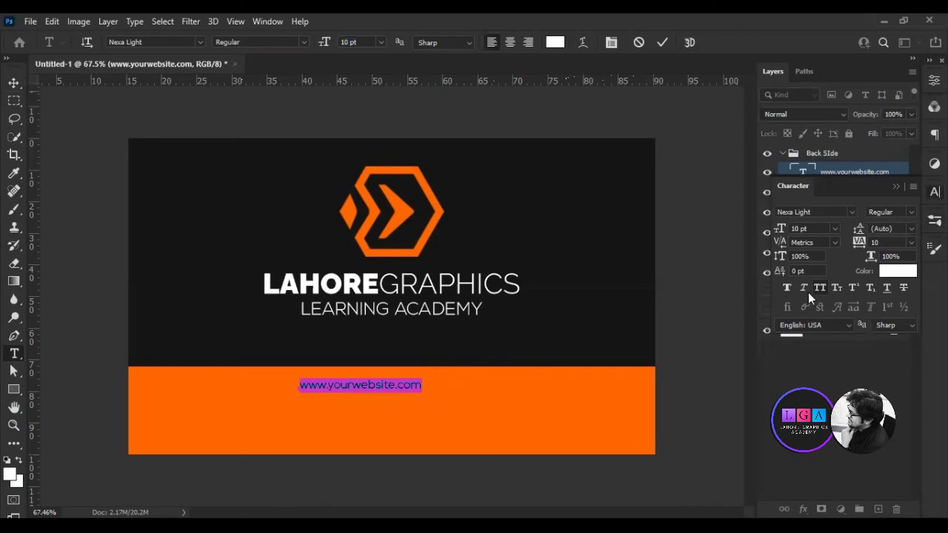
click(660, 42)
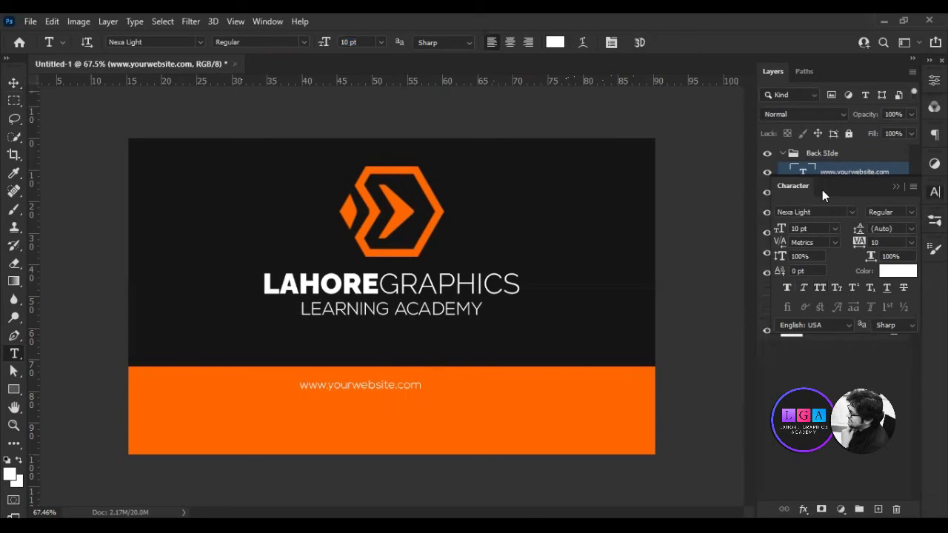
click(899, 187)
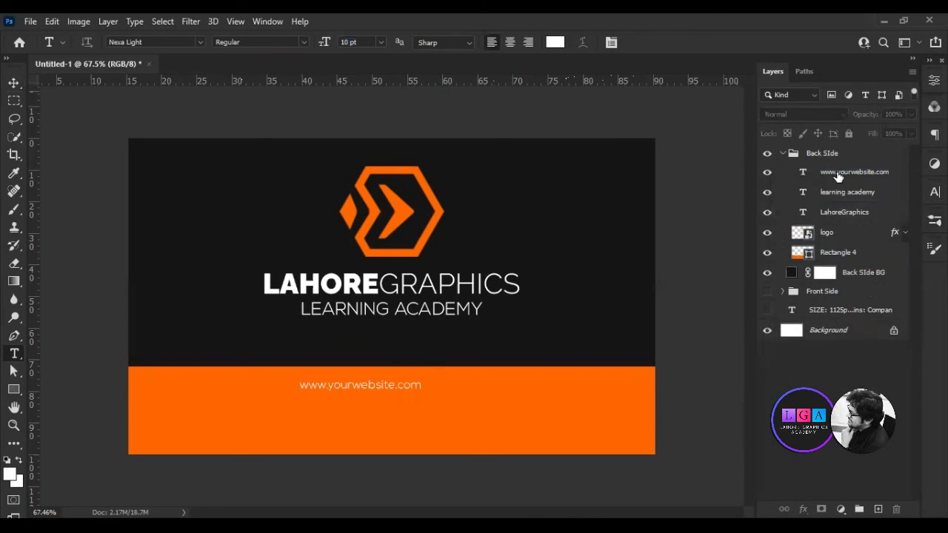
Centre the website text horizontally on the card and nudge it up within the band
click(837, 174)
ctrl+click(839, 334)
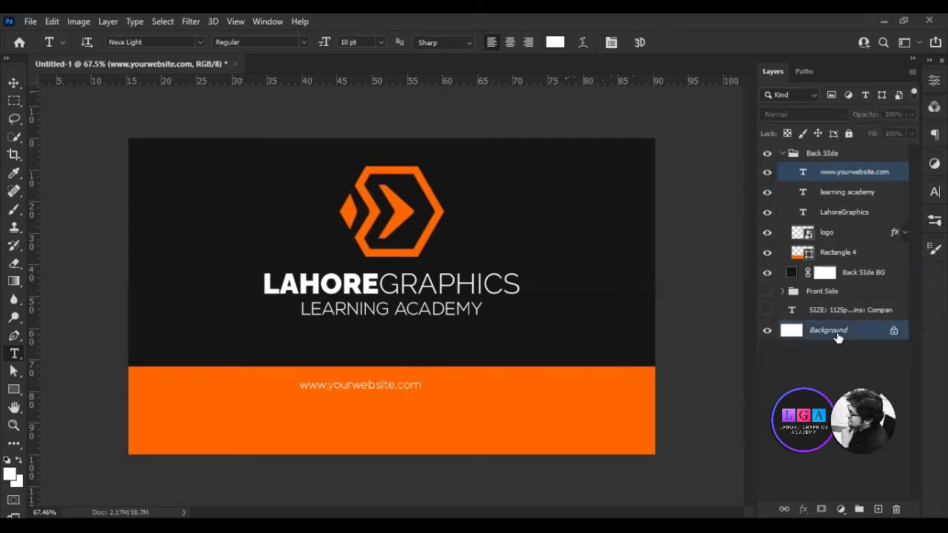
click(15, 86)
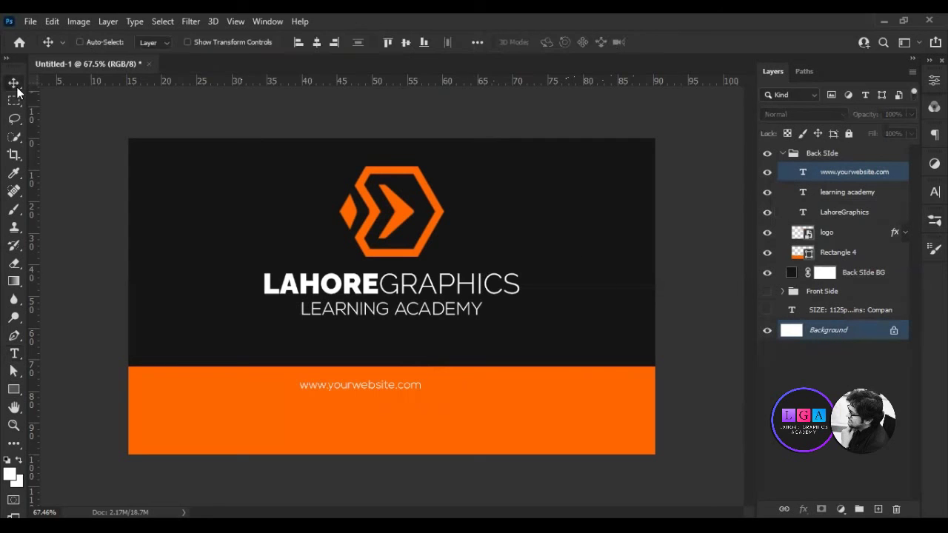
click(316, 42)
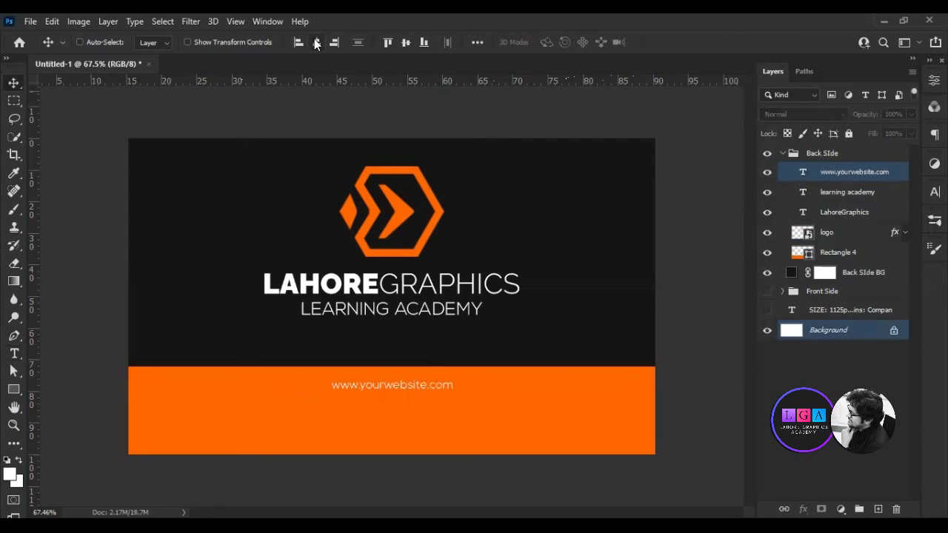
click(833, 362)
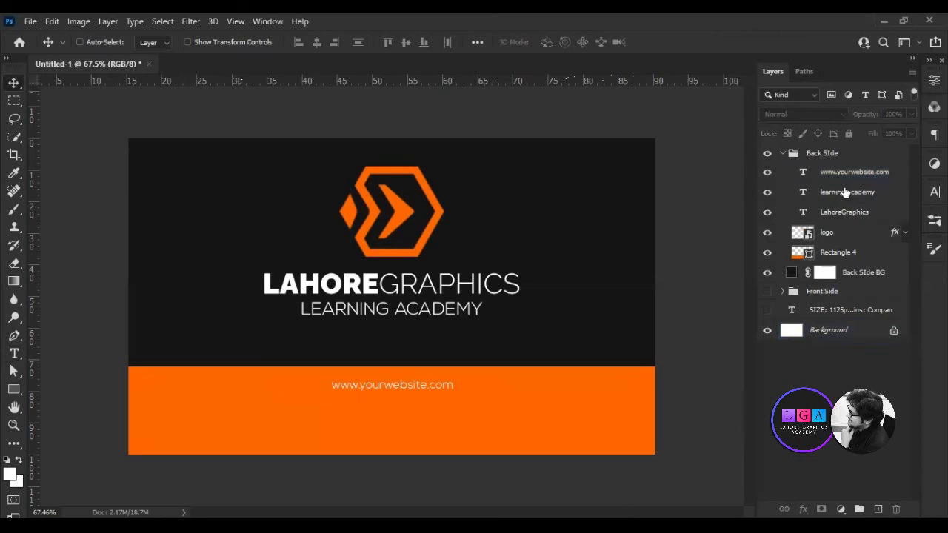
click(840, 175)
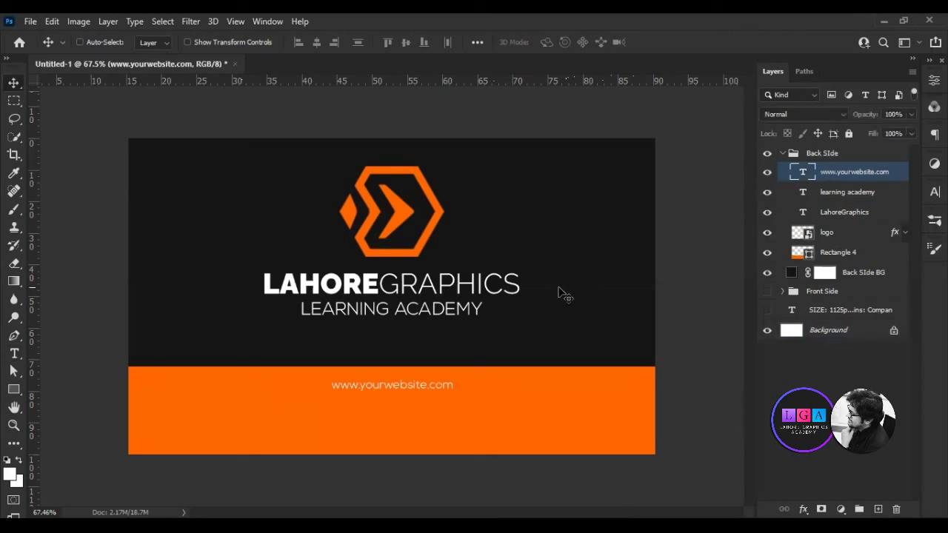
key(shift+Up)
key(shift+Up)
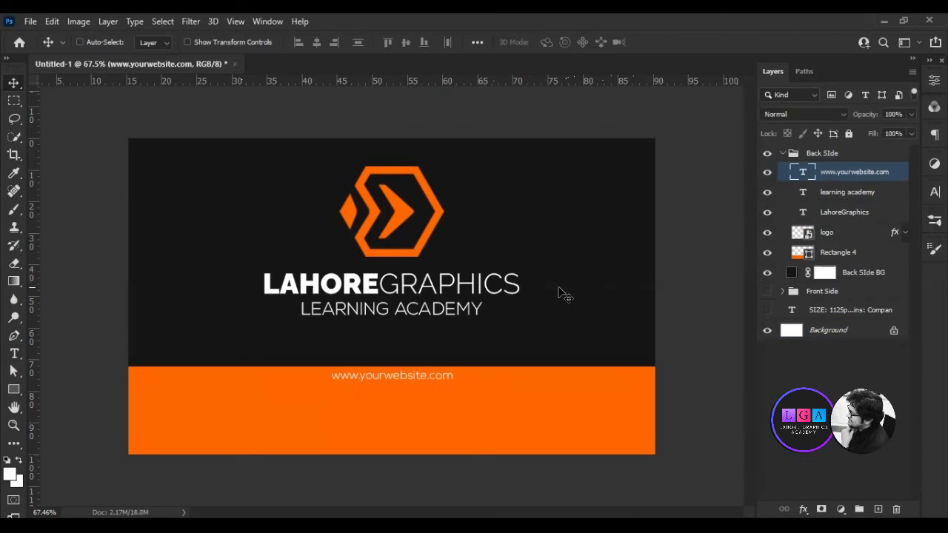
scroll(440, 451, down, 2)
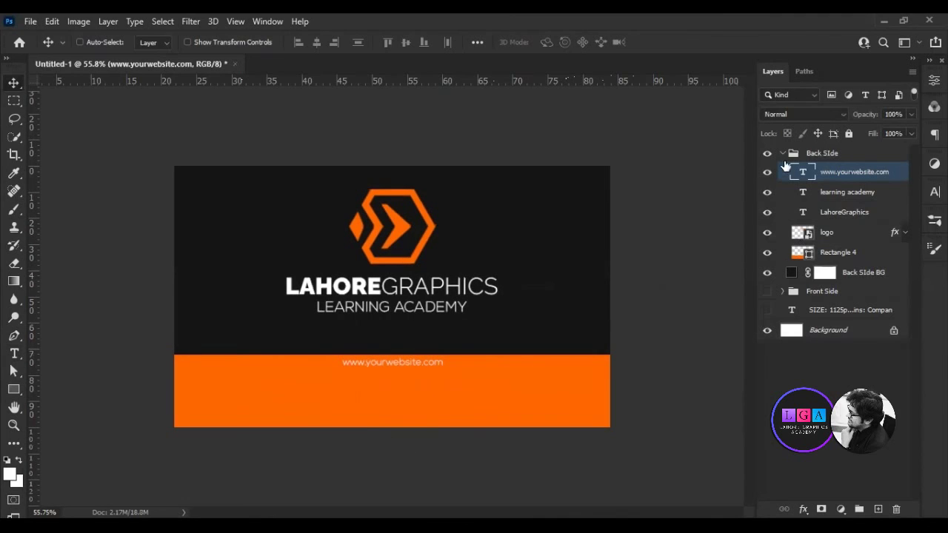
Move Back Side BG into the Back Side group, beneath the design layers
click(788, 153)
click(783, 154)
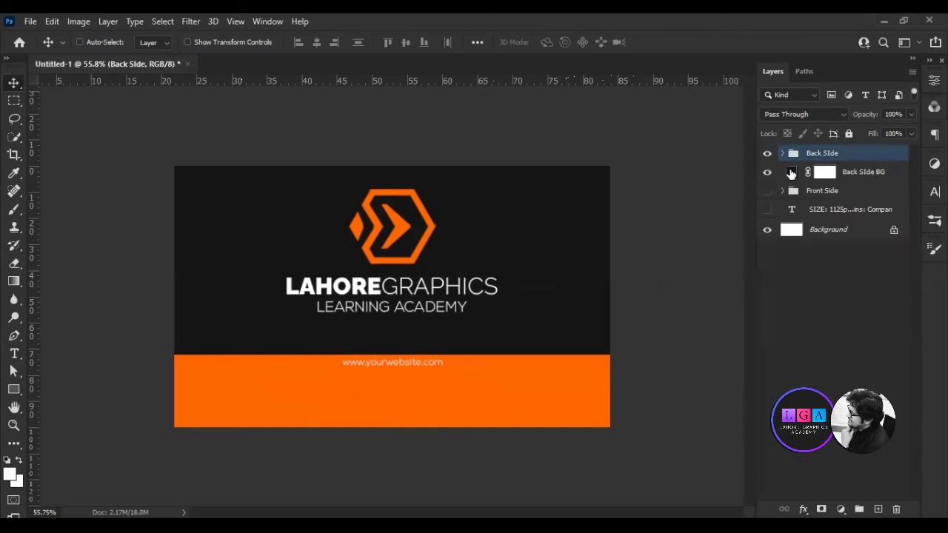
drag(791, 171, 792, 145)
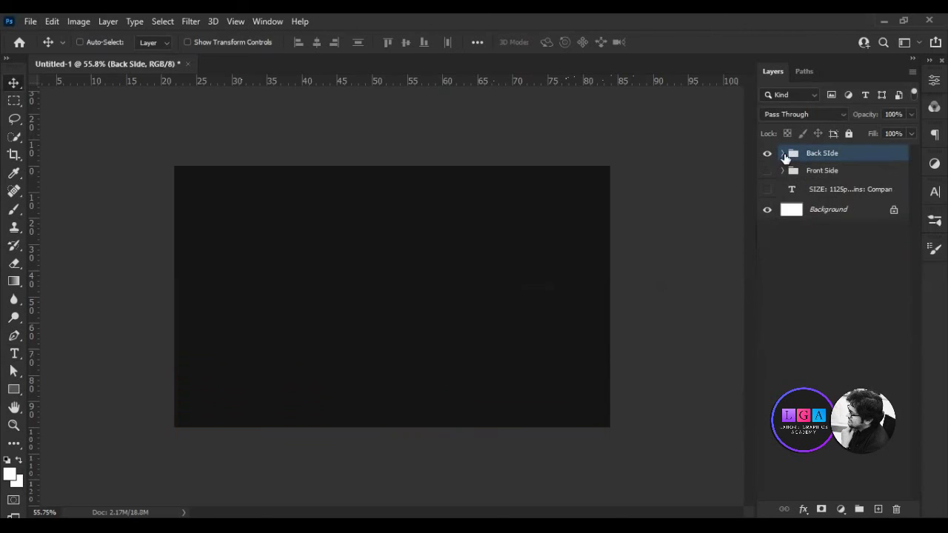
click(783, 153)
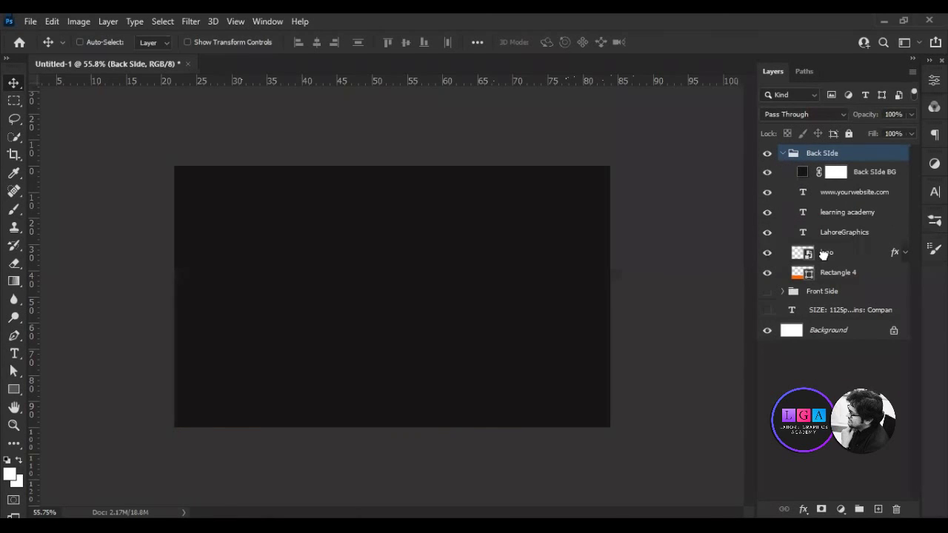
drag(825, 272, 805, 275)
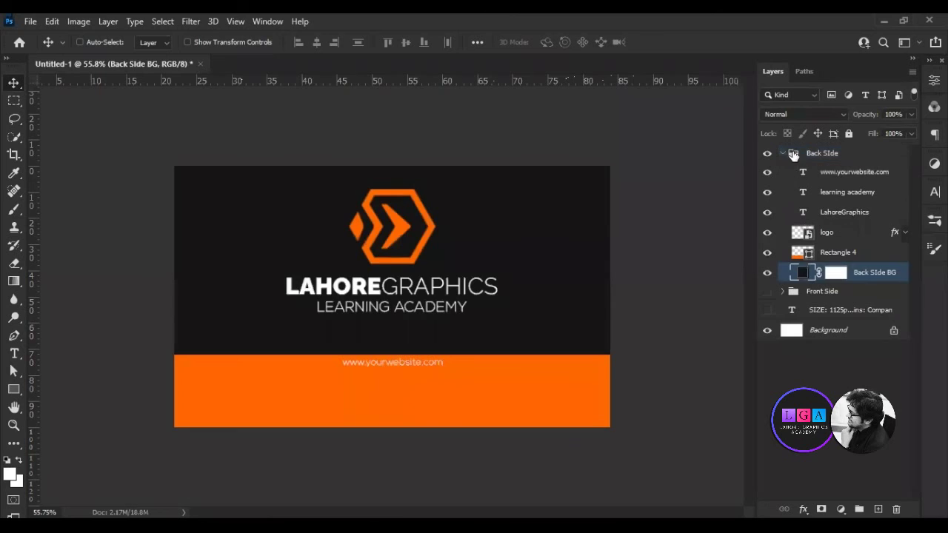
click(782, 154)
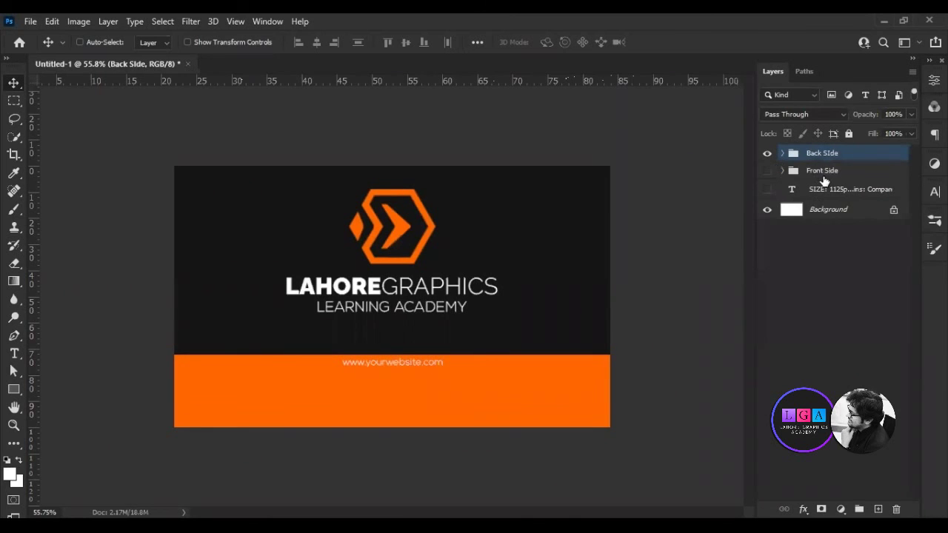
Make the Front Side group visible and toggle the Back Side group to compare sides
click(785, 186)
click(789, 154)
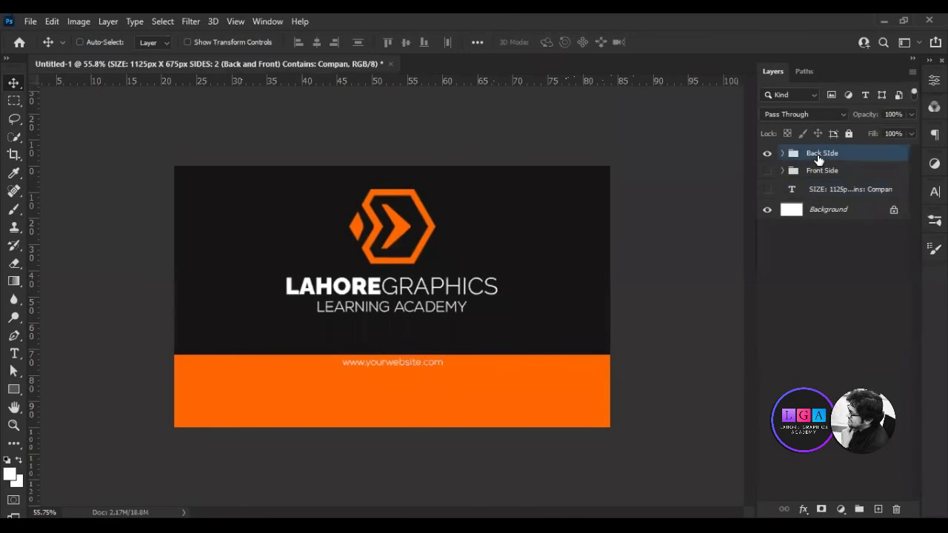
click(827, 171)
click(767, 171)
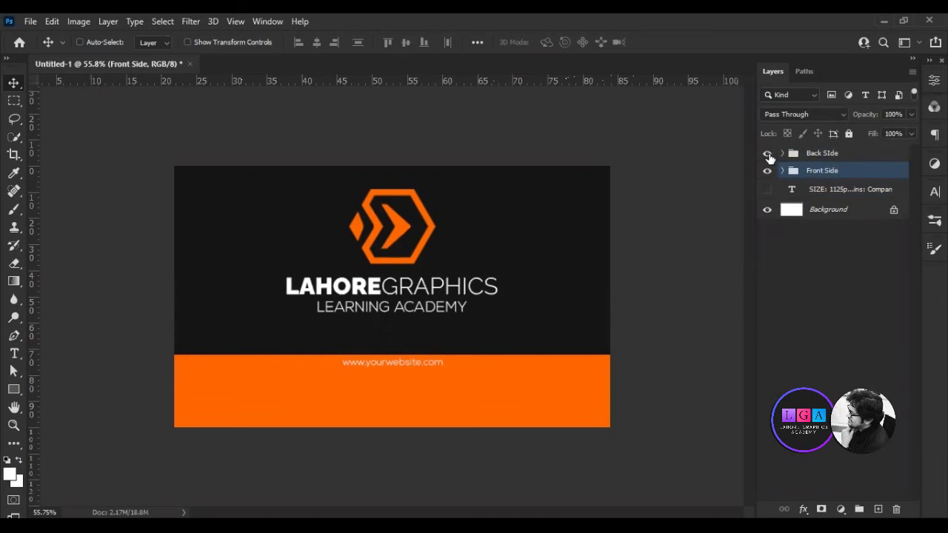
click(767, 153)
click(767, 154)
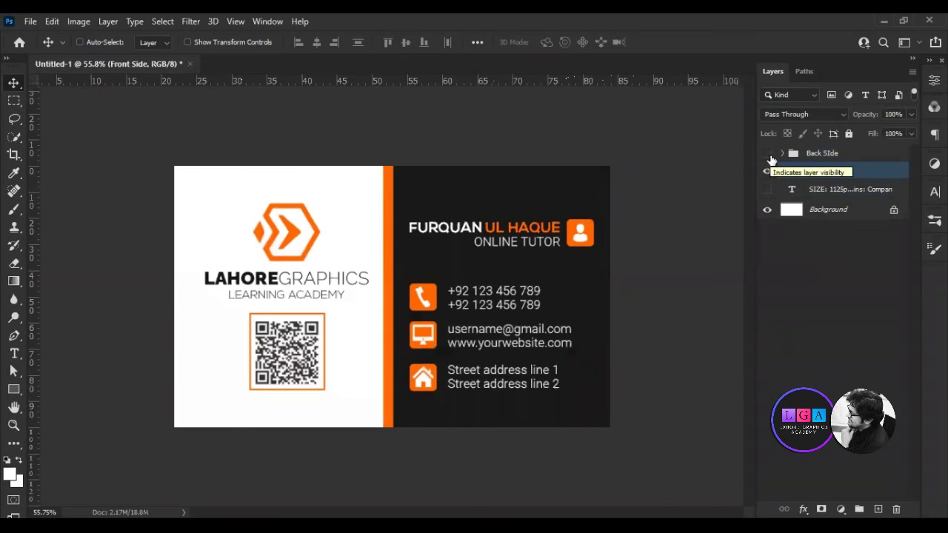
click(767, 153)
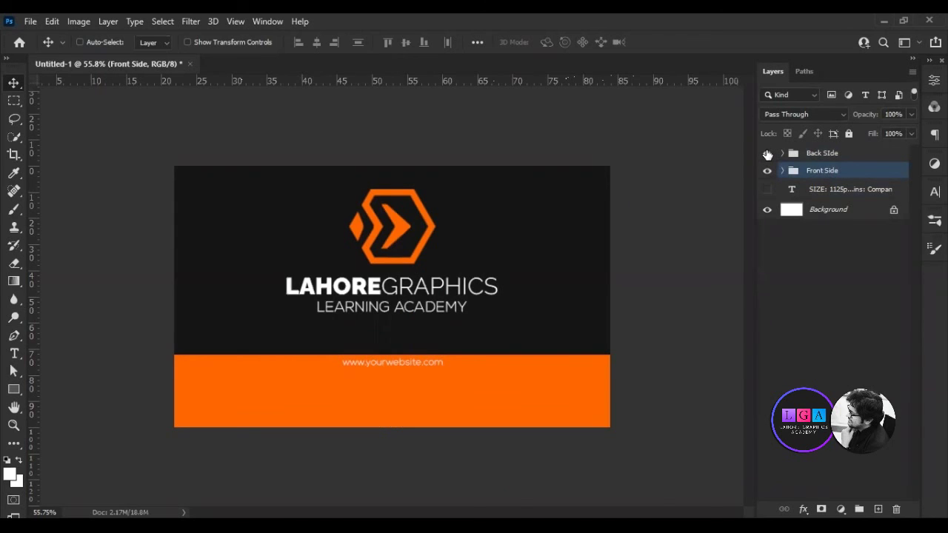